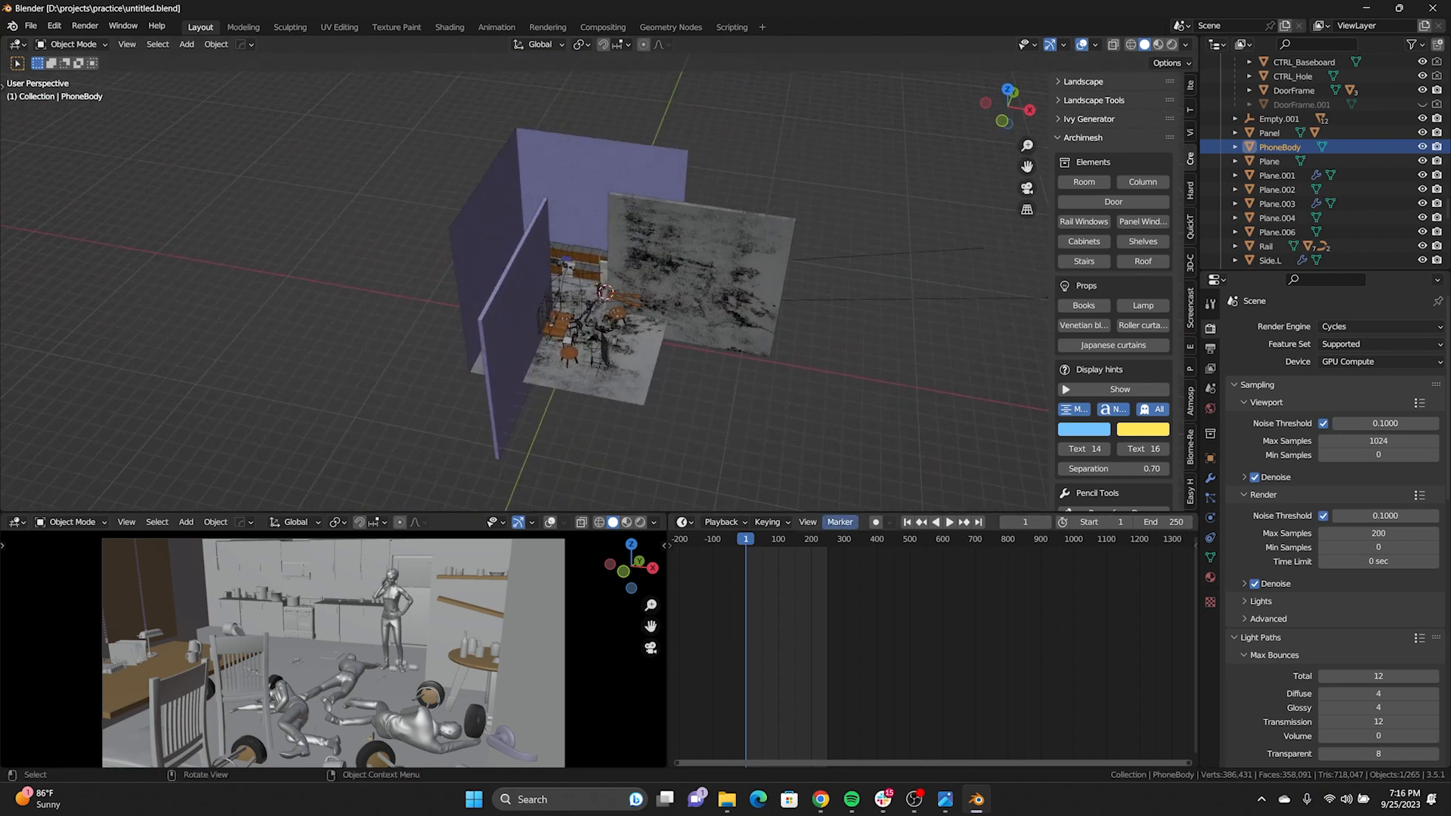
# Enlarge the main 3D viewport and inspect the kitchen scene from outside and through the camera
pyautogui.moveTo(837, 514); pyautogui.dragTo(838, 577)
pyautogui.moveTo(604, 332); pyautogui.dragTo(546, 240, button='middle')
pyautogui.scroll(10, 560, 249)
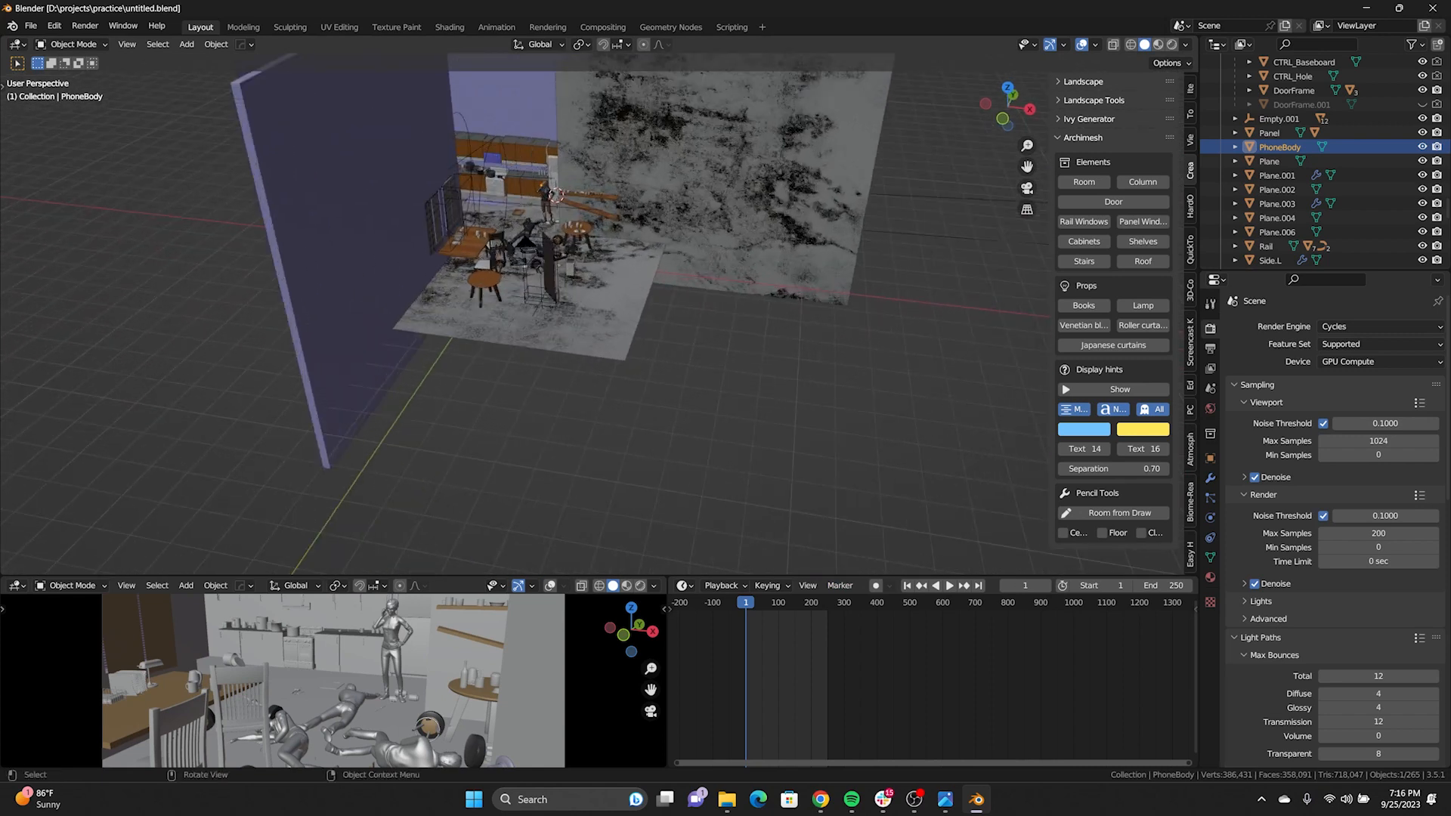
pyautogui.press('KP_0')
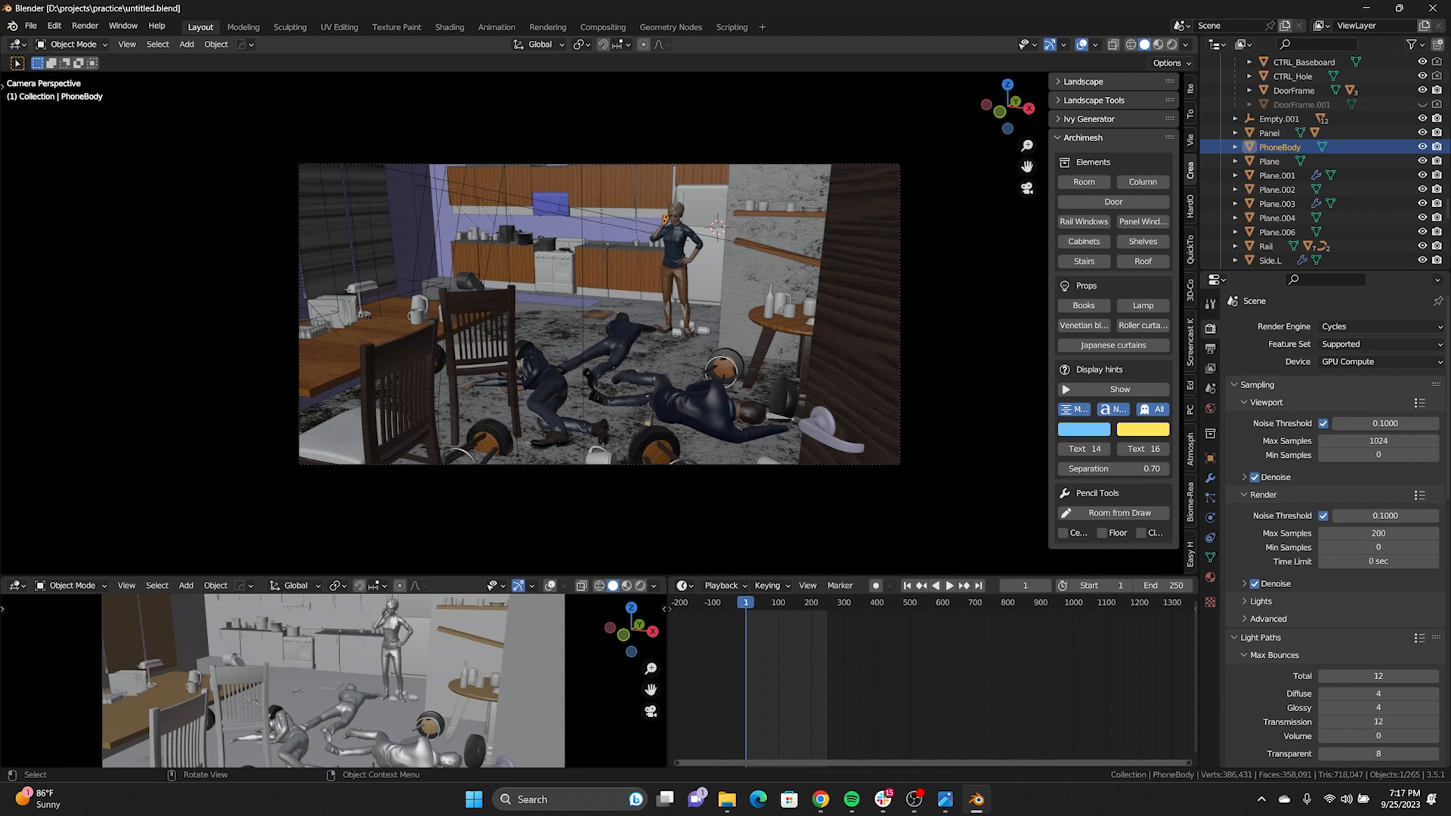
pyautogui.press('KP_0')
pyautogui.scroll(-5, 582, 314)
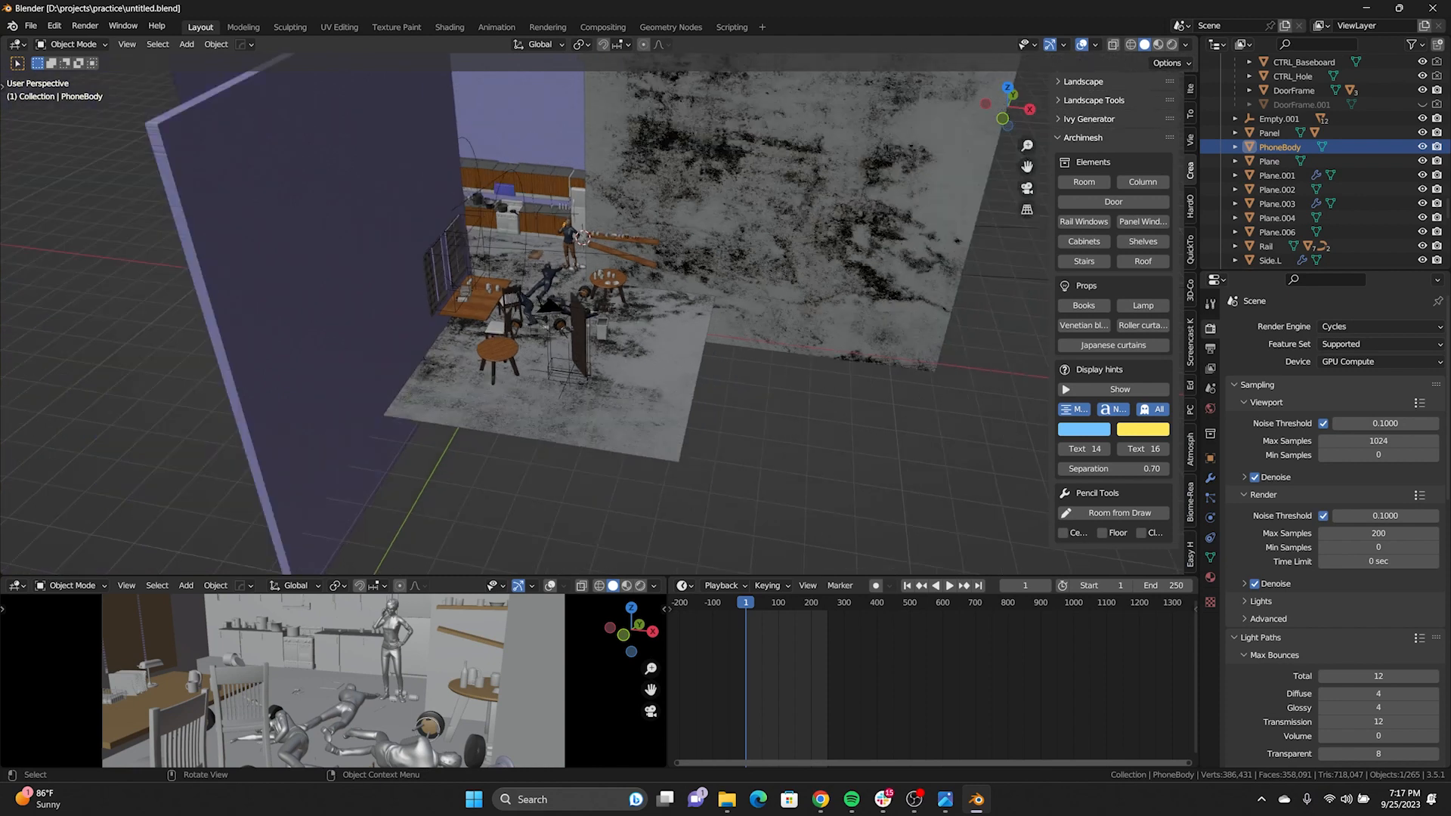
pyautogui.scroll(-1, 582, 313)
pyautogui.moveTo(582, 314); pyautogui.dragTo(558, 289, button='middle')
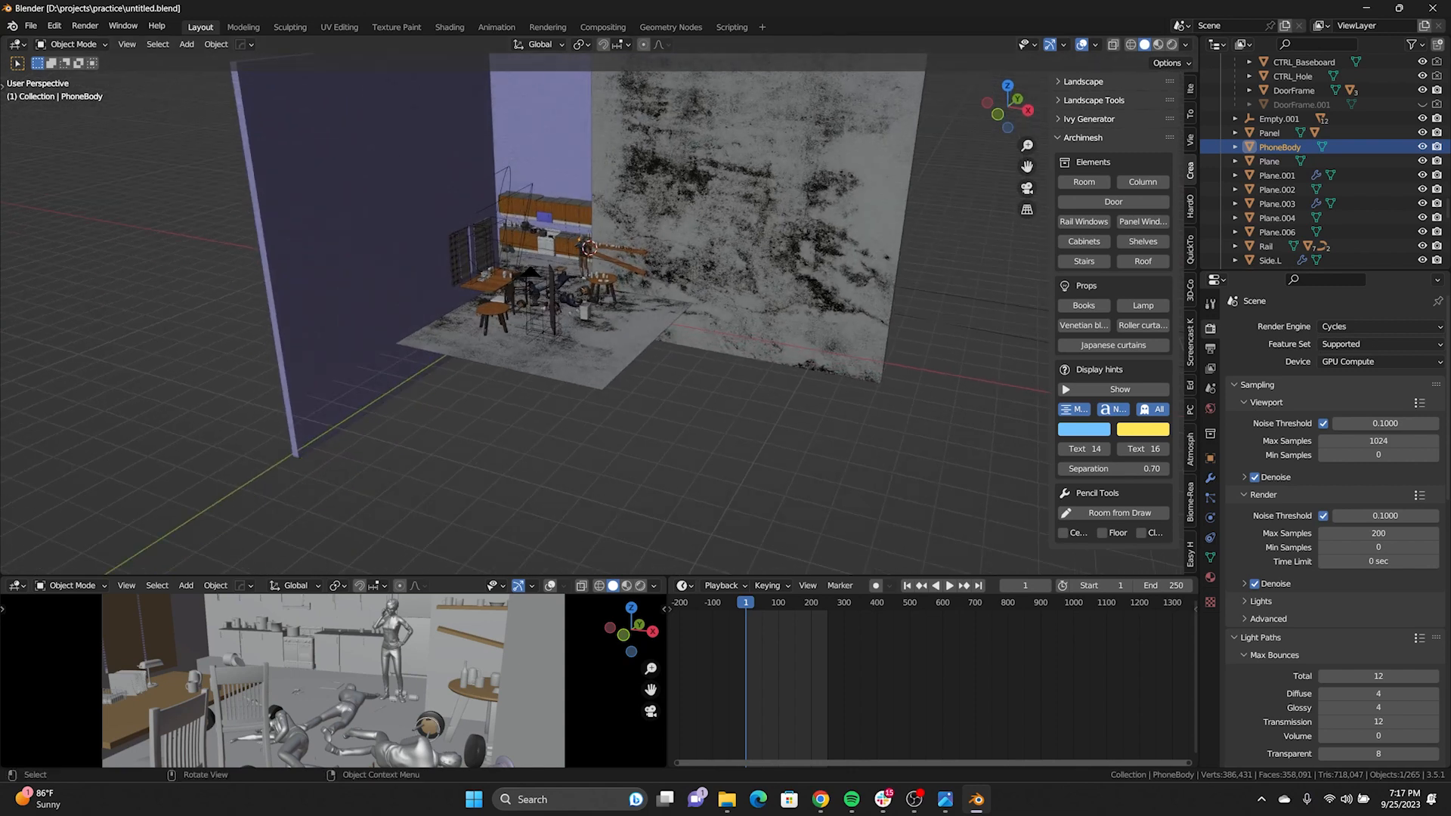
# Check the green film-still reference, minimize it, and examine the fallen characters on the kitchen floor up close
pyautogui.moveTo(0, 121); pyautogui.dragTo(964, 94)
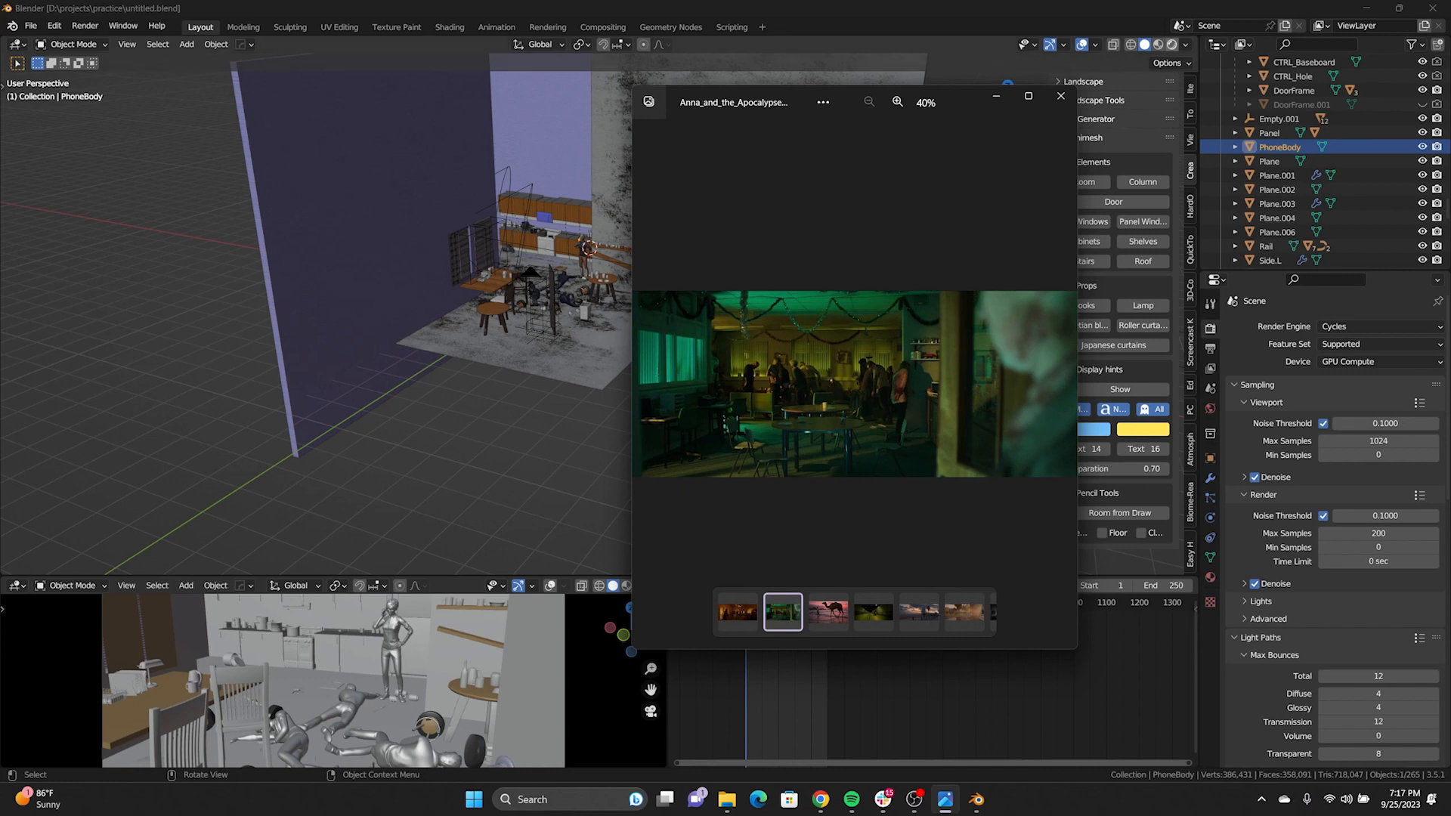
pyautogui.click(996, 97)
pyautogui.moveTo(756, 249); pyautogui.dragTo(802, 317, button='middle')
pyautogui.scroll(5, 797, 223)
pyautogui.scroll(3, 706, 251)
pyautogui.scroll(4, 803, 317)
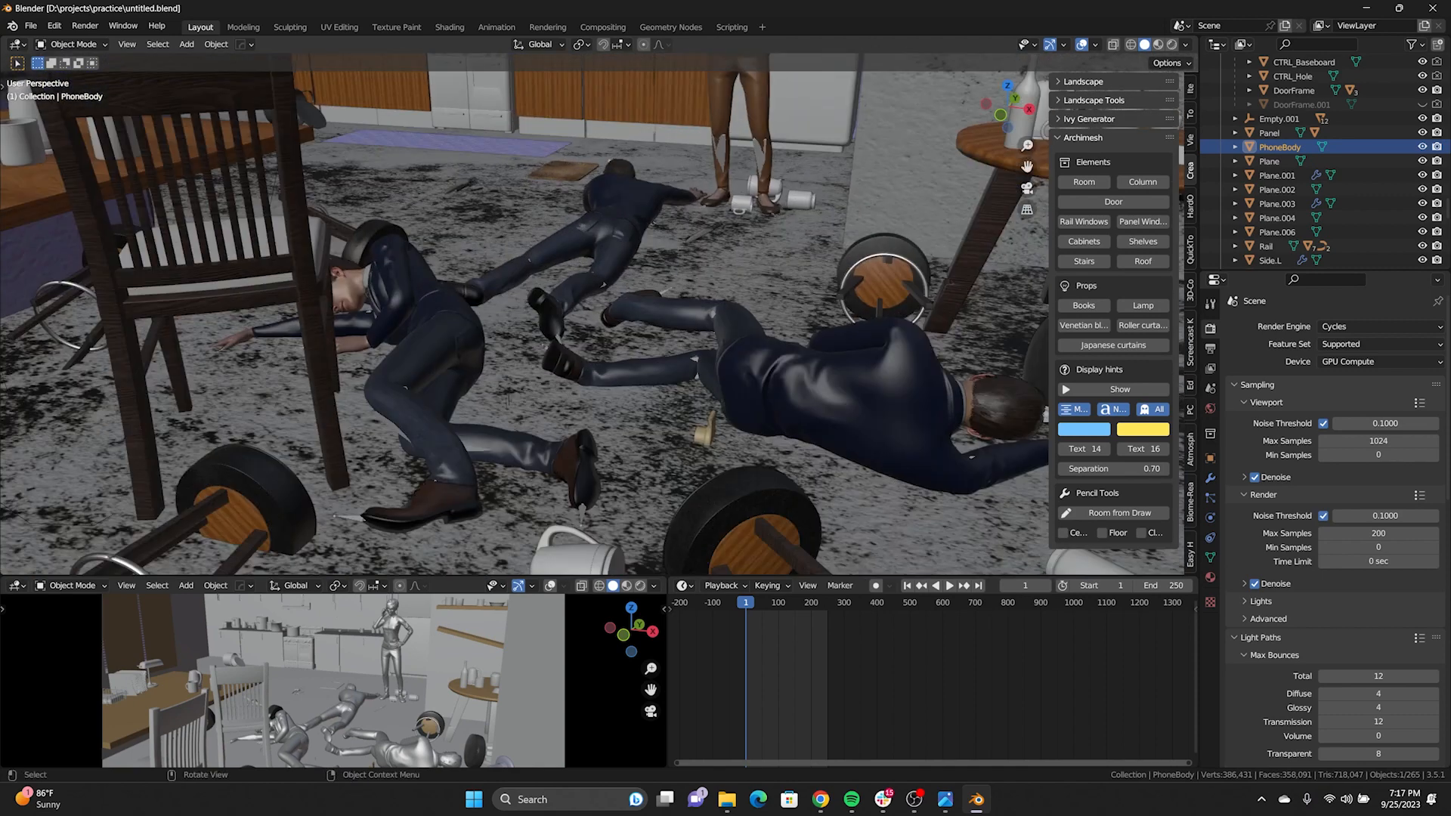
pyautogui.scroll(-2, 803, 317)
pyautogui.scroll(-7, 803, 318)
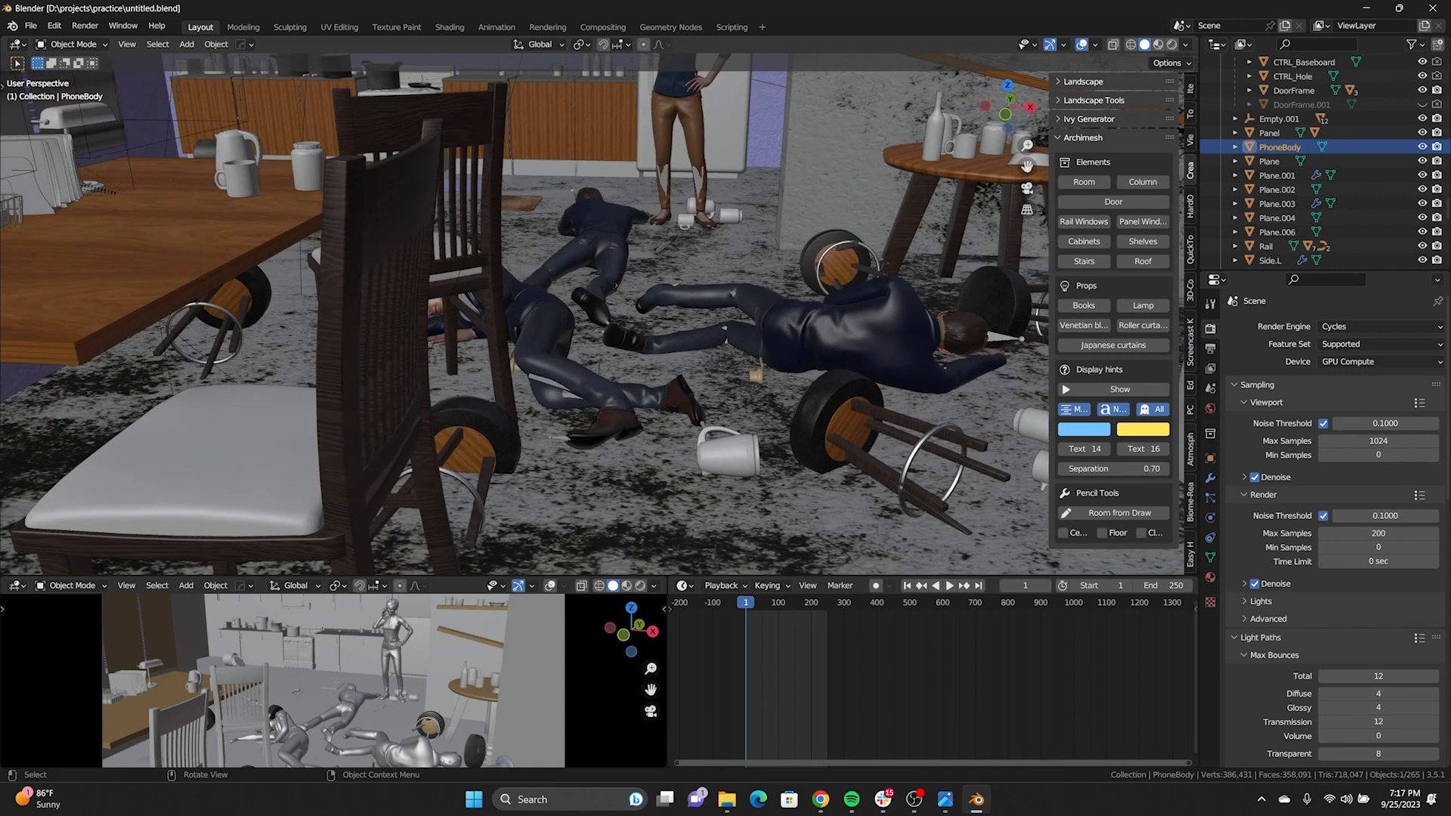
pyautogui.scroll(2, 803, 317)
# Switch to Chrome and open the Mixamo website in a new tab
pyautogui.click(820, 799)
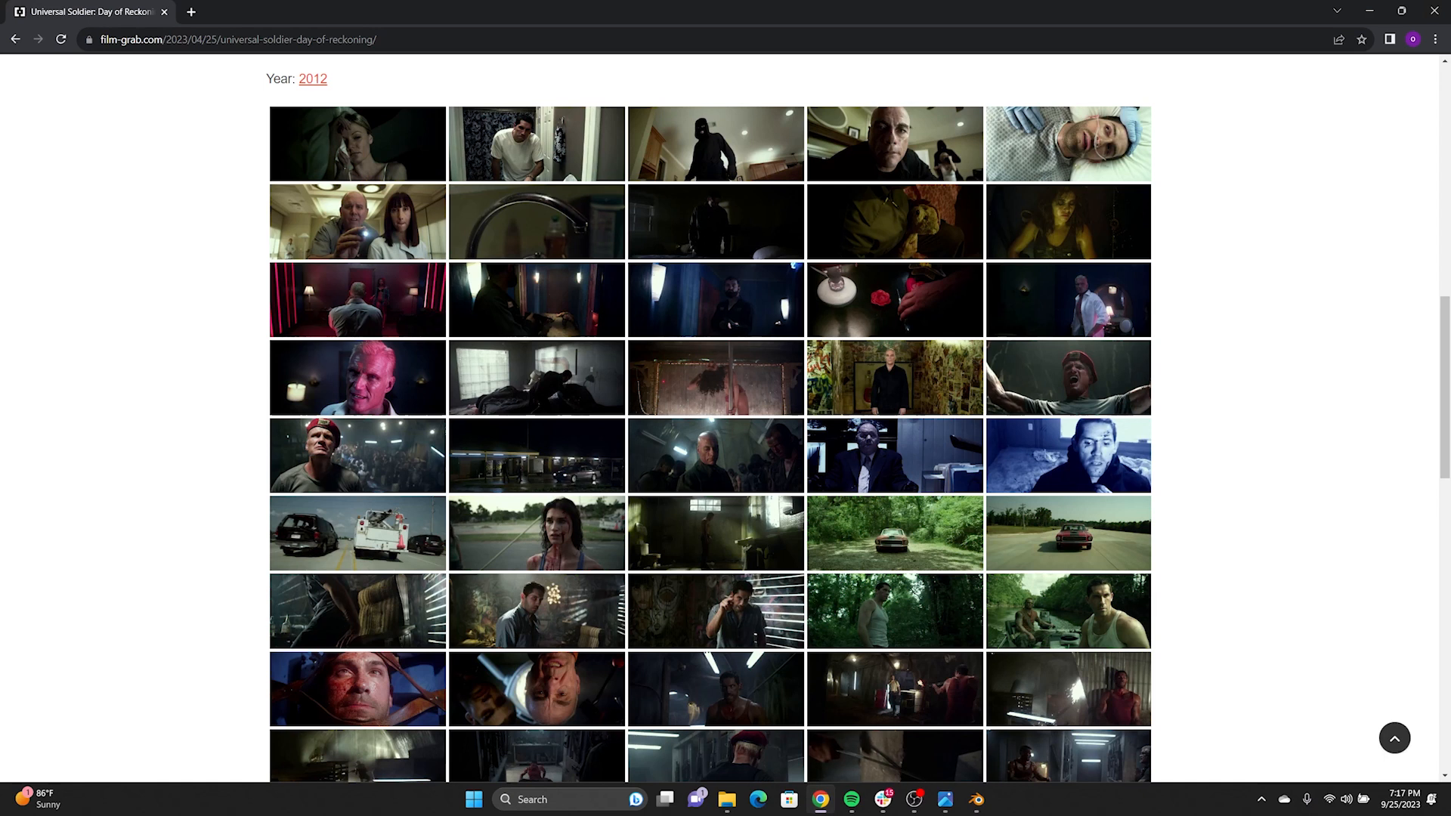
pyautogui.hotkey('ctrl', 't')
pyautogui.write('mix')
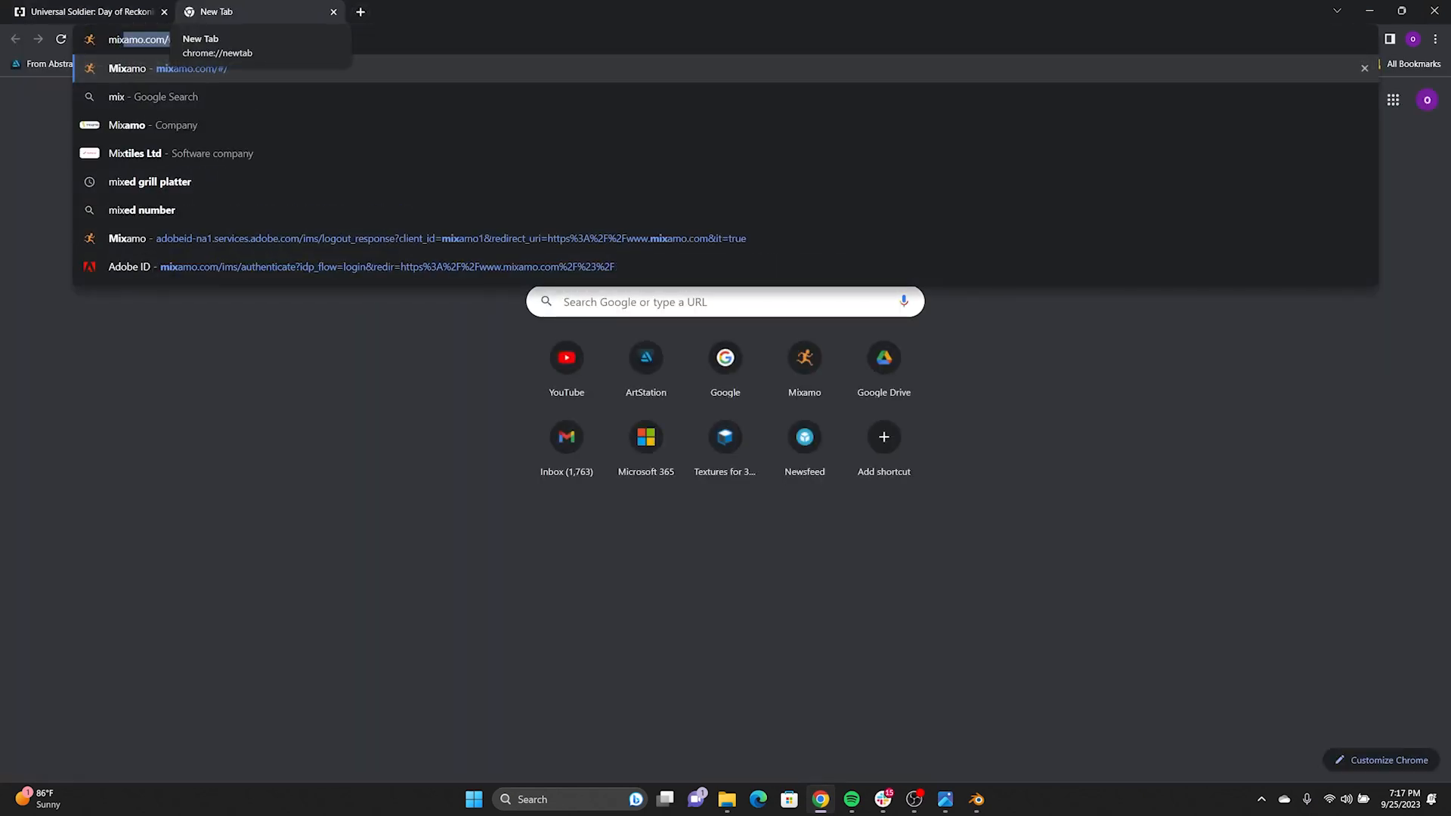
pyautogui.press('Return')
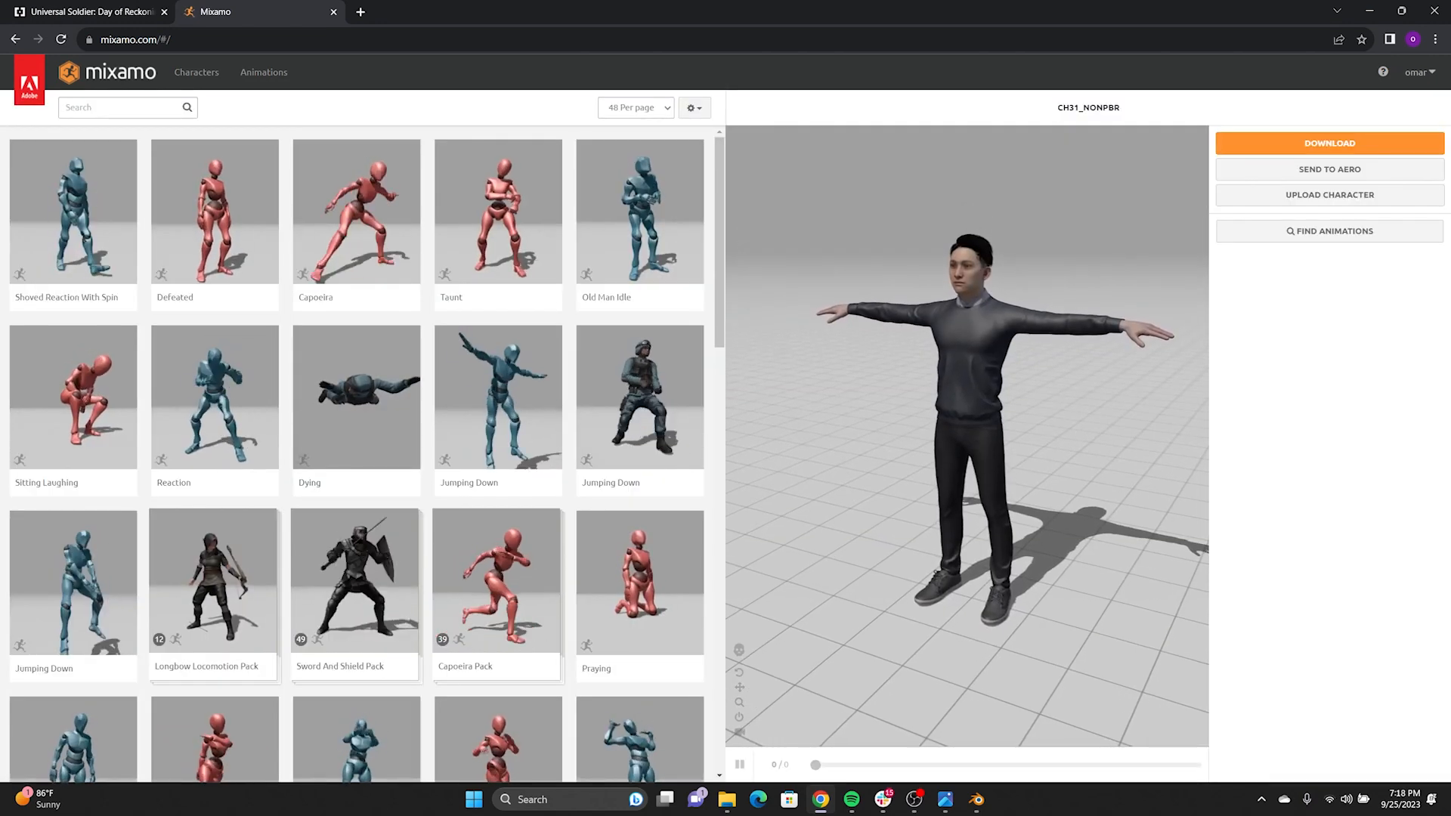
# Search the Mixamo library for "dead" and apply the Zombie Dying animation to the character
pyautogui.write('dead')
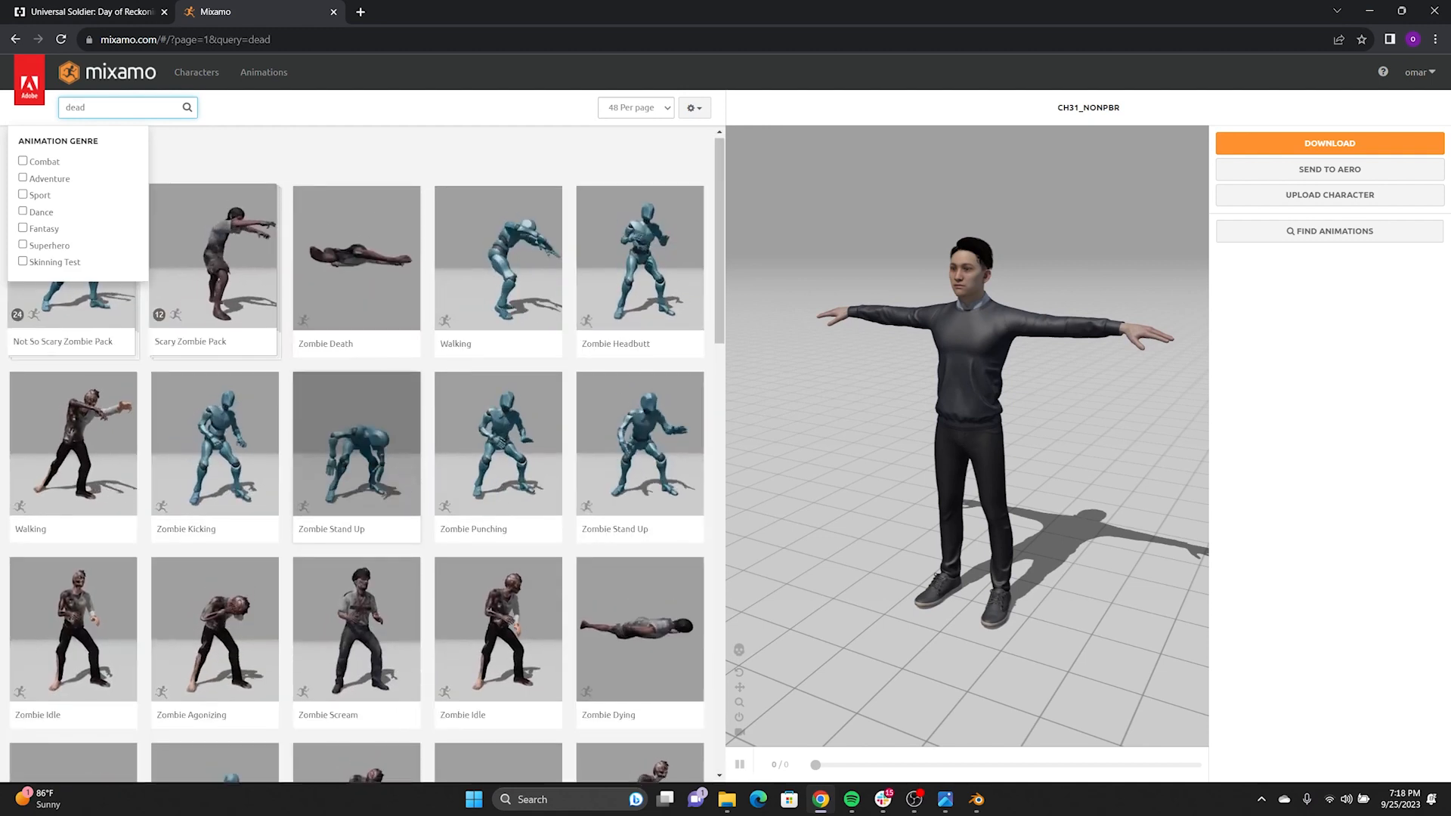
pyautogui.scroll(-1, 357, 393)
pyautogui.click(640, 563)
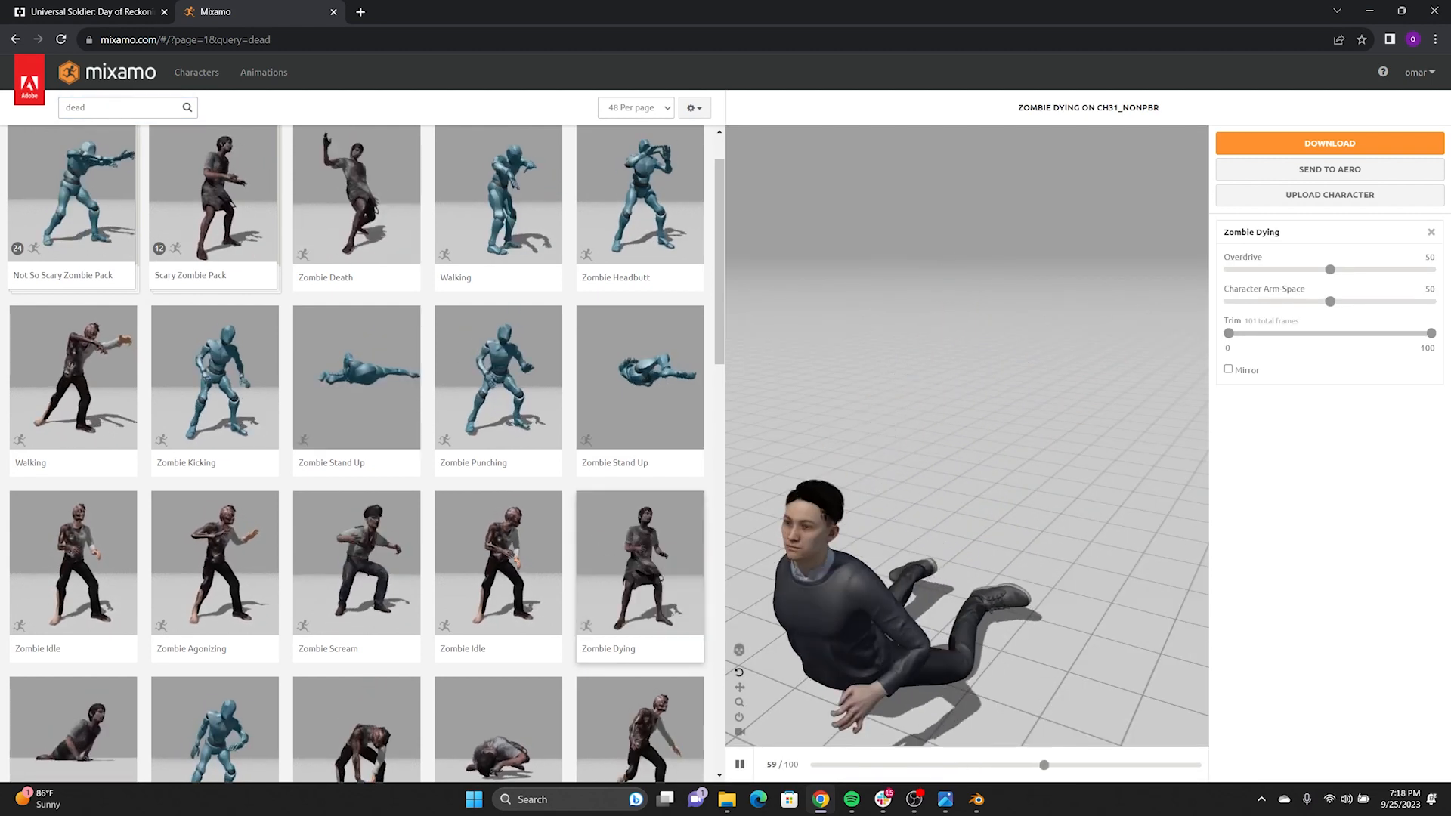
# Scrub the Zombie Dying preview to frame 88, view the download settings and cancel them
pyautogui.moveTo(967, 514); pyautogui.dragTo(976, 453)
pyautogui.scroll(-5, 967, 468)
pyautogui.moveTo(1128, 765); pyautogui.dragTo(1158, 765)
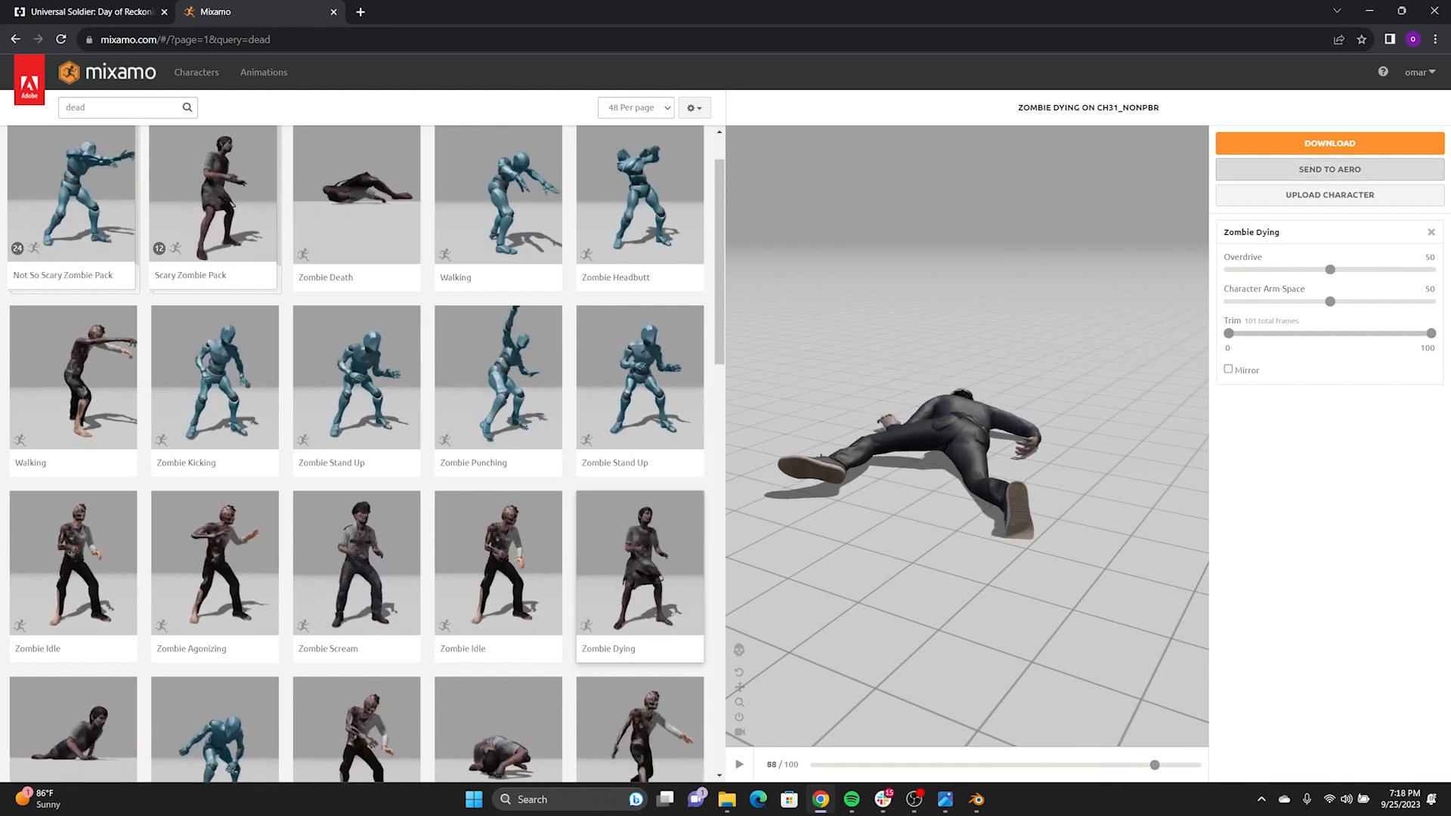
pyautogui.click(1330, 143)
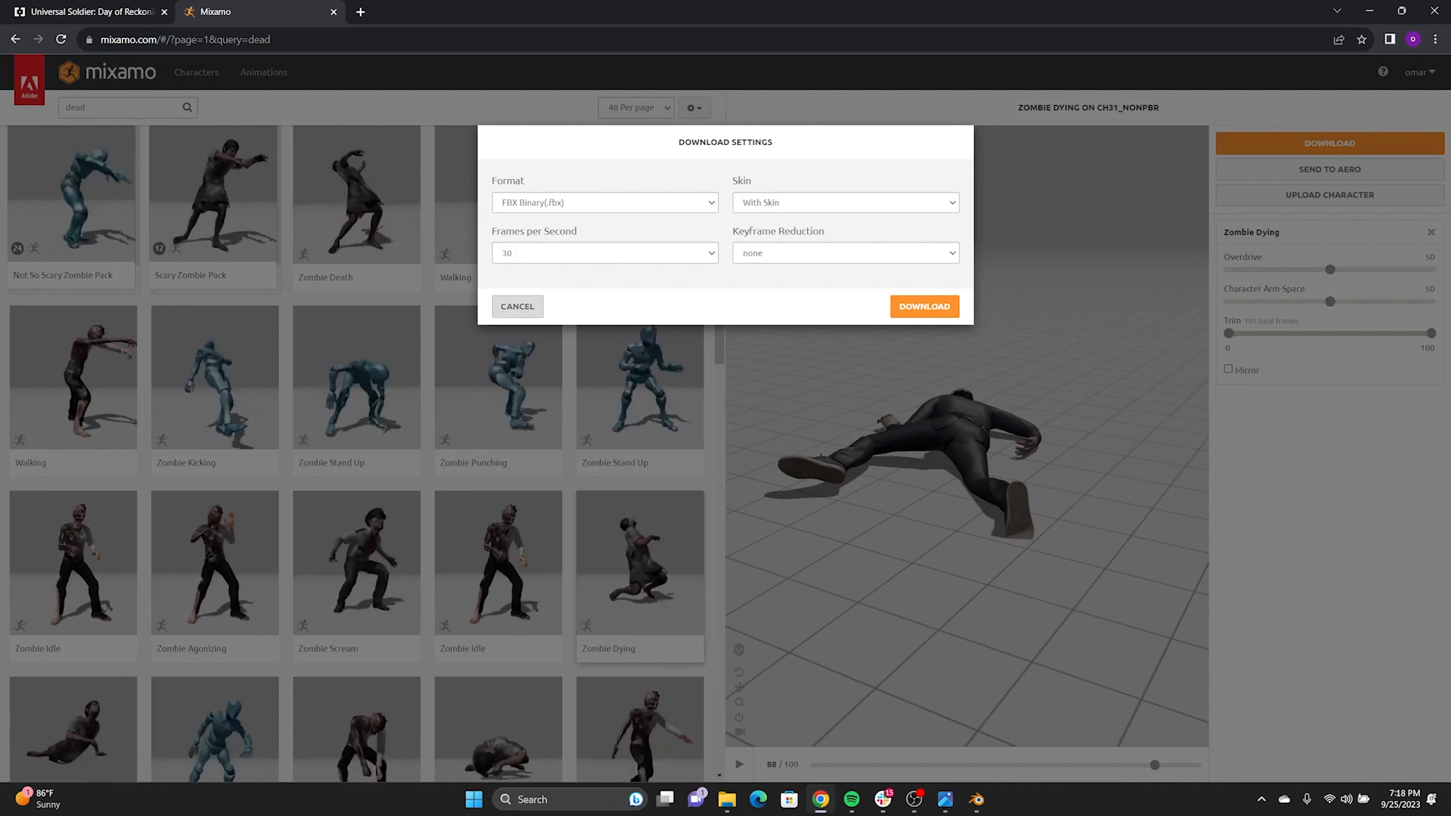
pyautogui.click(517, 307)
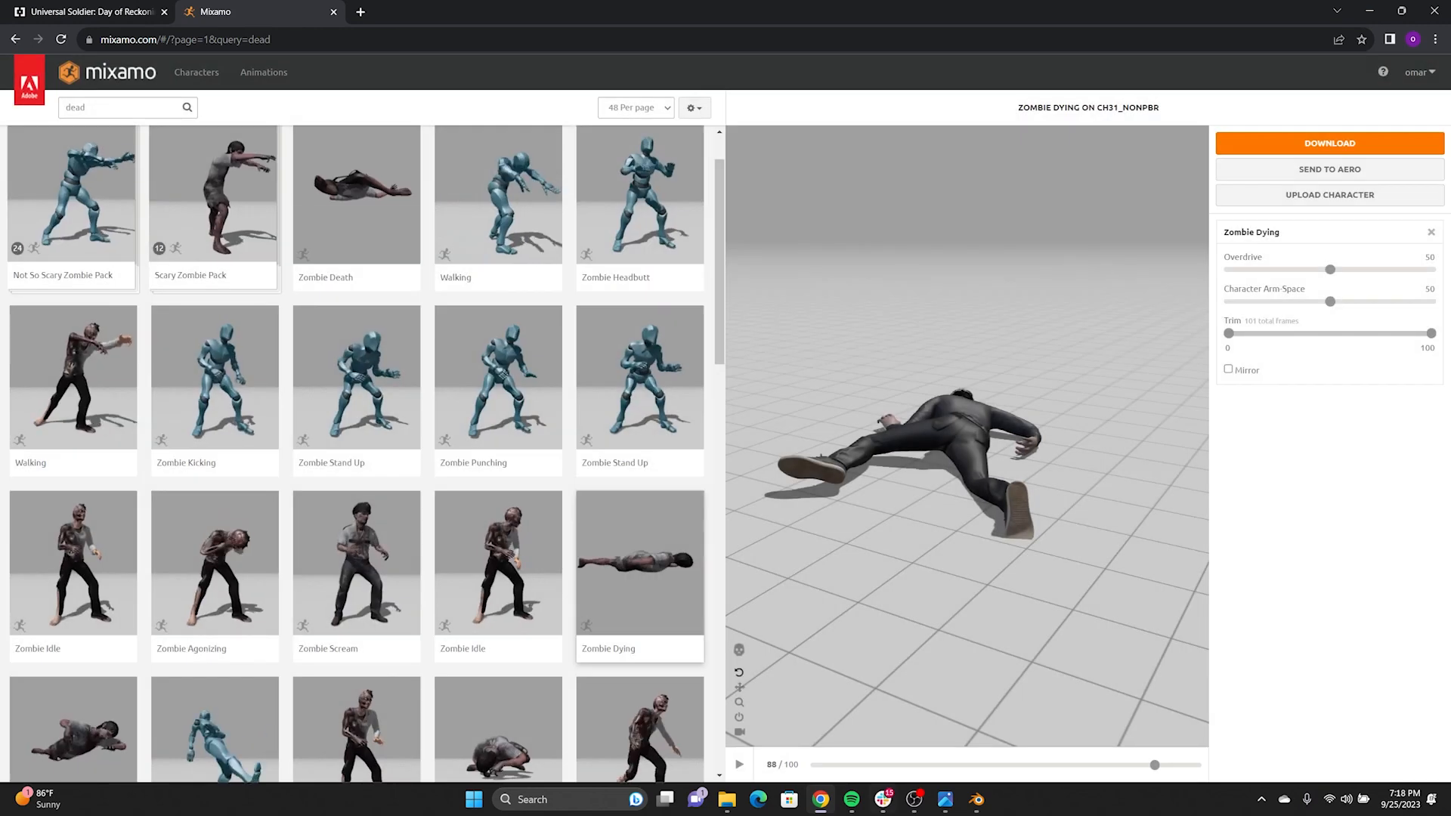
# Switch to Blender and import Talking On Phone.fbx from the Downloads folder
pyautogui.click(976, 799)
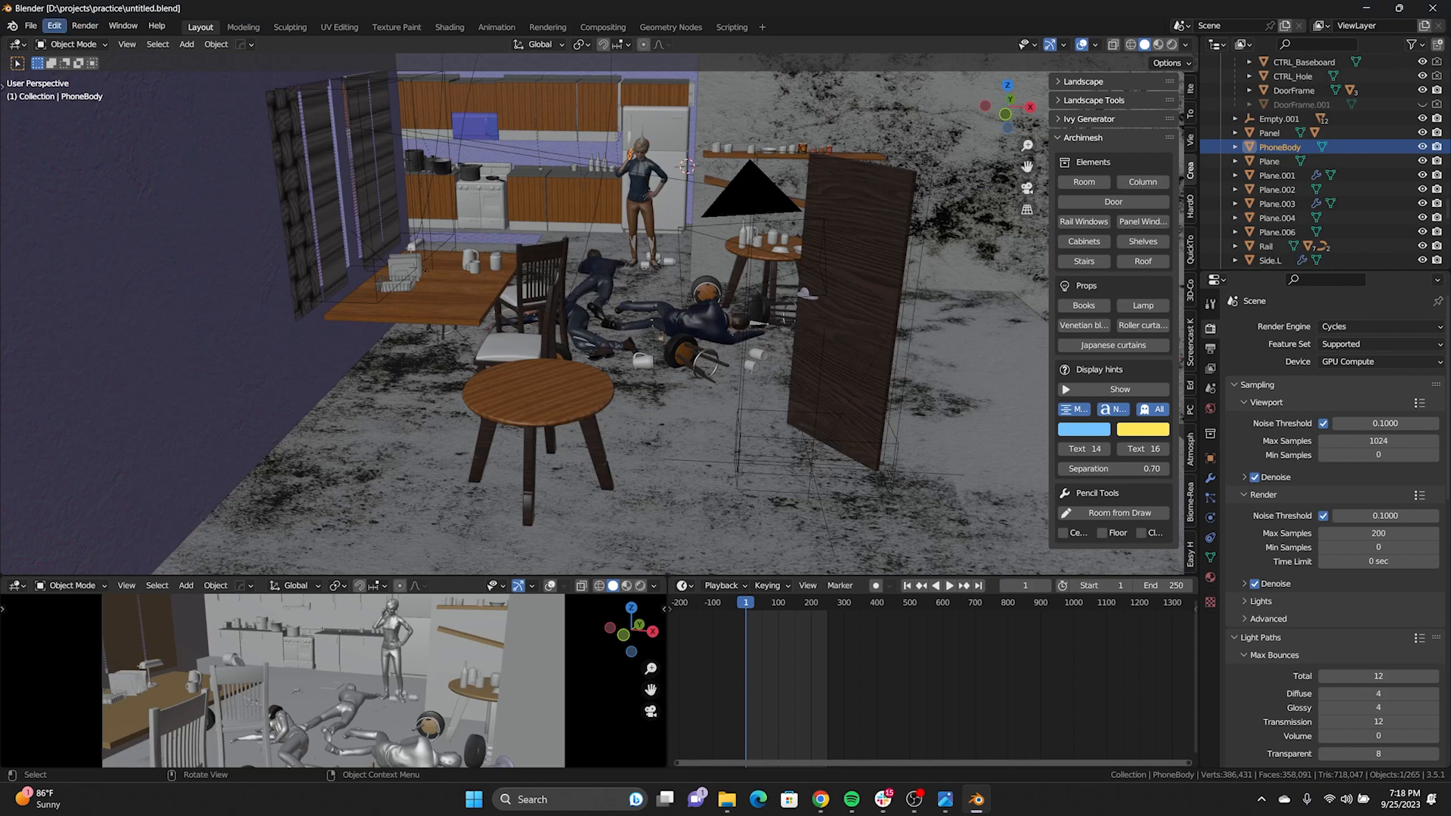
pyautogui.click(30, 25)
pyautogui.moveTo(56, 217)
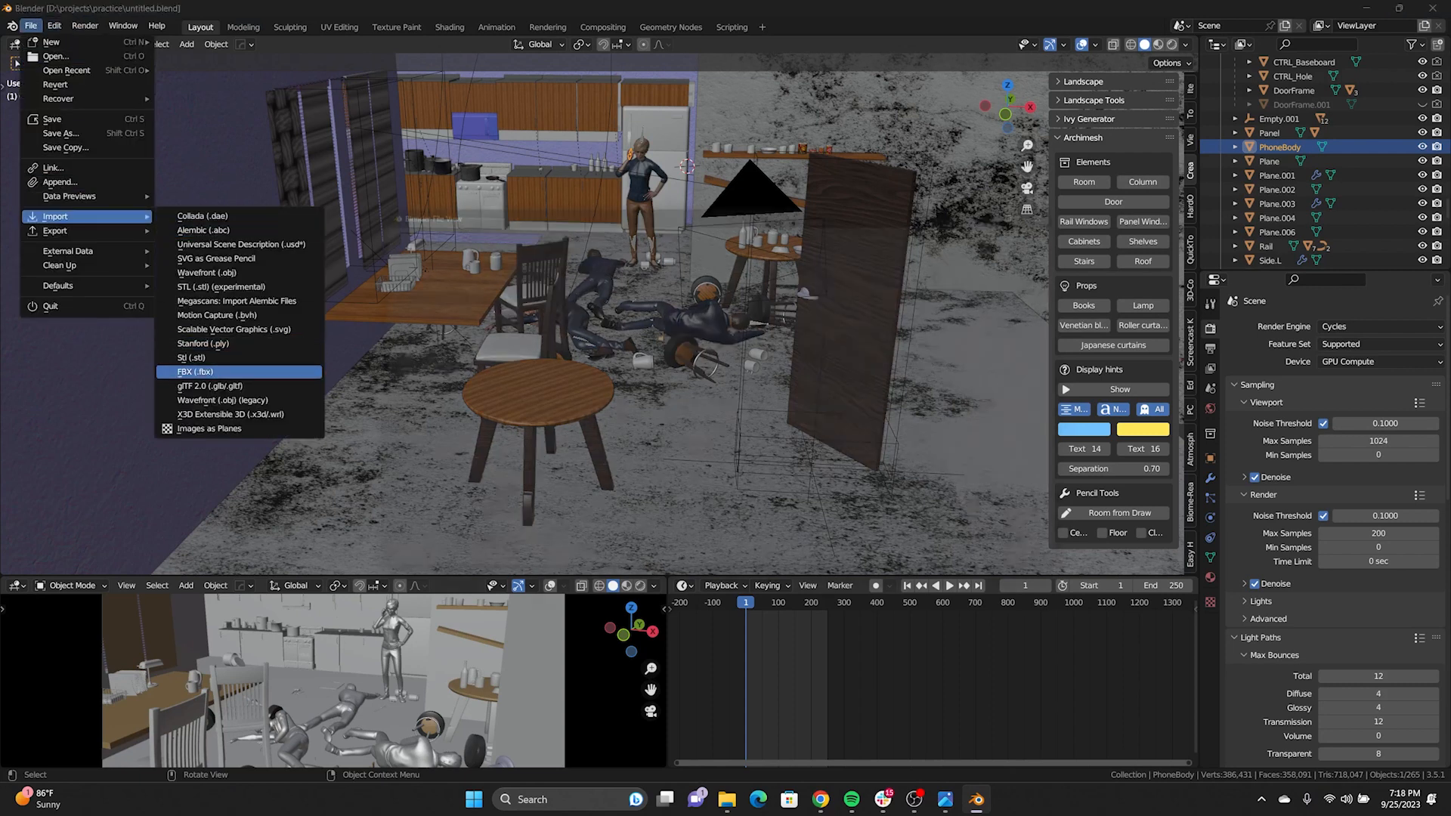
pyautogui.click(195, 372)
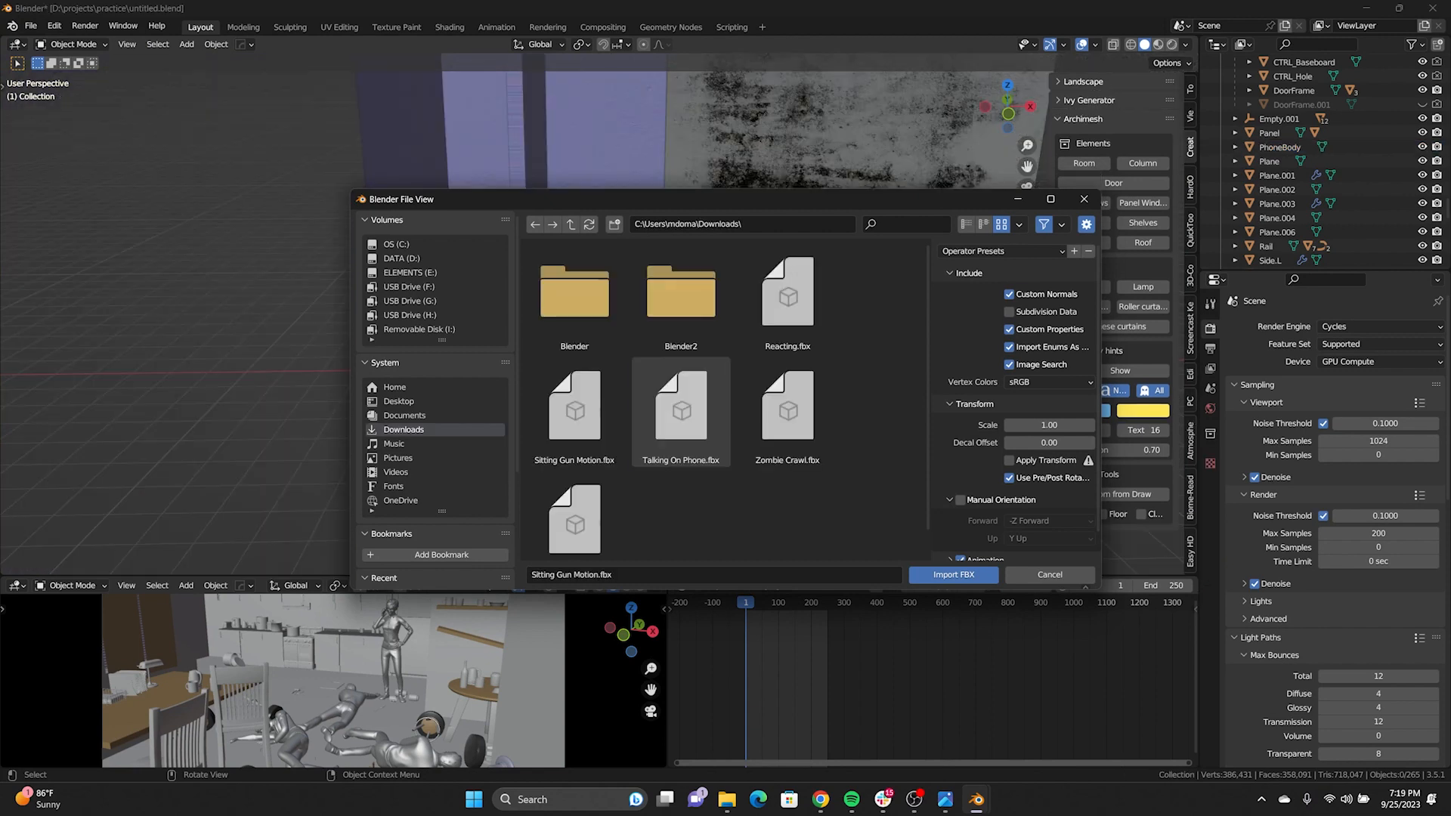
pyautogui.click(681, 408)
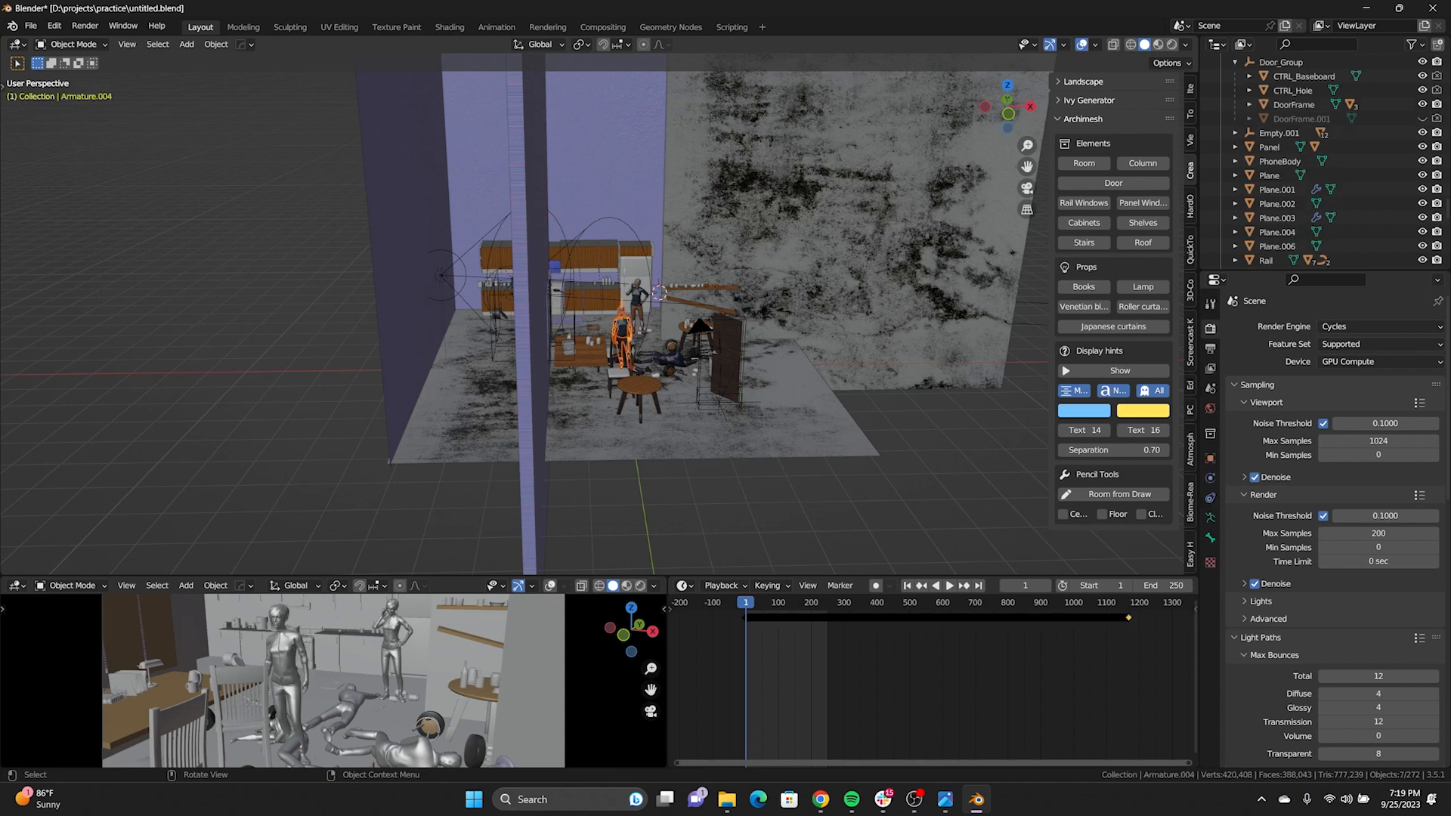
# Move the imported phone character about -8.33 m along X, out of the kitchen set
pyautogui.press('KP_7')
pyautogui.press('g')
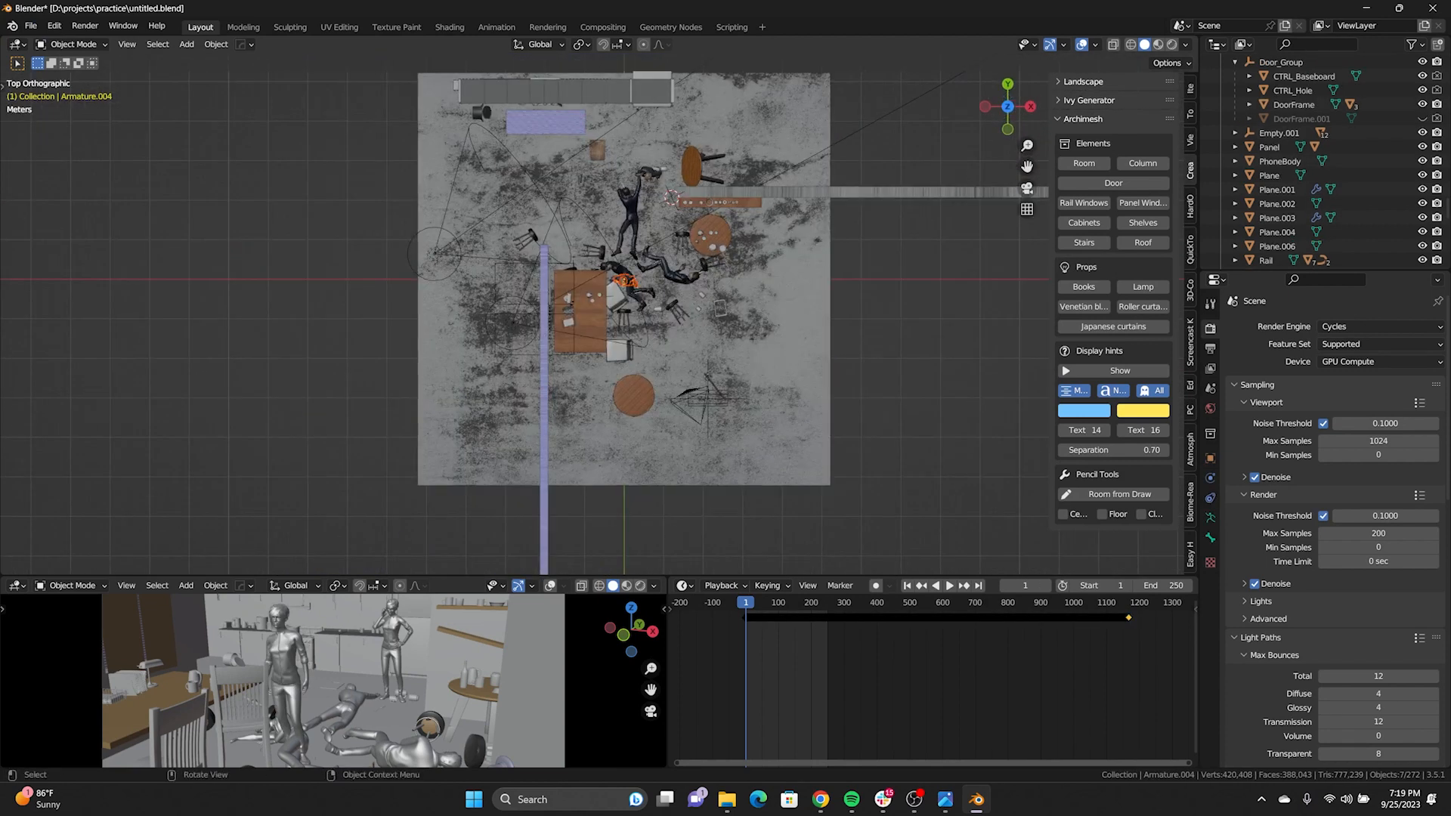
pyautogui.press('x')
pyautogui.click(295, 282)
pyautogui.keyDown('shift'); pyautogui.moveTo(294, 281); pyautogui.dragTo(662, 155, button='middle'); pyautogui.keyUp('shift')
pyautogui.scroll(1, 647, 302)
pyautogui.scroll(4, 658, 302)
pyautogui.keyDown('shift'); pyautogui.moveTo(680, 303); pyautogui.dragTo(619, 173, button='middle'); pyautogui.keyUp('shift')
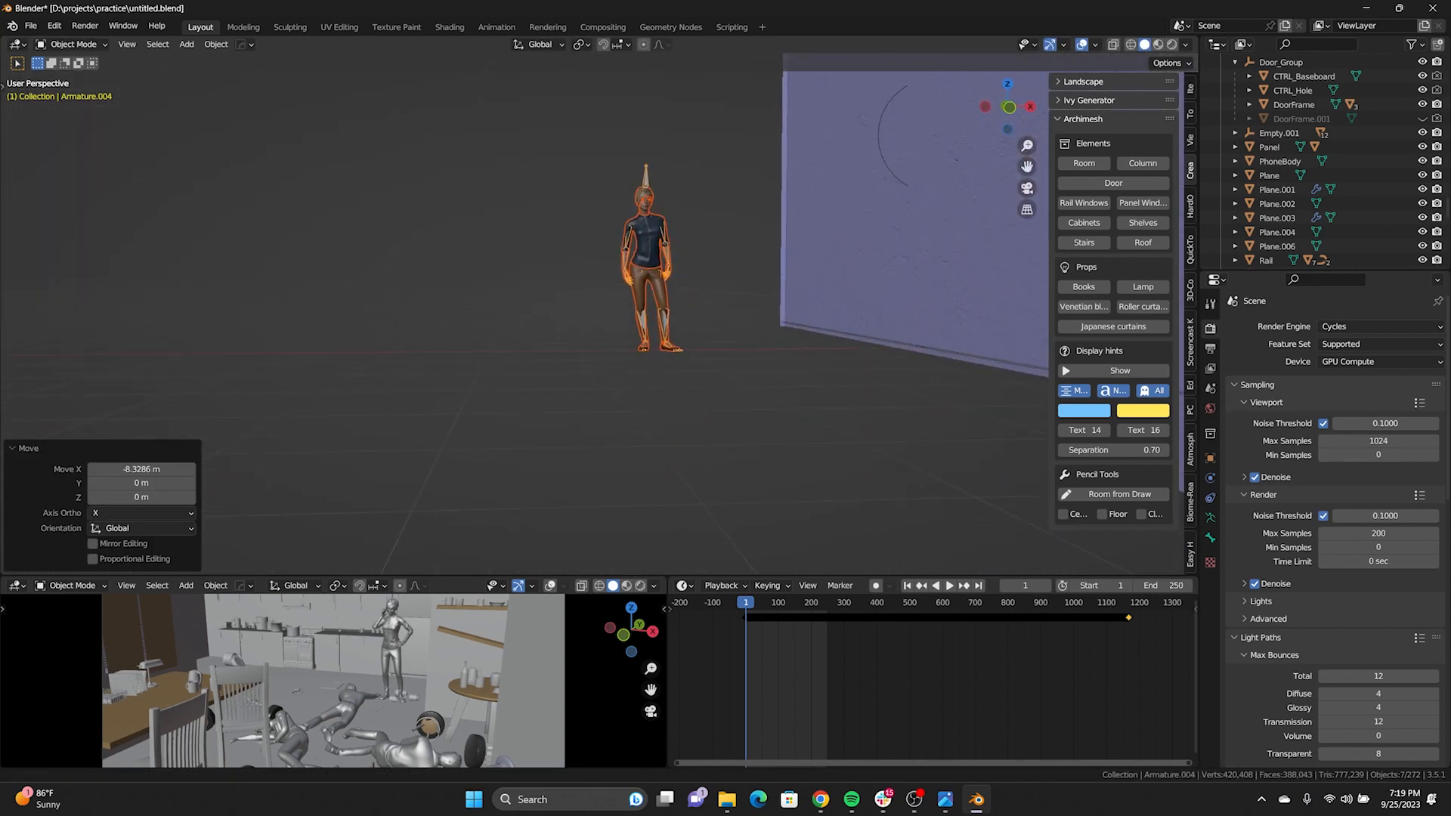
pyautogui.scroll(1, 618, 173)
# Switch back to Mixamo, clear the search in the character library, and browse the available characters
pyautogui.hotkey('alt', 'Tab')
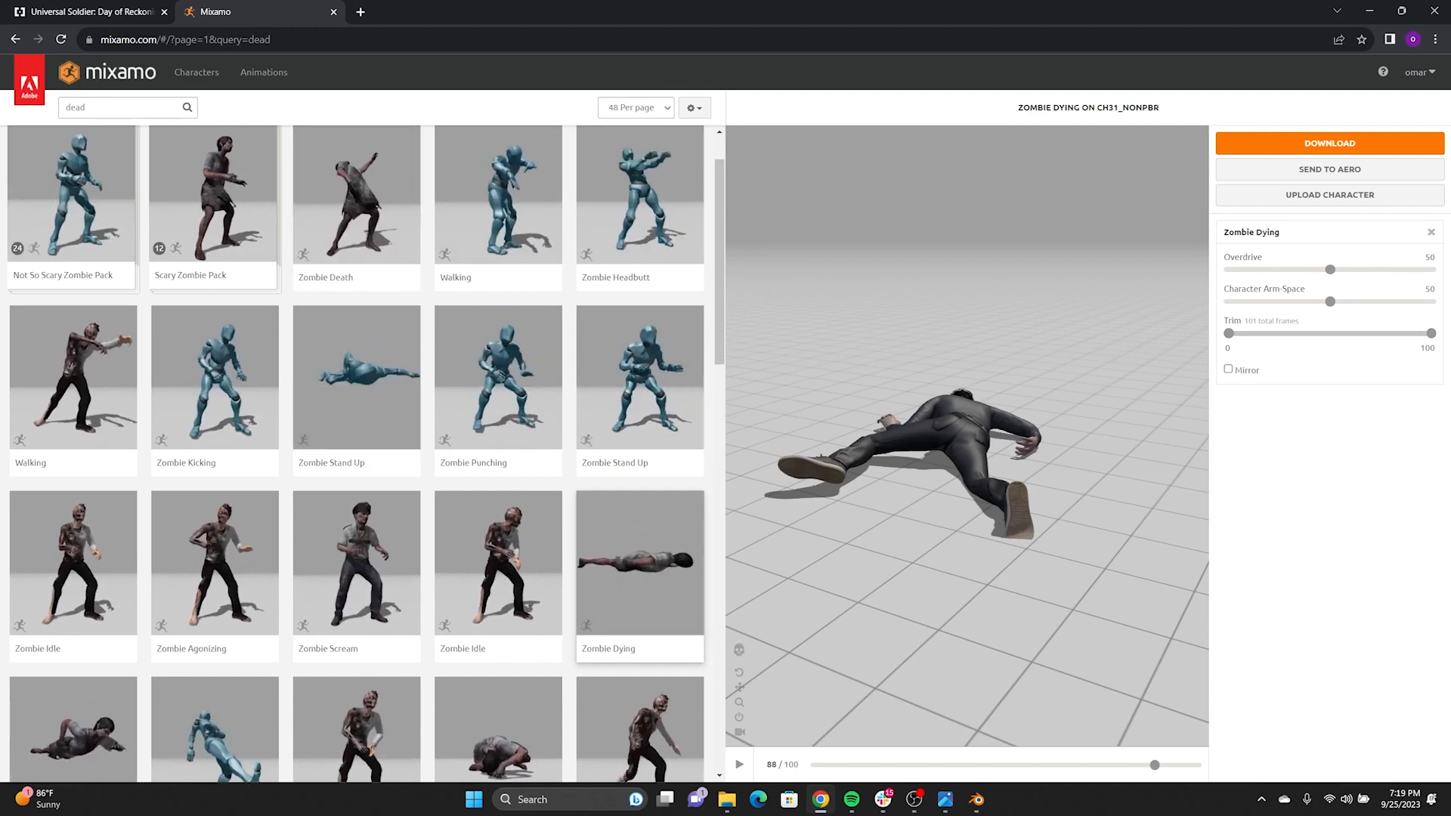
pyautogui.click(196, 71)
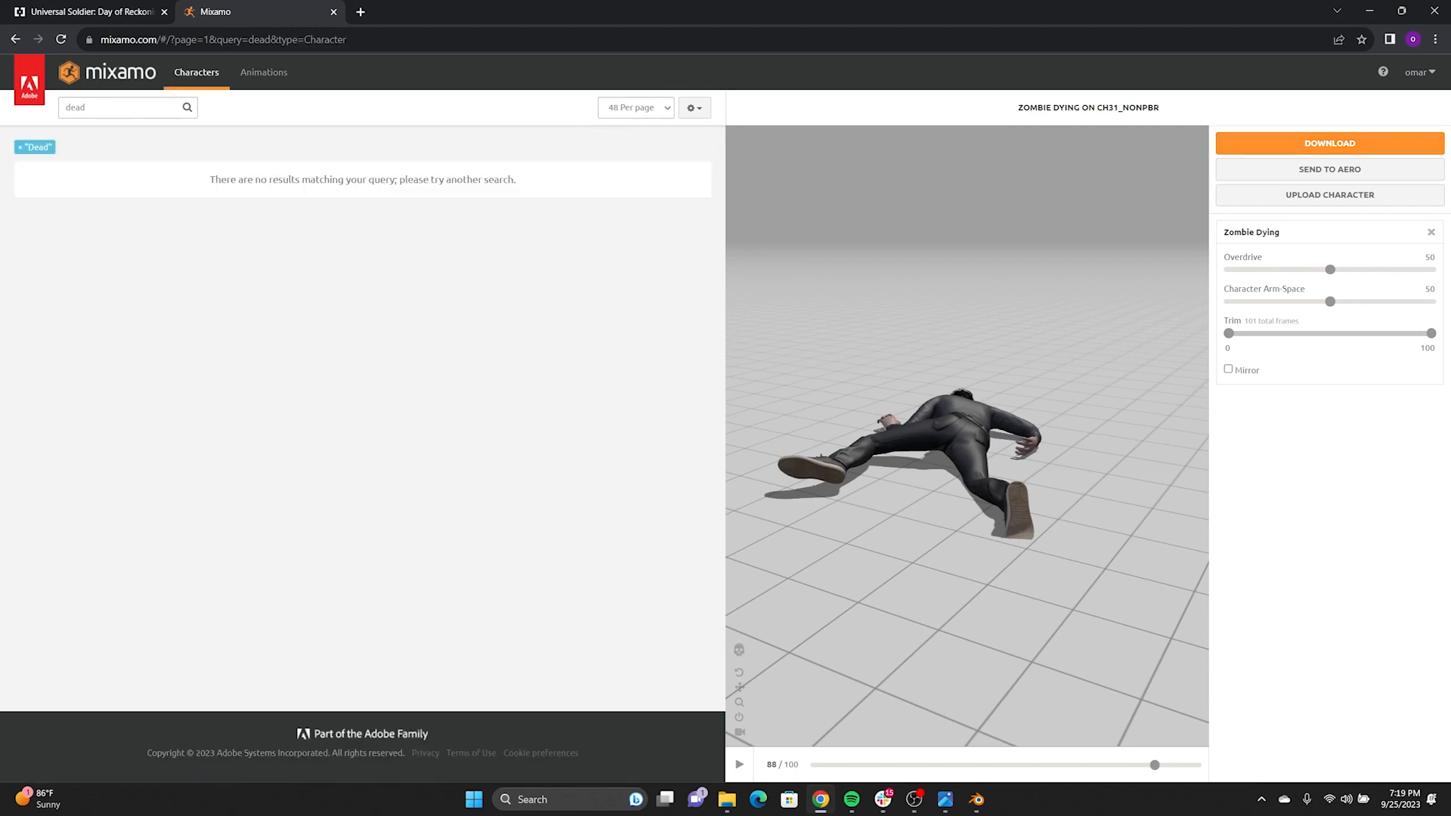
pyautogui.doubleClick(76, 107)
pyautogui.press('BackSpace')
pyautogui.press('Return')
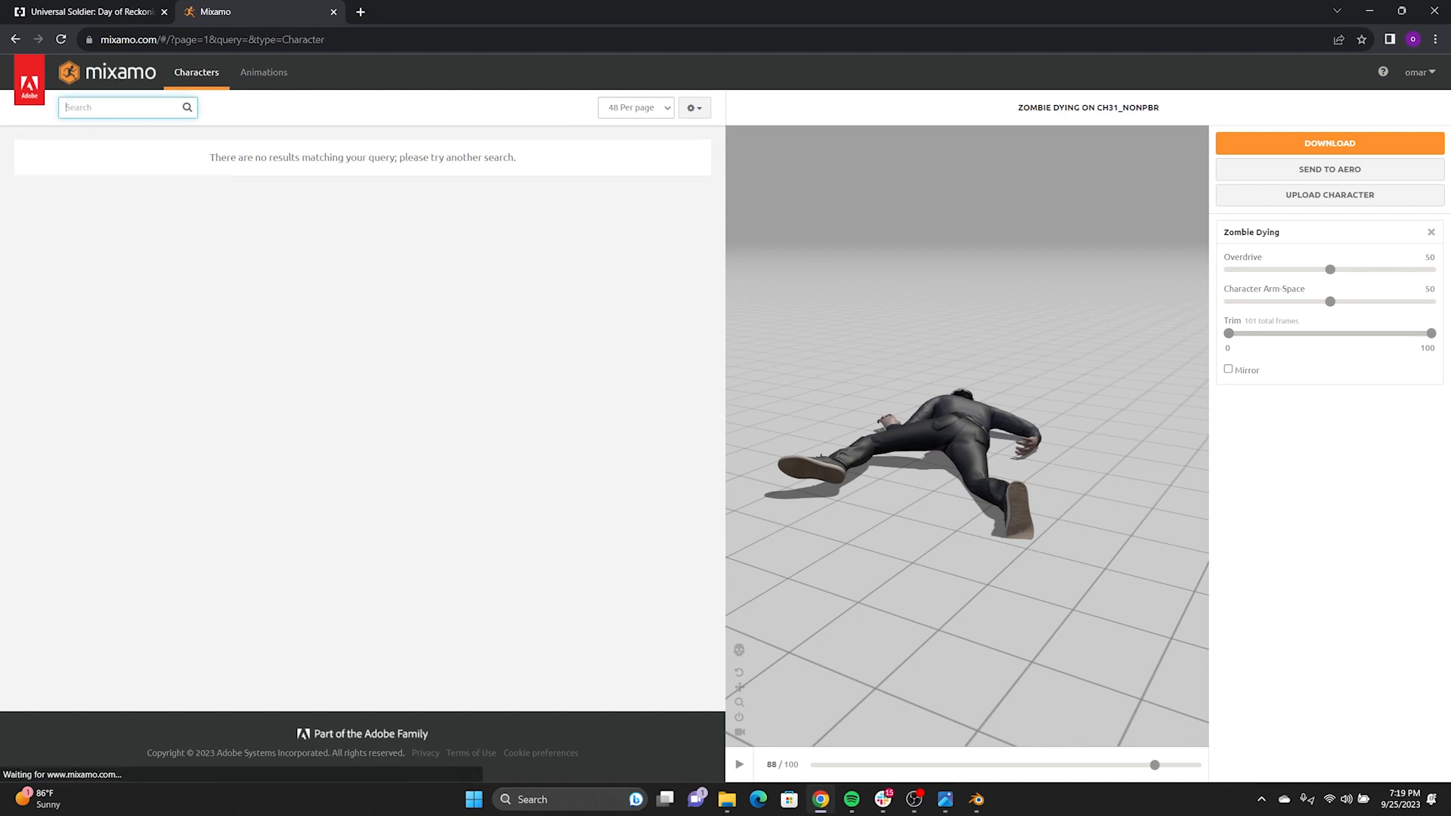
pyautogui.scroll(-5, 363, 453)
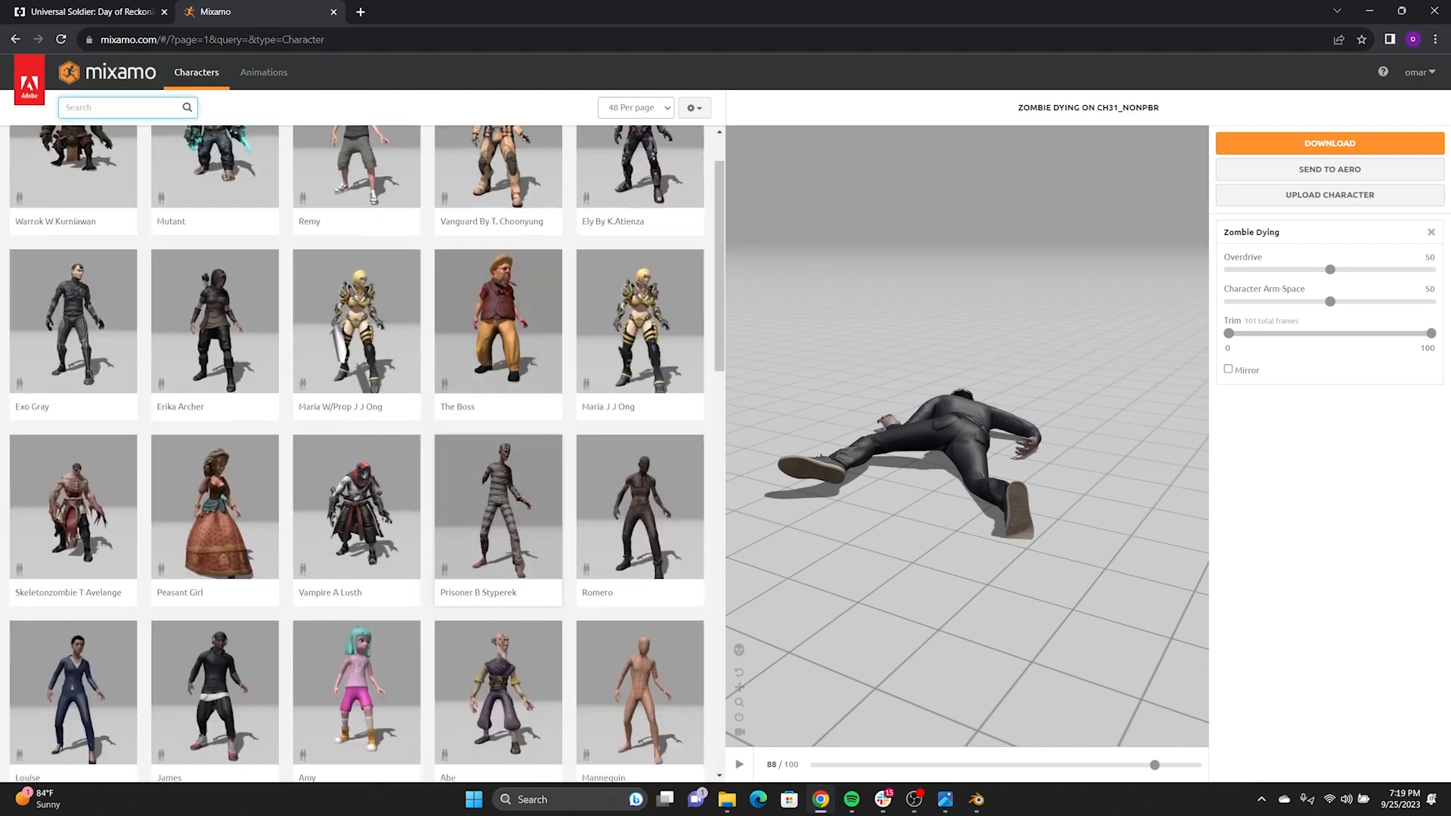
pyautogui.scroll(-3, 499, 529)
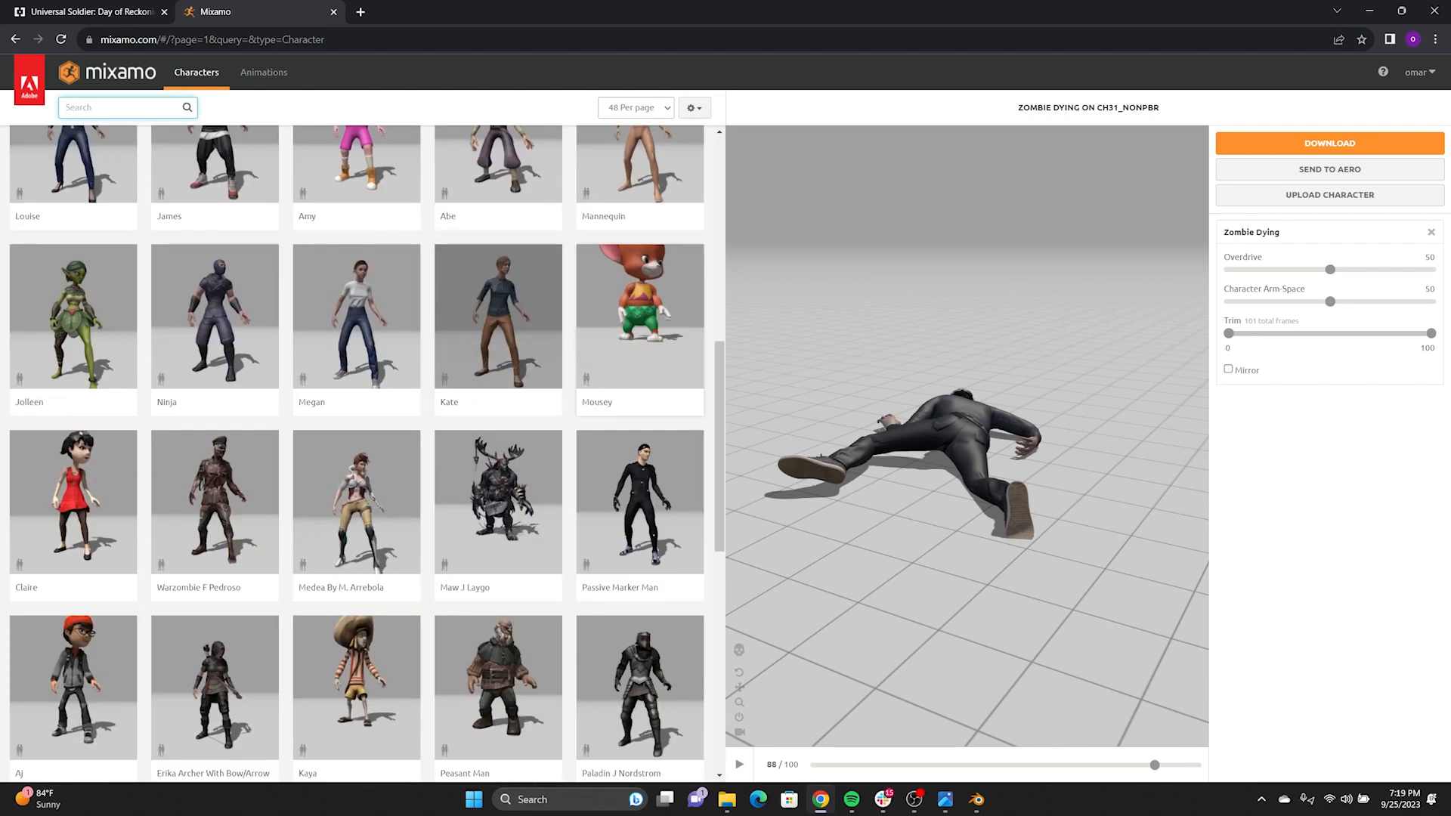
pyautogui.scroll(-2, 499, 454)
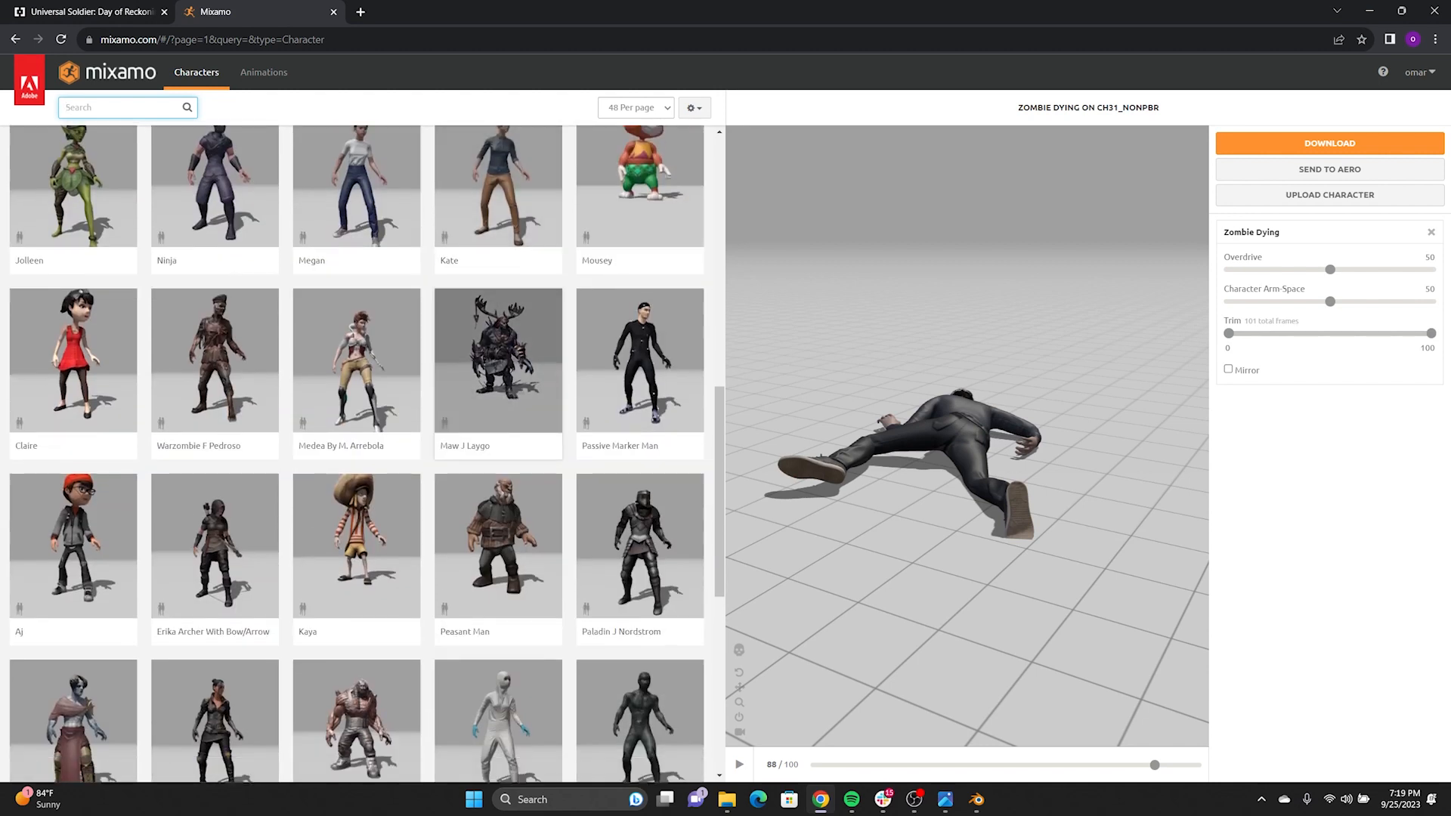
pyautogui.scroll(-2, 638, 416)
# Return to Blender and play the imported character's animation, stopping at frame 131 in the phone-call pose
pyautogui.click(977, 800)
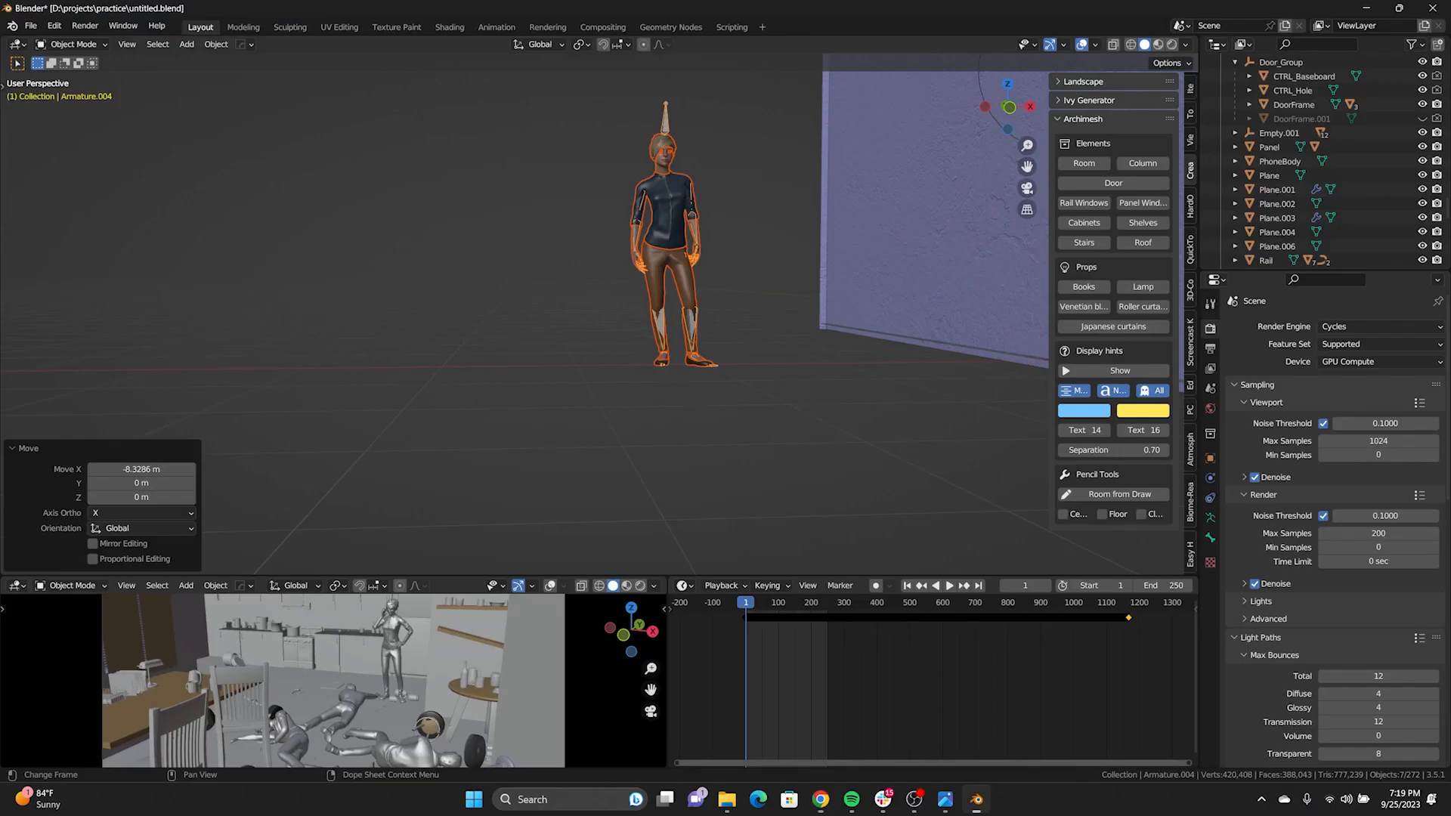
pyautogui.moveTo(627, 257); pyautogui.dragTo(547, 348, button='middle')
pyautogui.scroll(2, 642, 257)
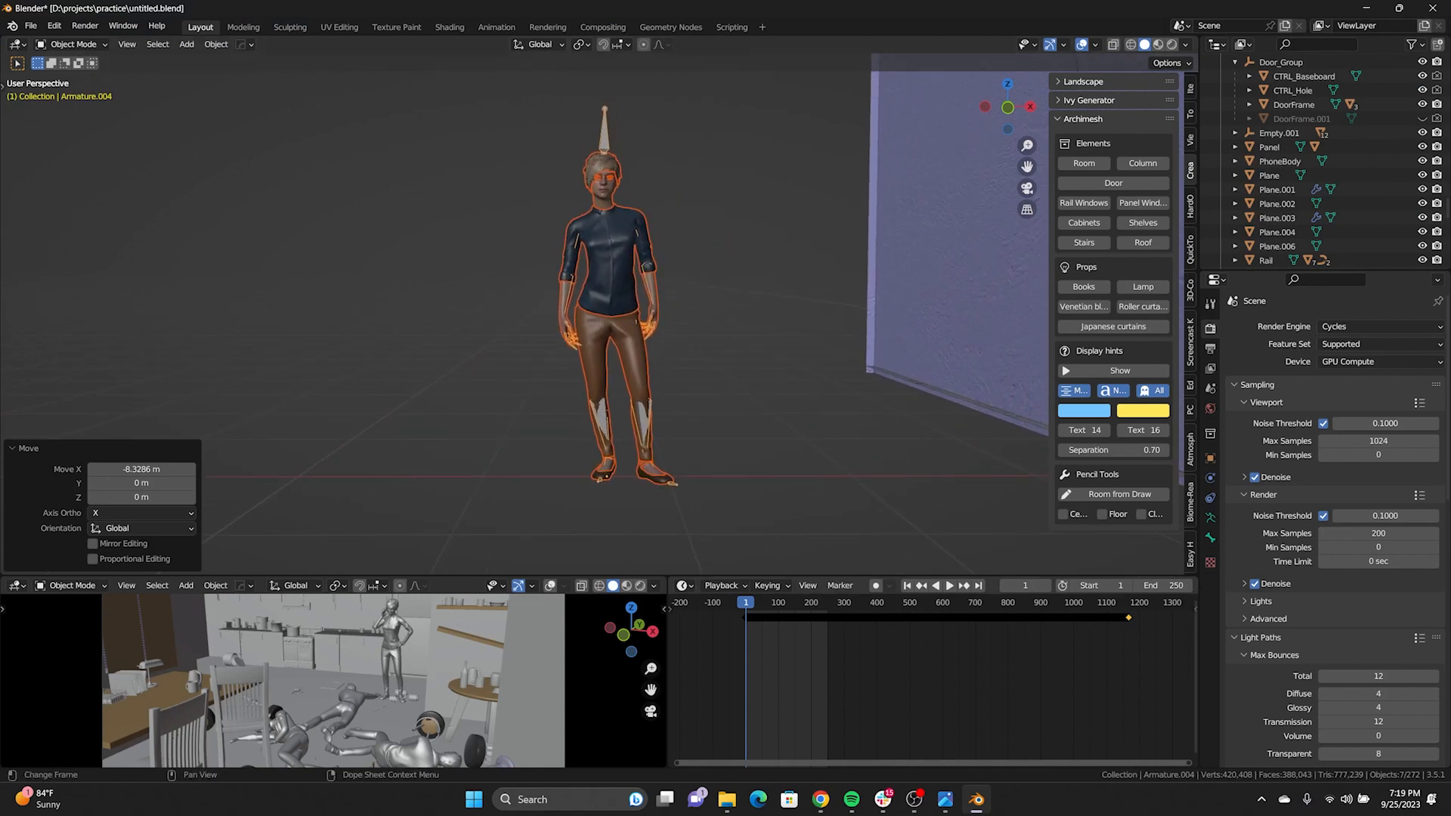
pyautogui.press('space')
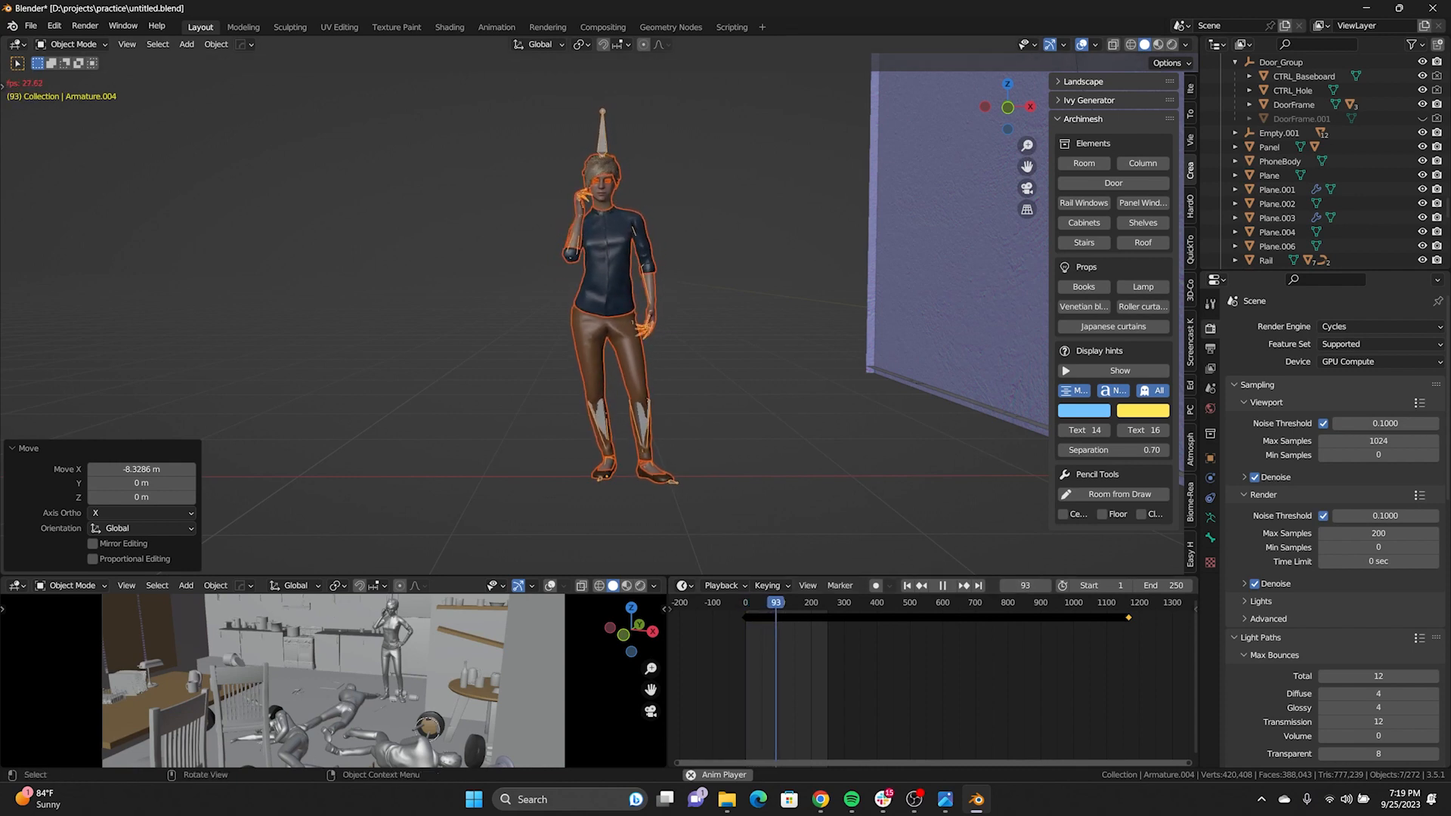
pyautogui.press('space')
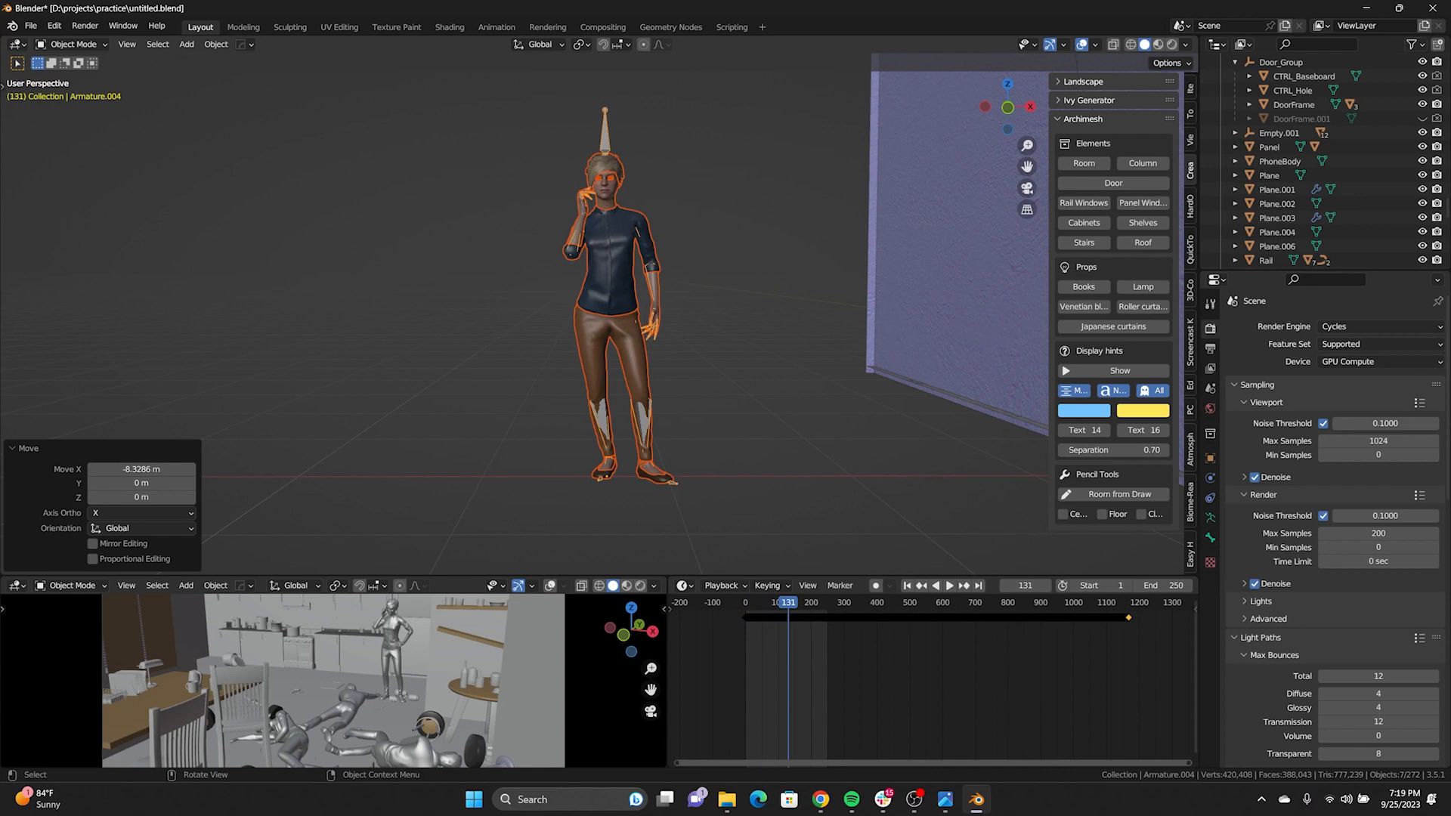
# Delete all keyframes of the imported character at frame 131 and play the timeline to check the held pose
pyautogui.moveTo(717, 661); pyautogui.dragTo(1163, 617)
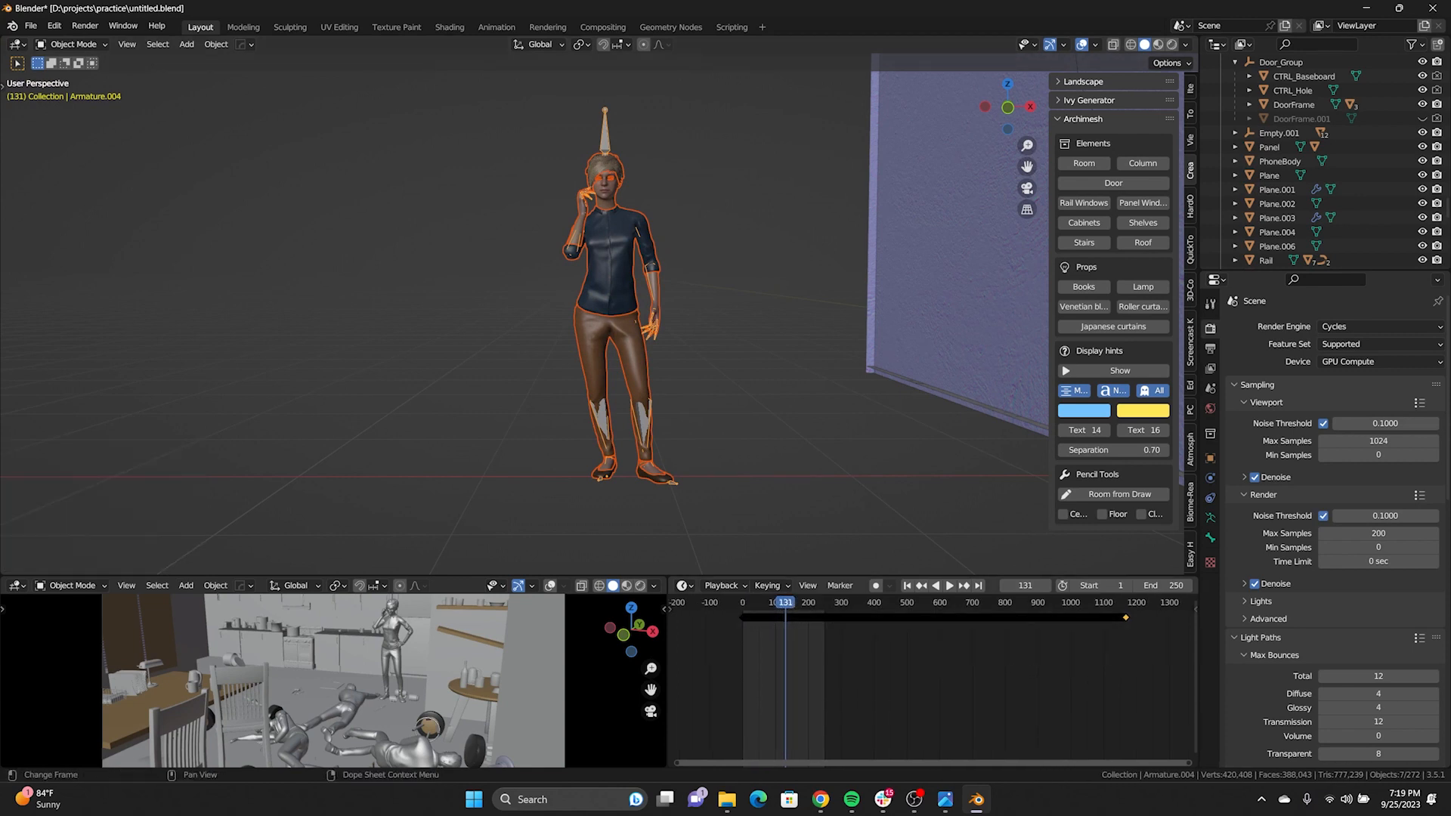
pyautogui.press('Delete')
pyautogui.moveTo(763, 363); pyautogui.dragTo(778, 369, button='middle')
pyautogui.click(778, 368)
pyautogui.click(616, 253)
pyautogui.moveTo(699, 291); pyautogui.dragTo(655, 309, button='middle')
pyautogui.click(729, 393)
pyautogui.press('space')
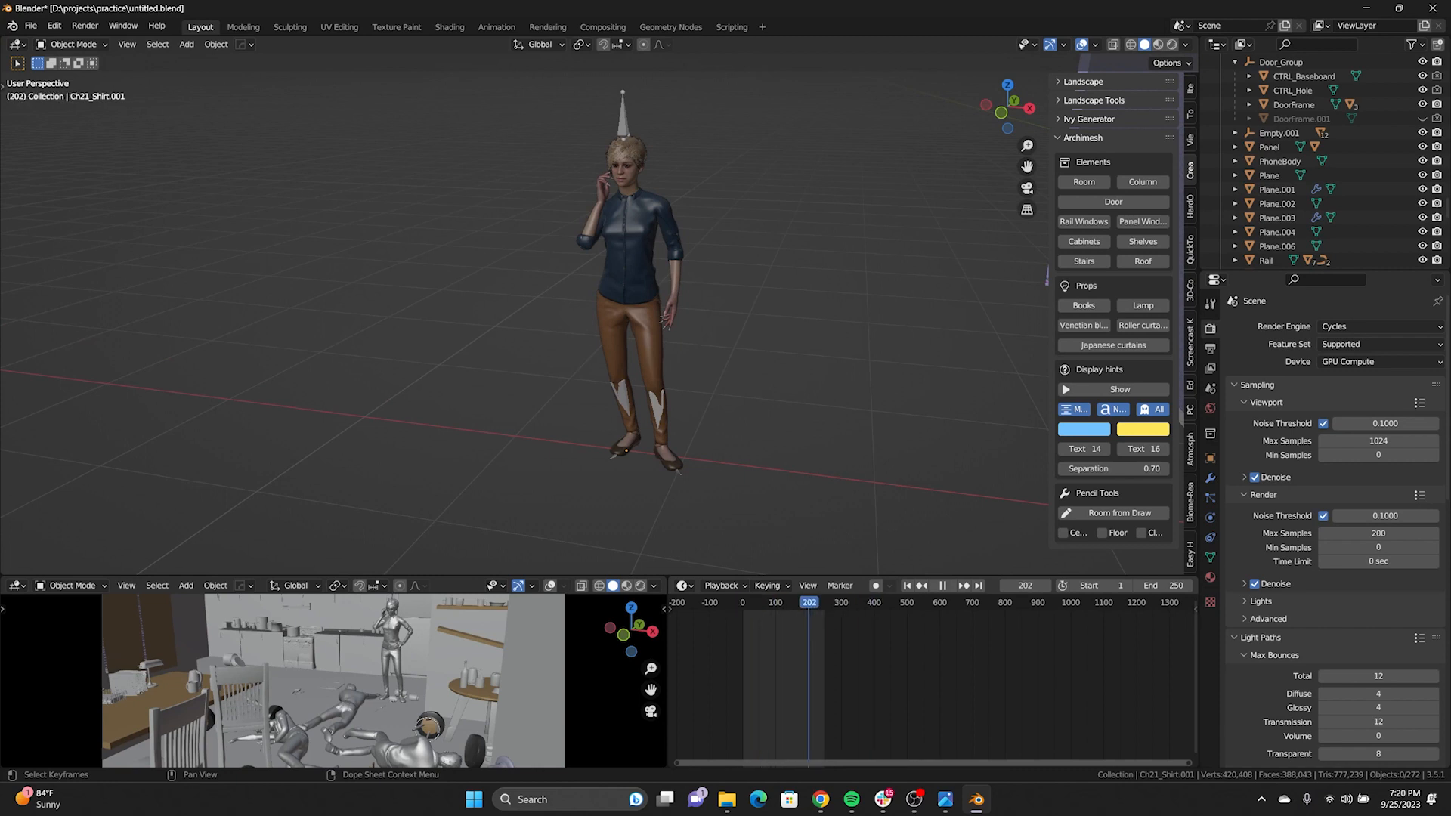
pyautogui.press('Escape')
# Enlarge the lower camera preview and select the floor plane in the kitchen scene
pyautogui.moveTo(718, 393); pyautogui.dragTo(578, 367, button='middle')
pyautogui.scroll(-3, 779, 389)
pyautogui.moveTo(578, 576); pyautogui.dragTo(578, 517)
pyautogui.scroll(-3, 718, 318)
pyautogui.keyDown('shift'); pyautogui.moveTo(718, 317); pyautogui.dragTo(404, 317, button='middle'); pyautogui.keyUp('shift')
pyautogui.scroll(4, 405, 318)
pyautogui.keyDown('shift'); pyautogui.moveTo(605, 317); pyautogui.dragTo(448, 306, button='middle'); pyautogui.keyUp('shift')
pyautogui.scroll(-3, 468, 303)
pyautogui.keyDown('shift'); pyautogui.moveTo(597, 362); pyautogui.dragTo(678, 303, button='middle'); pyautogui.keyUp('shift')
pyautogui.click(684, 356)
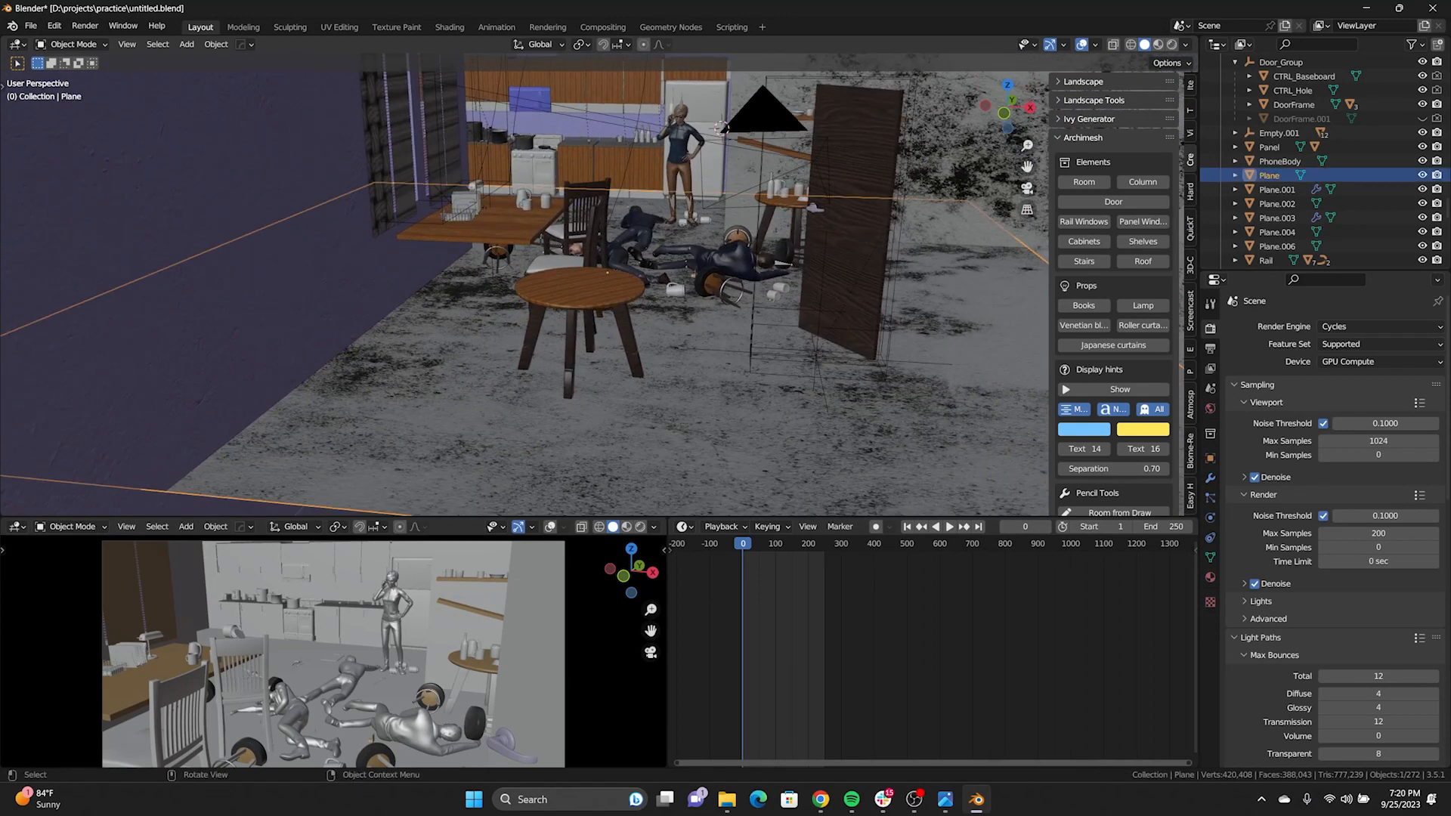
pyautogui.scroll(-2, 526, 285)
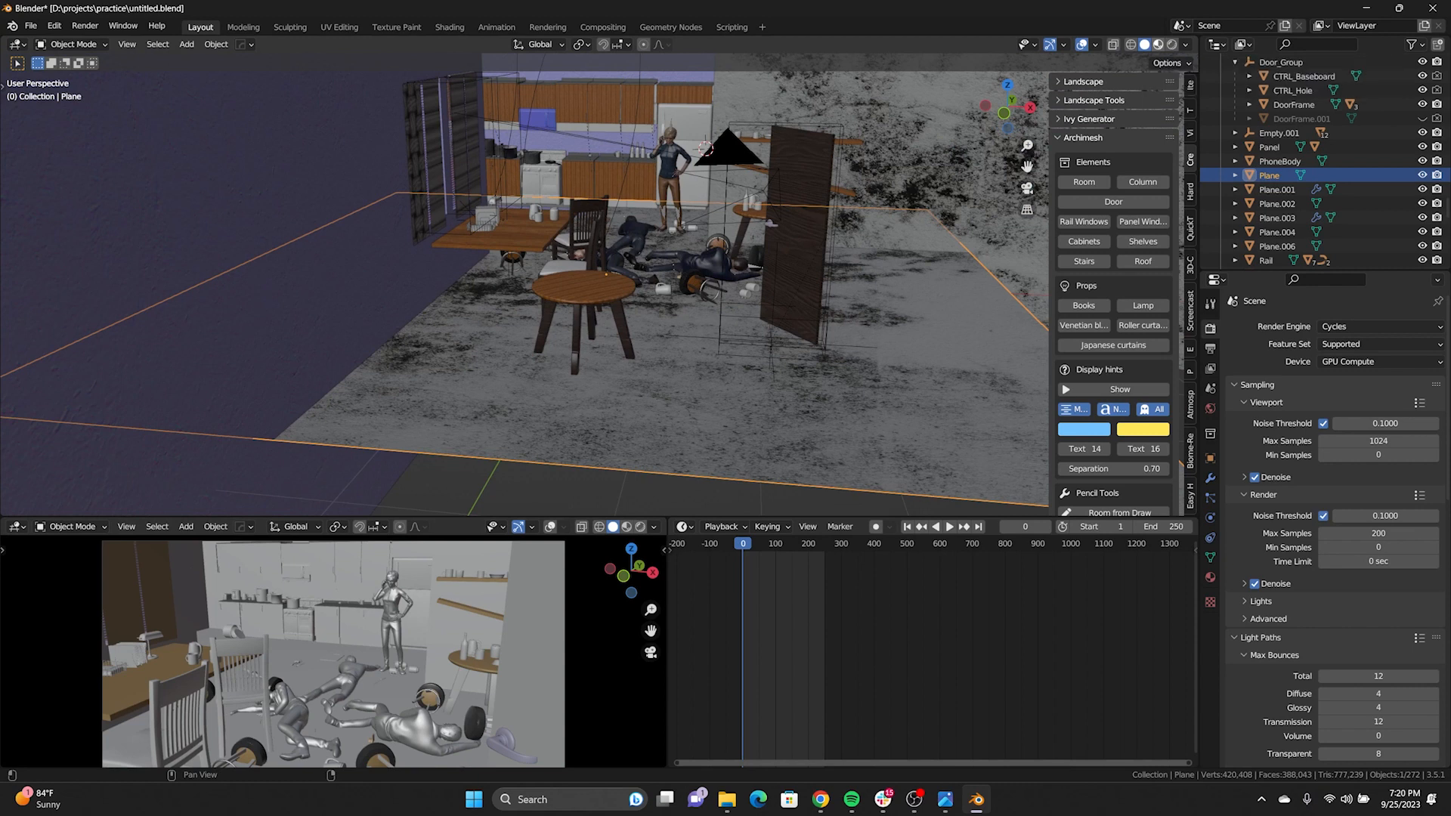
# Show the kitchen scene with its materials in the upper viewport and view the blood-spattered floor
pyautogui.click(1158, 45)
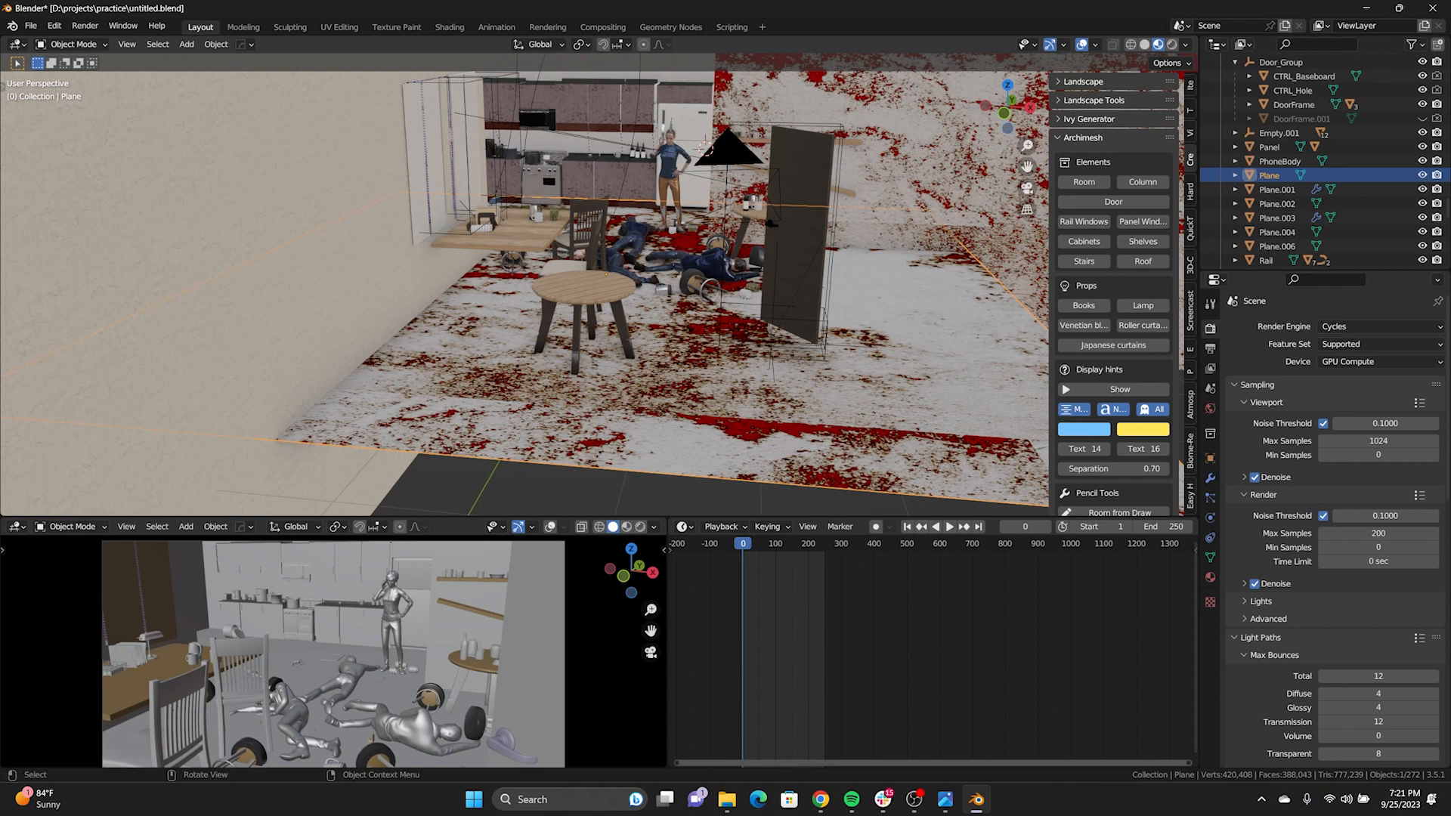
pyautogui.moveTo(605, 295)
pyautogui.mouseDown(button='middle')
pyautogui.moveTo(584, 307)
pyautogui.moveTo(597, 311)
pyautogui.mouseUp(button='middle')
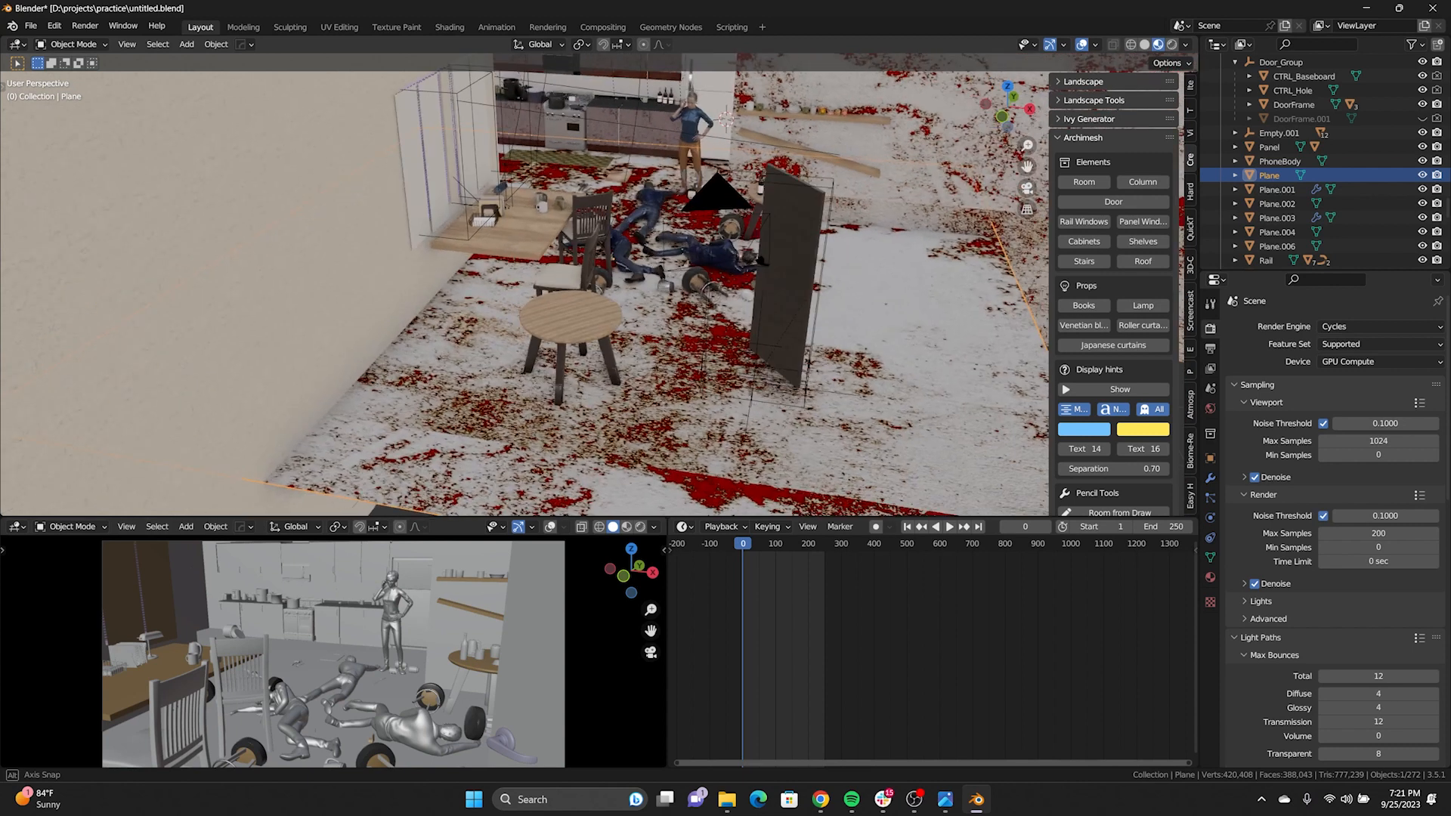
pyautogui.scroll(-1, 596, 311)
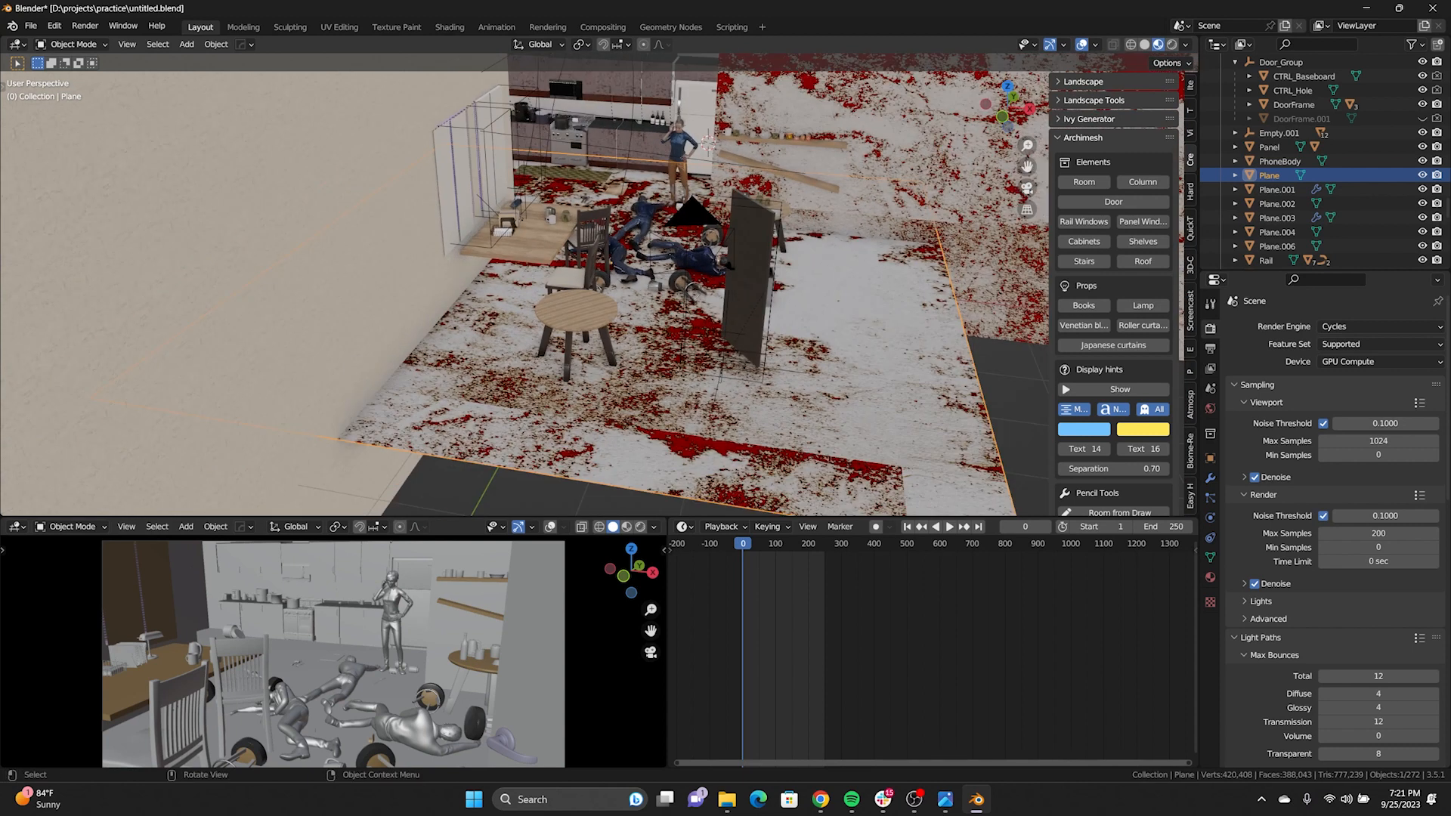
# Replace the timeline with the Shader Editor and enlarge it for the floor plane's marble material nodes
pyautogui.click(685, 526)
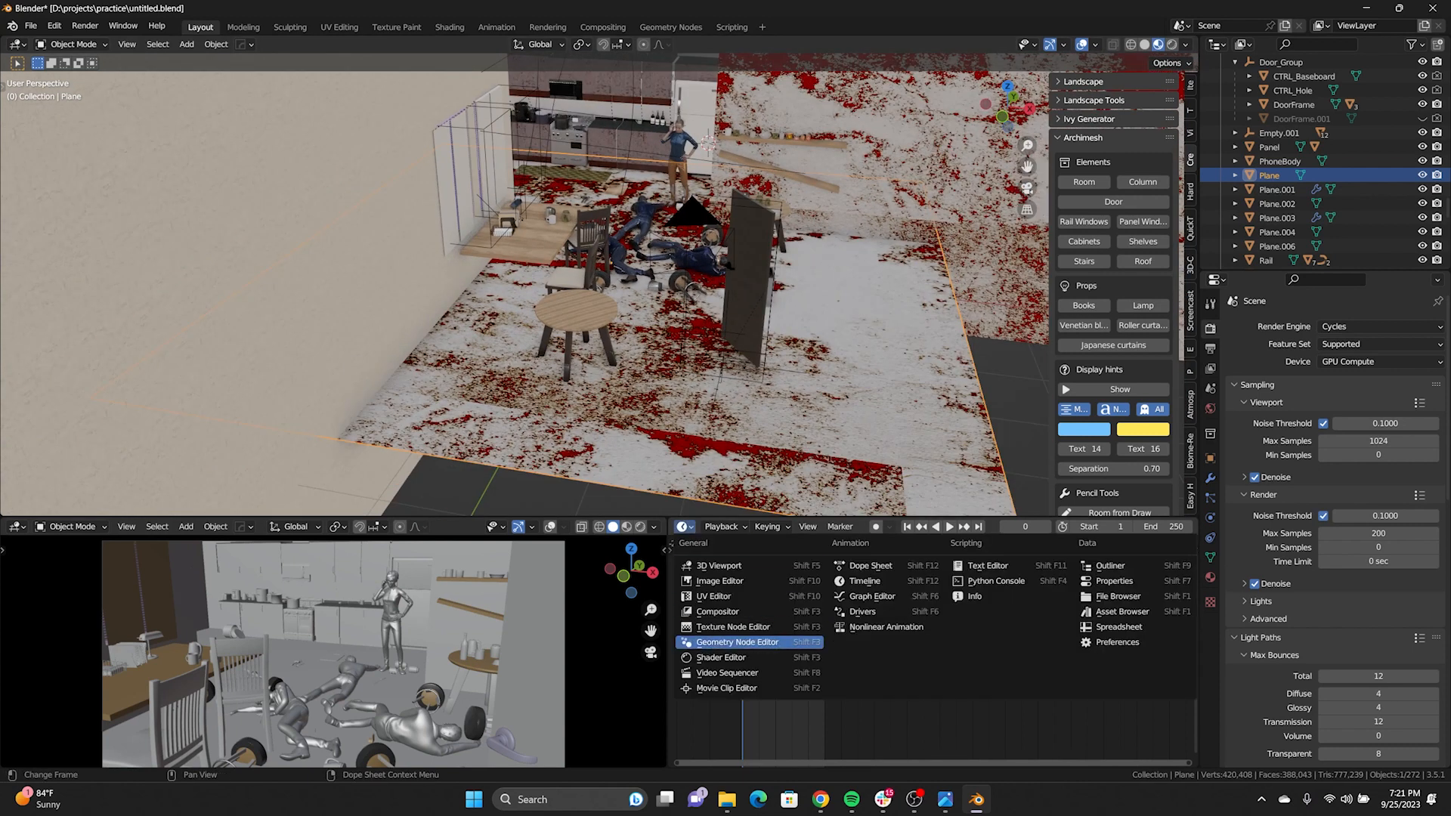
pyautogui.click(720, 658)
pyautogui.moveTo(667, 650); pyautogui.dragTo(327, 650)
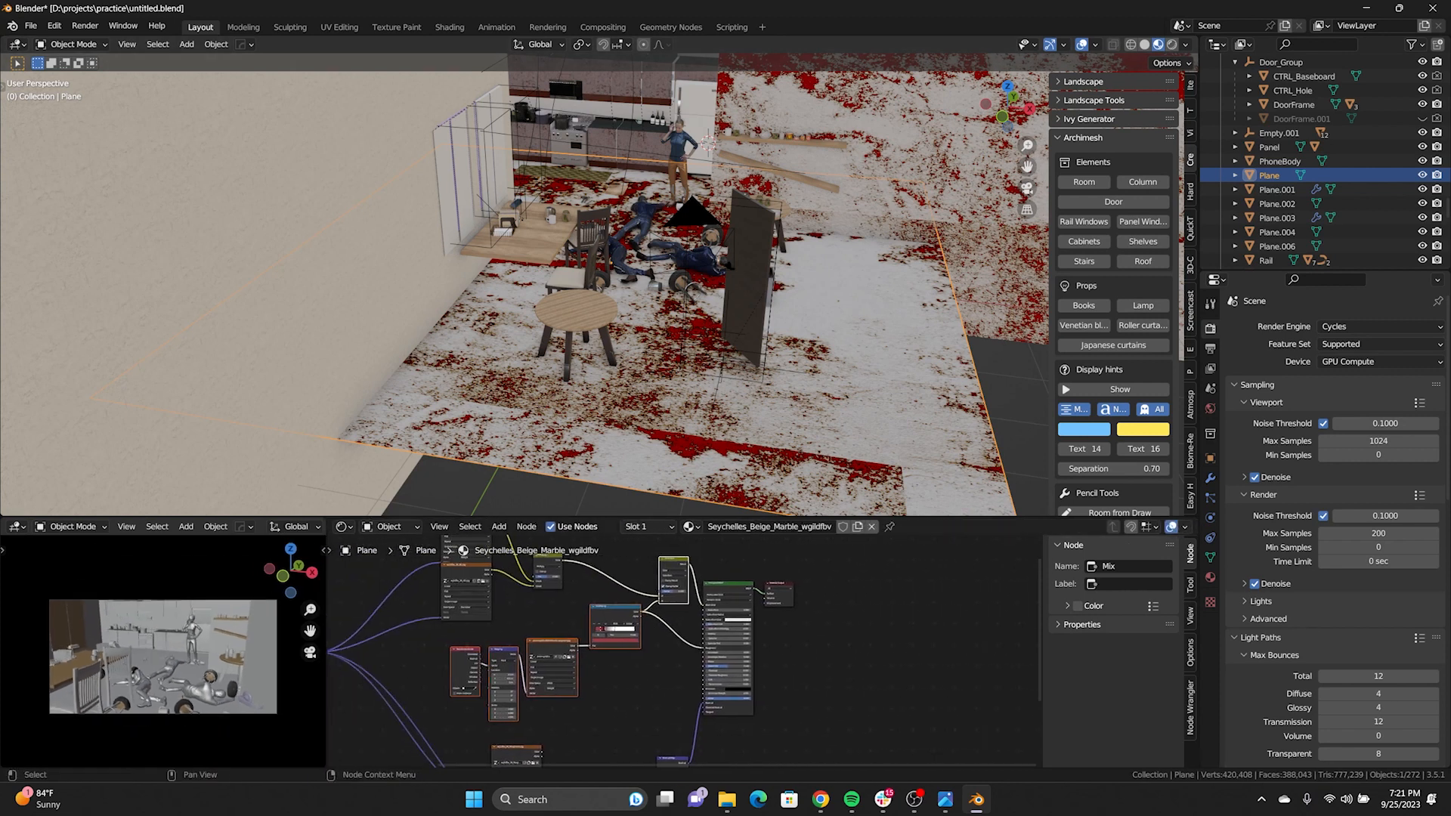
pyautogui.moveTo(529, 518); pyautogui.dragTo(529, 321)
pyautogui.scroll(3, 680, 552)
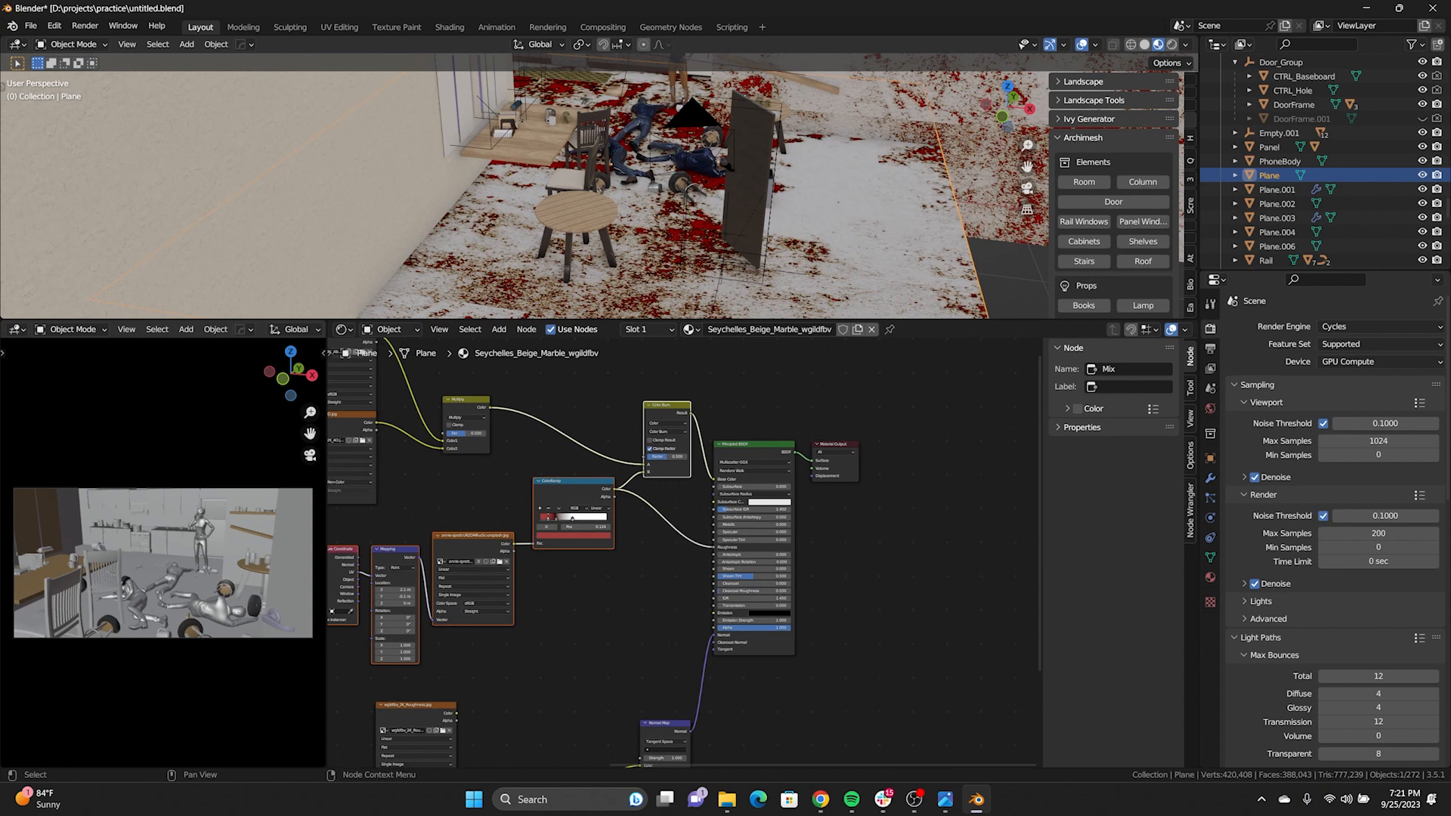
# Examine the floor material's blood nodes: Texture Coordinate, Mapping, grunge Image Texture and ColorRamp
pyautogui.moveTo(681, 551)
pyautogui.mouseDown(button='middle')
pyautogui.moveTo(732, 559)
pyautogui.moveTo(703, 547)
pyautogui.moveTo(697, 571)
pyautogui.mouseUp(button='middle')
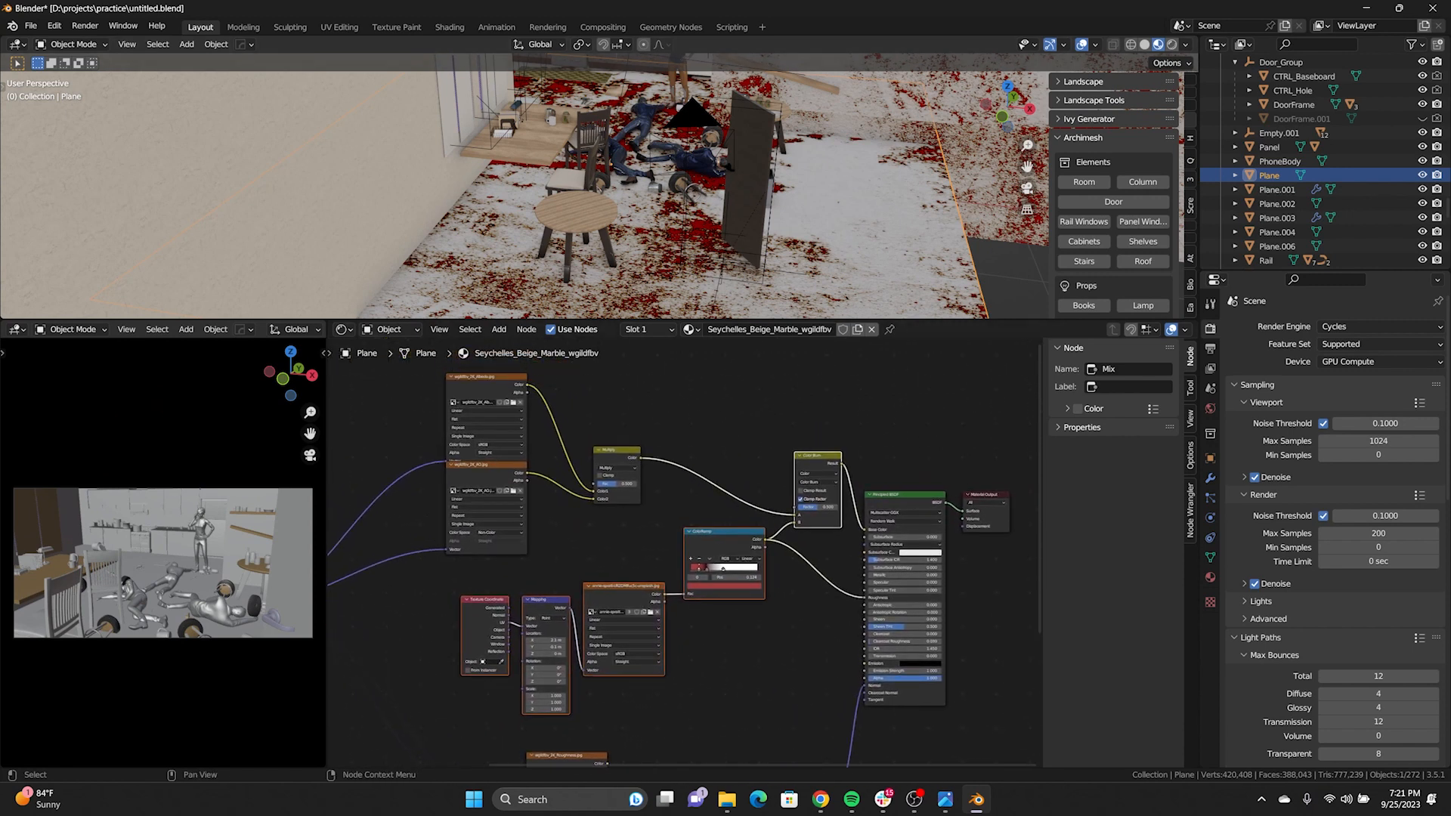
pyautogui.scroll(-3, 684, 525)
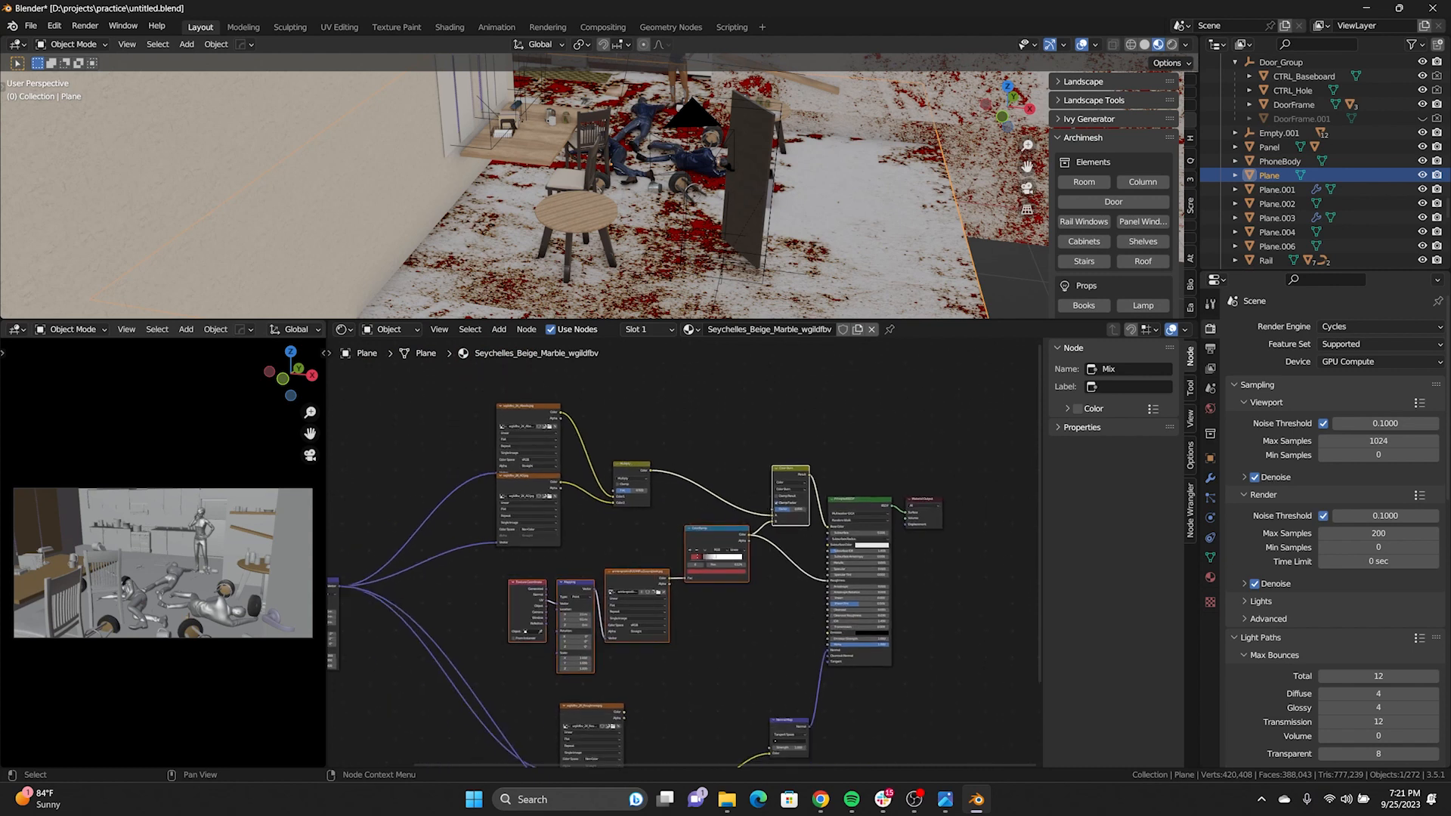
pyautogui.moveTo(684, 526); pyautogui.dragTo(690, 442, button='middle')
pyautogui.click(533, 500)
pyautogui.click(580, 500)
pyautogui.click(642, 490)
pyautogui.click(722, 446)
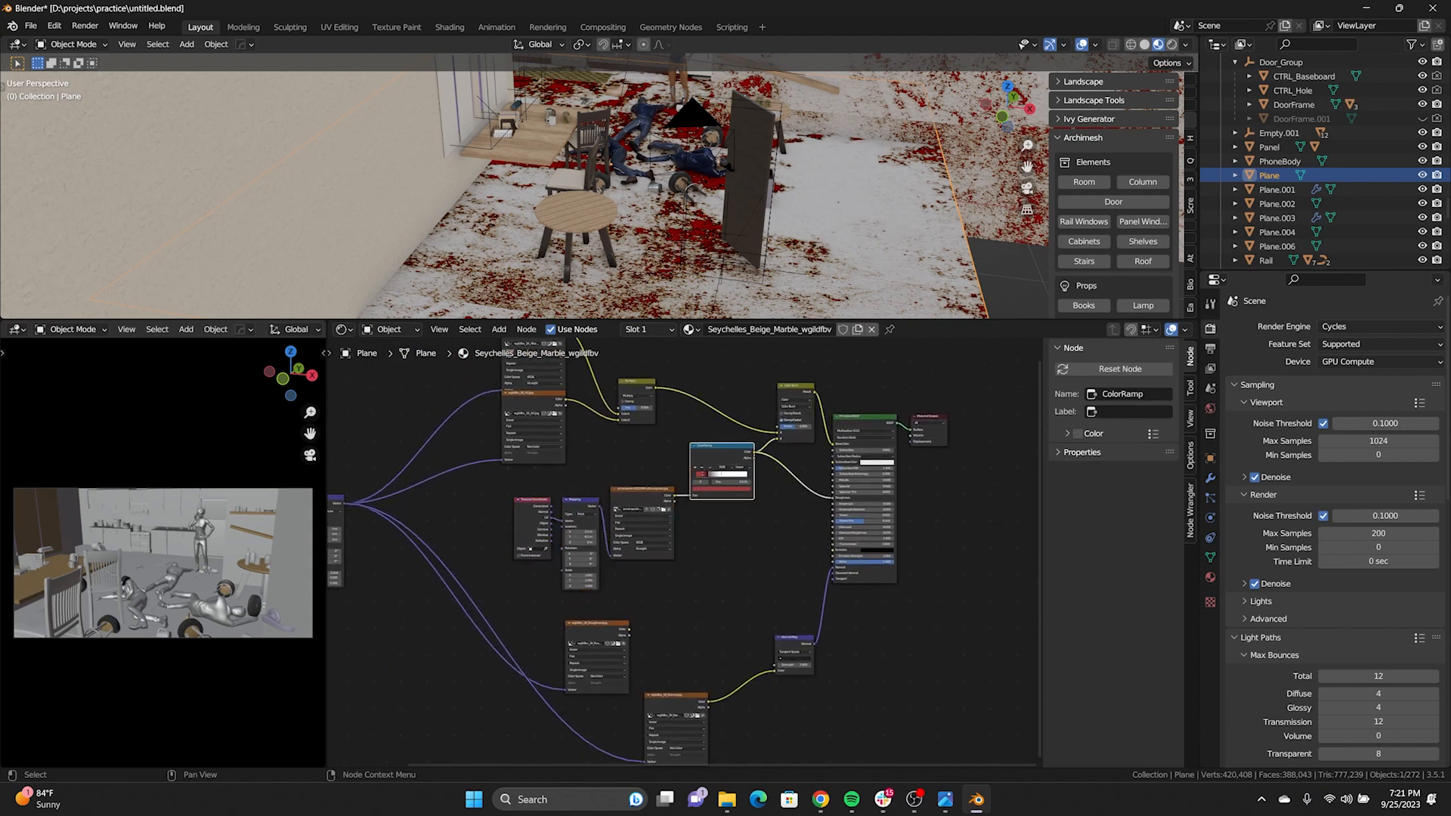
pyautogui.moveTo(684, 188); pyautogui.dragTo(685, 206, button='middle')
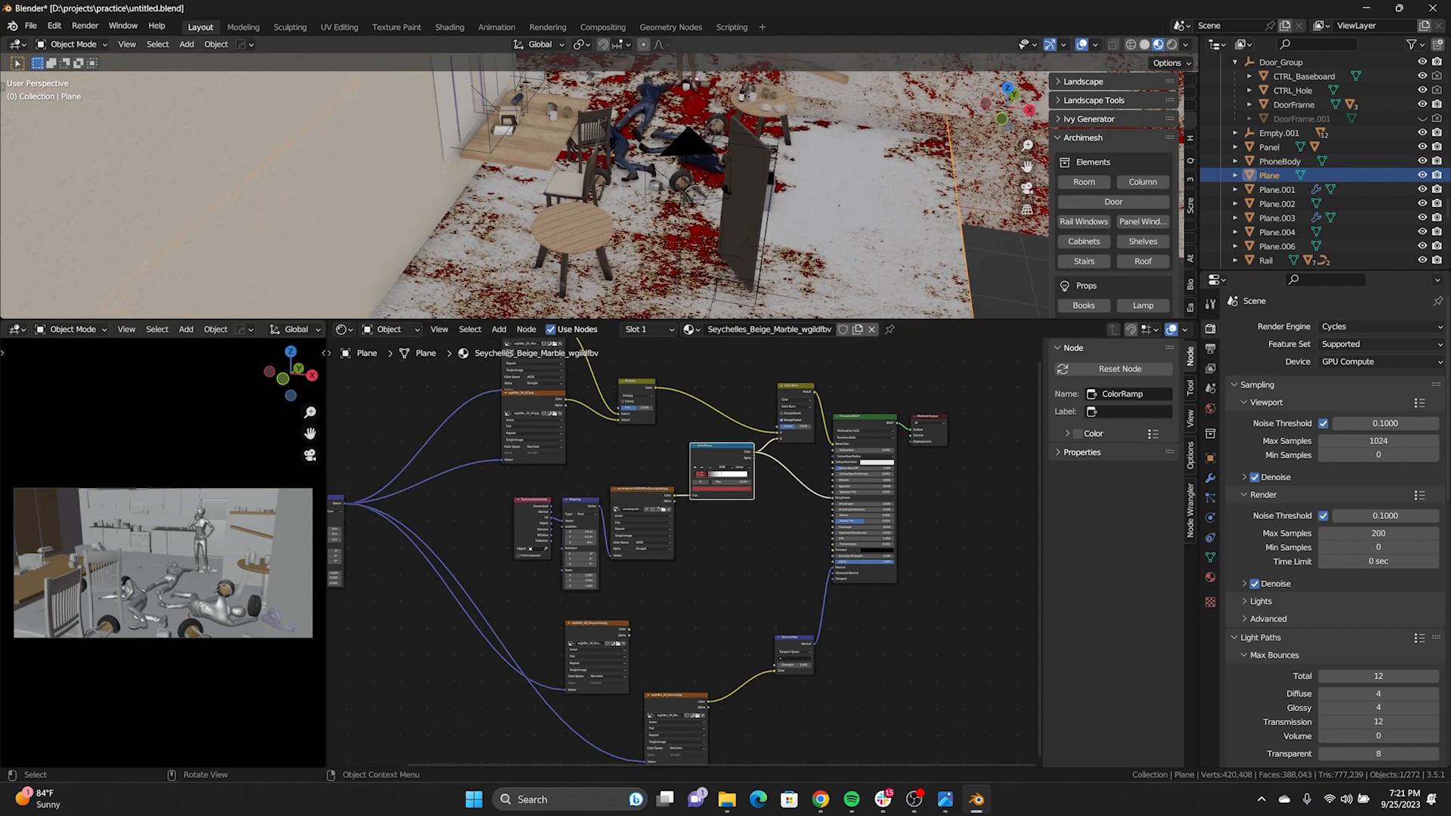
pyautogui.scroll(3, 687, 548)
pyautogui.moveTo(687, 548); pyautogui.dragTo(719, 551, button='middle')
pyautogui.click(662, 474)
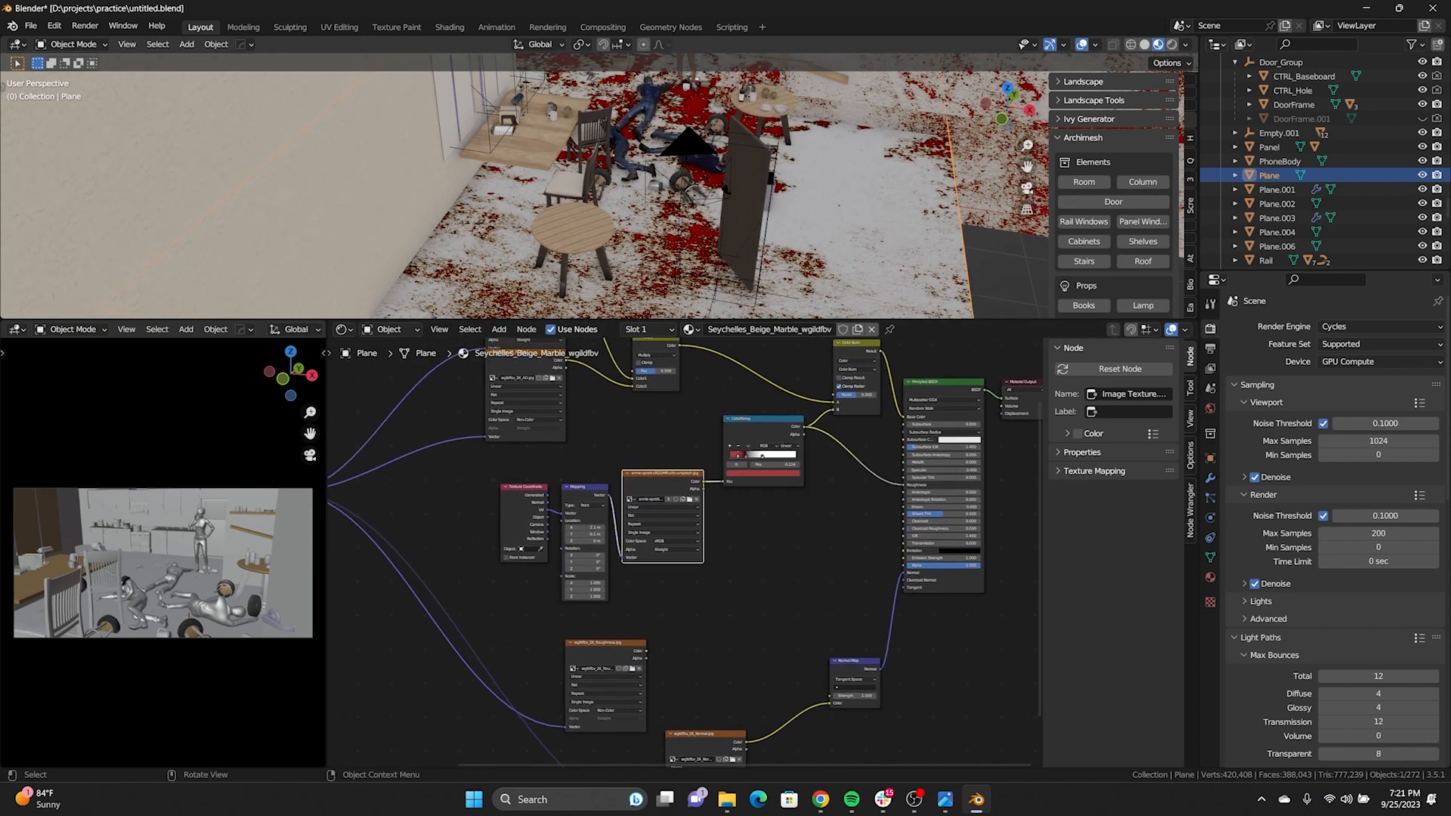
# Switch to Chrome, preview the Photoshop Supply grunge texture in the search results, and return to Blender
pyautogui.click(821, 799)
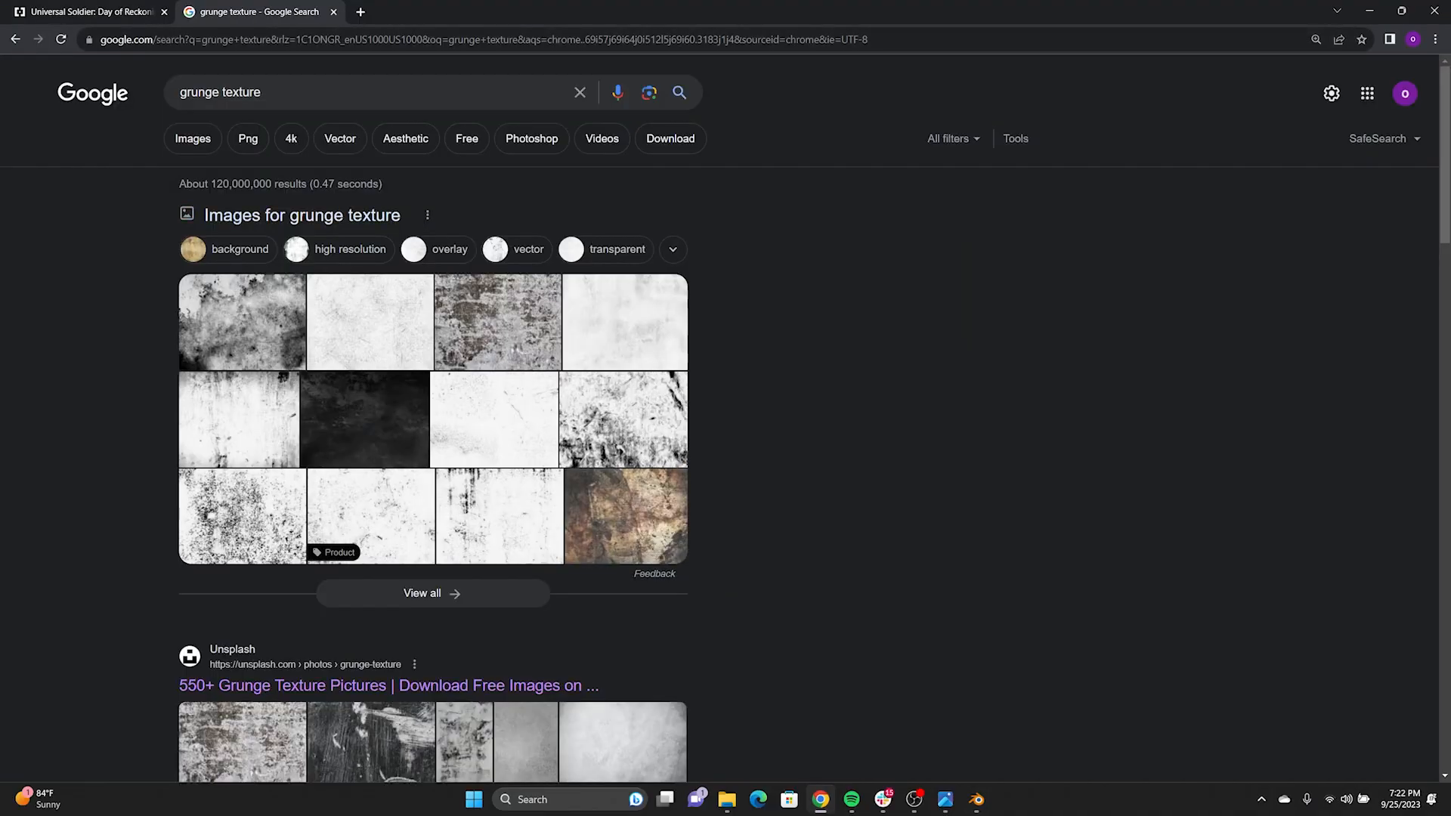
pyautogui.click(605, 446)
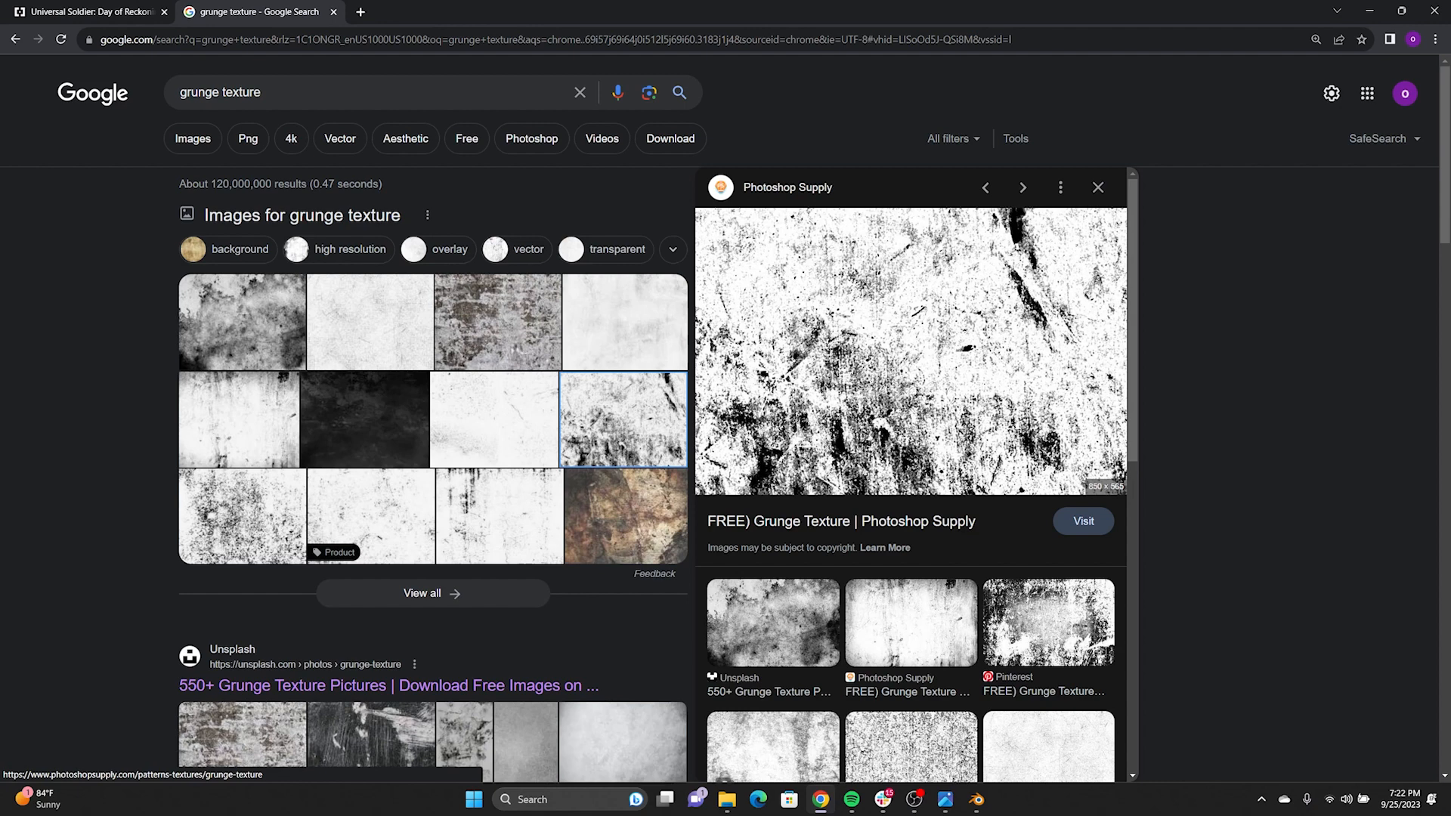
pyautogui.click(976, 800)
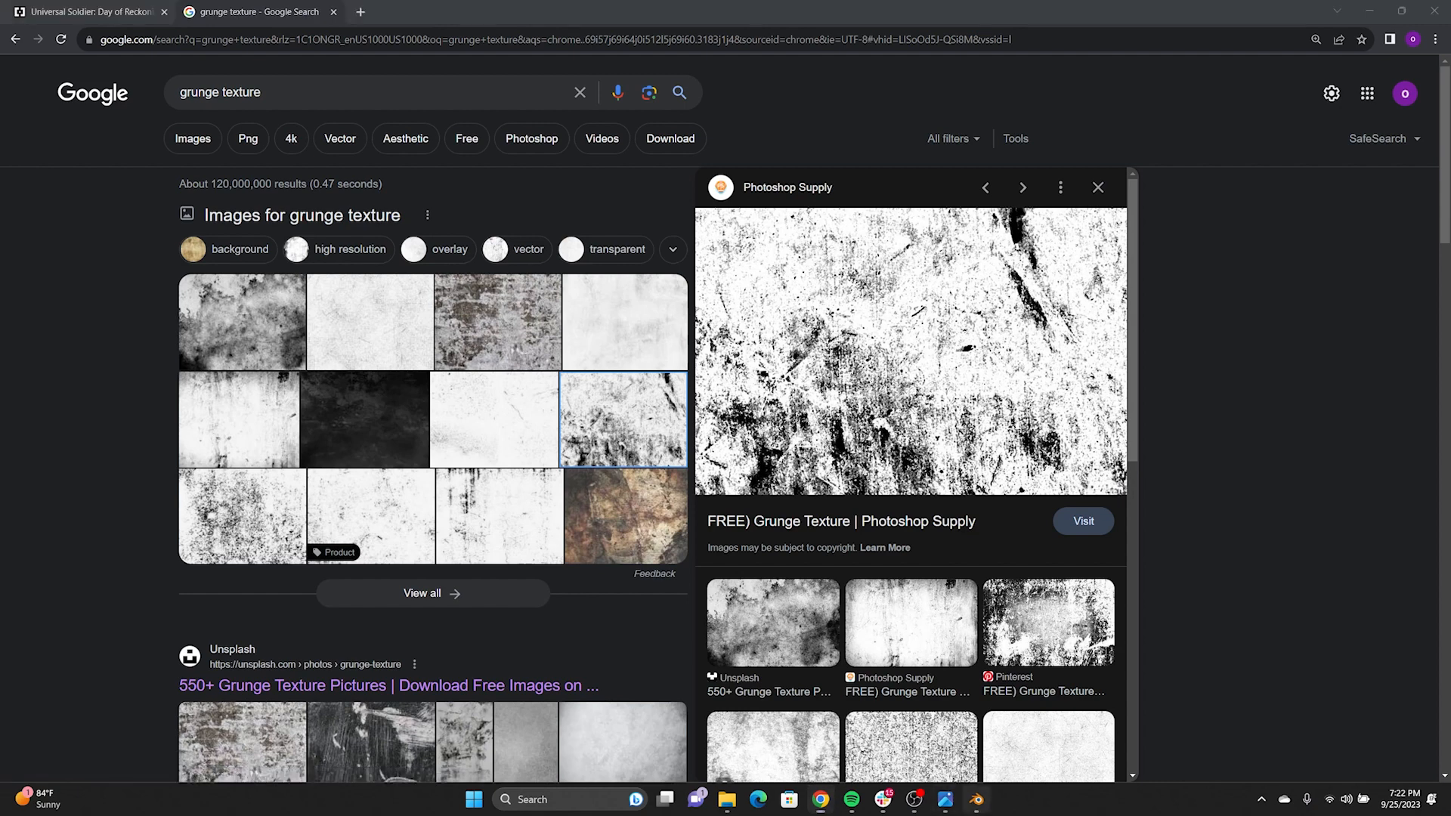
# Try changing the red first stop of the floor material's ColorRamp to black, and undo it
pyautogui.scroll(5, 730, 446)
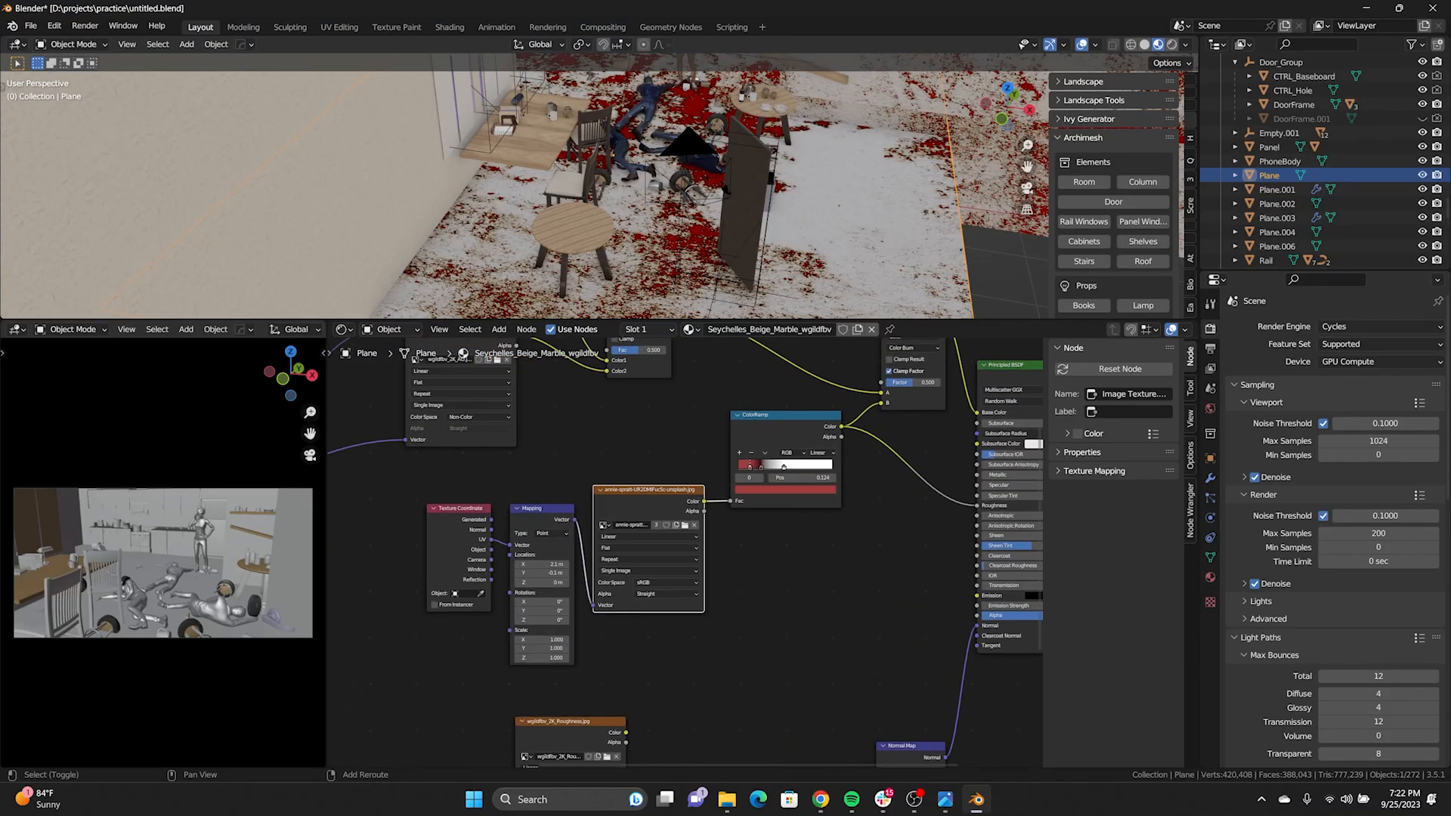
pyautogui.click(778, 425)
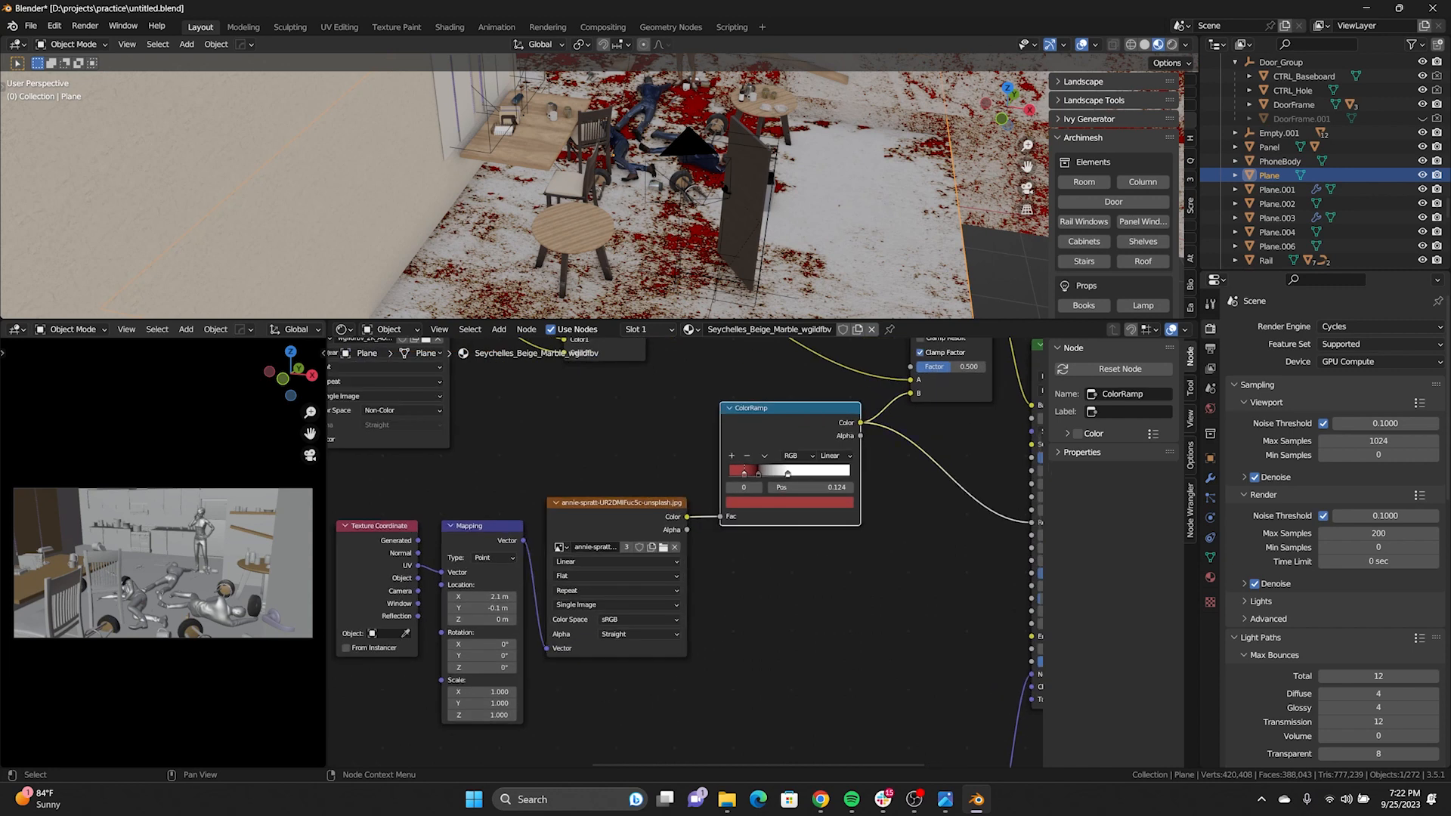
pyautogui.scroll(-3, 684, 550)
pyautogui.scroll(3, 702, 540)
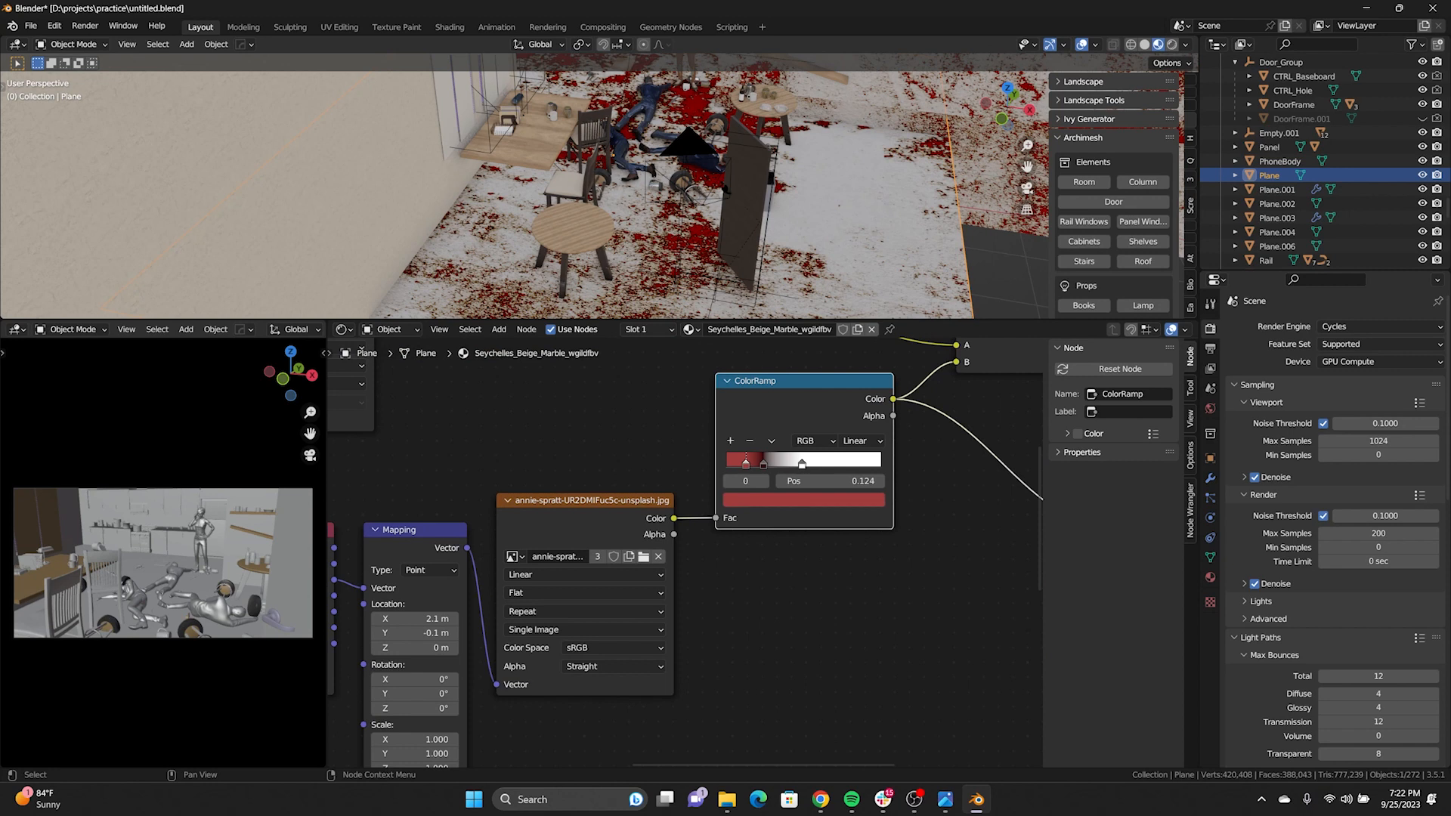
pyautogui.click(804, 499)
pyautogui.moveTo(853, 325); pyautogui.dragTo(852, 398)
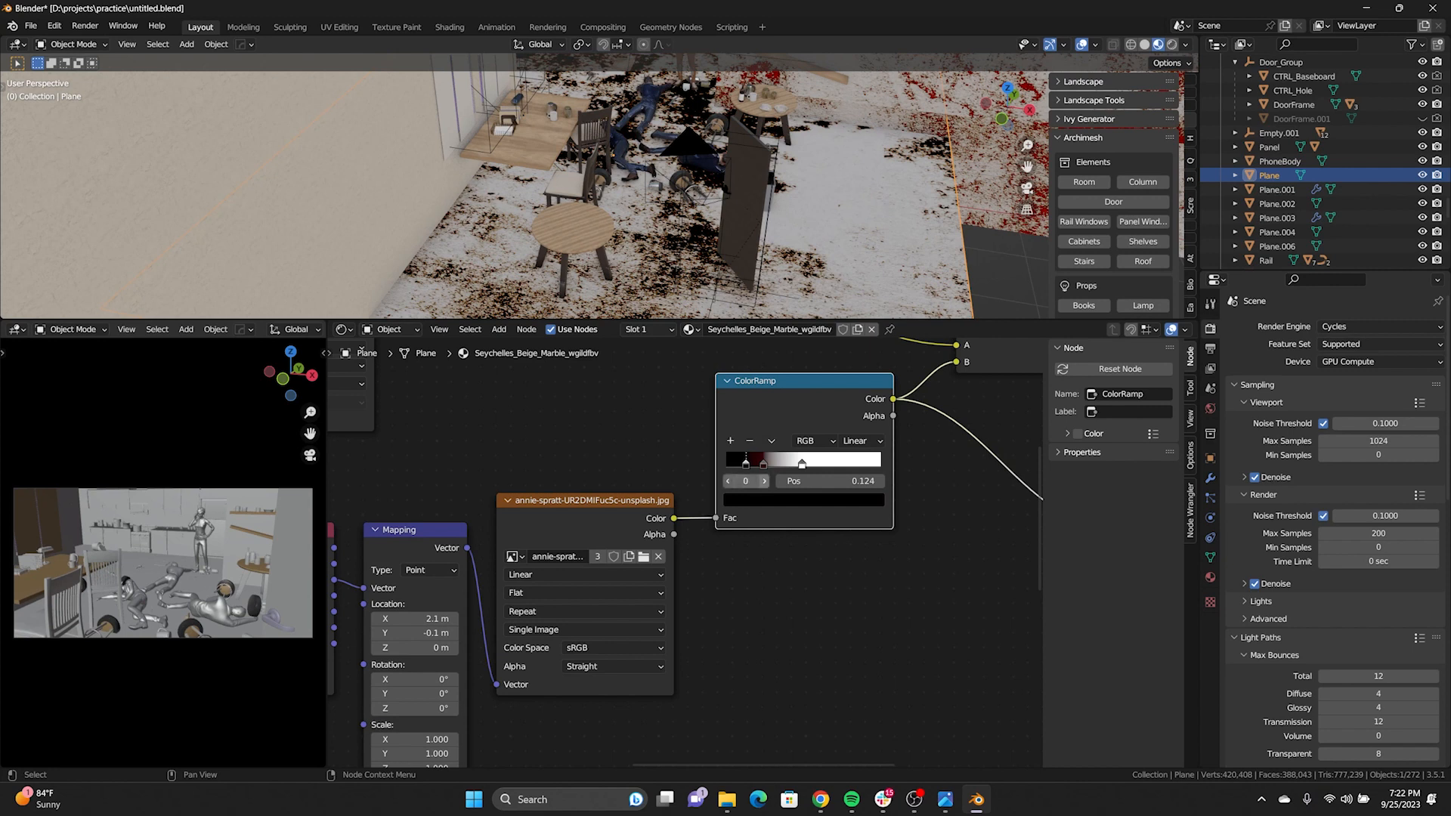
pyautogui.hotkey('ctrl', 'z')
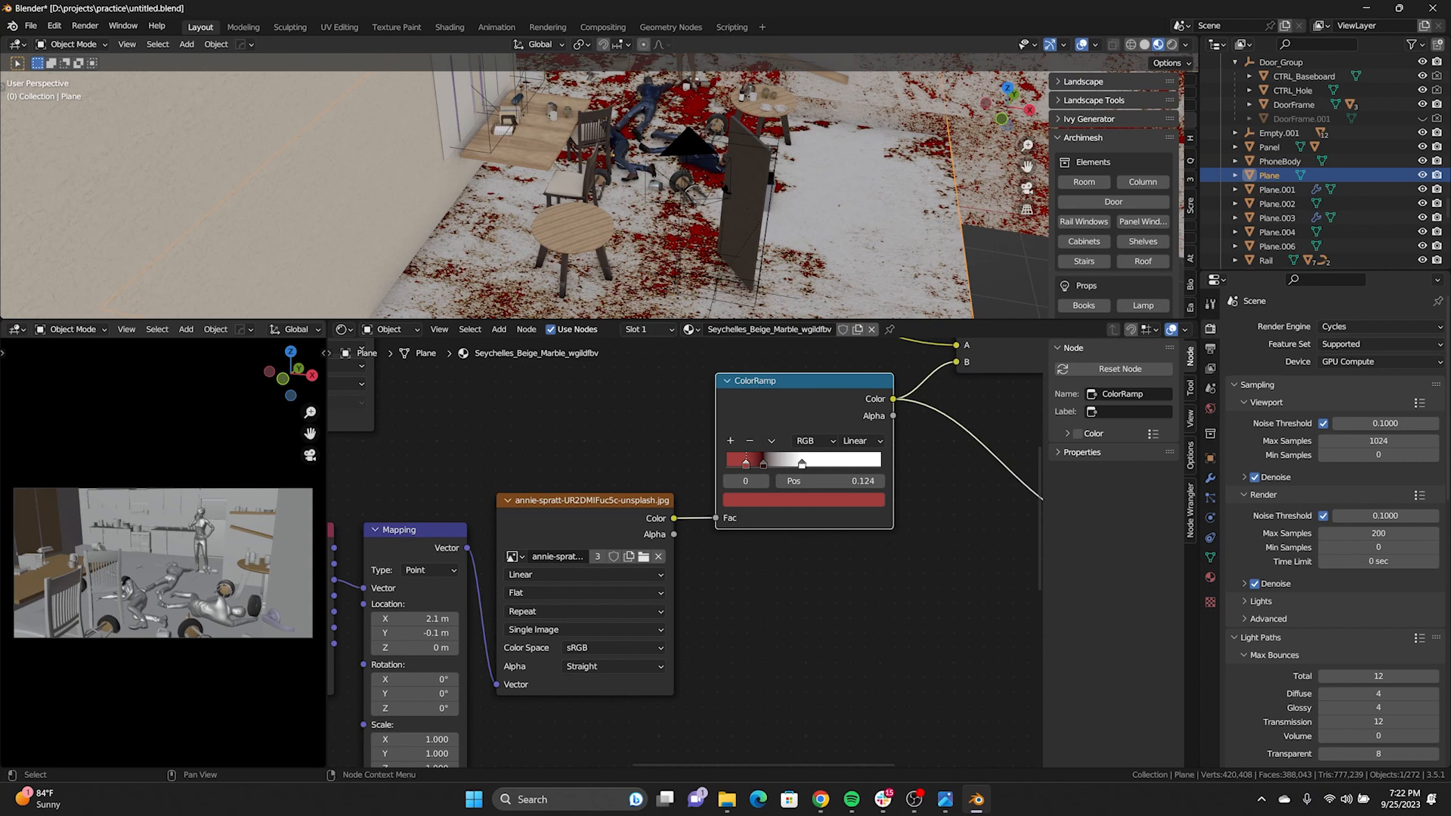
# Add a stop to the floor's ColorRamp and test shifted dark and white stops, leaving the white one at 0.502
pyautogui.click(730, 440)
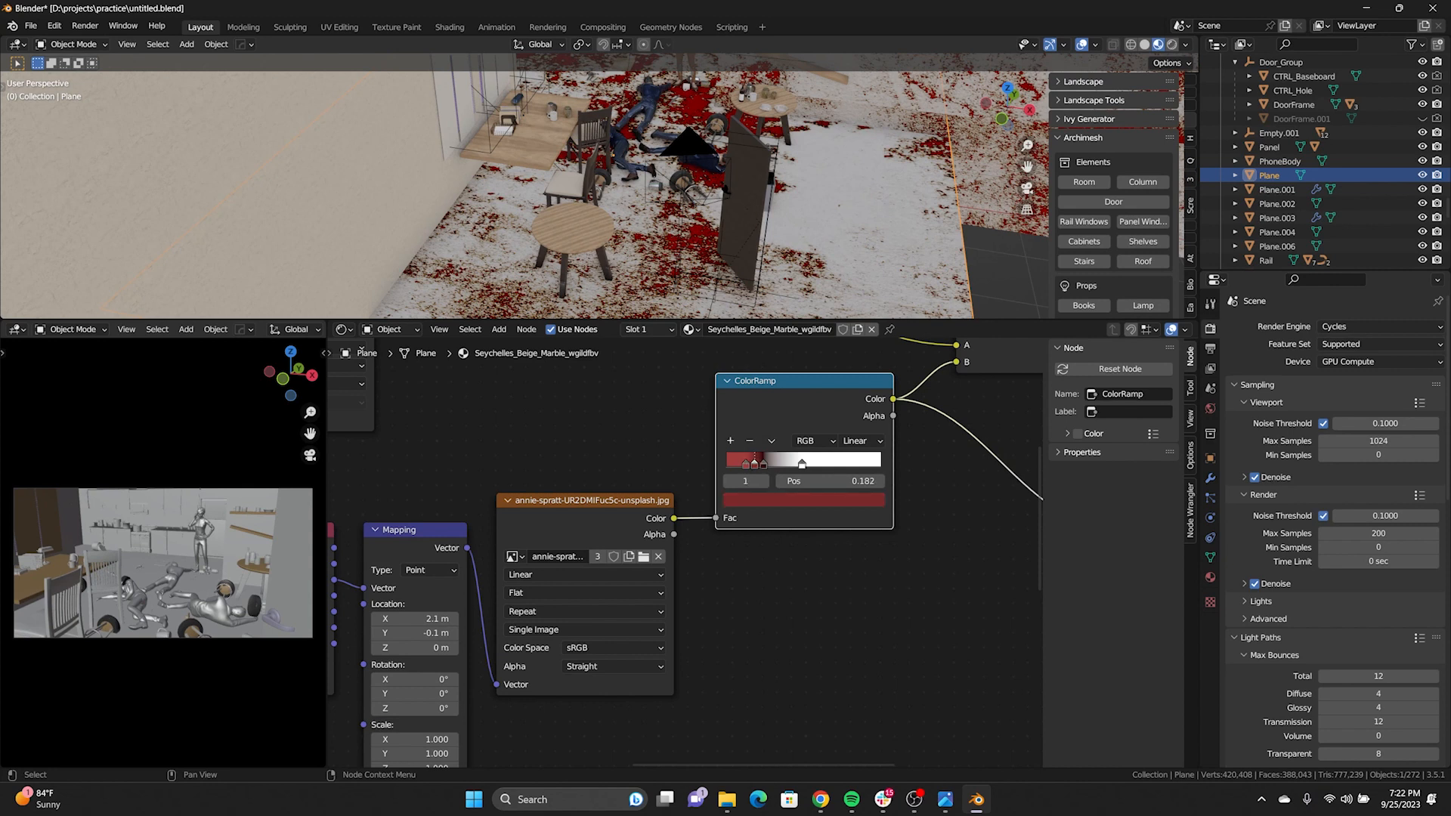
pyautogui.moveTo(764, 464); pyautogui.dragTo(833, 463)
pyautogui.moveTo(755, 226); pyautogui.dragTo(745, 182, button='middle')
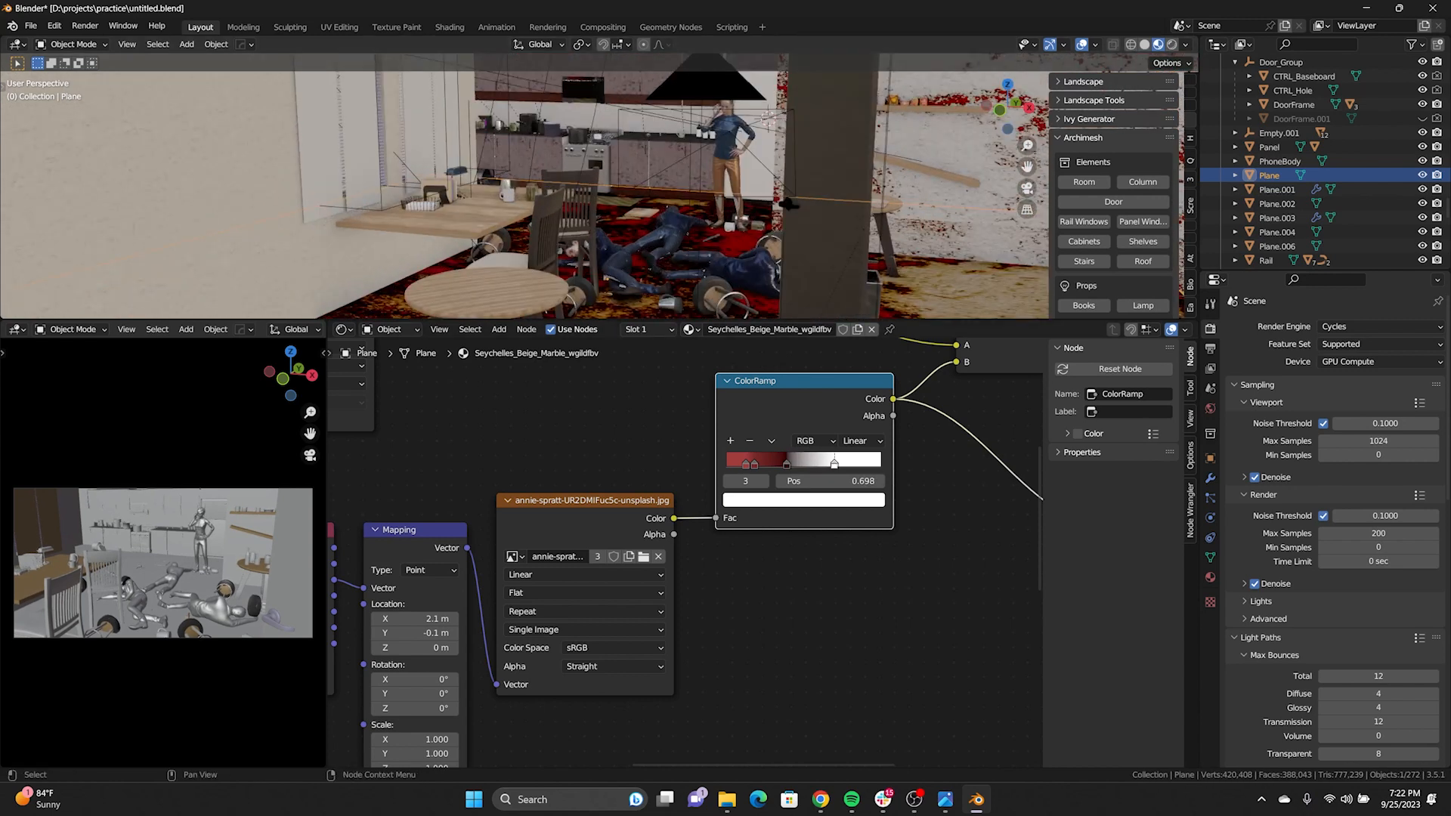
pyautogui.moveTo(787, 463)
pyautogui.mouseDown()
pyautogui.moveTo(754, 462)
pyautogui.moveTo(844, 462)
pyautogui.moveTo(804, 462)
pyautogui.mouseUp()
pyautogui.moveTo(718, 181); pyautogui.dragTo(669, 301, button='middle')
pyautogui.scroll(-5, 740, 233)
pyautogui.scroll(4, 600, 186)
pyautogui.scroll(2, 704, 123)
pyautogui.scroll(-4, 658, 197)
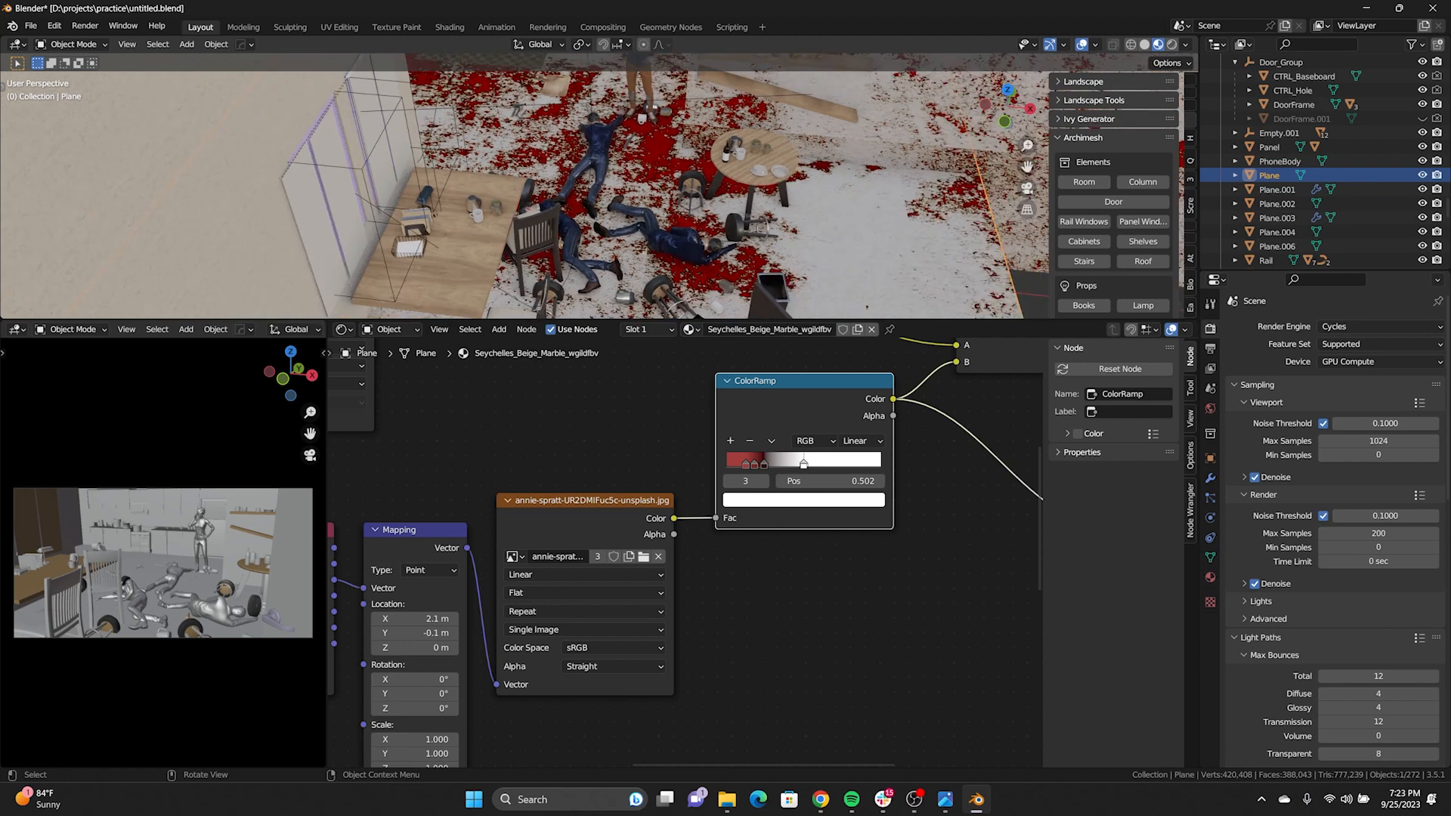
# Select the blood-spattered wall plane and a kitchen cabinet door to inspect the blood nodes in their materials
pyautogui.moveTo(657, 193)
pyautogui.keyDown('shift'); pyautogui.mouseDown(button='middle')
pyautogui.moveTo(650, 268)
pyautogui.moveTo(699, 187)
pyautogui.moveTo(697, 311)
pyautogui.moveTo(704, 78)
pyautogui.moveTo(704, 152)
pyautogui.moveTo(510, 240)
pyautogui.mouseUp(button='middle'); pyautogui.keyUp('shift')
pyautogui.scroll(2, 704, 153)
pyautogui.click(711, 186)
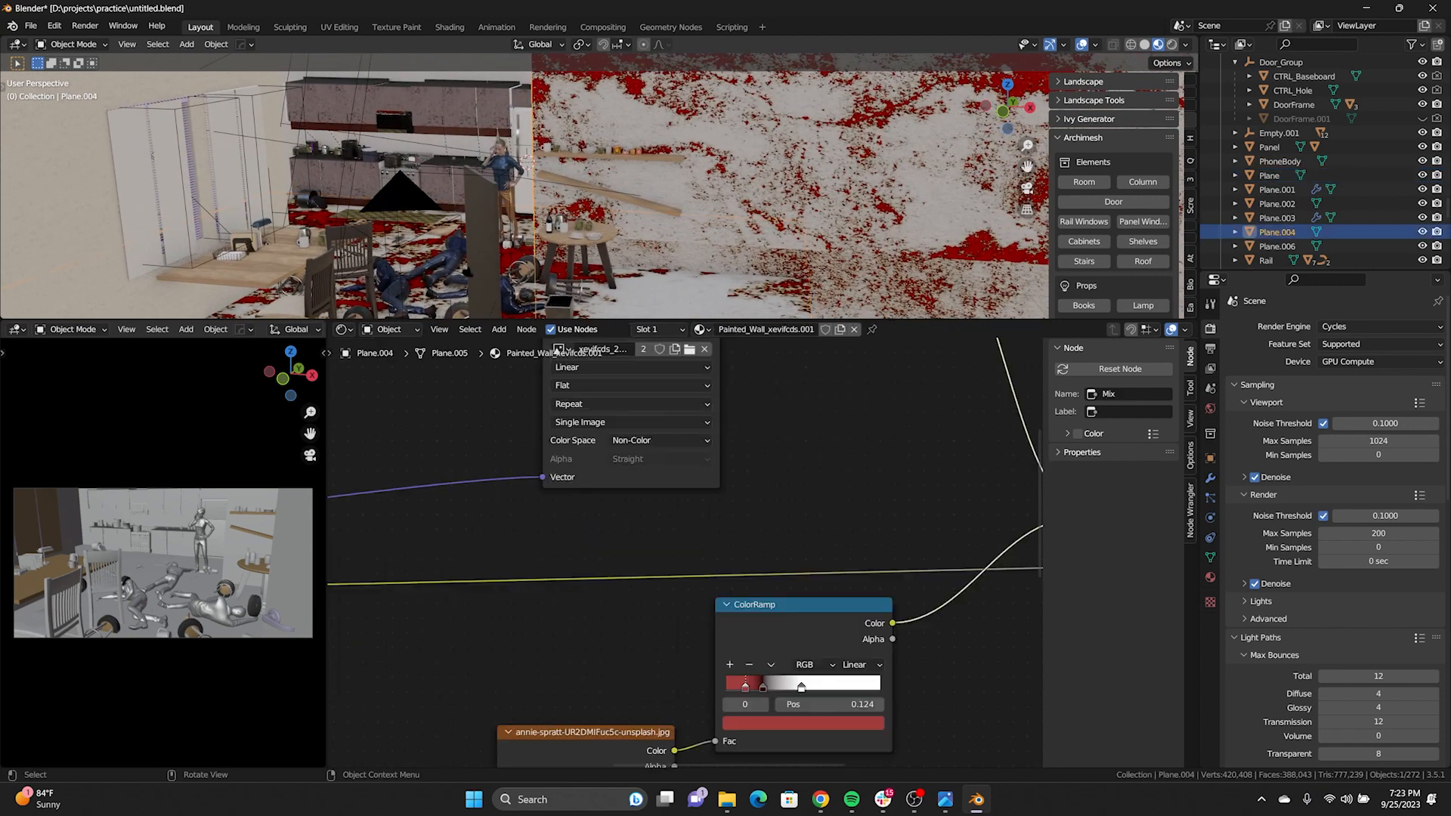
pyautogui.click(454, 112)
pyautogui.keyDown('shift'); pyautogui.moveTo(454, 114); pyautogui.dragTo(642, 113, button='middle'); pyautogui.keyUp('shift')
pyautogui.scroll(3, 597, 163)
pyautogui.scroll(2, 638, 151)
pyautogui.scroll(-8, 676, 544)
pyautogui.moveTo(669, 567); pyautogui.dragTo(771, 394, button='middle')
# Try shifting the cabinet door's blood texture to an X location of 3.8 m, and undo it
pyautogui.moveTo(501, 458); pyautogui.dragTo(677, 593)
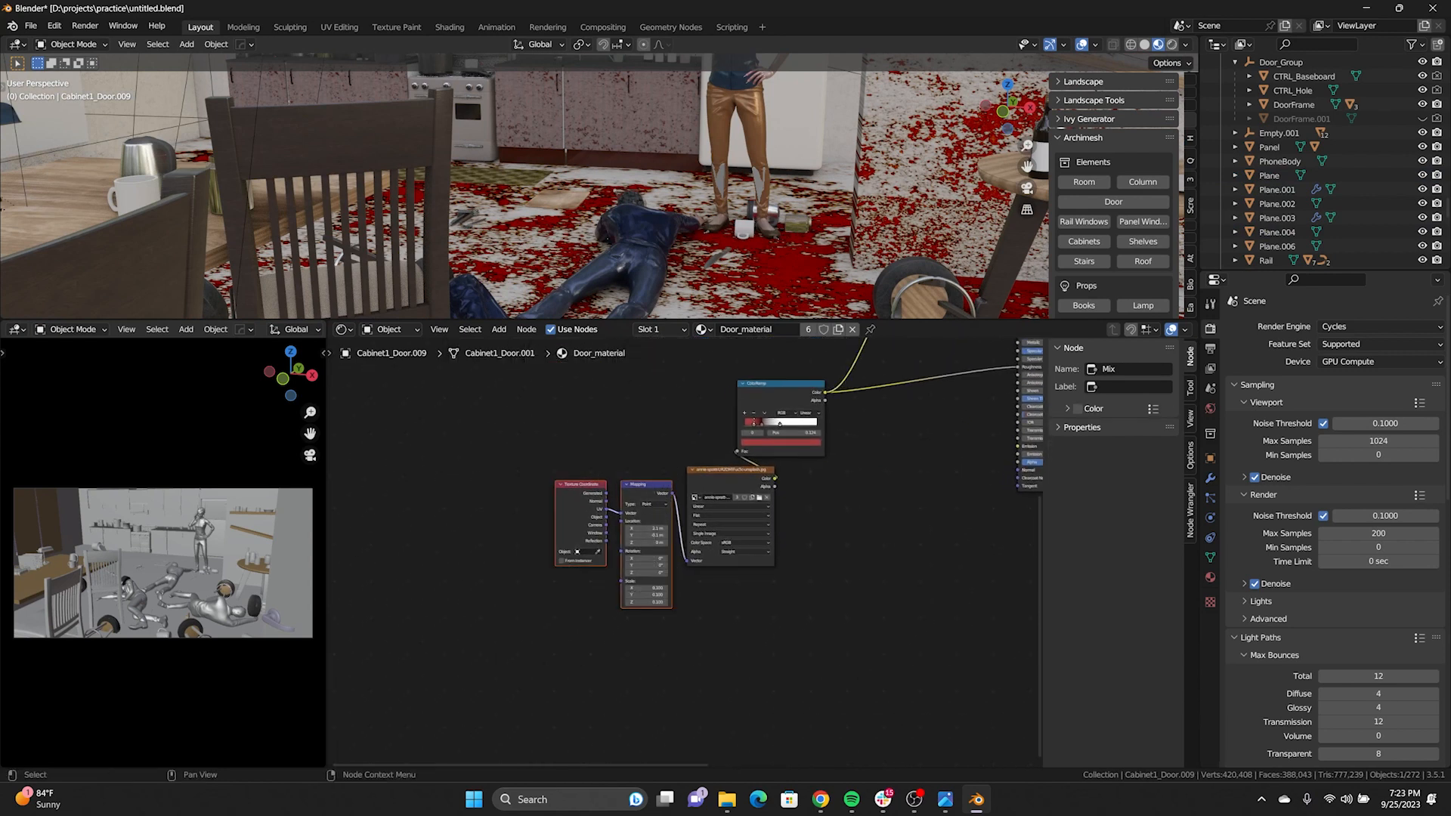
pyautogui.scroll(3, 684, 551)
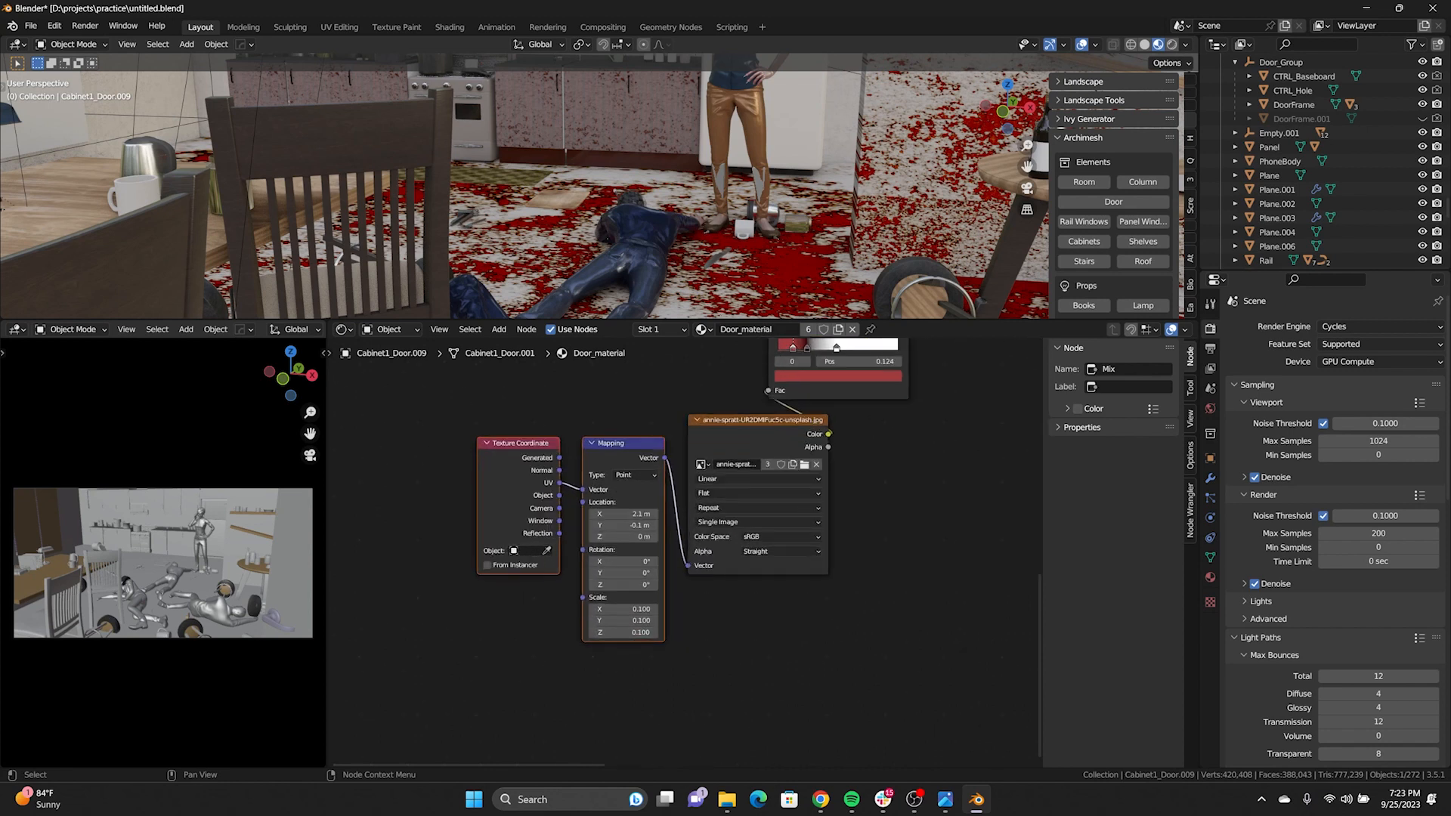
pyautogui.moveTo(623, 514); pyautogui.dragTo(669, 514)
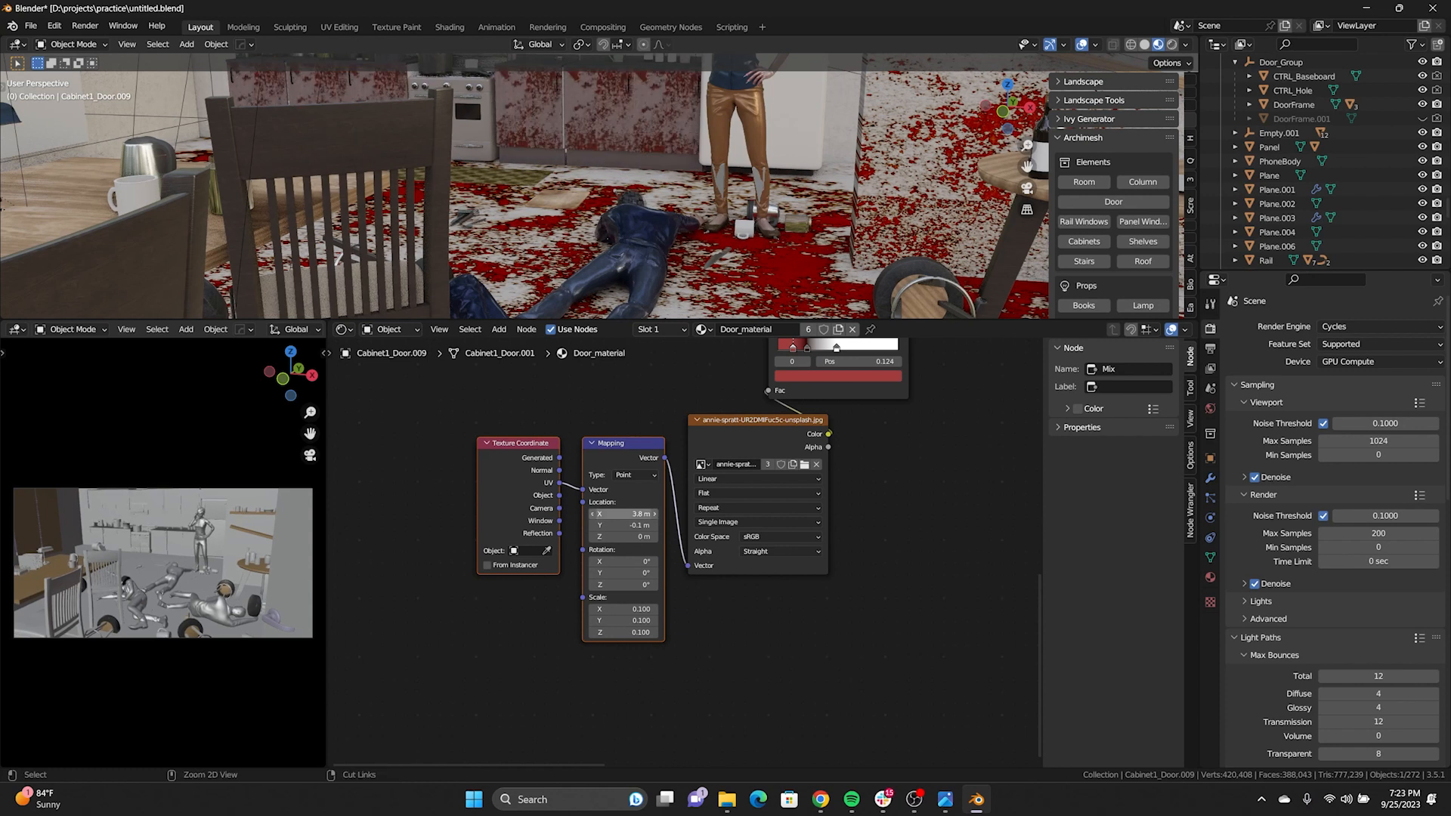
pyautogui.hotkey('ctrl', 'z')
# Reselect the floor plane and set the X location in its blood texture's Mapping node to 1.9 m
pyautogui.keyDown('shift'); pyautogui.moveTo(616, 189); pyautogui.dragTo(603, 226, button='middle'); pyautogui.keyUp('shift')
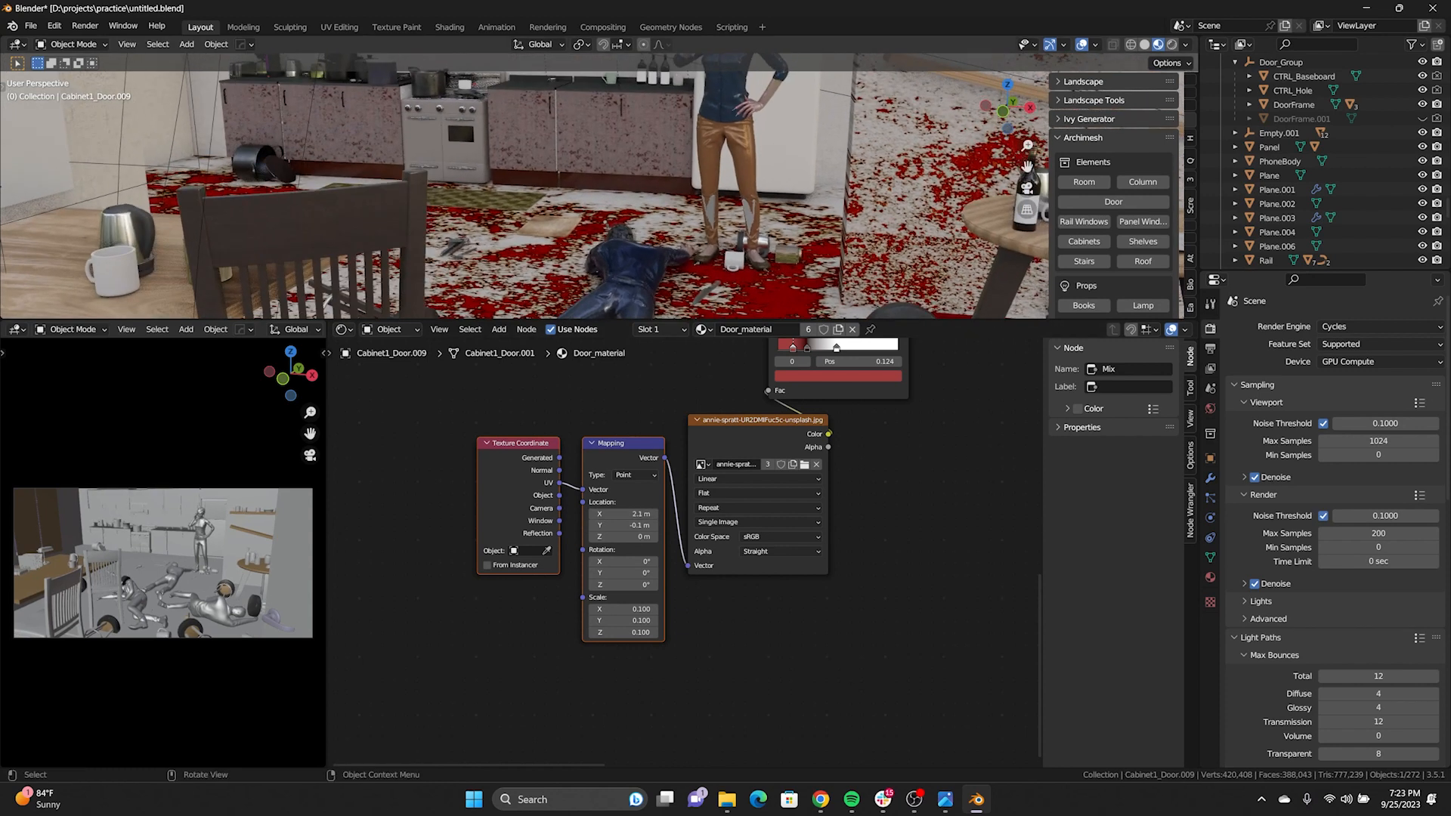
pyautogui.scroll(-3, 602, 198)
pyautogui.click(602, 199)
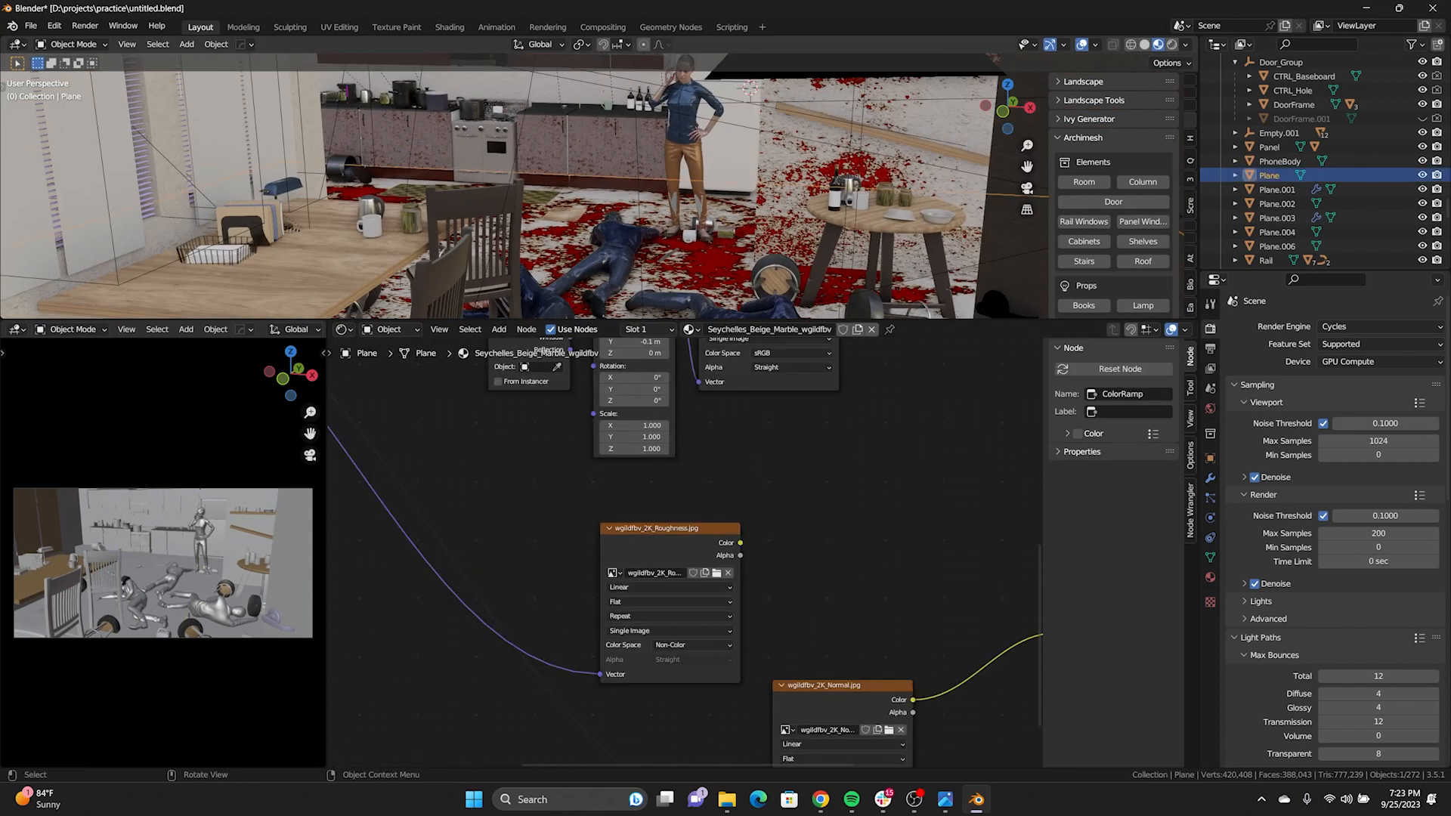
pyautogui.scroll(-14, 682, 556)
pyautogui.scroll(5, 697, 484)
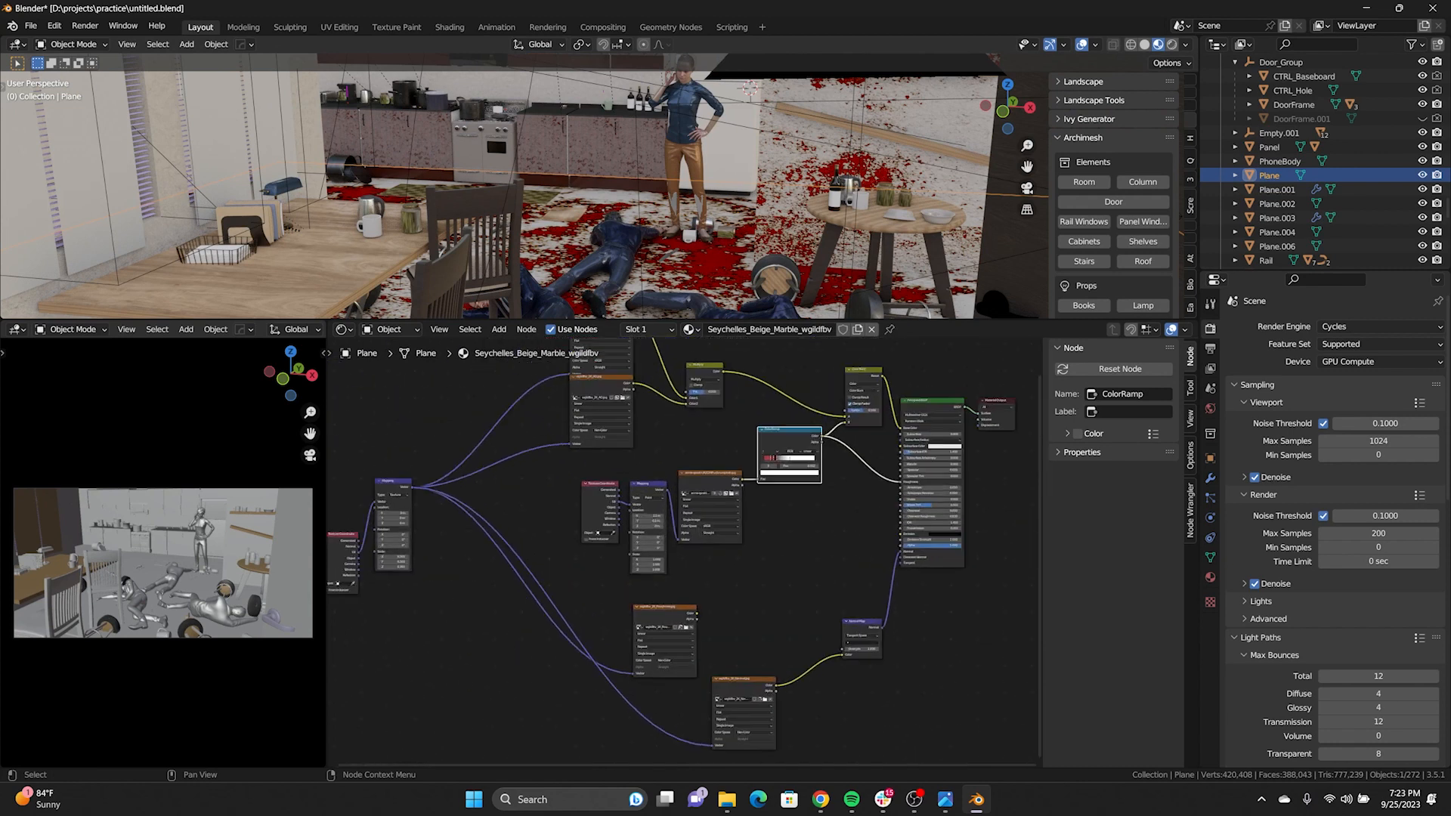
pyautogui.moveTo(611, 479); pyautogui.dragTo(586, 478)
pyautogui.scroll(-4, 610, 219)
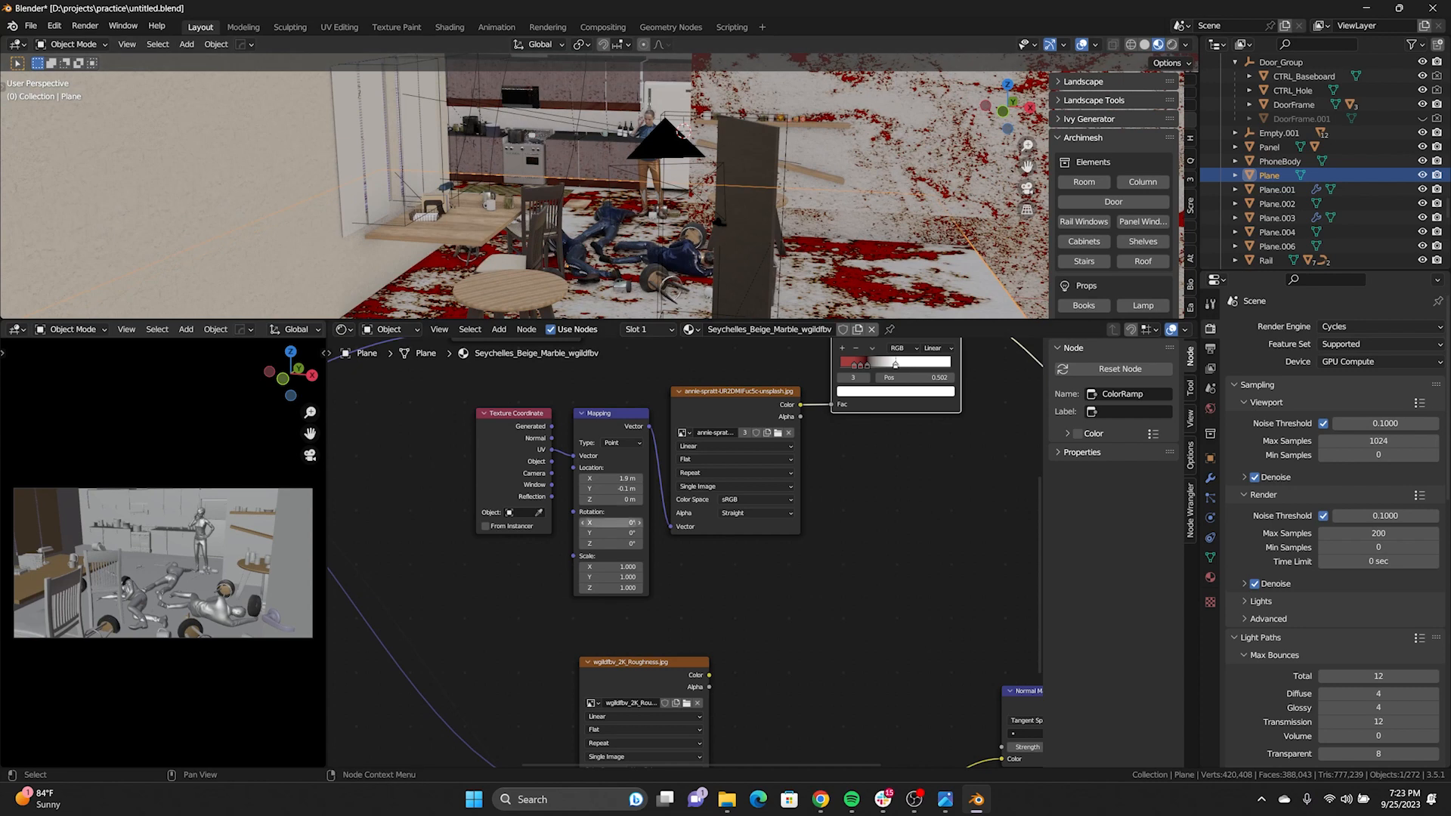
# Try different Scale values in the floor's blood texture Mapping node, and undo them
pyautogui.moveTo(611, 566); pyautogui.dragTo(487, 566)
pyautogui.hotkey('ctrl', 'z')
pyautogui.moveTo(611, 567); pyautogui.dragTo(610, 588)
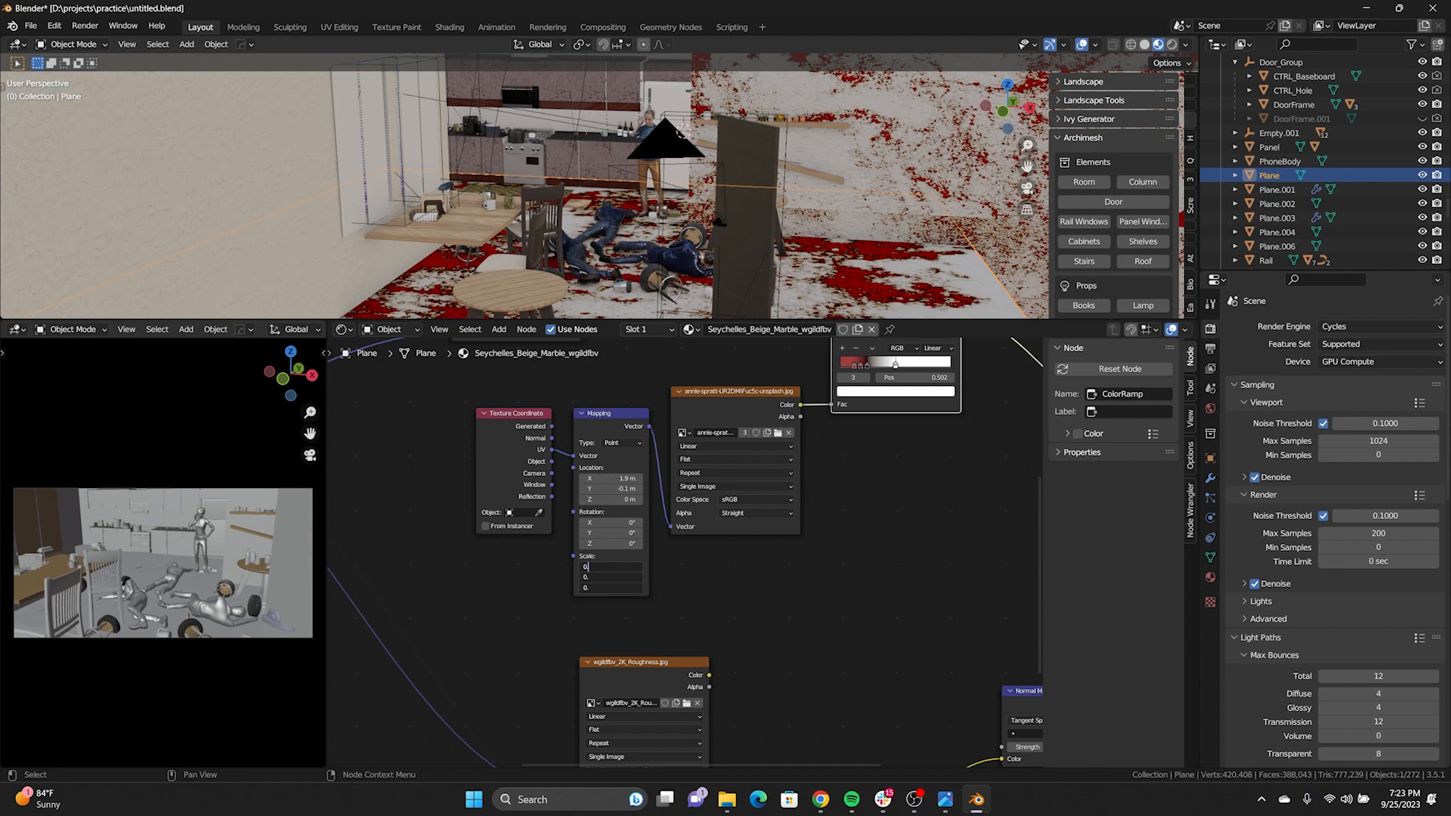
pyautogui.press('Return')
pyautogui.hotkey('ctrl', 'z')
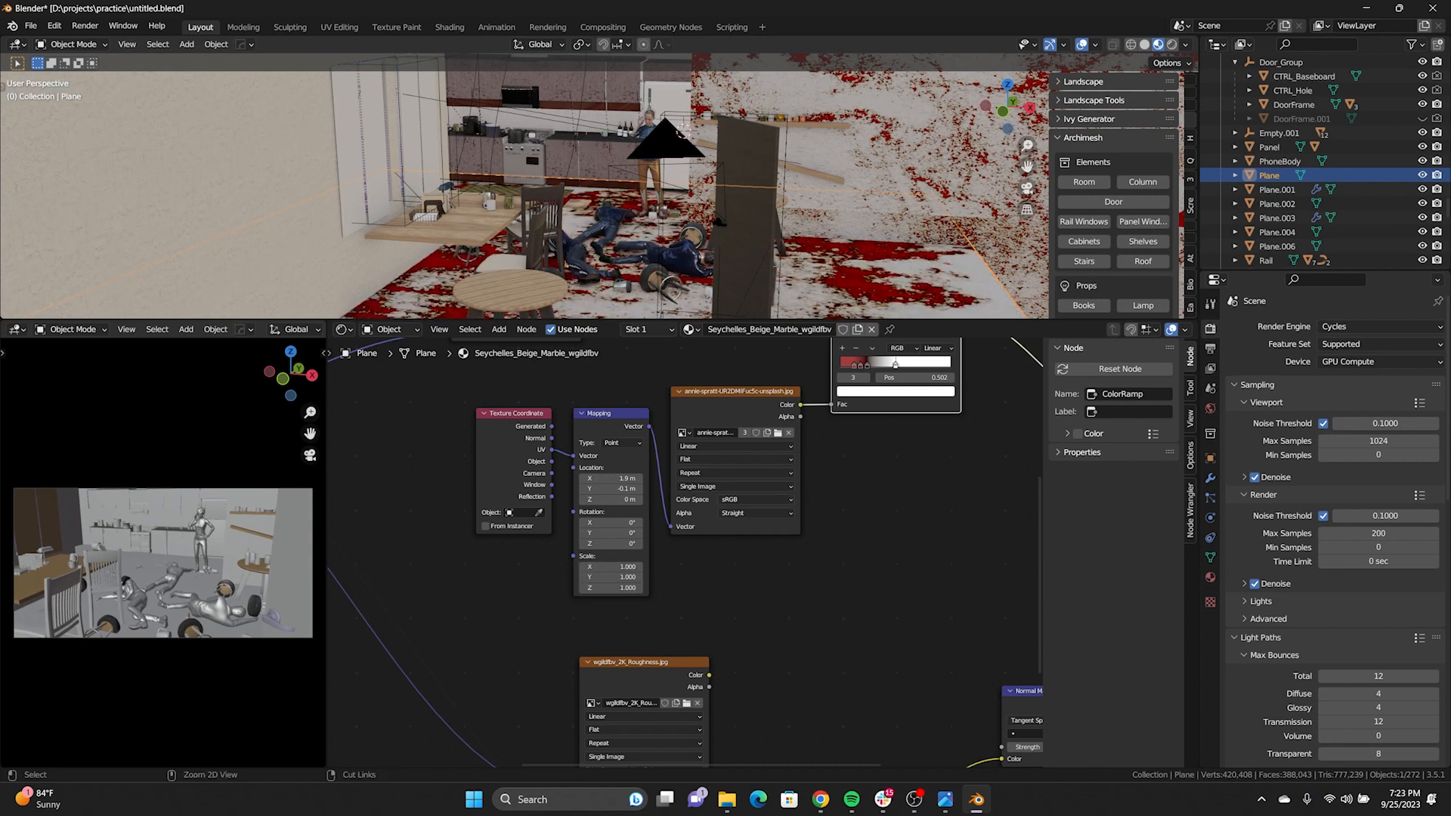
# Add a Mix Color node to the floor material and place it above the Multiply and Color Burn nodes
pyautogui.scroll(-5, 648, 599)
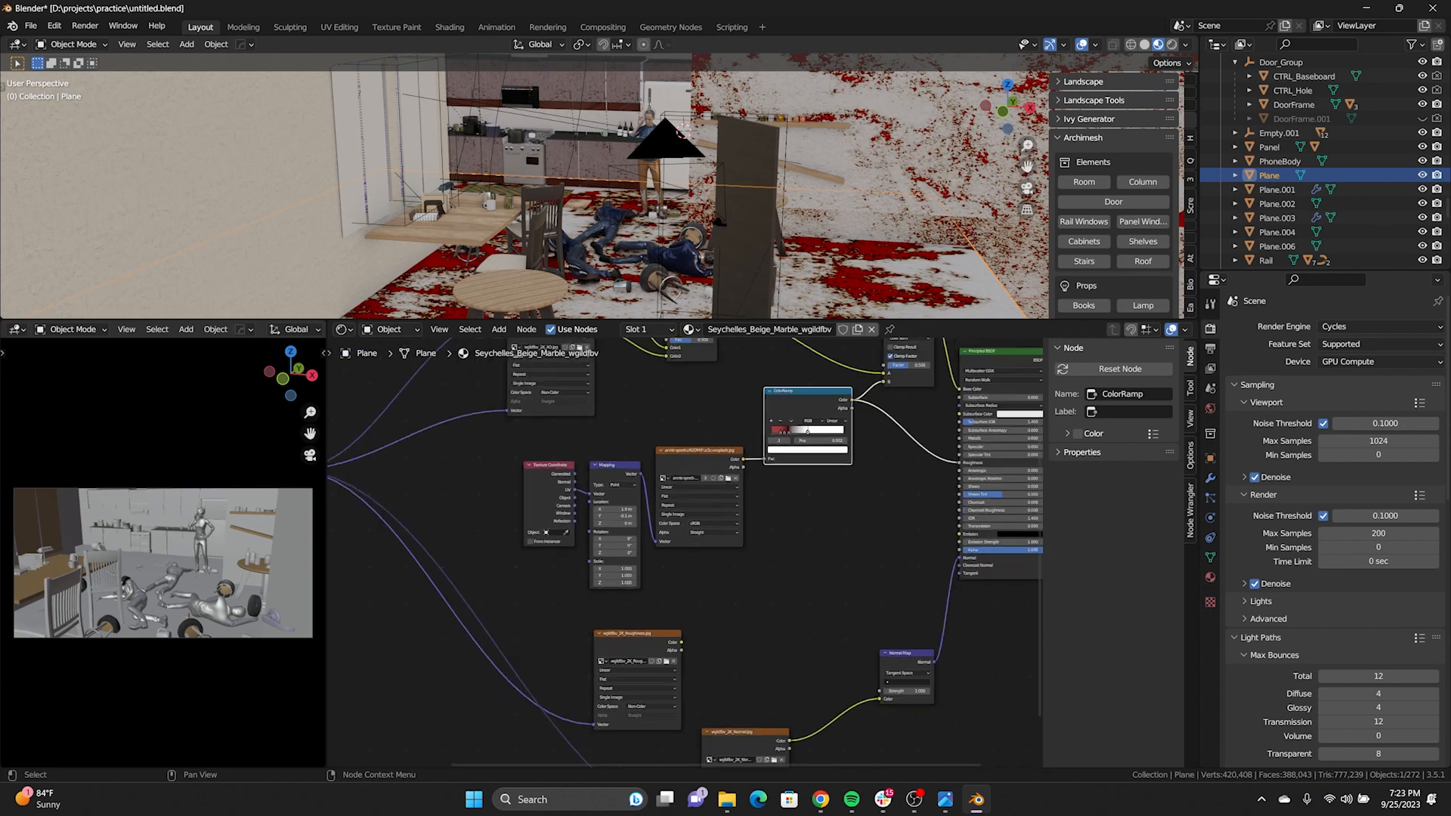
pyautogui.scroll(2, 772, 526)
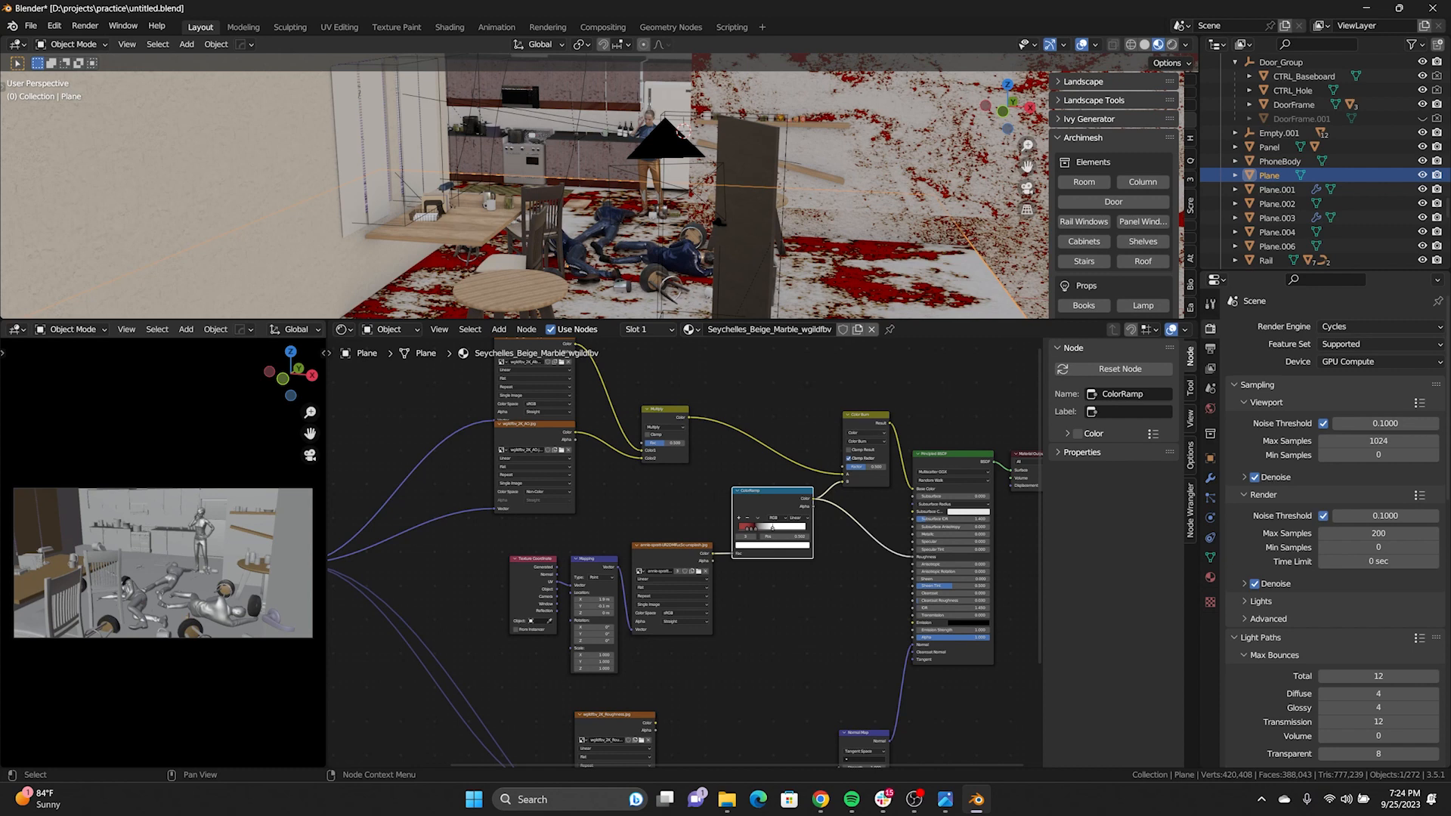
pyautogui.moveTo(825, 502); pyautogui.dragTo(604, 592, button='middle')
pyautogui.scroll(8, 714, 517)
pyautogui.scroll(-2, 559, 423)
pyautogui.hotkey('shift', 'a')
pyautogui.moveTo(545, 497)
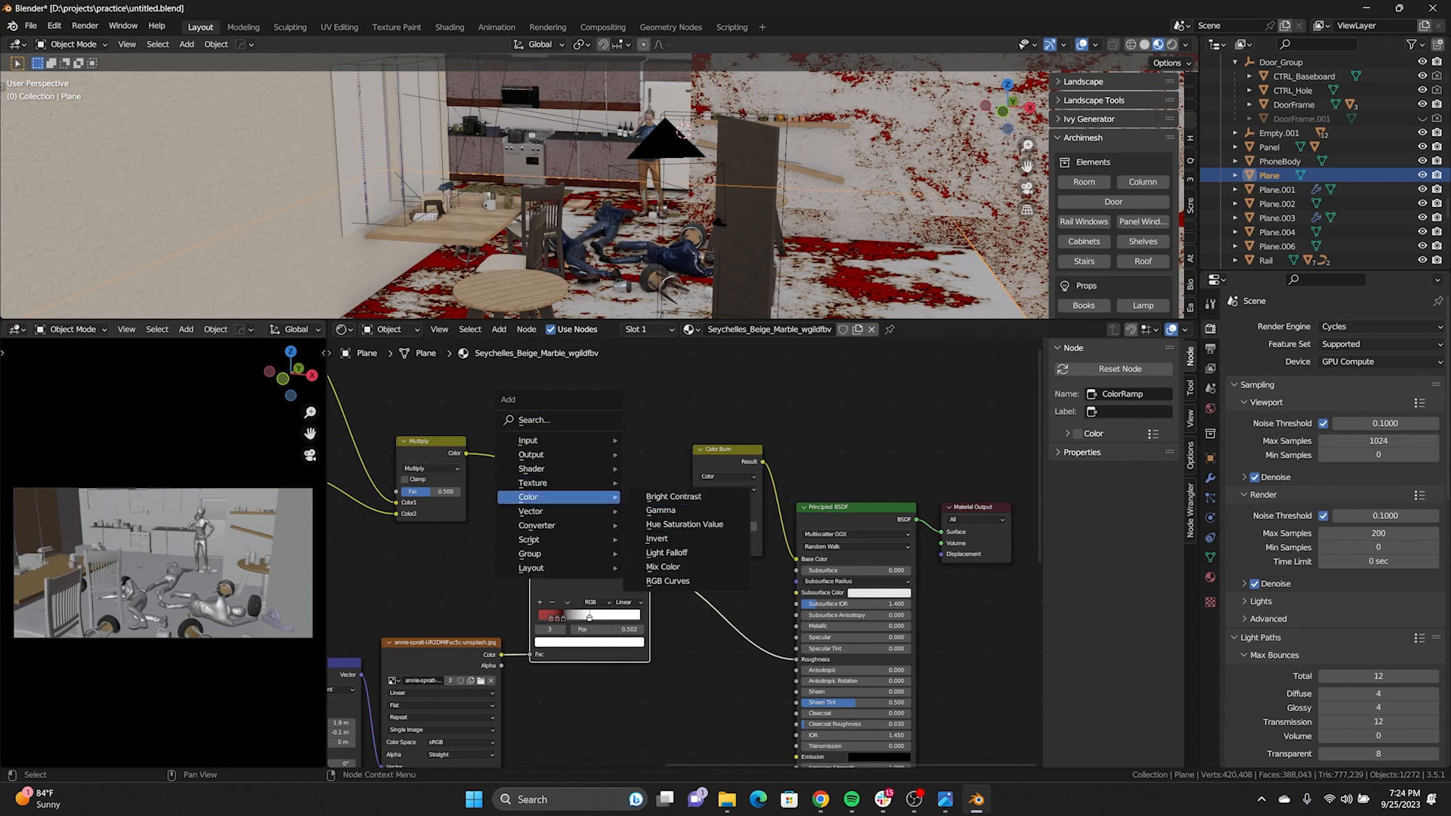
pyautogui.click(663, 567)
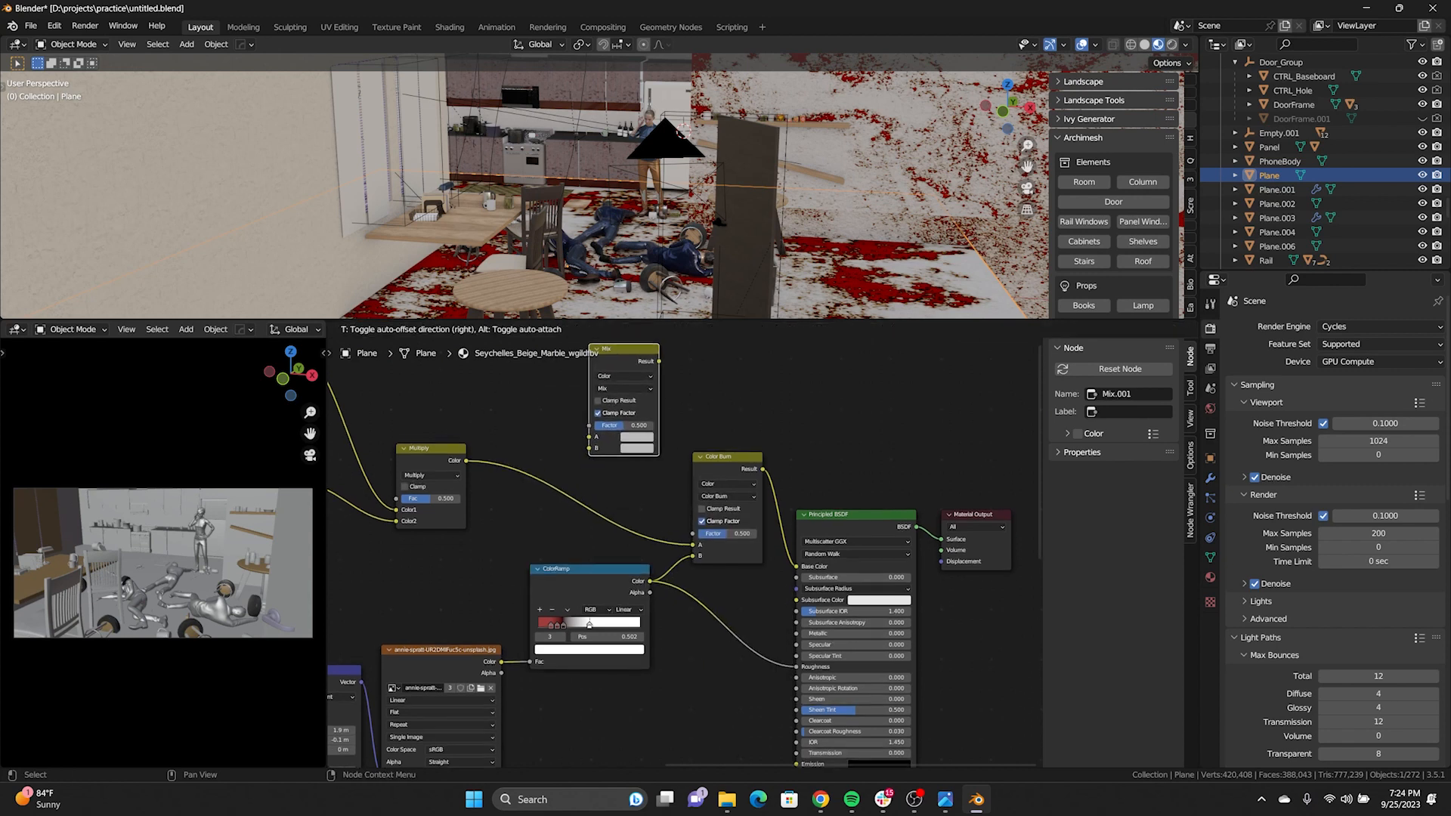
pyautogui.click(596, 363)
pyautogui.moveTo(602, 366); pyautogui.dragTo(608, 369)
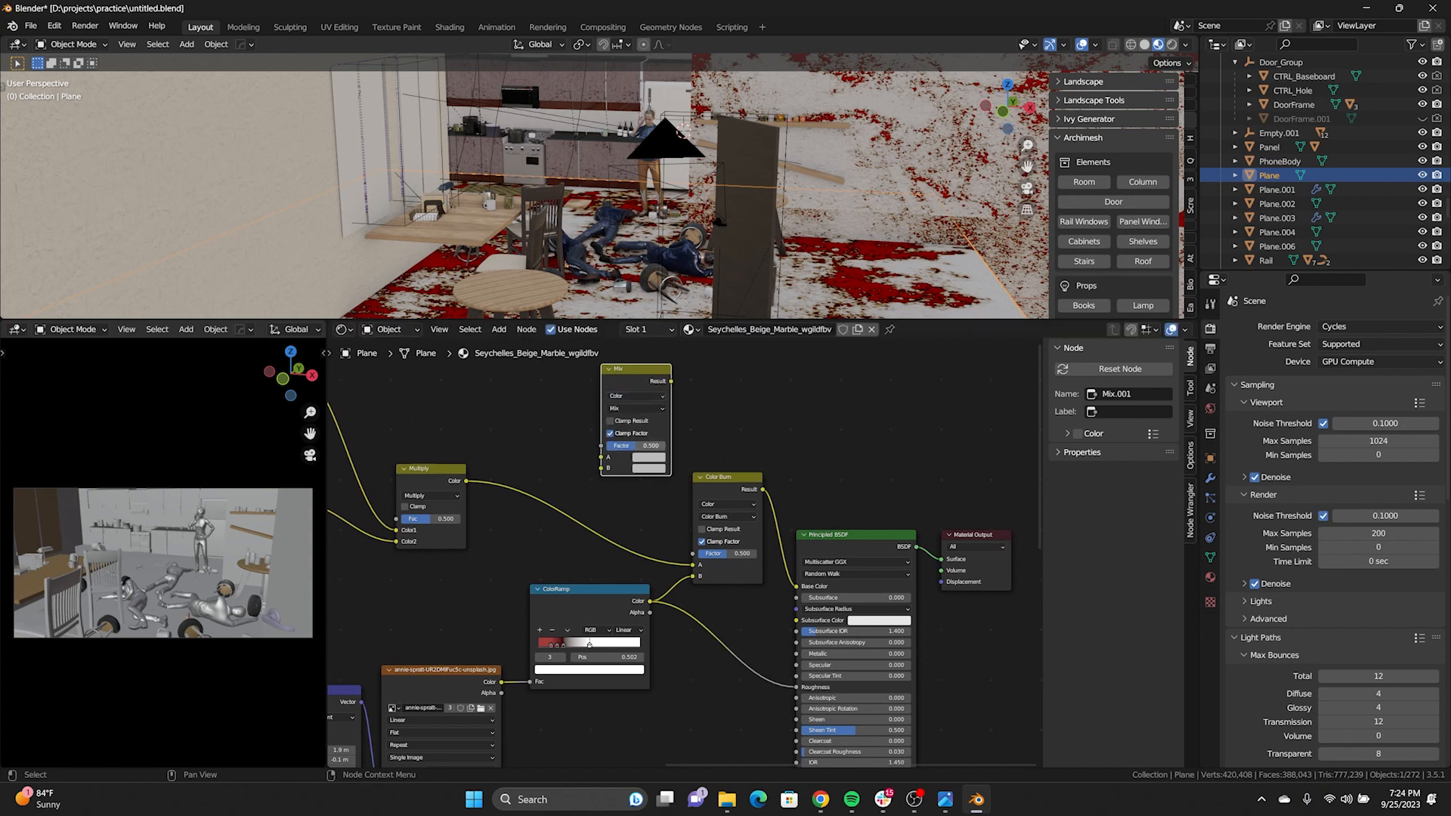
# Reroute the Multiply and ColorRamp colours into the new Mix node's A and B inputs and set its blending mode to Color Burn
pyautogui.moveTo(693, 565); pyautogui.dragTo(603, 457)
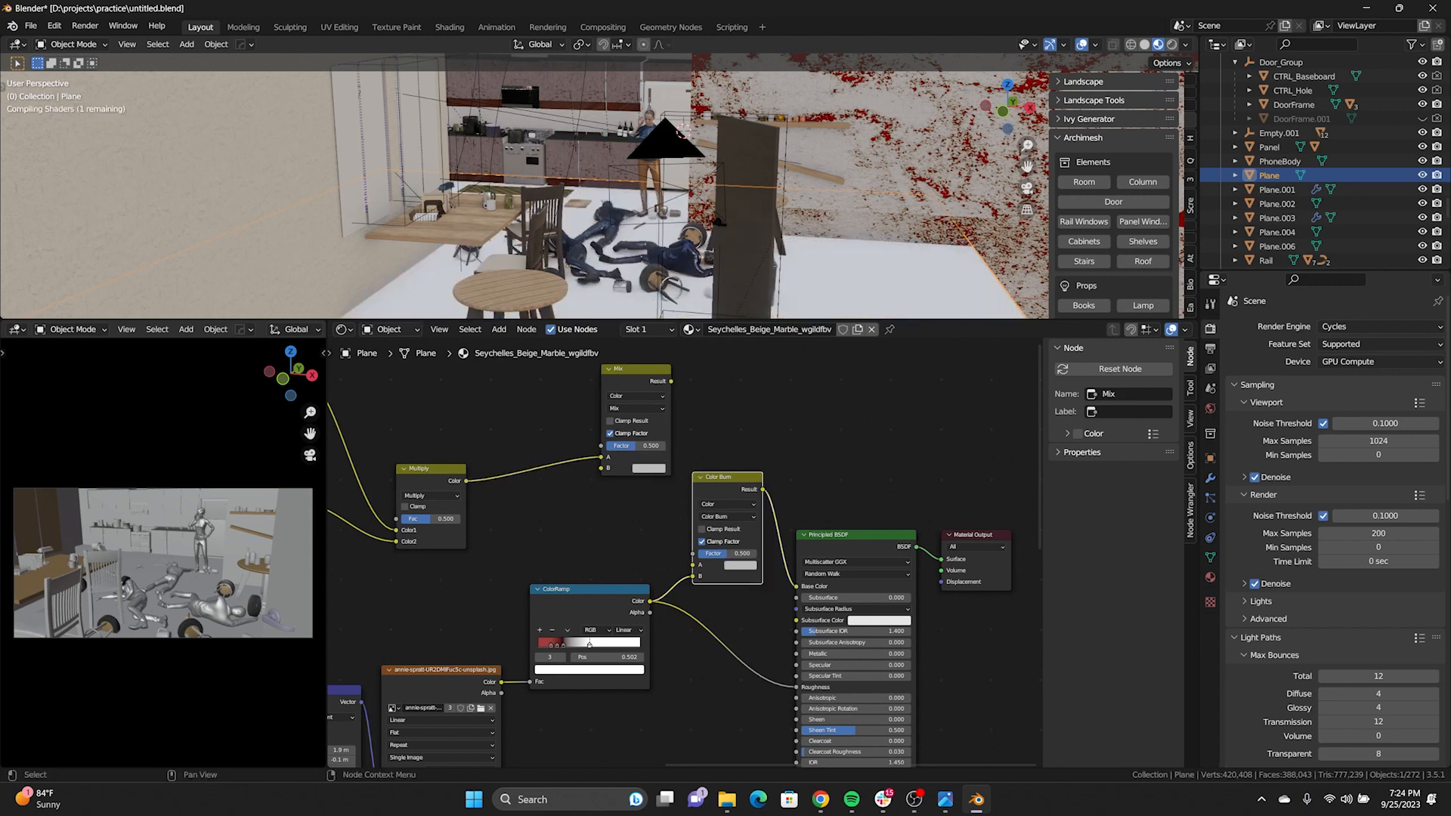
pyautogui.moveTo(692, 576); pyautogui.dragTo(601, 468)
pyautogui.click(636, 408)
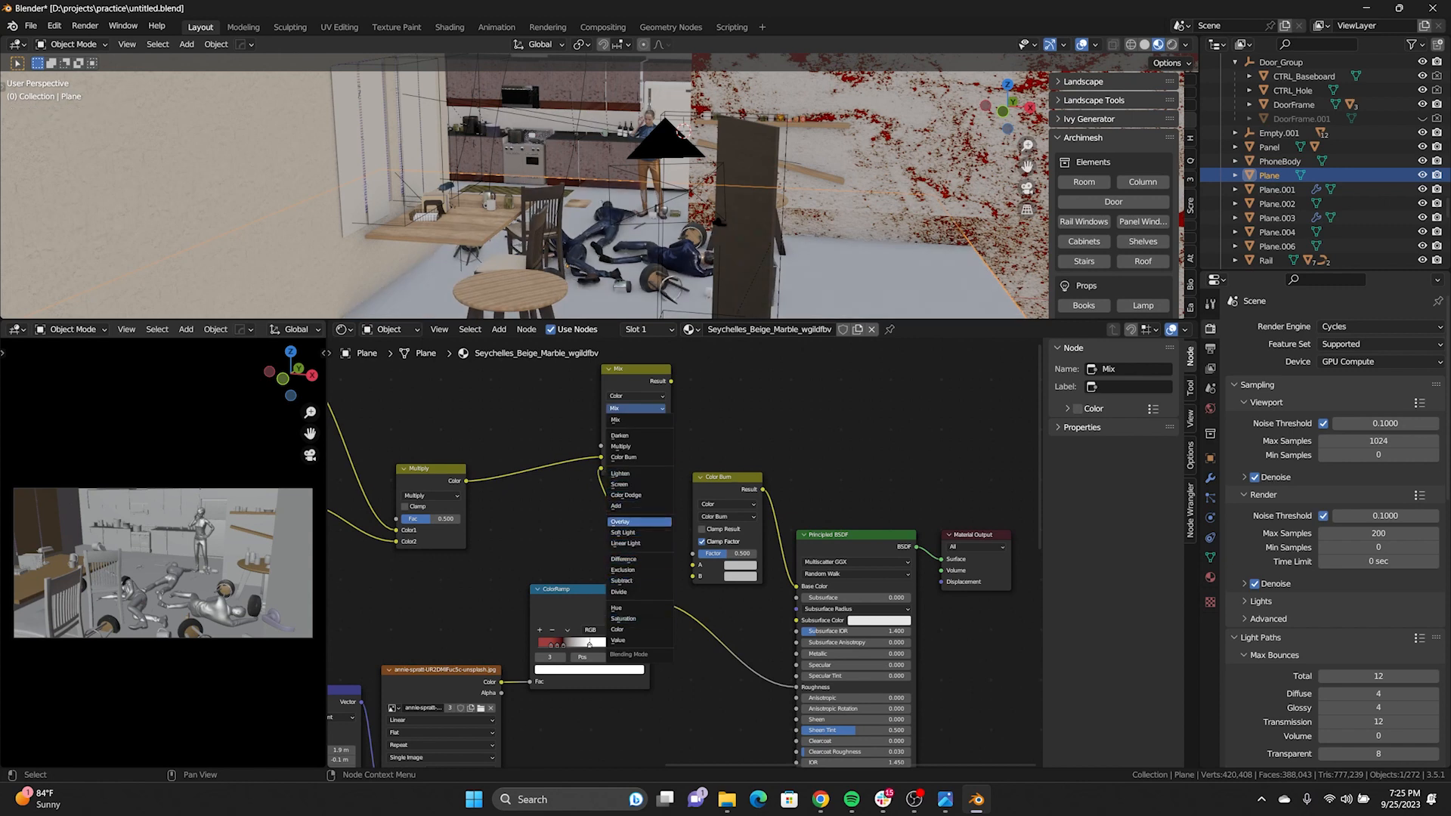
pyautogui.click(624, 458)
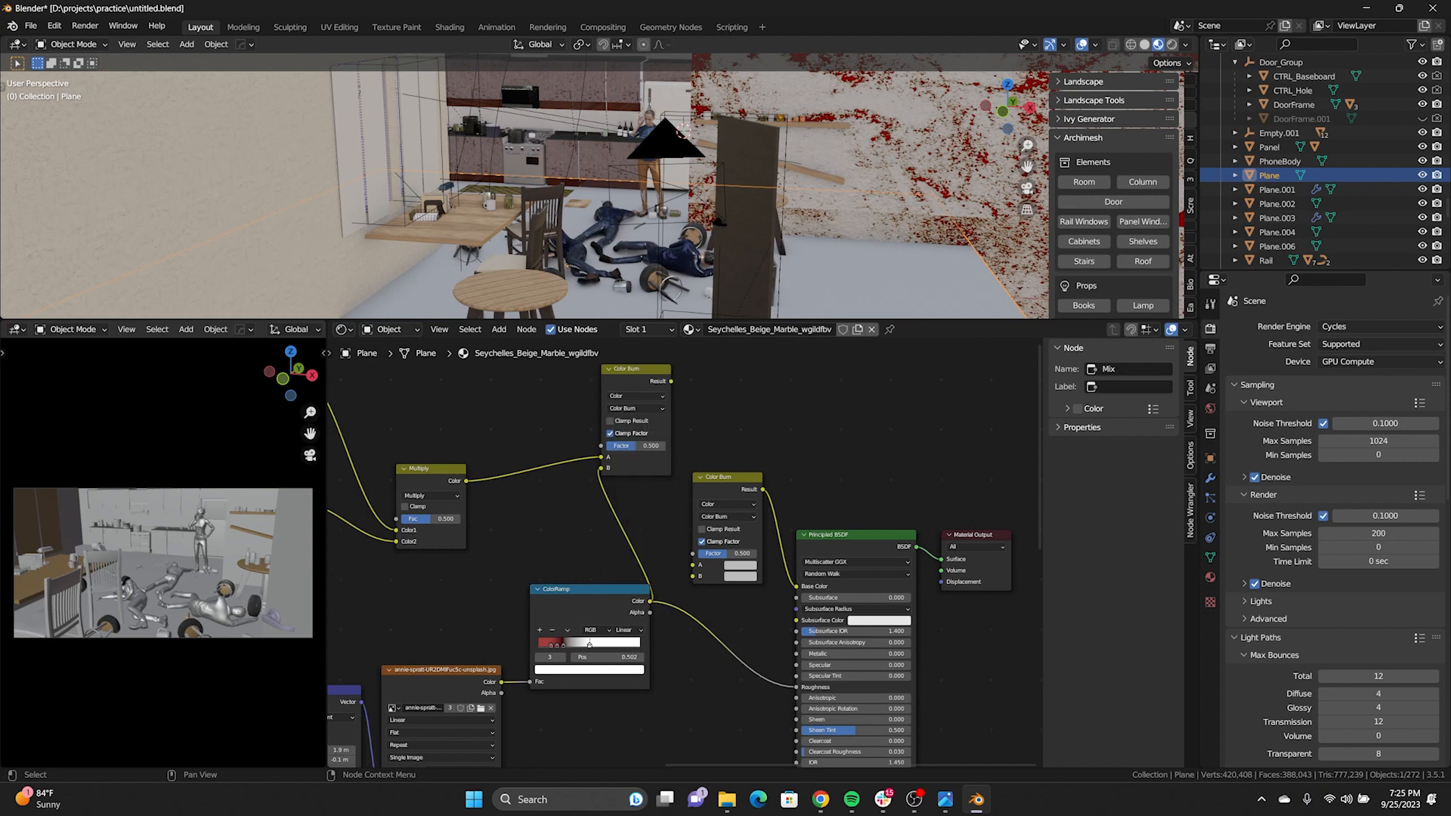
# Connect the new Color Burn node's result to the Principled BSDF's Base Color and delete the original Color Burn node
pyautogui.moveTo(796, 586); pyautogui.dragTo(771, 563)
pyautogui.moveTo(671, 382)
pyautogui.mouseDown()
pyautogui.moveTo(690, 388)
pyautogui.moveTo(796, 586)
pyautogui.mouseUp()
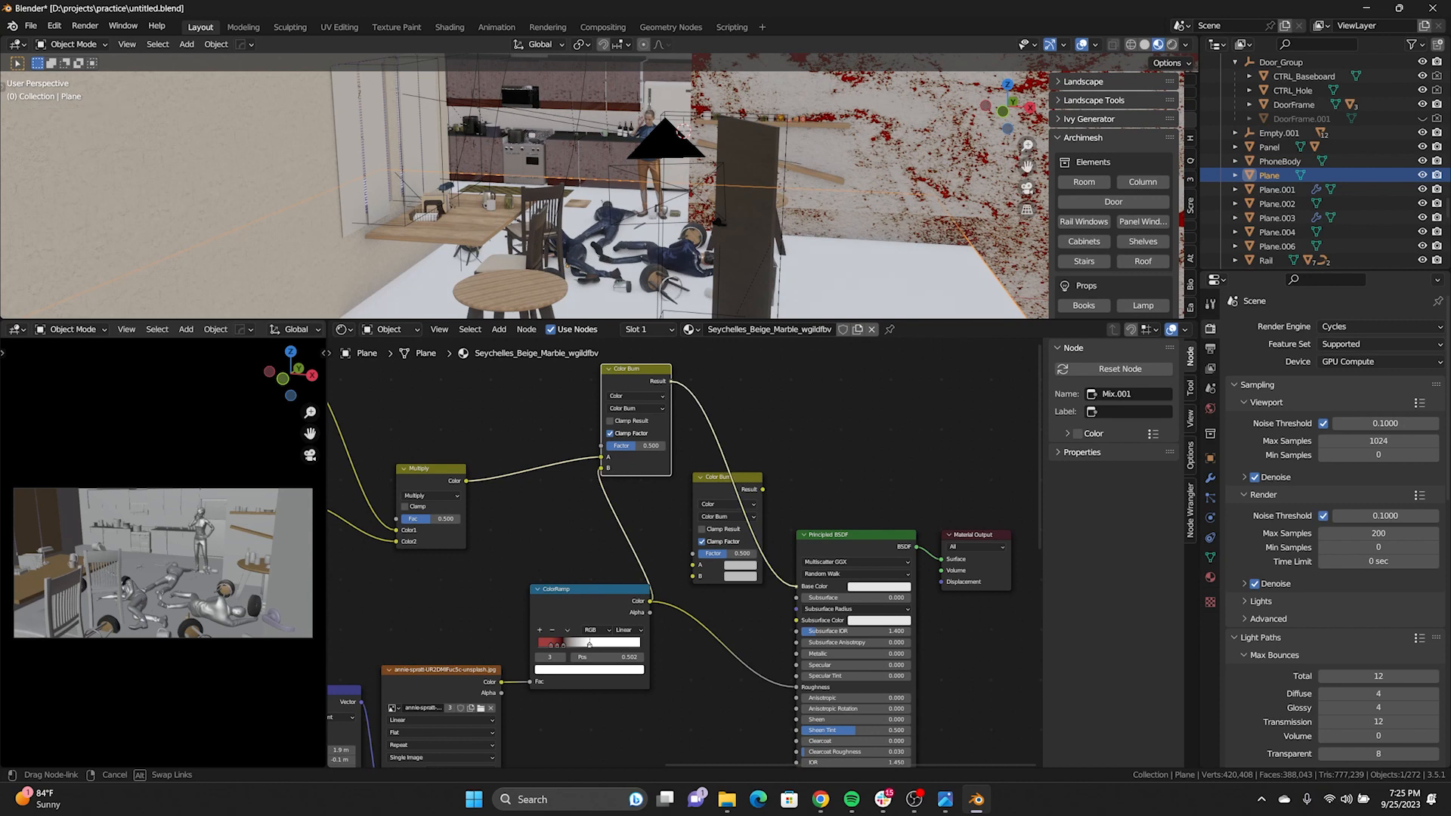
pyautogui.click(722, 478)
pyautogui.press('x')
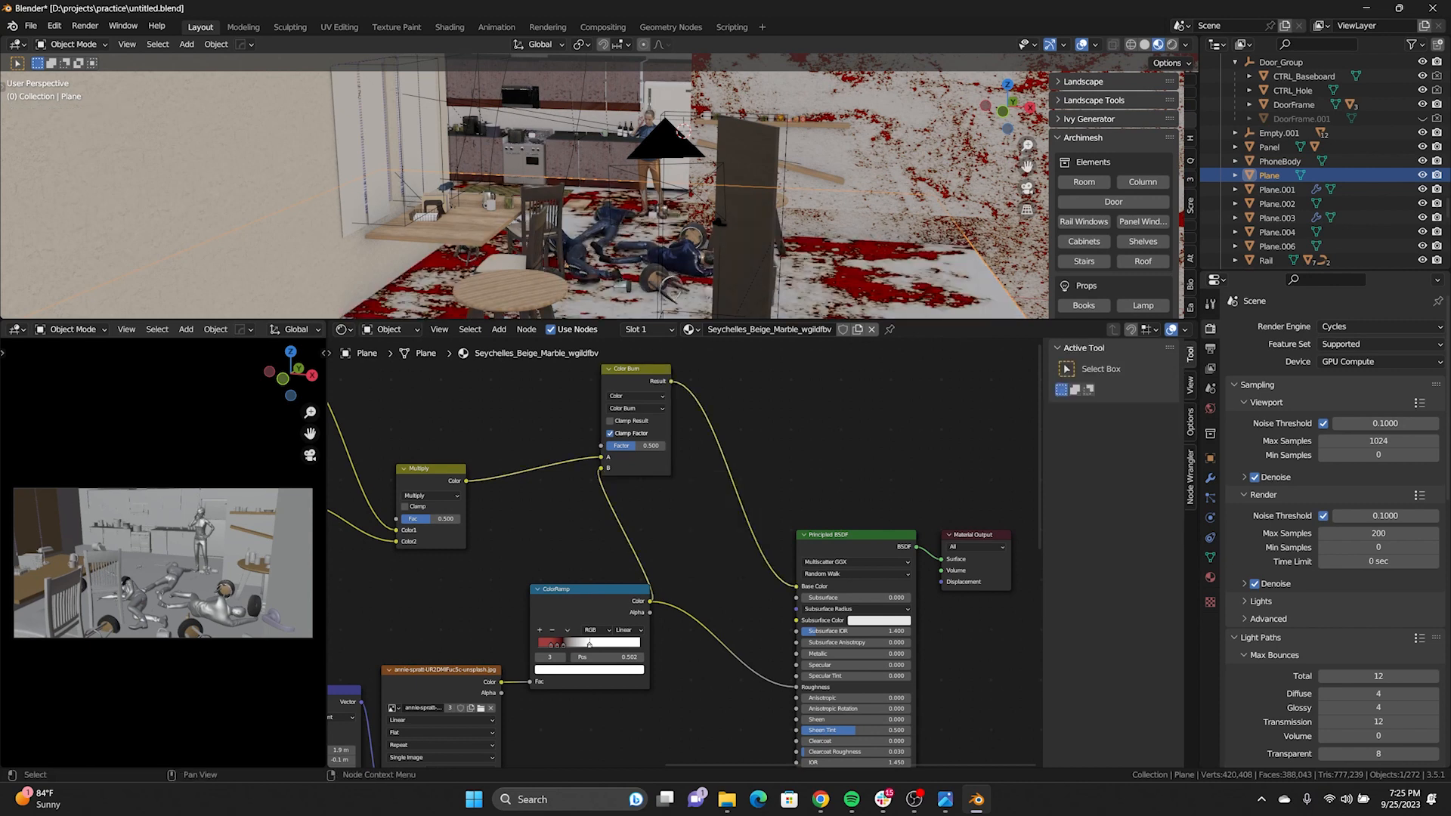
# Select the floor material's ColorRamp node and enlarge the main 3D viewport
pyautogui.scroll(-9, 689, 553)
pyautogui.moveTo(689, 552); pyautogui.dragTo(736, 522, button='middle')
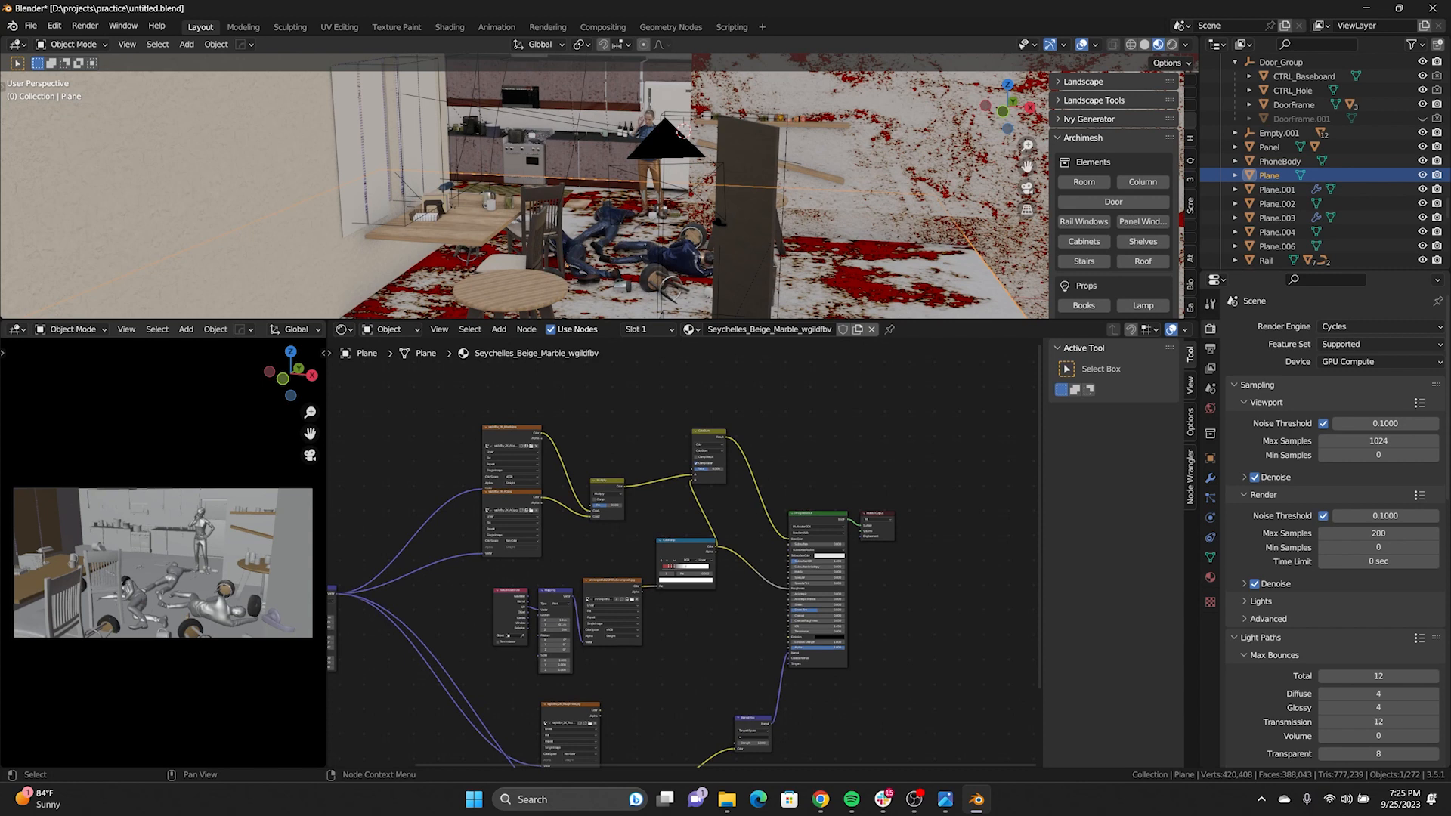
pyautogui.click(684, 556)
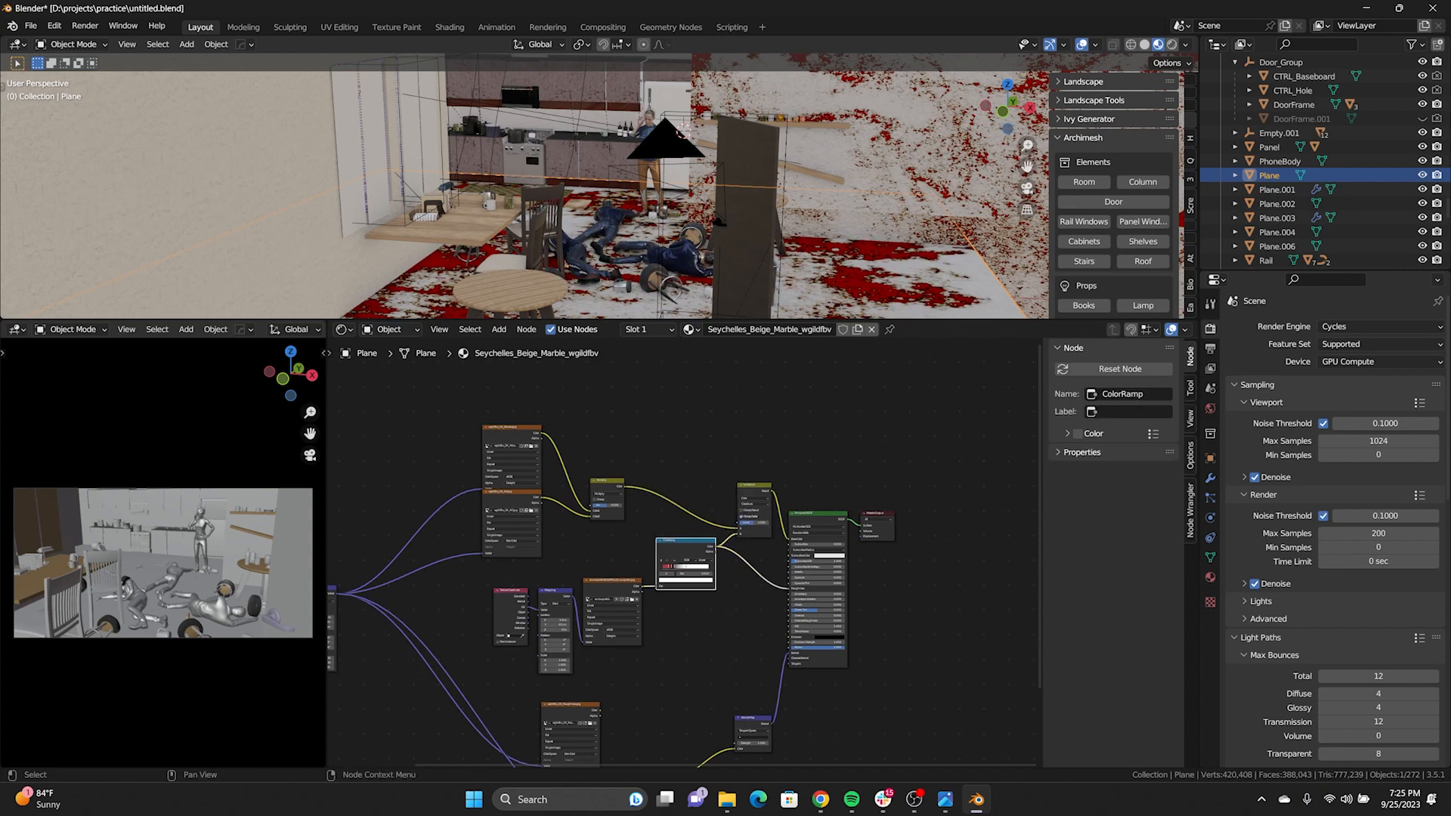
pyautogui.scroll(-2, 684, 555)
pyautogui.moveTo(680, 319); pyautogui.dragTo(681, 564)
# Examine the blood spatter on the floor around the dining table and chairs up close
pyautogui.moveTo(680, 424); pyautogui.dragTo(868, 486, button='middle')
pyautogui.scroll(4, 753, 278)
pyautogui.scroll(3, 525, 317)
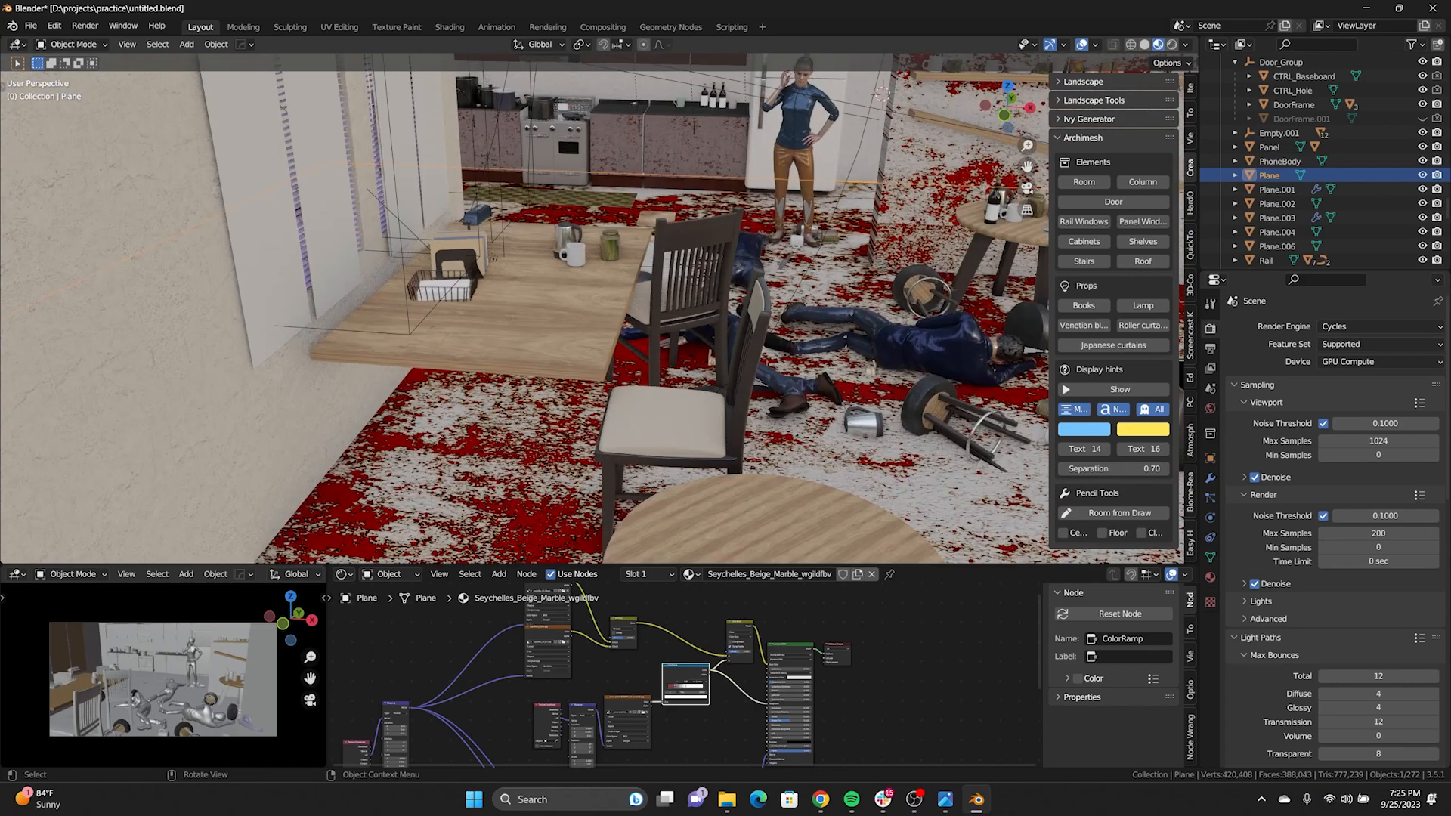
pyautogui.moveTo(604, 302)
pyautogui.keyDown('shift'); pyautogui.mouseDown(button='middle')
pyautogui.moveTo(607, 316)
pyautogui.moveTo(521, 284)
pyautogui.moveTo(552, 310)
pyautogui.moveTo(586, 311)
pyautogui.mouseUp(button='middle'); pyautogui.keyUp('shift')
pyautogui.keyDown('shift'); pyautogui.moveTo(586, 312); pyautogui.dragTo(548, 281, button='middle'); pyautogui.keyUp('shift')
pyautogui.scroll(2, 547, 281)
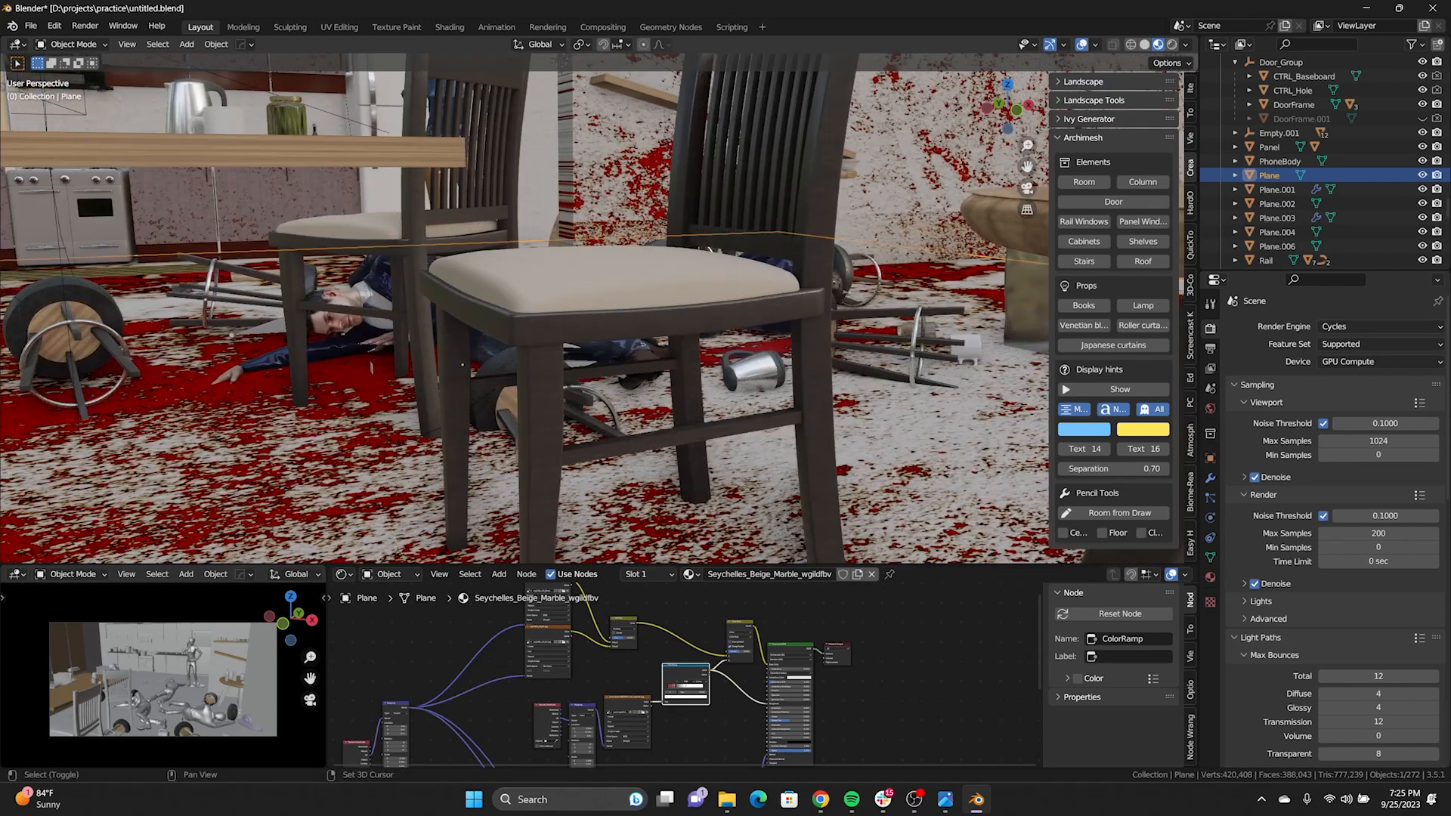
pyautogui.moveTo(539, 85); pyautogui.dragTo(502, 99, button='middle')
# Select the dining chair, inspect its mesh in Edit Mode, and return to Object Mode for a close look at its backrest
pyautogui.click(654, 305)
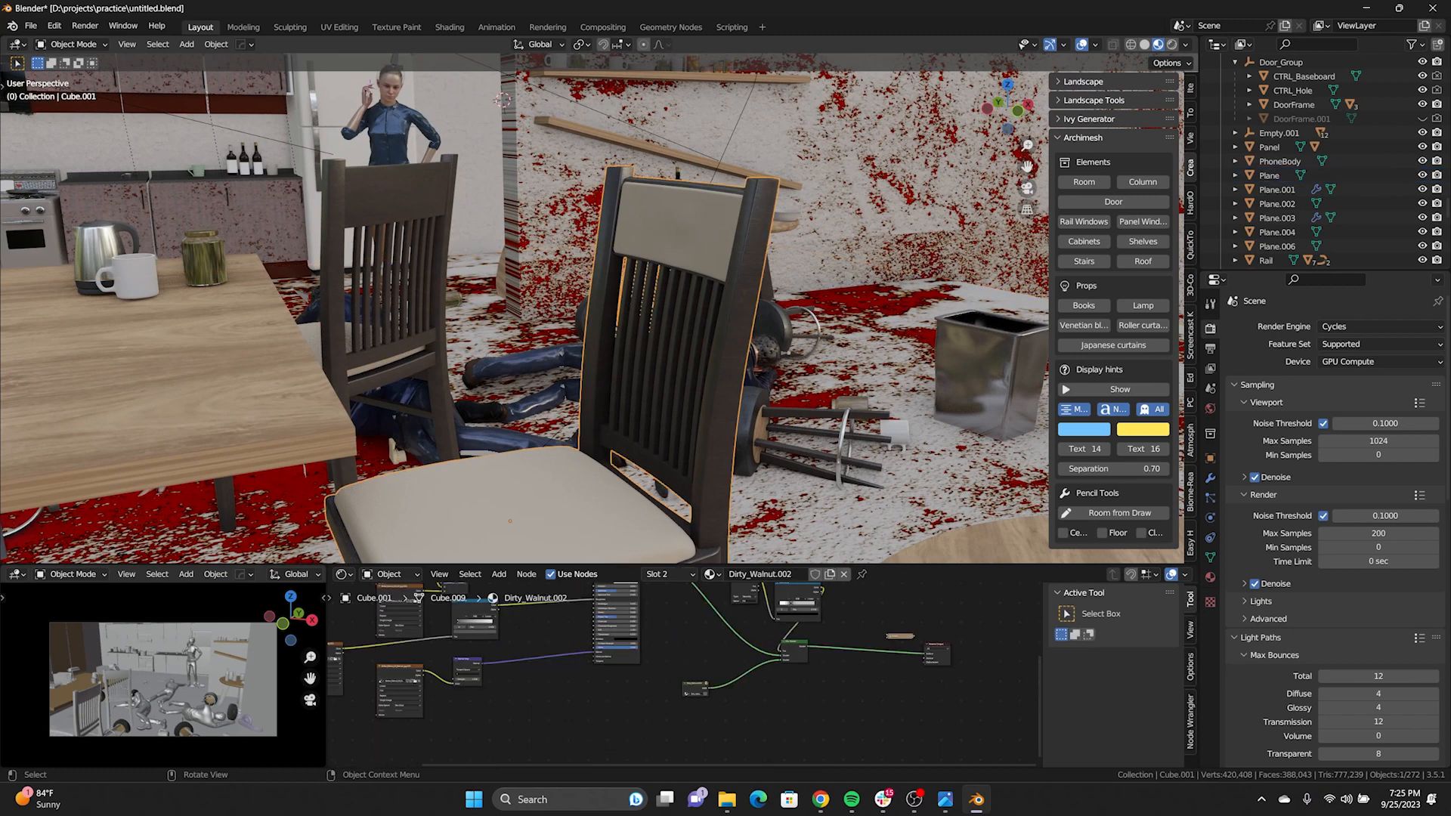
pyautogui.press('Tab')
pyautogui.moveTo(574, 303); pyautogui.dragTo(522, 483, button='middle')
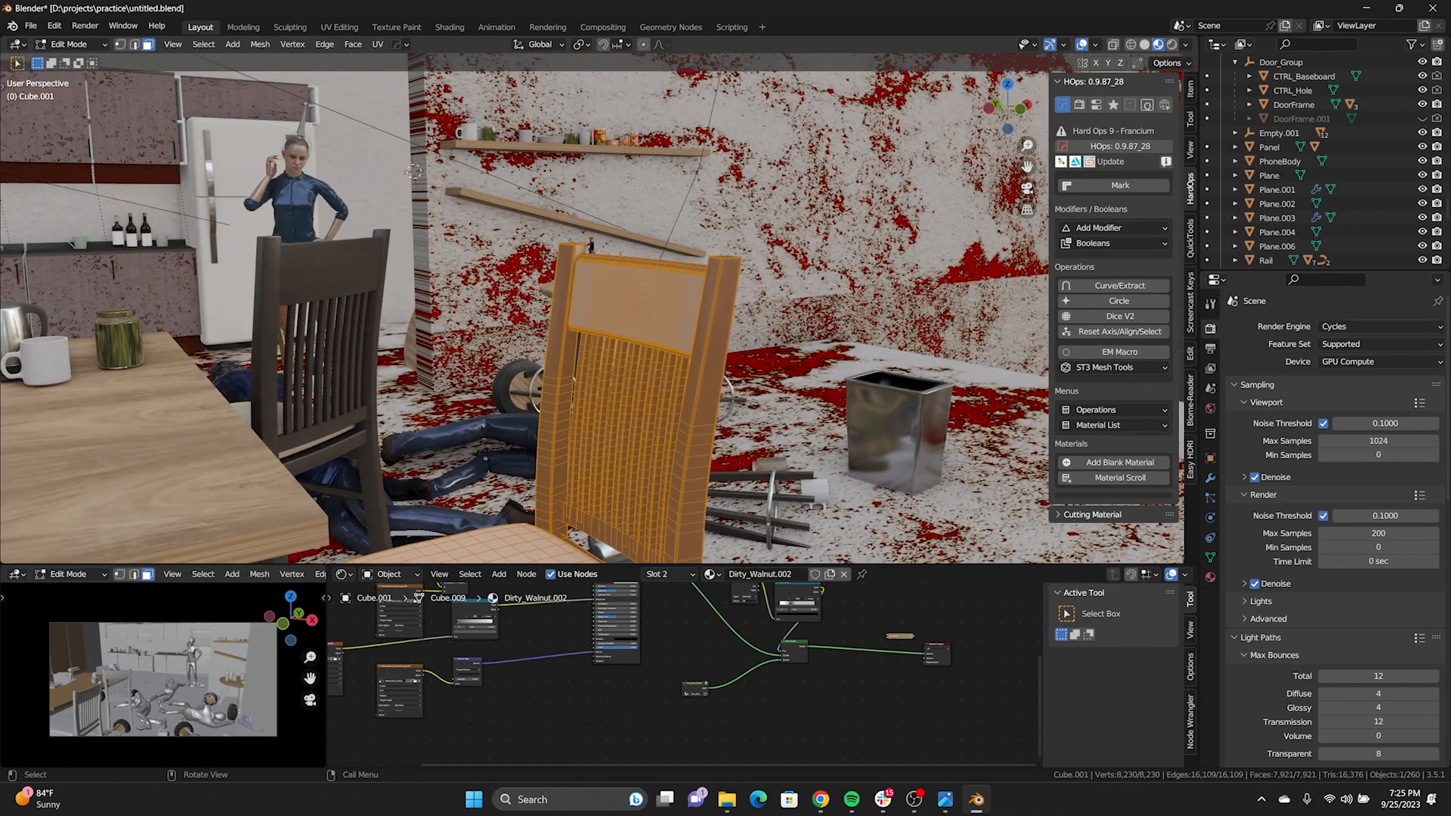
pyautogui.press('Tab')
pyautogui.scroll(5, 589, 303)
pyautogui.keyDown('shift'); pyautogui.moveTo(590, 302); pyautogui.dragTo(385, 310, button='middle'); pyautogui.keyUp('shift')
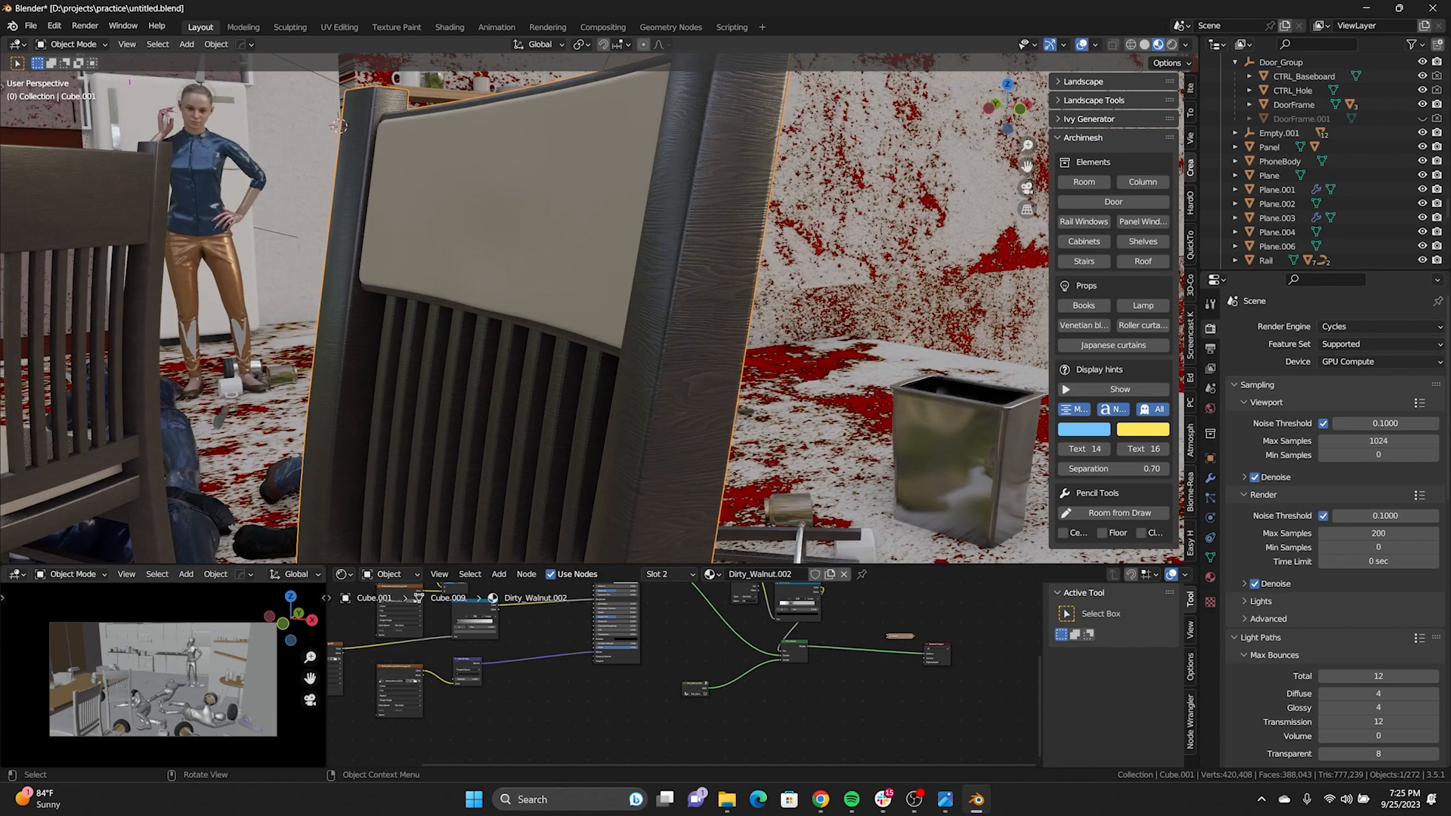
# Deselect everything and examine the whole kitchen scene, including the bodies, furniture, and blood-spattered floor and wall
pyautogui.scroll(-9, 484, 302)
pyautogui.moveTo(483, 303); pyautogui.dragTo(430, 352, button='middle')
pyautogui.scroll(4, 431, 351)
pyautogui.scroll(5, 593, 308)
pyautogui.keyDown('shift'); pyautogui.moveTo(469, 272); pyautogui.dragTo(783, 419, button='middle'); pyautogui.keyUp('shift')
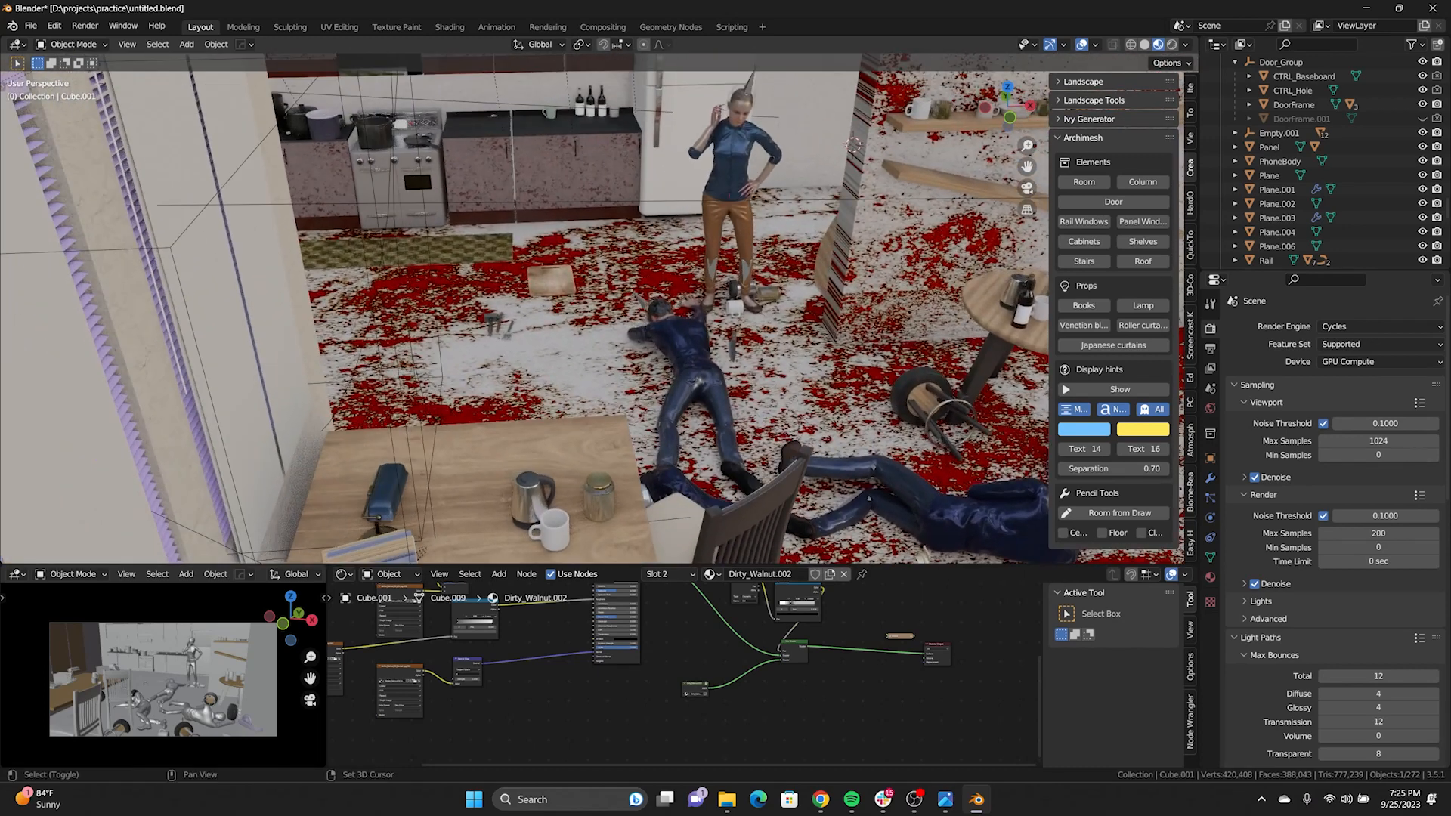
pyautogui.scroll(-5, 589, 317)
pyautogui.moveTo(650, 363); pyautogui.dragTo(596, 304, button='middle')
pyautogui.scroll(-6, 588, 309)
pyautogui.hotkey('alt', 'a')
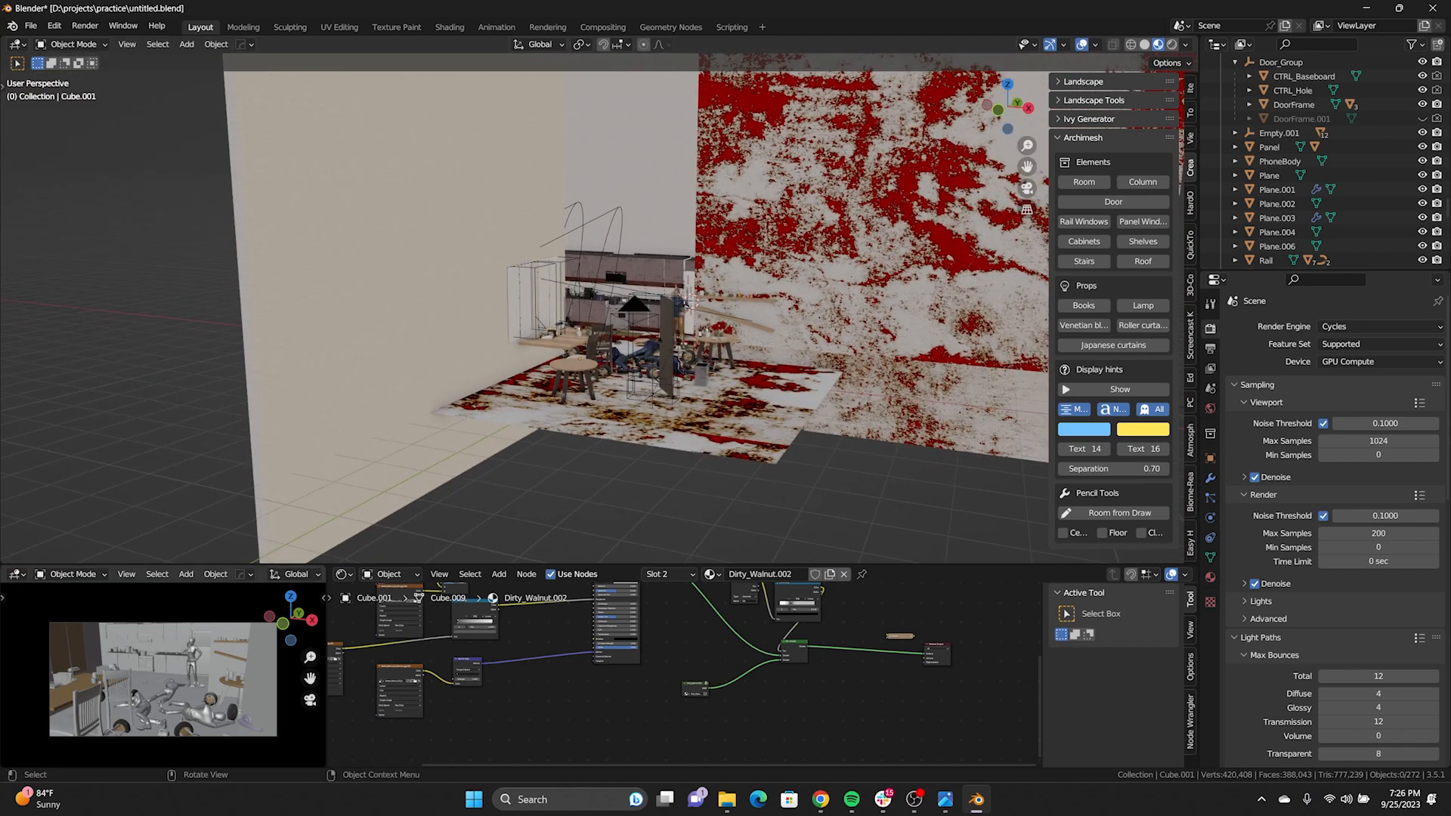
pyautogui.scroll(1, 162, 677)
pyautogui.moveTo(605, 325); pyautogui.dragTo(453, 378, button='middle')
pyautogui.scroll(4, 593, 351)
pyautogui.scroll(2, 590, 310)
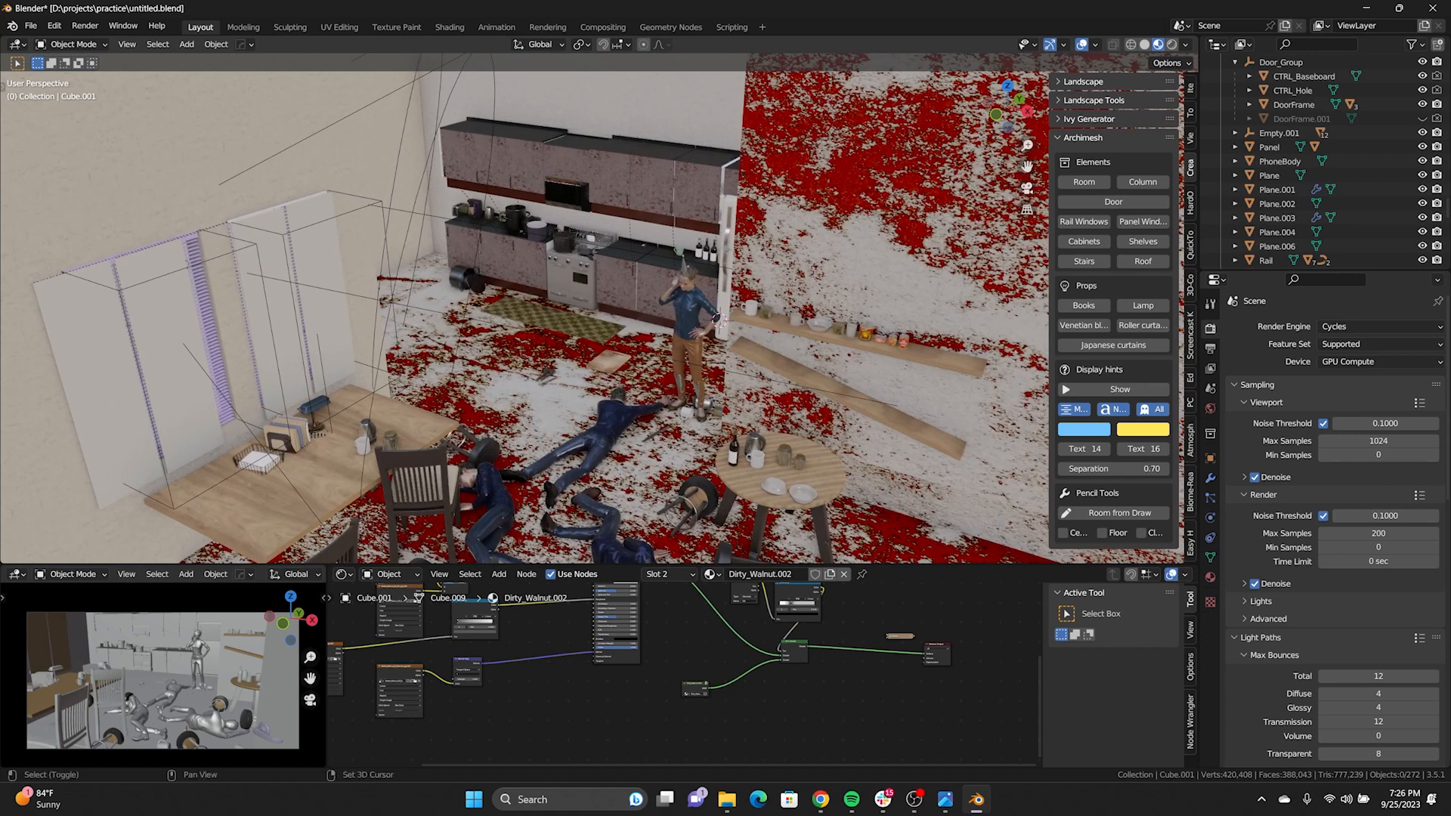
pyautogui.scroll(-3, 592, 308)
pyautogui.moveTo(593, 309); pyautogui.dragTo(572, 224, button='middle')
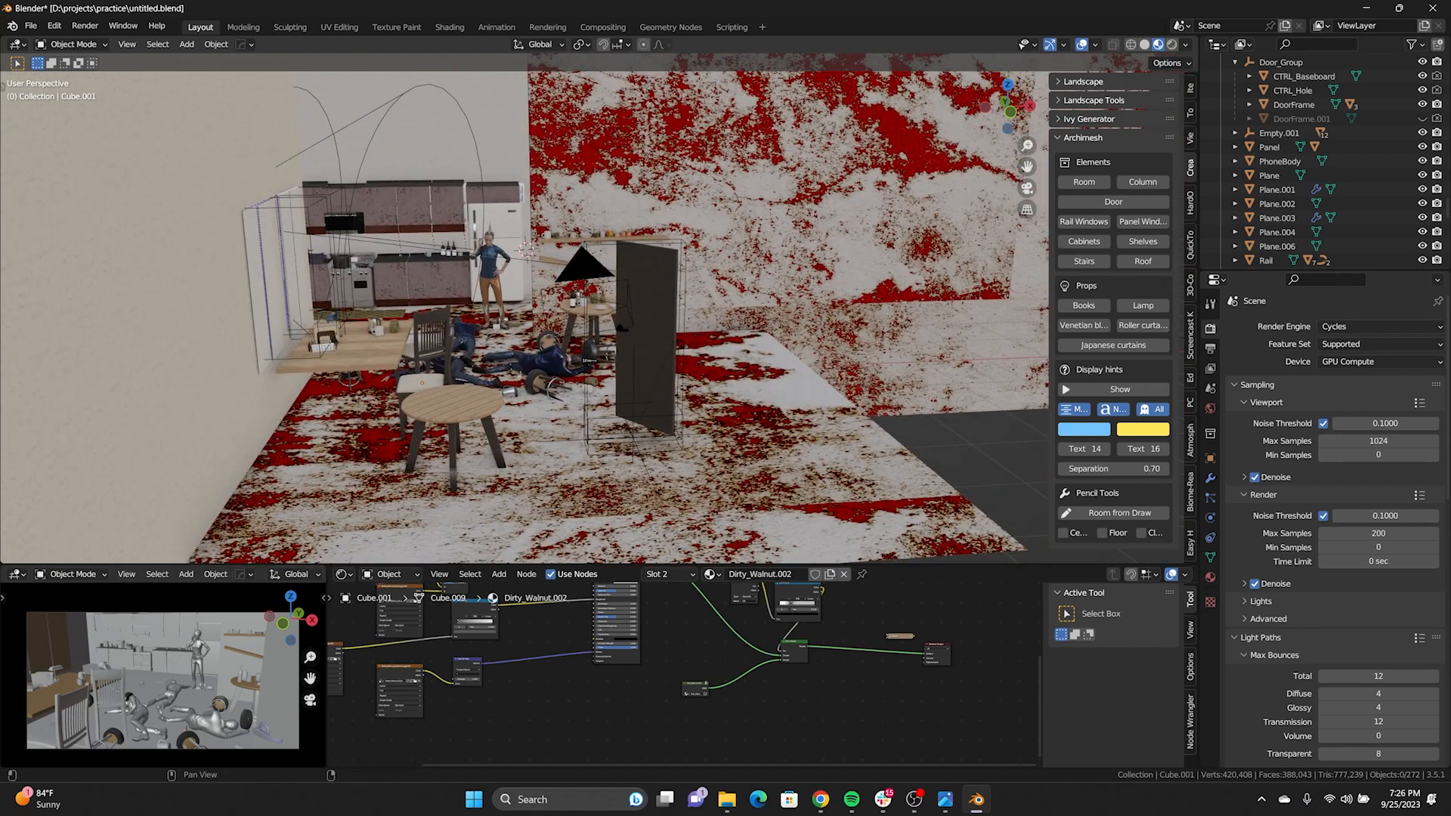
# Search the add-on preferences for "arc" to check the Archimesh add-on, and close the preferences
pyautogui.click(55, 25)
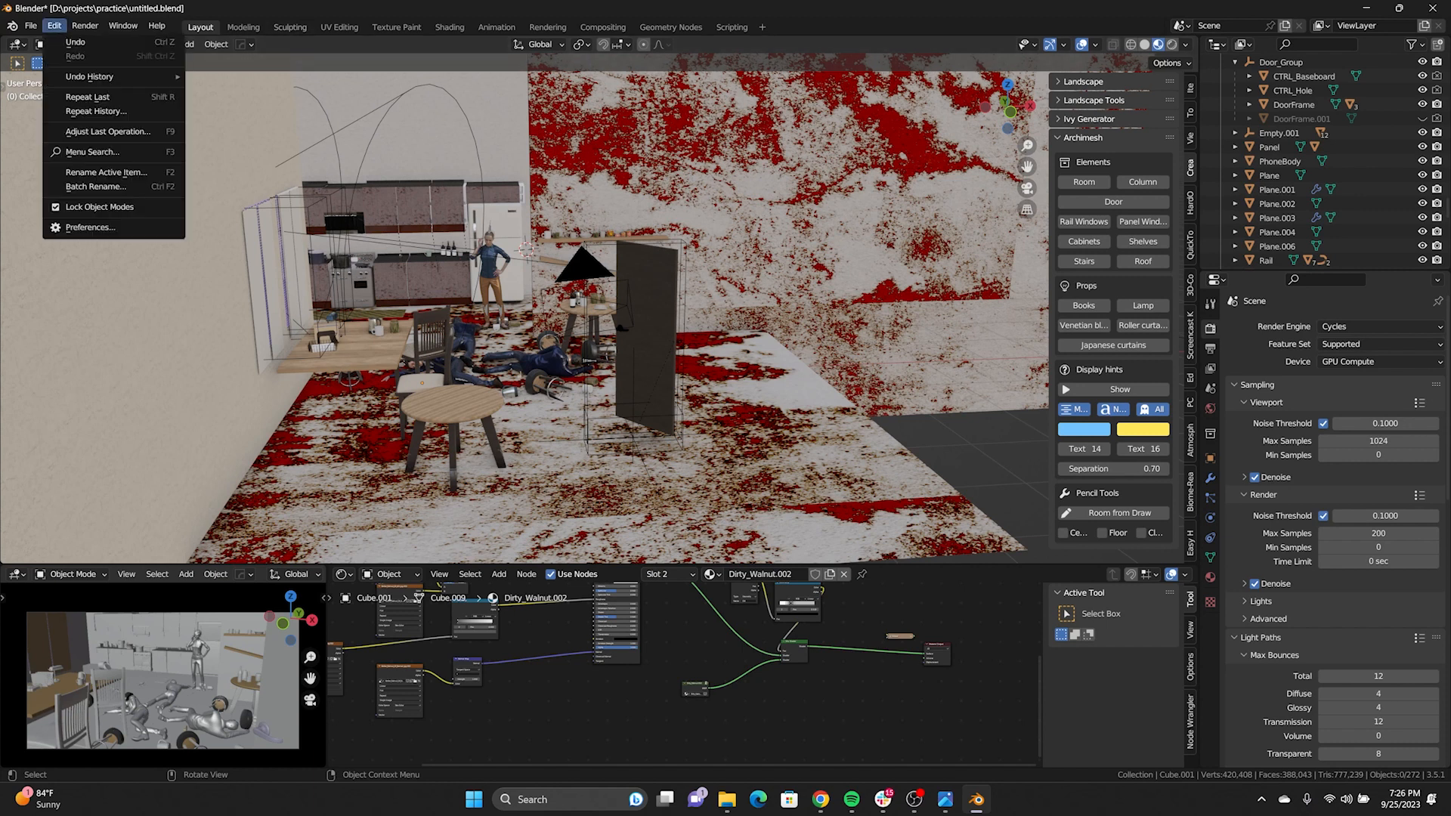
pyautogui.click(83, 226)
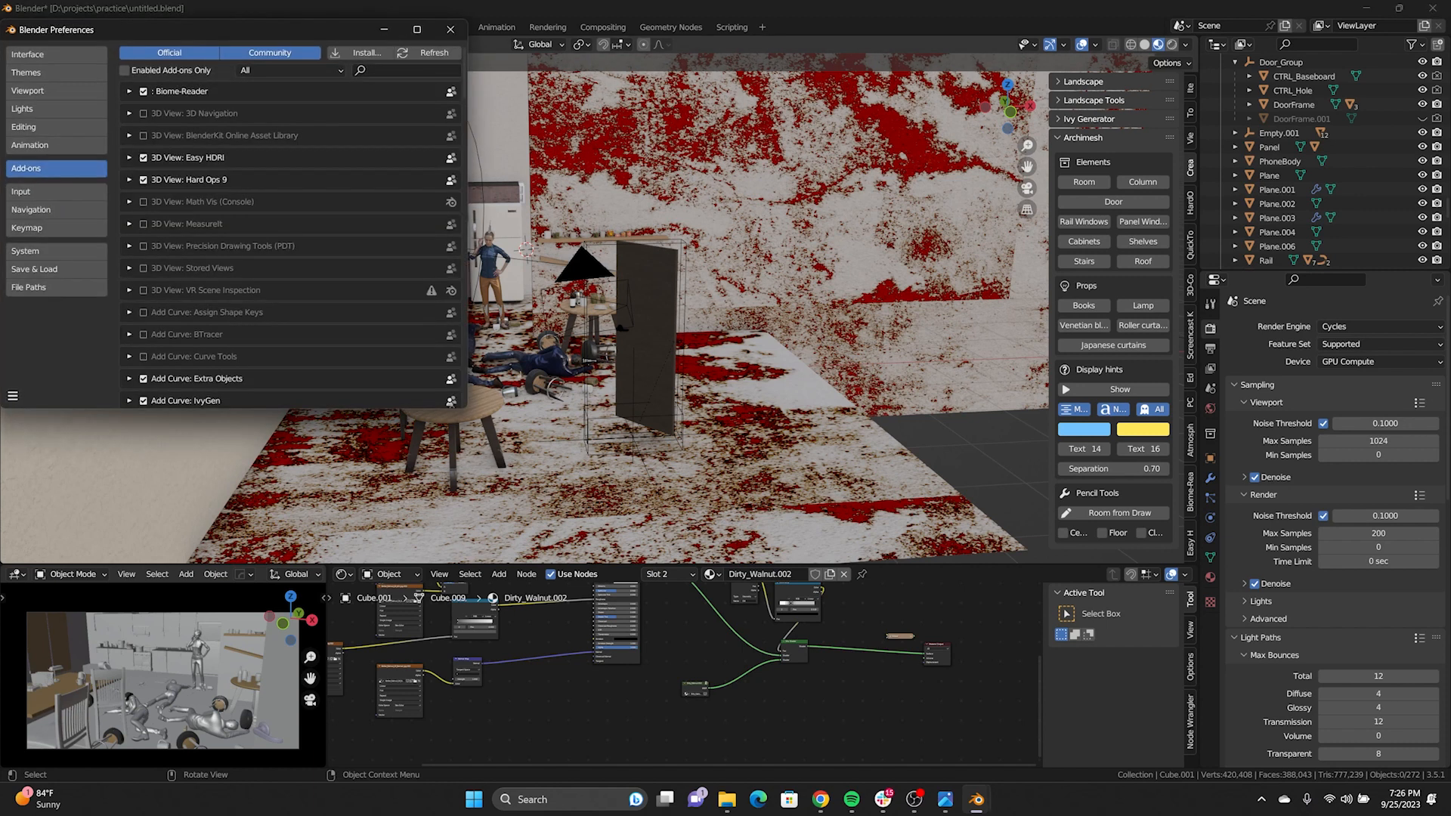
pyautogui.write('arc')
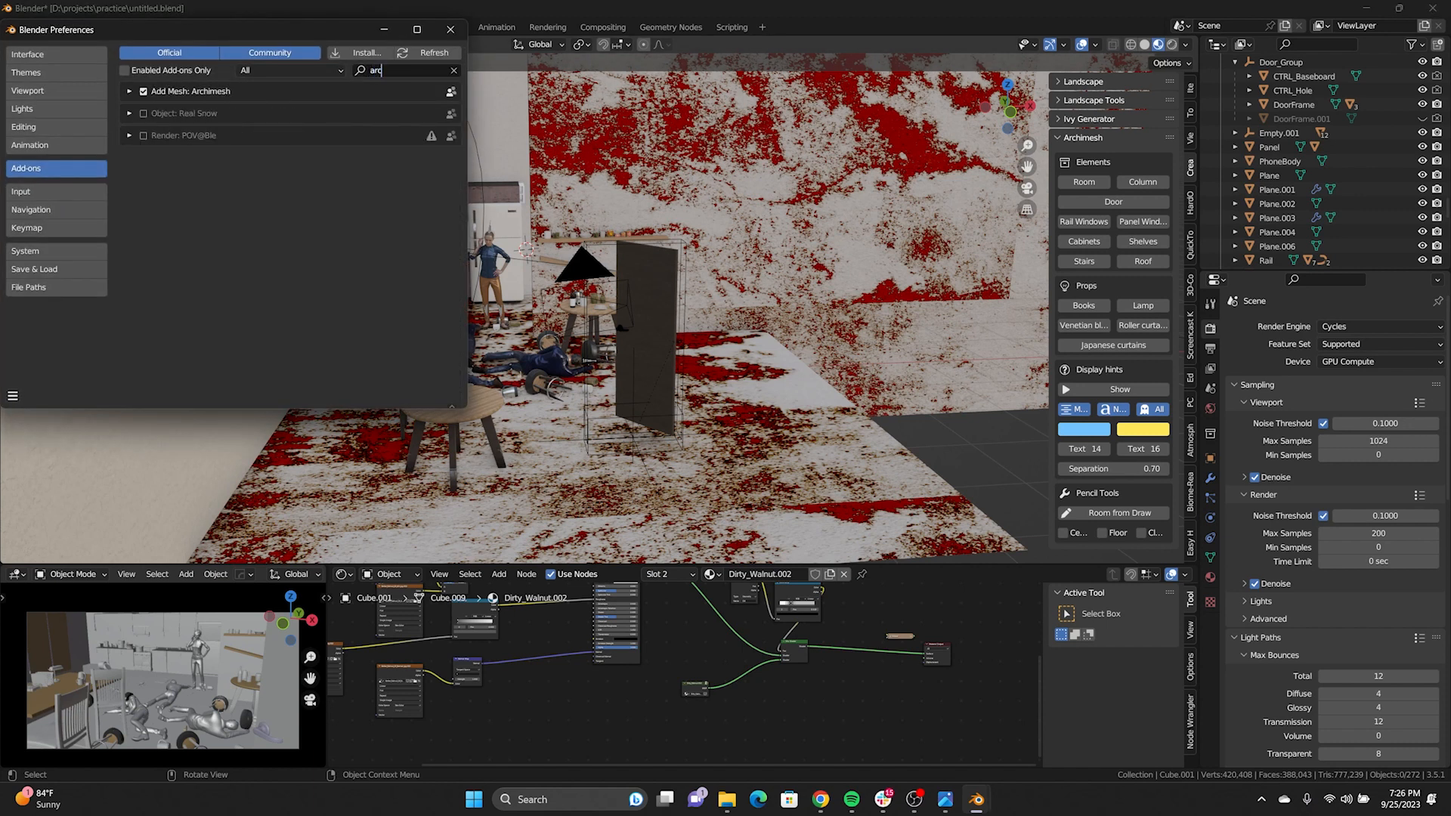
pyautogui.click(450, 29)
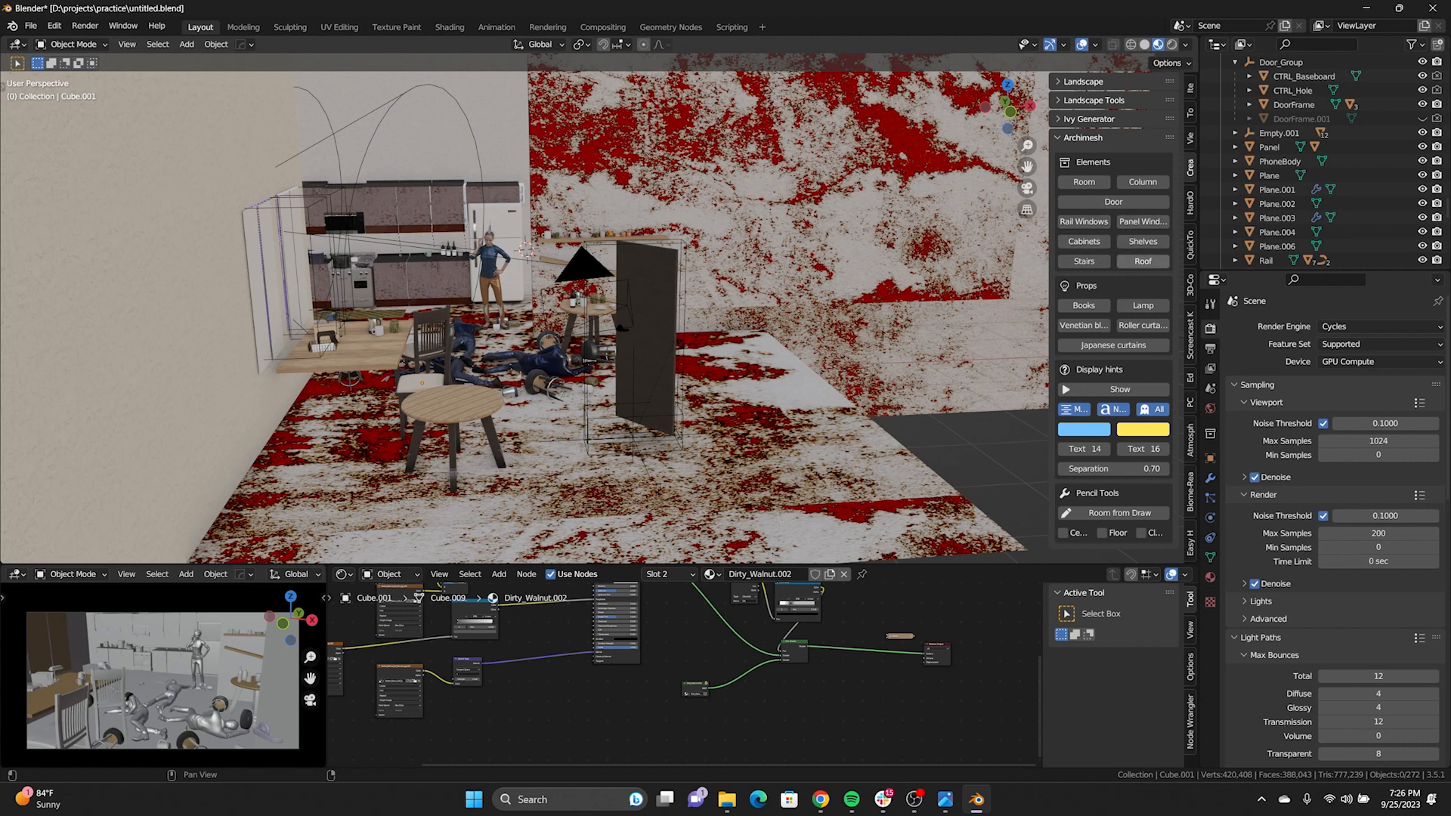
# Add a Floor-type cabinet with Archimesh and try repositioning it from the top view
pyautogui.click(1084, 241)
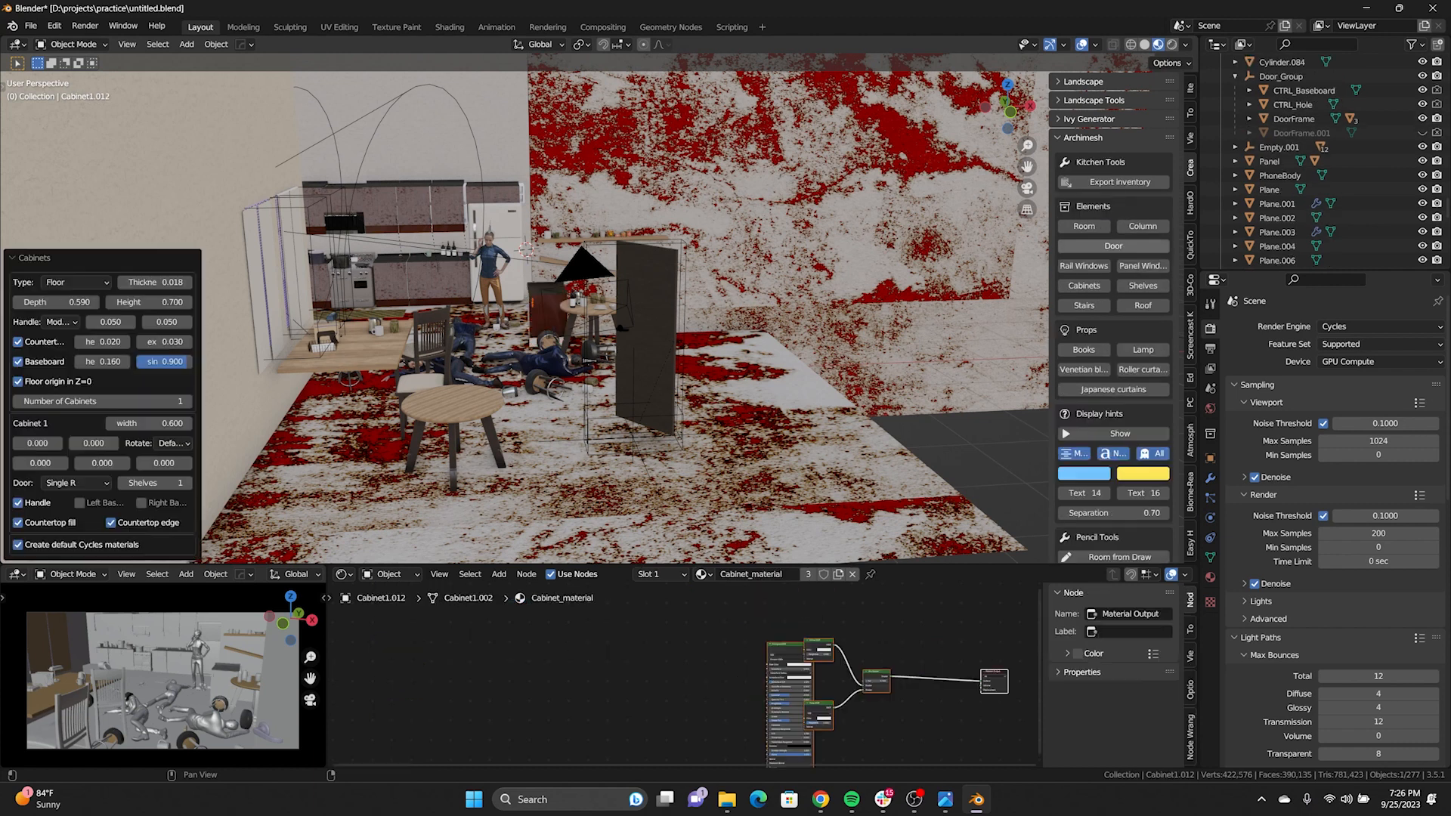
pyautogui.press('KP_7')
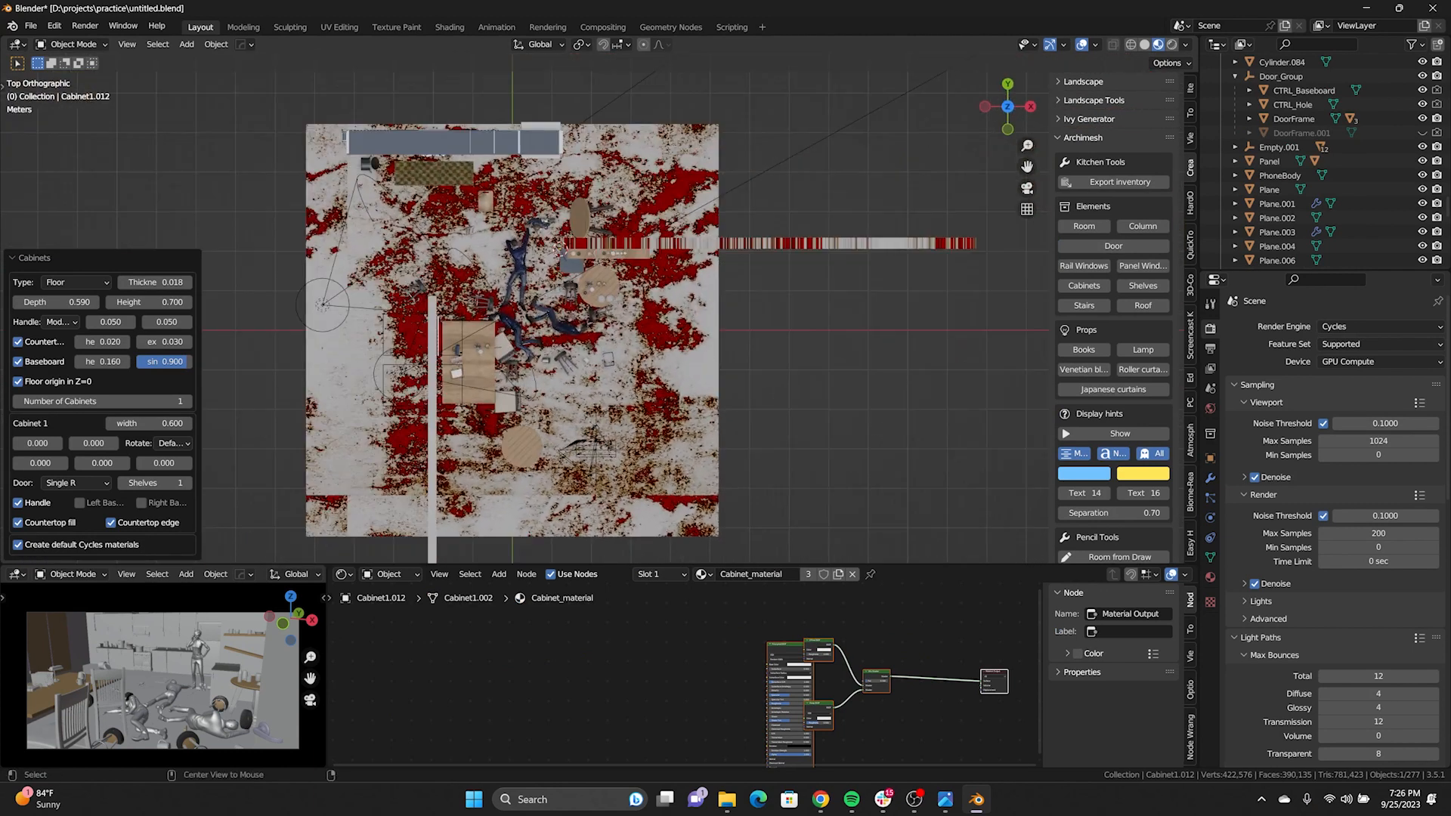
pyautogui.scroll(-1, 571, 291)
pyautogui.keyDown('shift'); pyautogui.moveTo(570, 291); pyautogui.dragTo(652, 300, button='middle'); pyautogui.keyUp('shift')
pyautogui.press('g')
pyautogui.click(652, 299)
pyautogui.scroll(8, 527, 329)
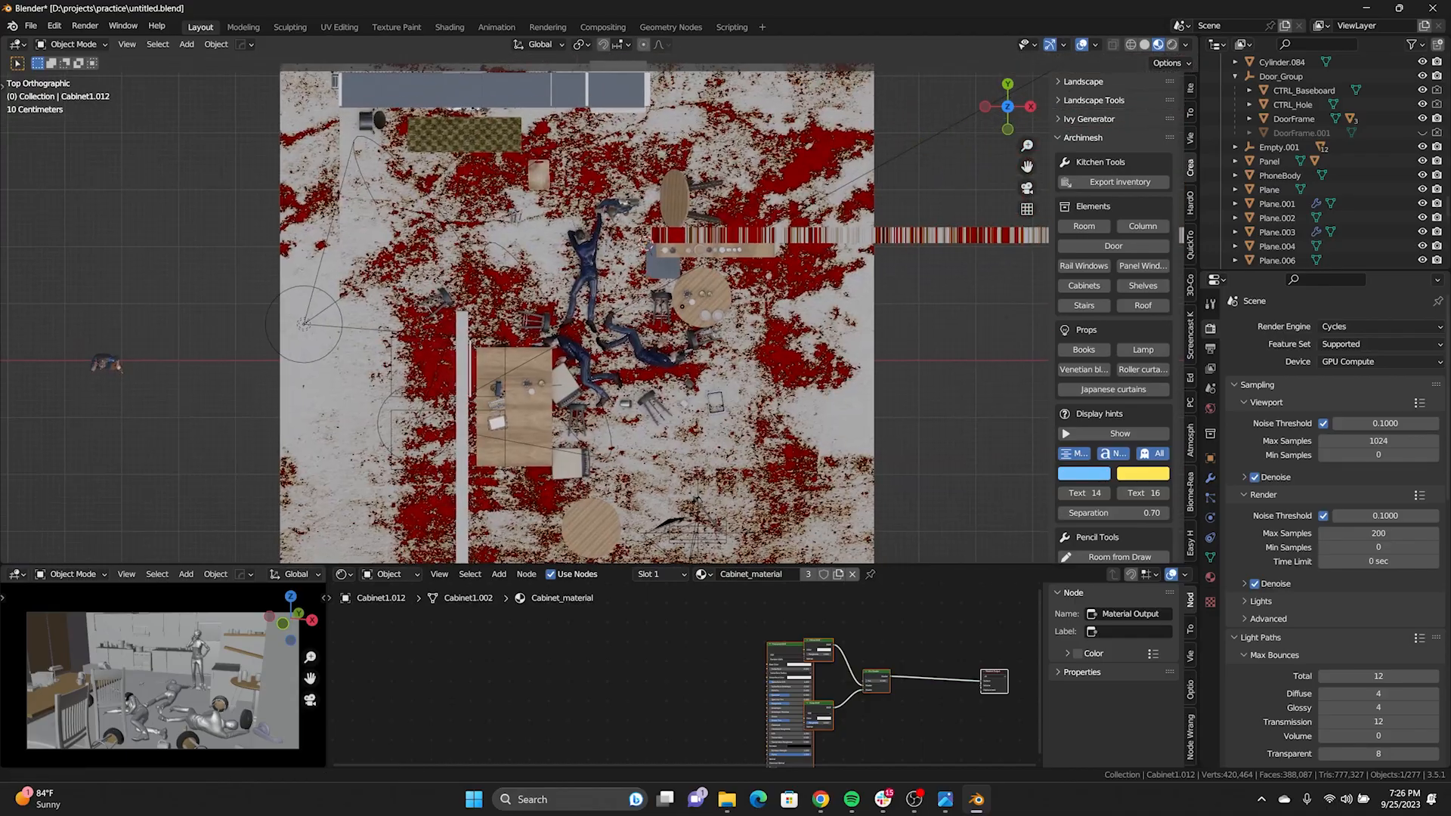
# Select the new cabinet's door, countertop, body and baseboard together
pyautogui.moveTo(527, 329); pyautogui.dragTo(529, 227, button='middle')
pyautogui.keyDown('shift'); pyautogui.moveTo(635, 287); pyautogui.dragTo(680, 250, button='middle'); pyautogui.keyUp('shift')
pyautogui.scroll(2, 530, 287)
pyautogui.moveTo(680, 250); pyautogui.dragTo(715, 310, button='middle')
pyautogui.click(824, 333)
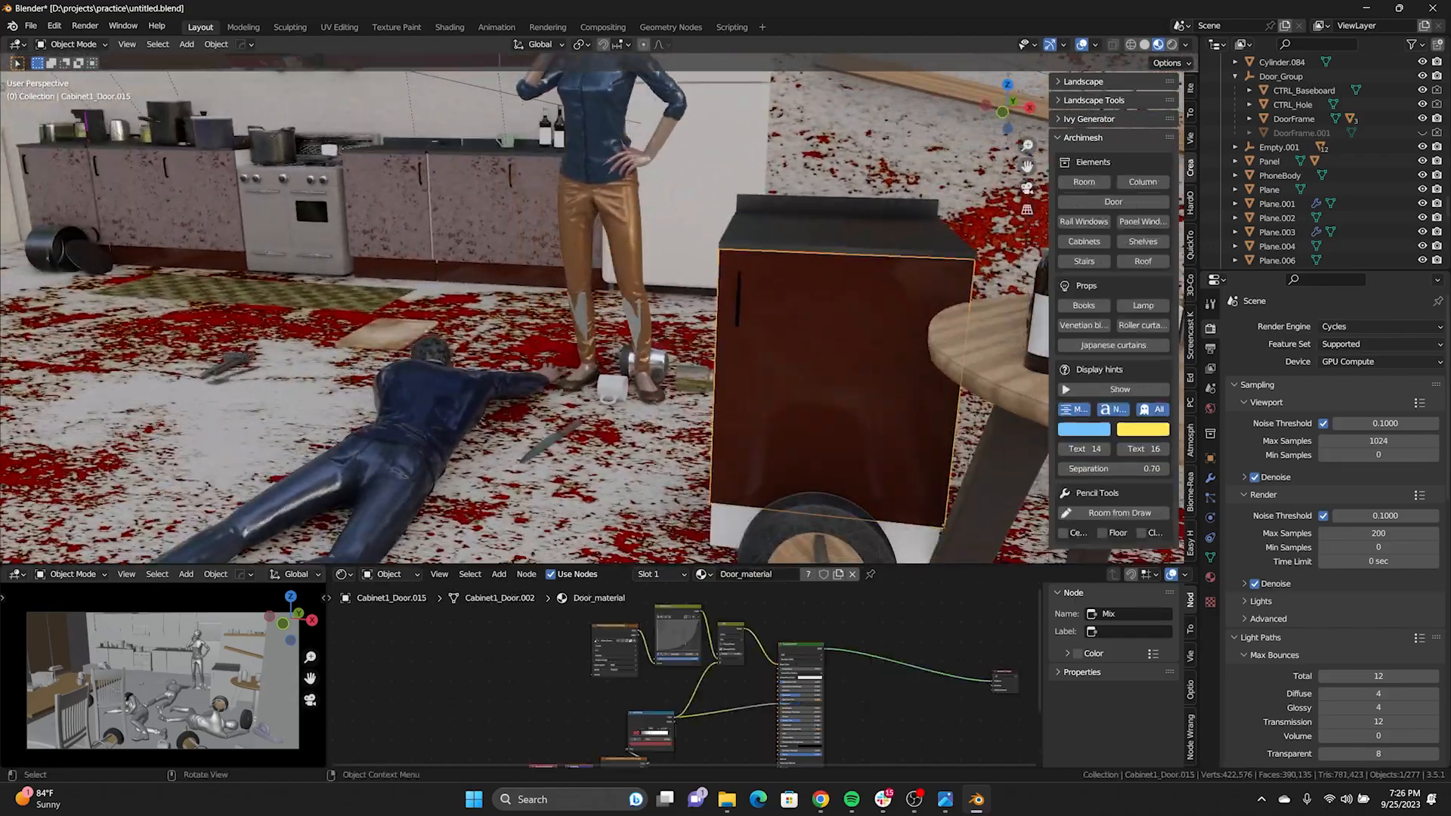
pyautogui.scroll(-4, 823, 332)
pyautogui.moveTo(824, 333); pyautogui.dragTo(876, 329, button='middle')
pyautogui.moveTo(529, 302); pyautogui.dragTo(613, 302, button='middle')
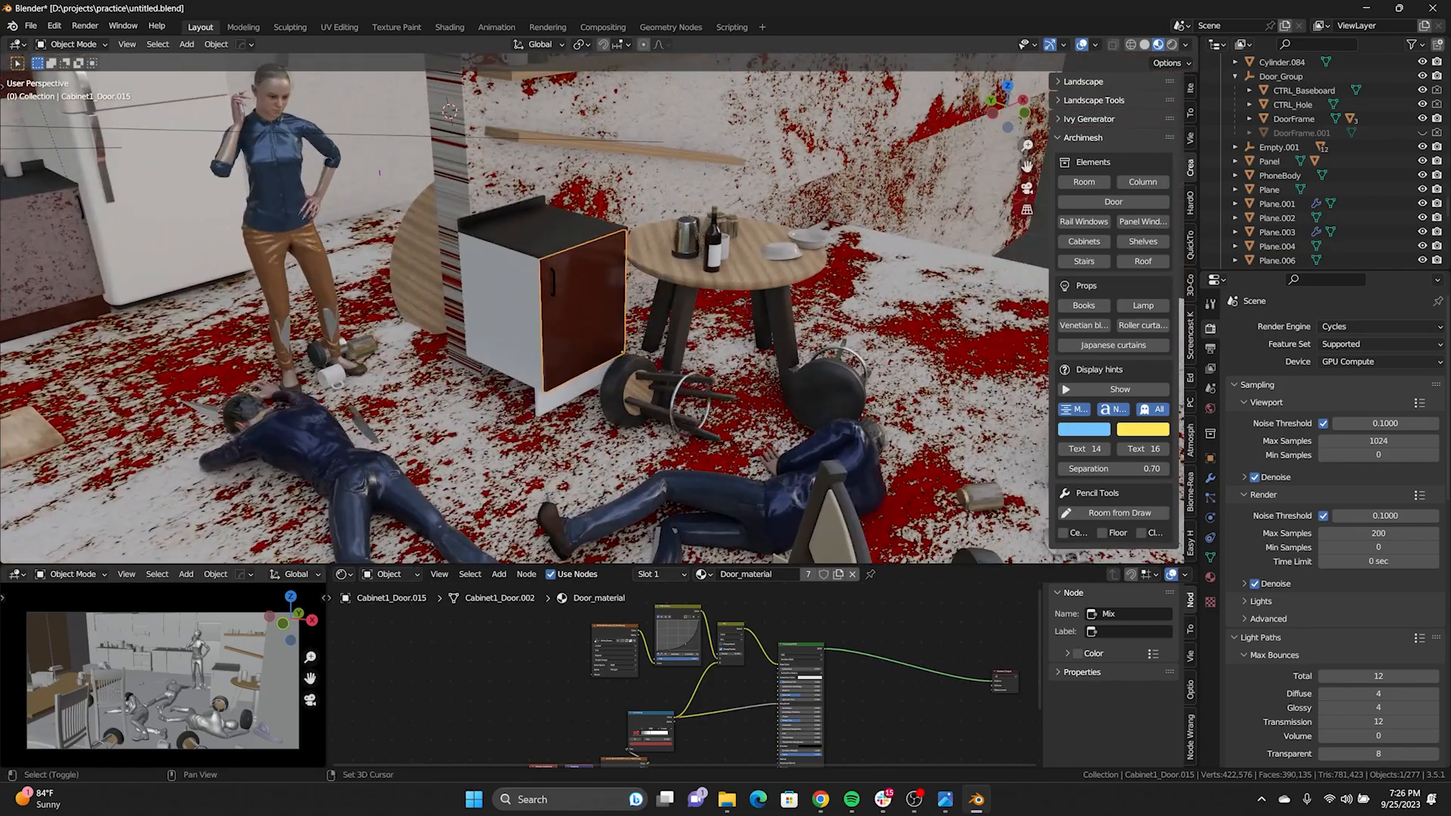
pyautogui.keyDown('shift'); pyautogui.click(543, 228); pyautogui.keyUp('shift')
pyautogui.keyDown('shift'); pyautogui.click(502, 302); pyautogui.keyUp('shift')
pyautogui.keyDown('shift'); pyautogui.click(567, 393); pyautogui.keyUp('shift')
pyautogui.moveTo(567, 394); pyautogui.dragTo(487, 348, button='middle')
# Move the selected cabinet parts out of the kitchen scene, finishing with a shift of -7.2152 m along X
pyautogui.press('g')
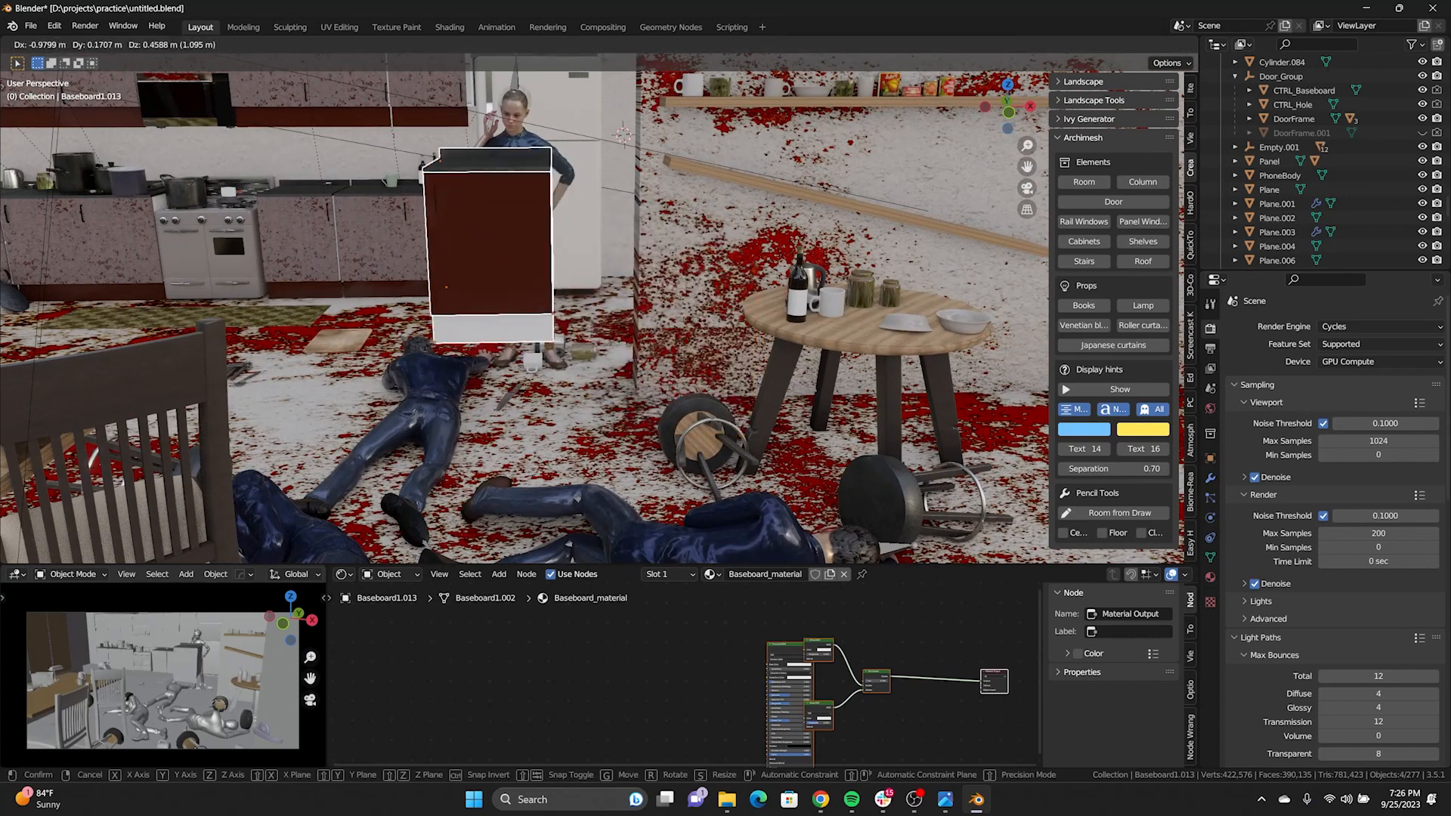
pyautogui.click(377, 283)
pyautogui.scroll(-5, 378, 283)
pyautogui.scroll(-4, 378, 283)
pyautogui.keyDown('shift'); pyautogui.moveTo(377, 284); pyautogui.dragTo(623, 291, button='middle'); pyautogui.keyUp('shift')
pyautogui.scroll(-3, 612, 303)
pyautogui.press('g')
pyautogui.press('x')
pyautogui.click(432, 335)
pyautogui.keyDown('shift'); pyautogui.moveTo(432, 335); pyautogui.dragTo(647, 374, button='middle'); pyautogui.keyUp('shift')
pyautogui.scroll(5, 556, 316)
pyautogui.scroll(4, 556, 316)
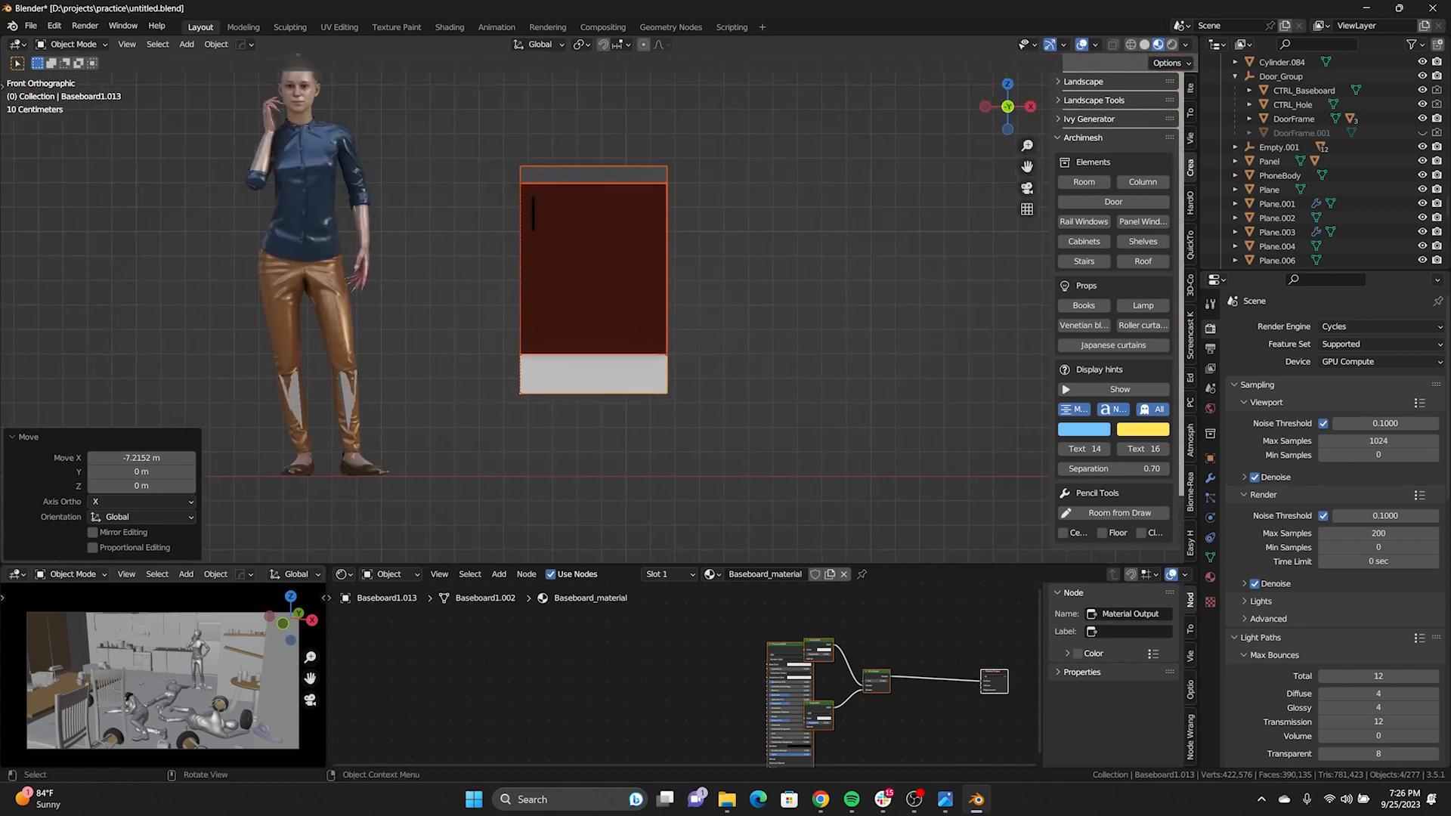
# Extrude the side face of the cabinet's body outward by 0.1667 m
pyautogui.press('e')
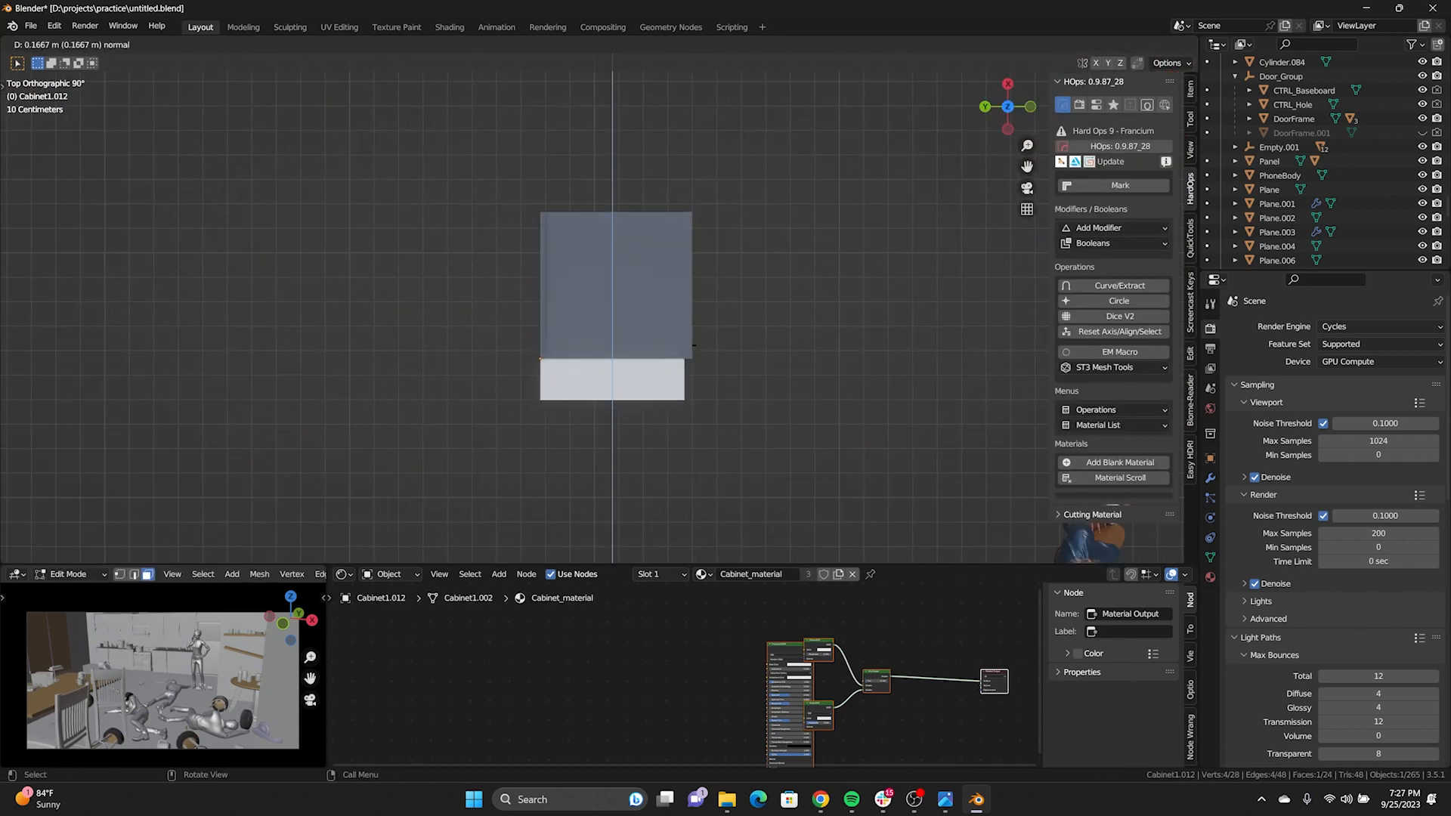
pyautogui.click(693, 345)
pyautogui.moveTo(694, 345); pyautogui.dragTo(798, 306, button='middle')
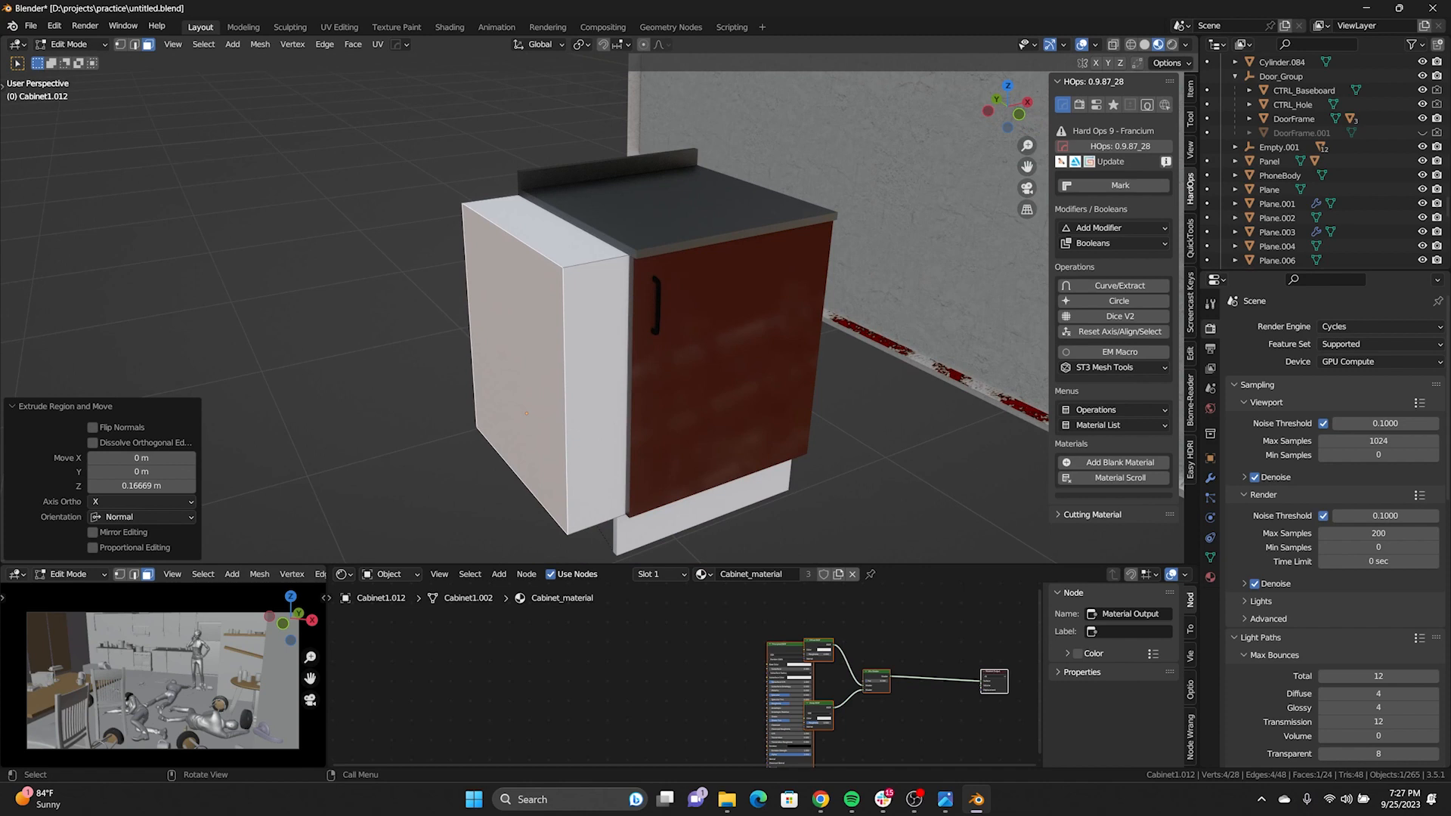
# Add a centred loop cut around the cabinet body's extruded side section and bevel it to a 0.013 m wide strip
pyautogui.press('2')
pyautogui.click(597, 262)
pyautogui.hotkey('ctrl', 'r')
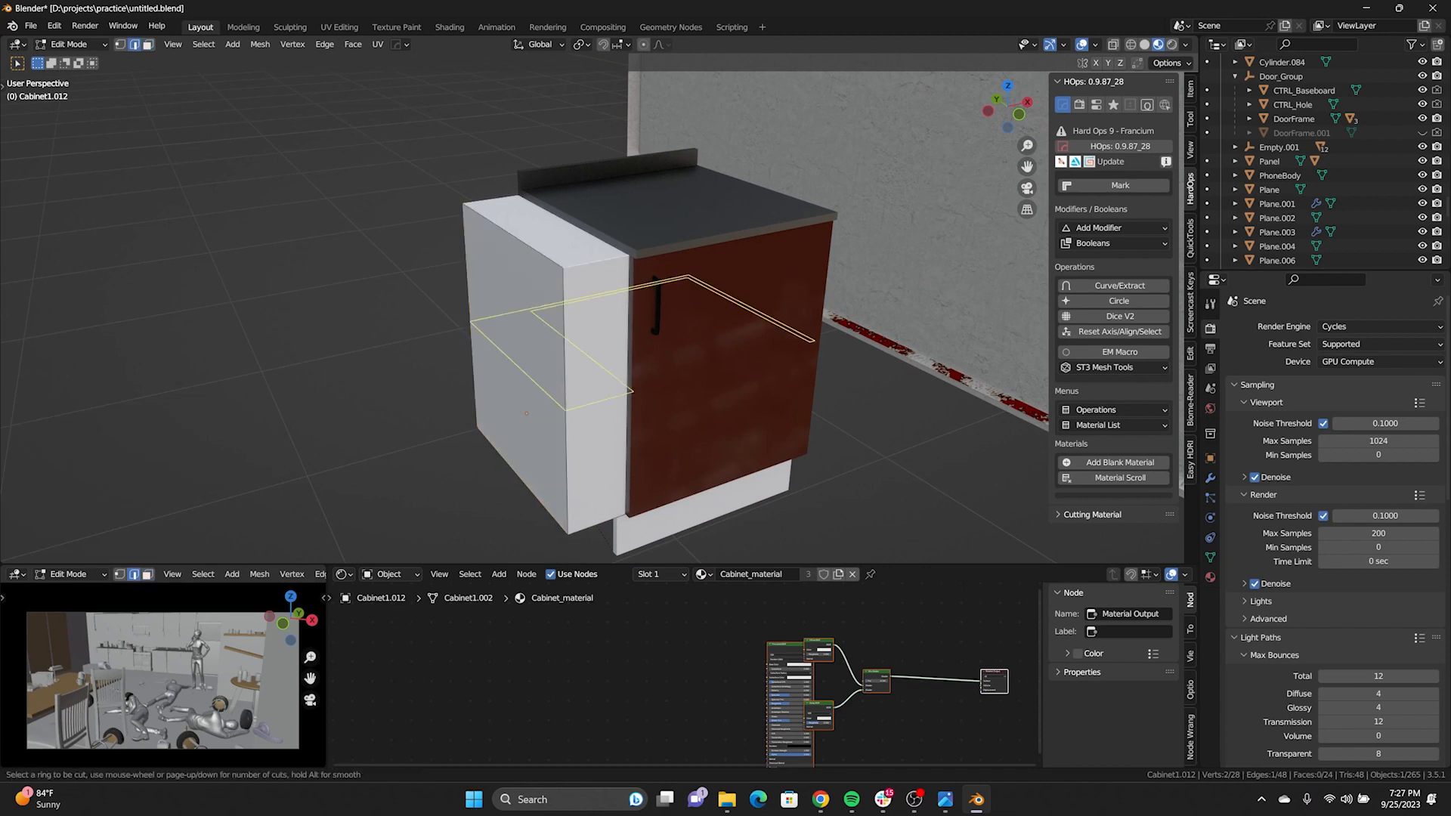
pyautogui.click(584, 262)
pyautogui.rightClick(584, 262)
pyautogui.hotkey('ctrl', 'b')
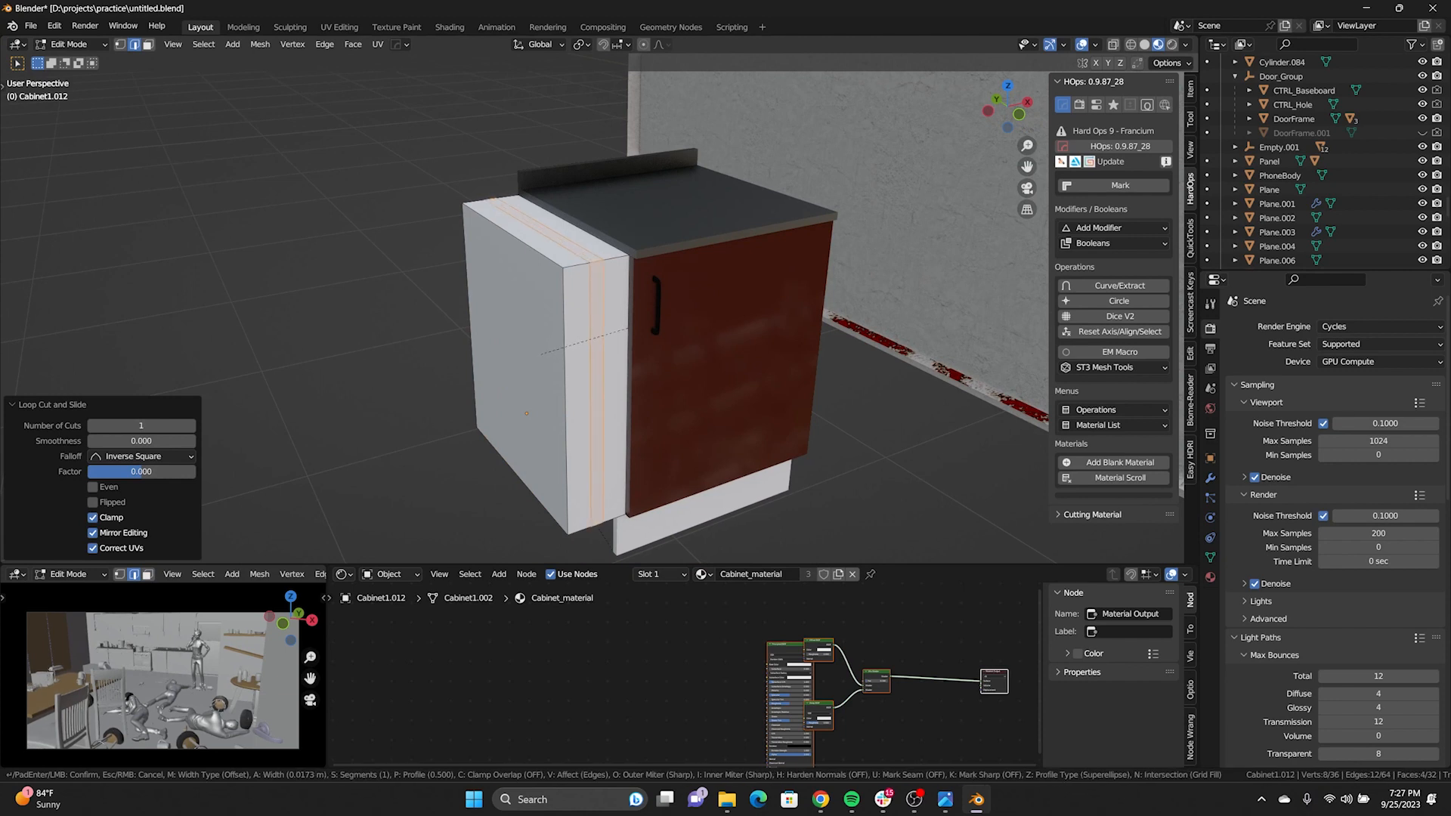
pyautogui.click(626, 373)
# Inset the bevelled strip with zero thickness and a negative depth to form a groove around the extruded section
pyautogui.press('i')
pyautogui.press('ctrl')
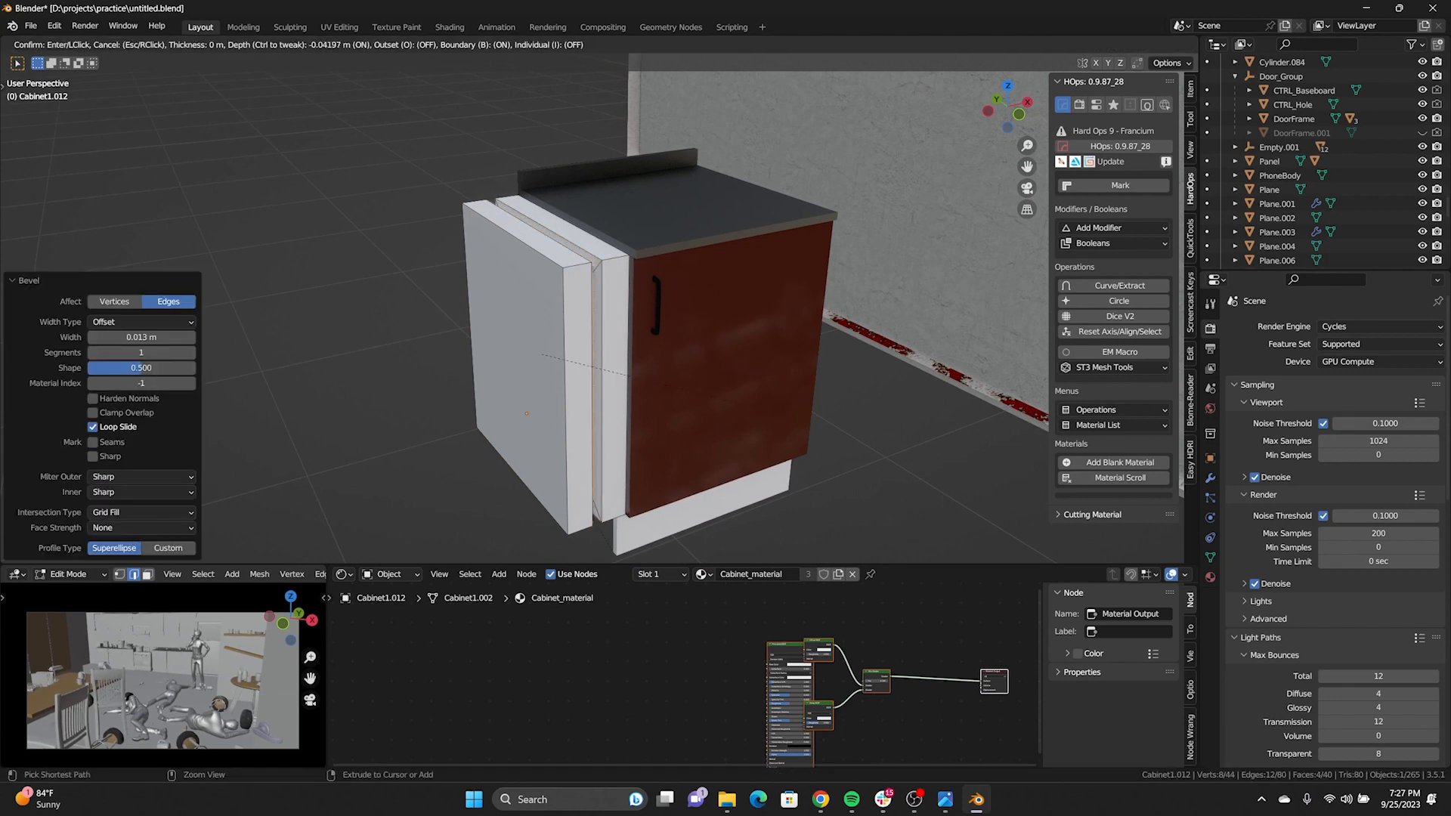
pyautogui.click(627, 375)
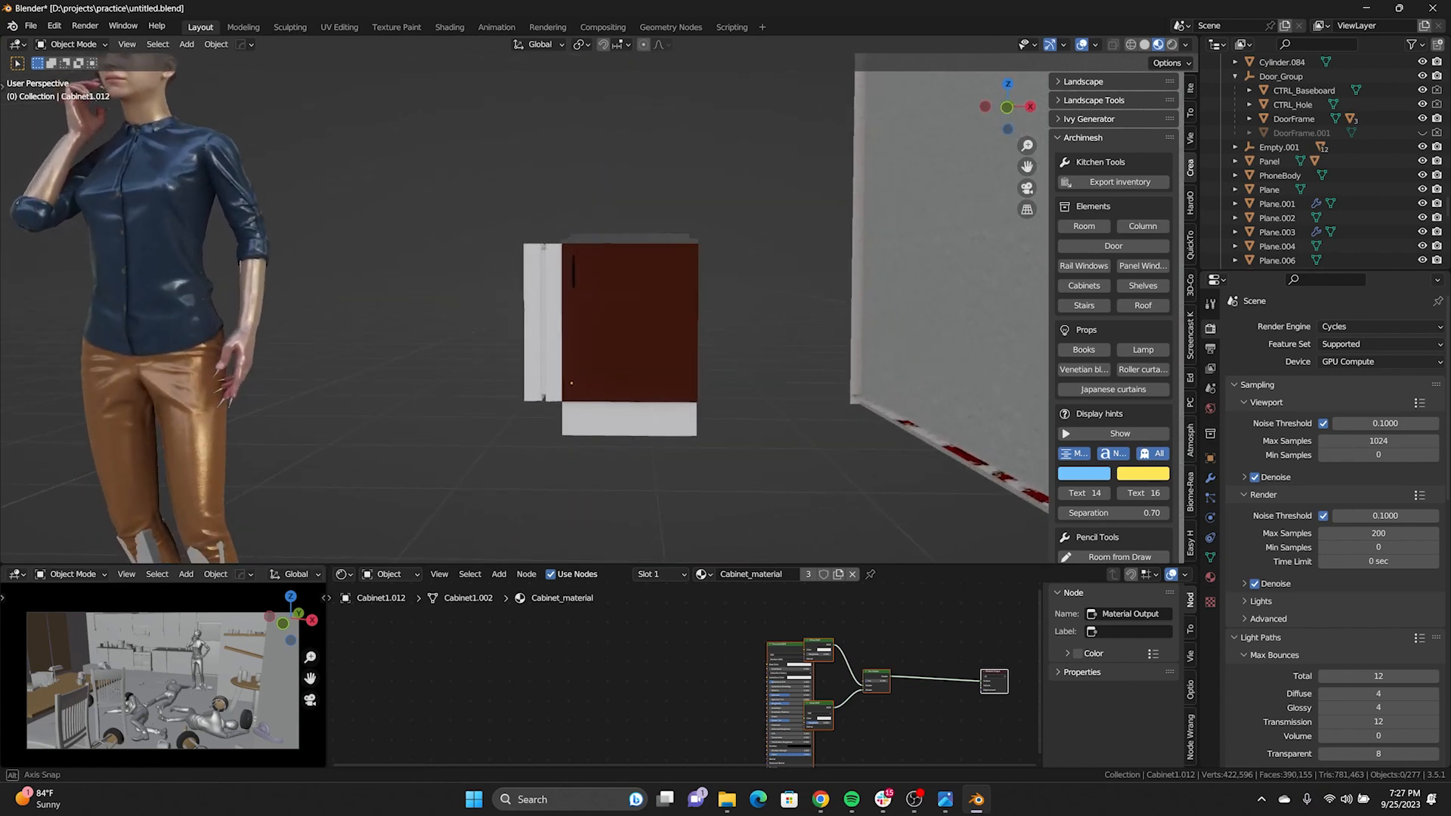
# Duplicate the cabinet door and place the copy on the far side of the grooved section, about -0.79 m along X
pyautogui.moveTo(627, 325)
pyautogui.mouseDown(button='middle')
pyautogui.moveTo(684, 355)
pyautogui.moveTo(610, 312)
pyautogui.mouseUp(button='middle')
pyautogui.click(653, 333)
pyautogui.hotkey('shift', 'd')
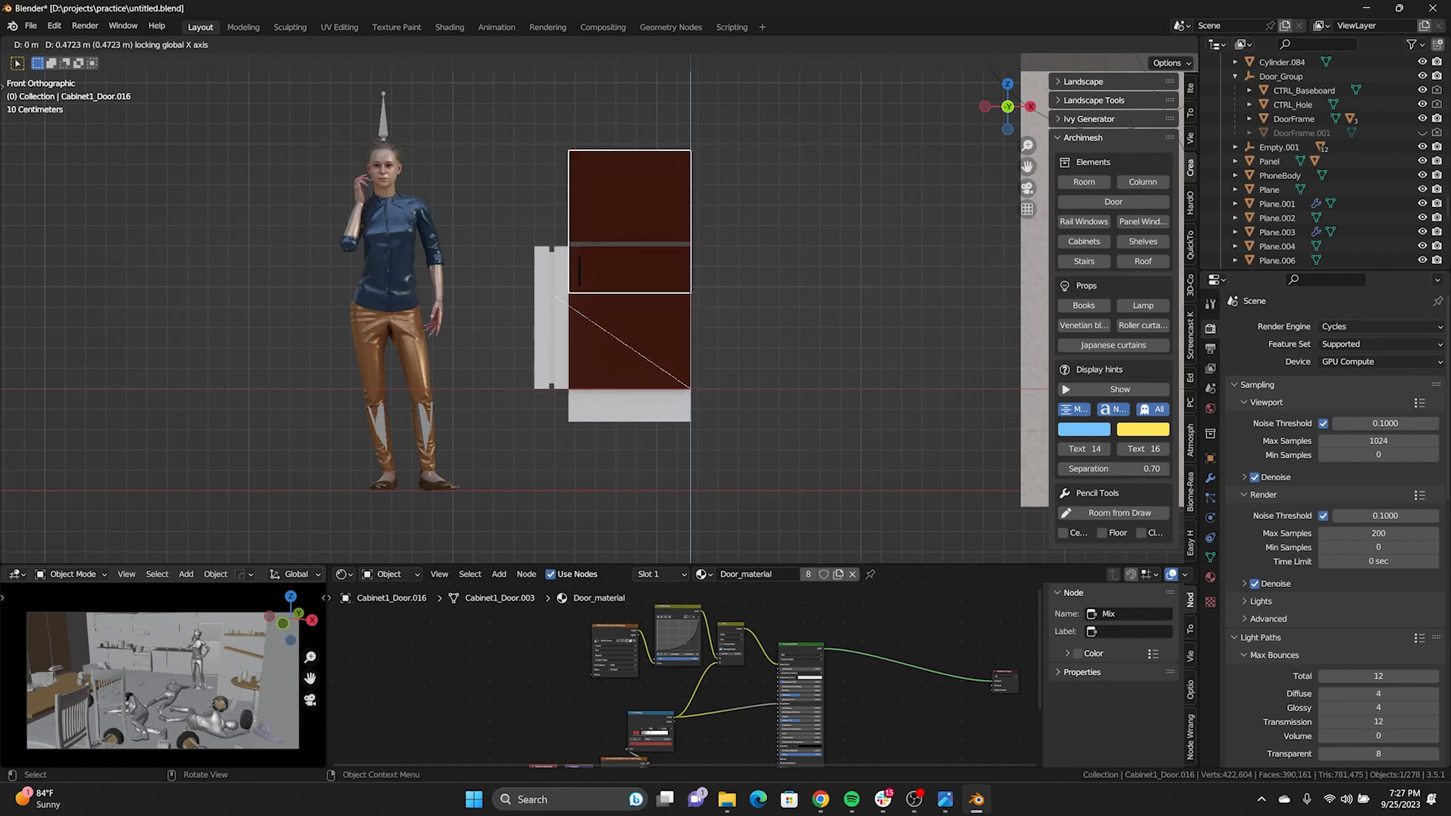
pyautogui.hotkey('shift', 'z')
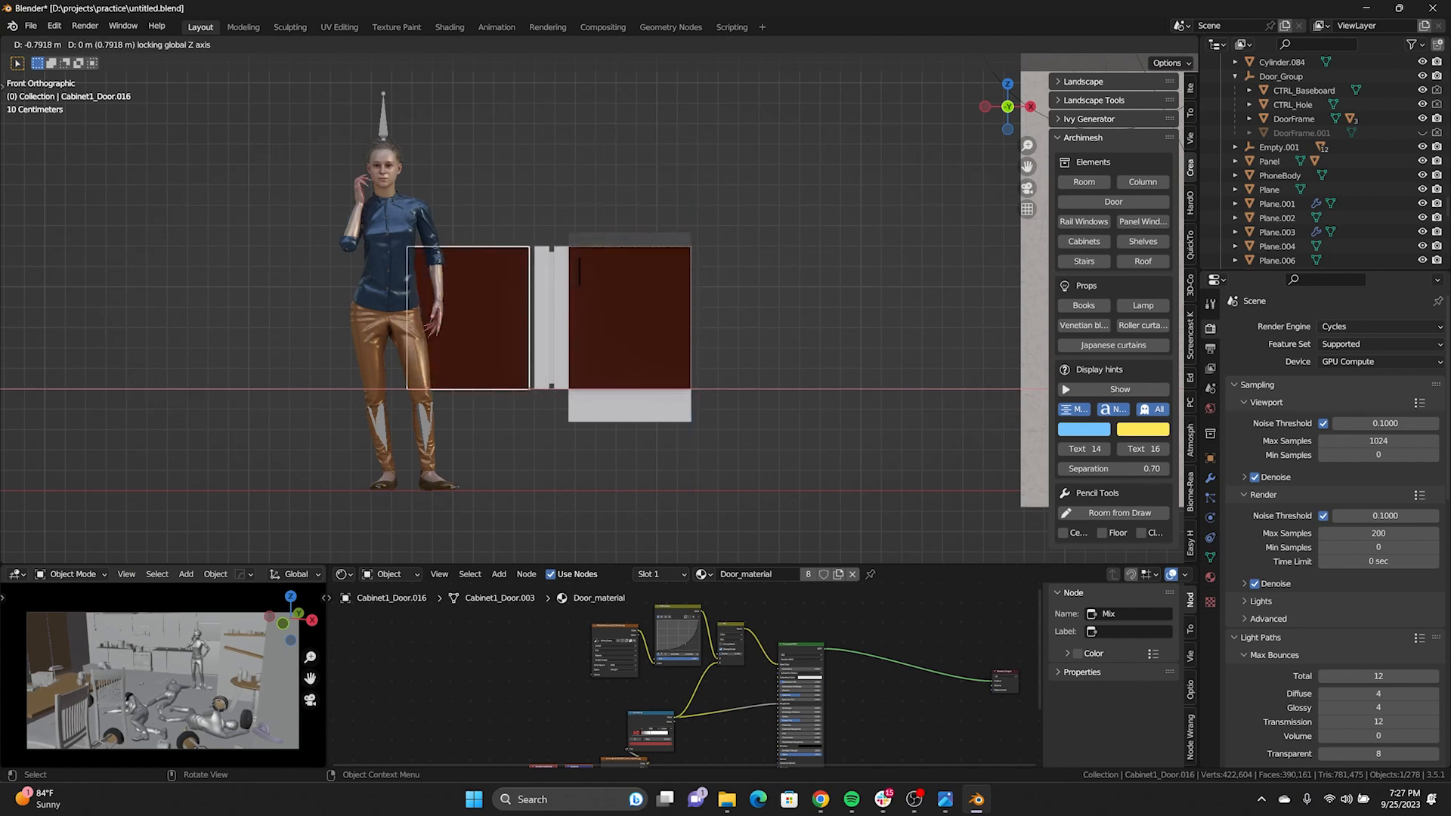
pyautogui.press('Return')
# Duplicate the cabinet body and place the copy against the grooved section, opposite the original cabinet
pyautogui.moveTo(551, 302); pyautogui.dragTo(624, 363, button='middle')
pyautogui.scroll(-2, 616, 340)
pyautogui.moveTo(529, 325); pyautogui.dragTo(661, 322, button='middle')
pyautogui.click(616, 338)
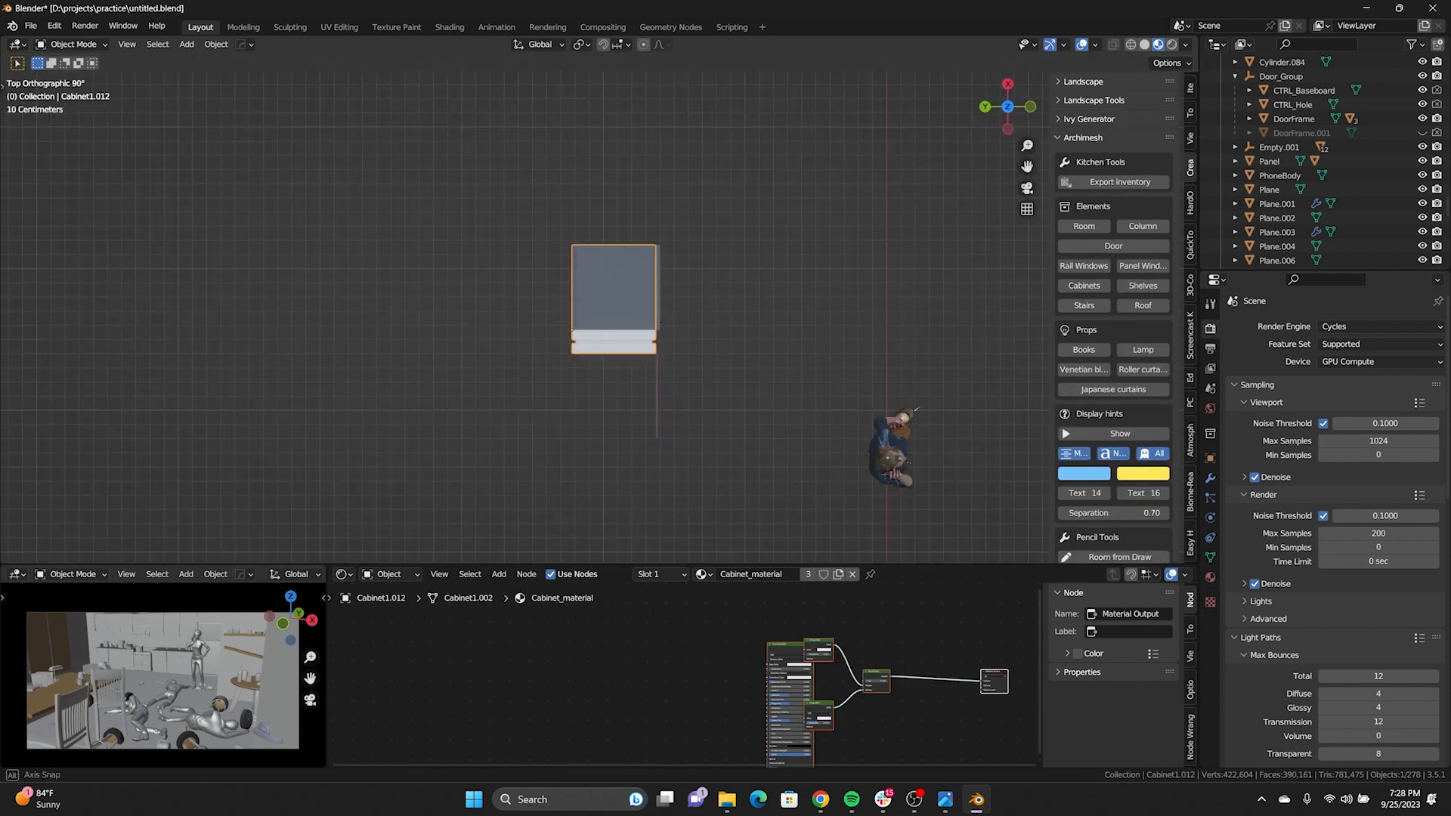
pyautogui.hotkey('shift', 'd')
pyautogui.press('x')
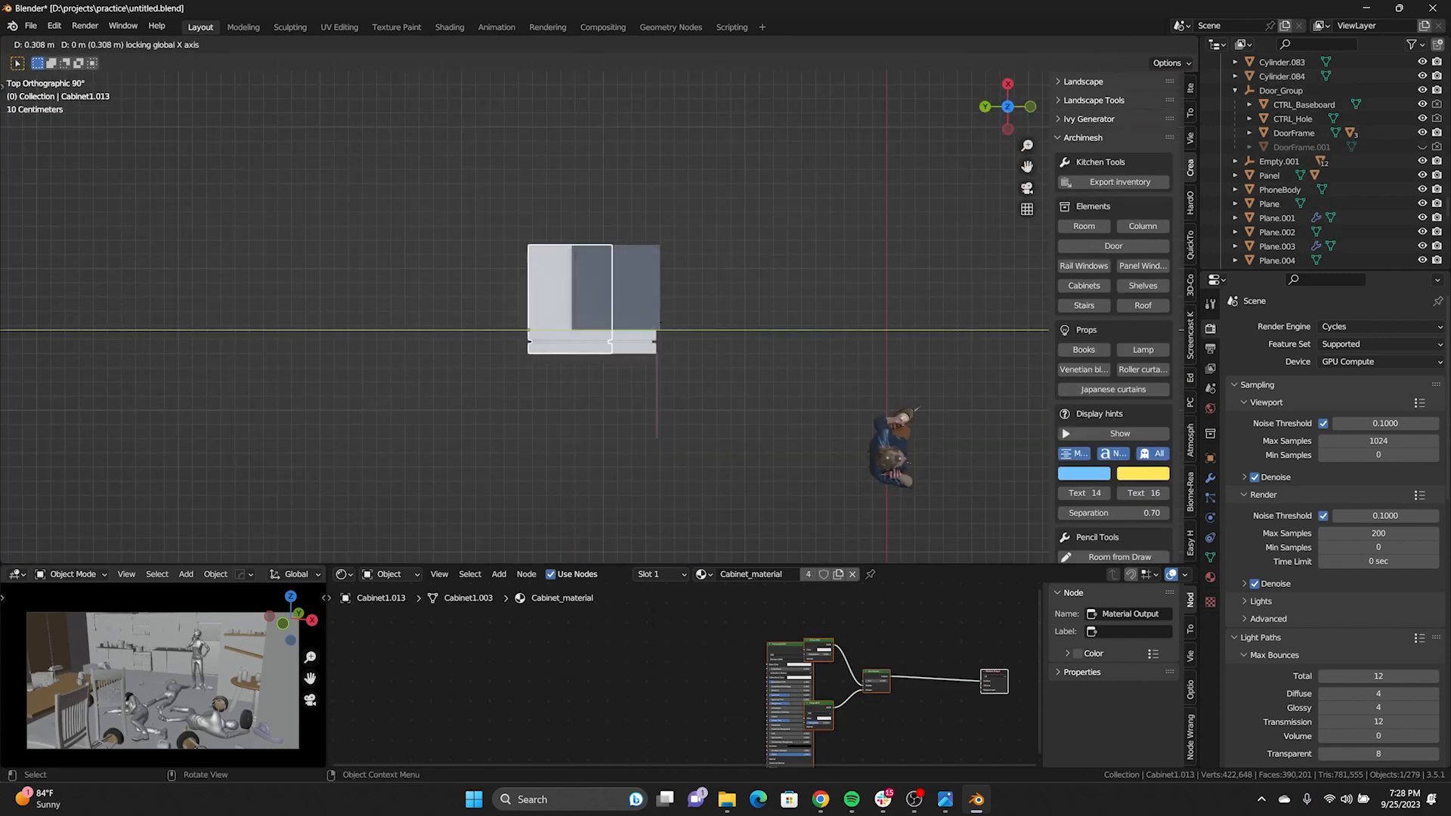
pyautogui.click(601, 325)
pyautogui.press('g')
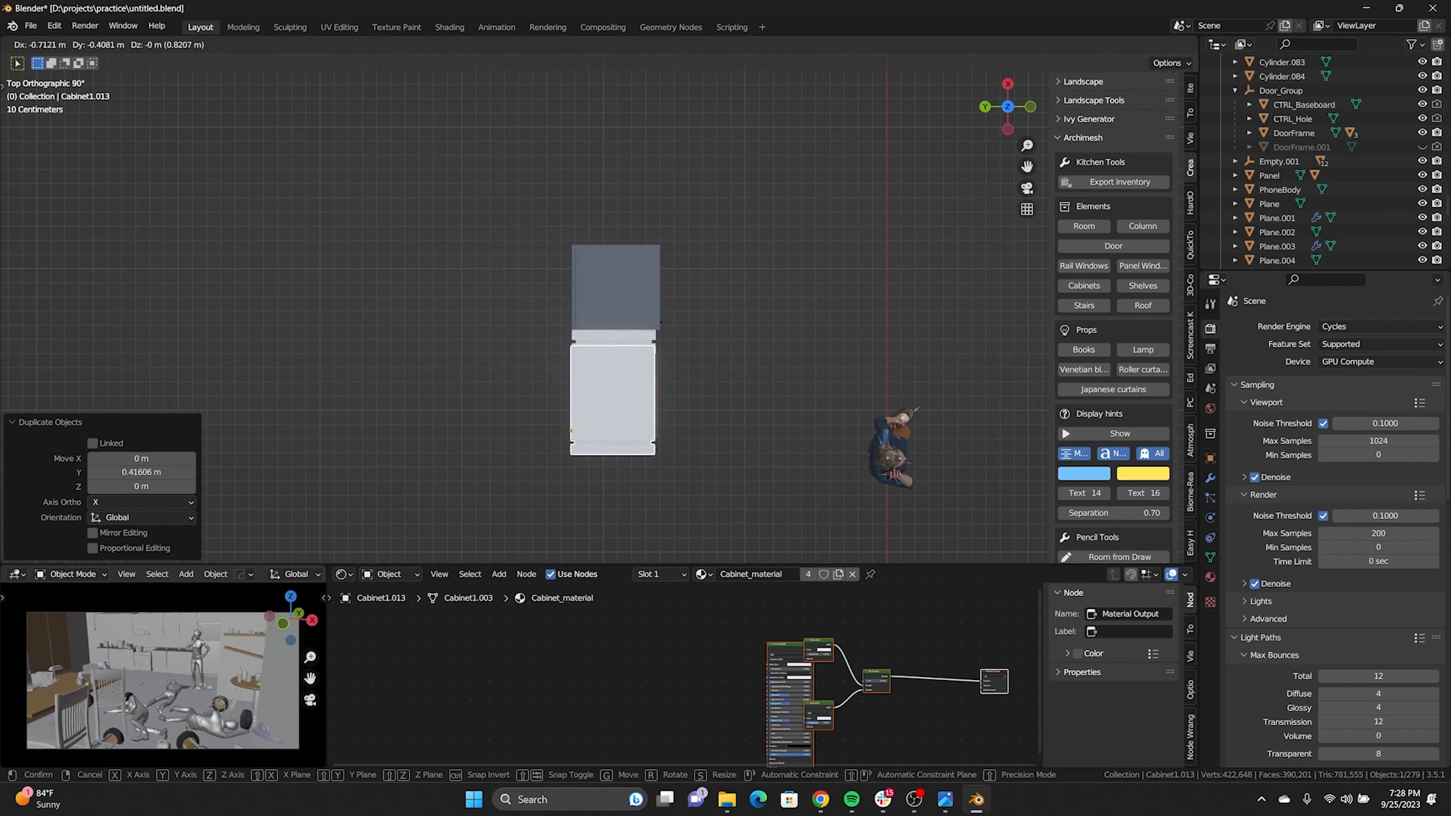
pyautogui.click(662, 428)
pyautogui.click(721, 408)
# Examine the venetian blinds in the kitchen windows from outside the wall
pyautogui.moveTo(721, 408); pyautogui.dragTo(554, 256, button='middle')
pyautogui.scroll(2, 553, 256)
pyautogui.moveTo(433, 373); pyautogui.dragTo(410, 390, button='middle')
pyautogui.scroll(-8, 561, 412)
pyautogui.moveTo(572, 406); pyautogui.dragTo(295, 380, button='middle')
pyautogui.keyDown('shift'); pyautogui.moveTo(469, 317); pyautogui.dragTo(340, 321, button='middle'); pyautogui.keyUp('shift')
pyautogui.moveTo(484, 235); pyautogui.dragTo(665, 244, button='middle')
pyautogui.scroll(8, 529, 302)
pyautogui.moveTo(483, 302); pyautogui.dragTo(725, 408, button='middle')
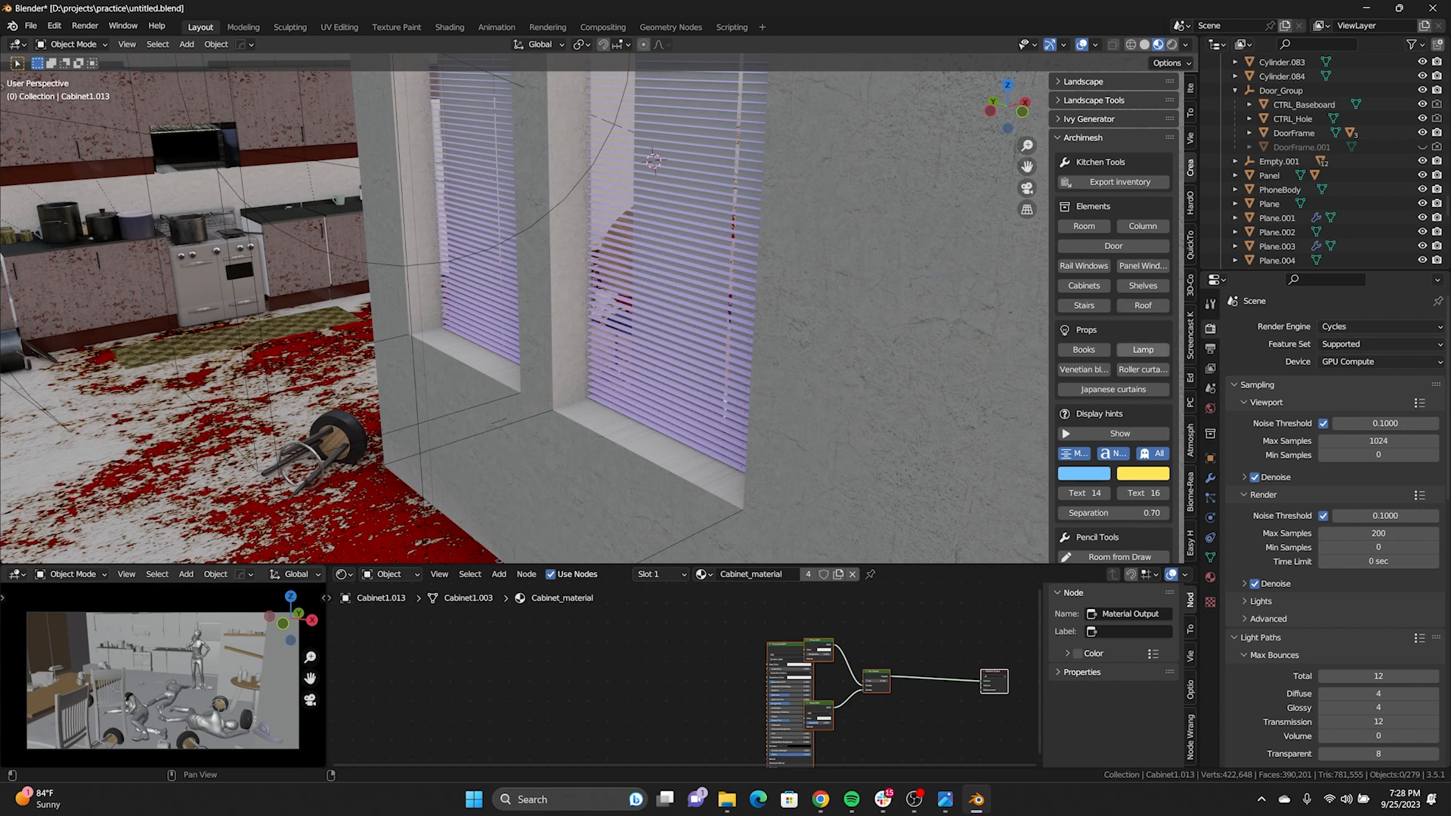
# Add a roller curtain with Archimesh and move it by -1.0469 m in X, -0.48045 m in Y and 0.81768 m in Z
pyautogui.scroll(-1, 1157, 352)
pyautogui.scroll(-1, 1143, 348)
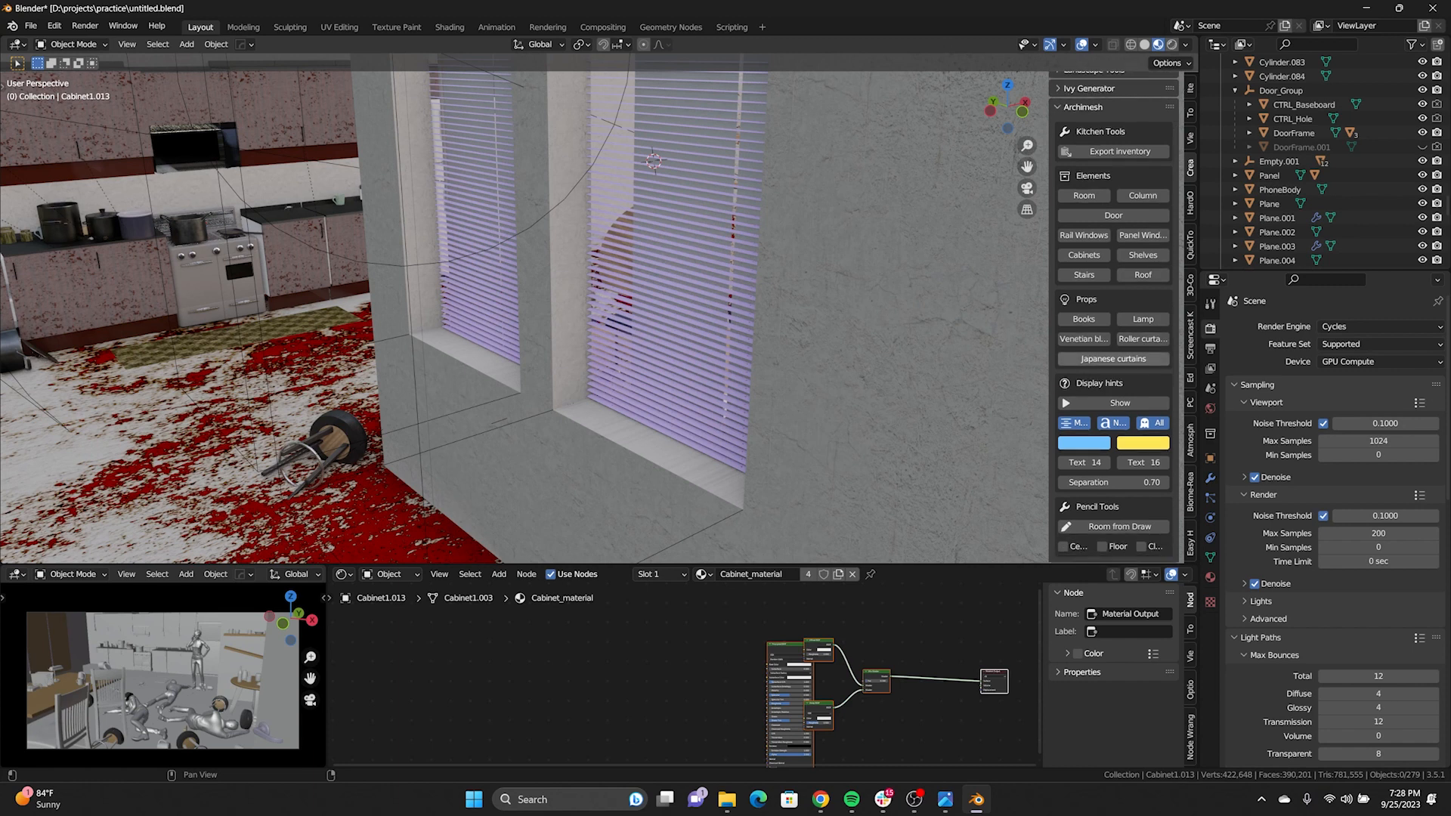
pyautogui.click(1142, 339)
pyautogui.scroll(-4, 605, 302)
pyautogui.moveTo(604, 303); pyautogui.dragTo(491, 310, button='middle')
pyautogui.keyDown('shift'); pyautogui.moveTo(680, 302); pyautogui.dragTo(469, 291, button='middle'); pyautogui.keyUp('shift')
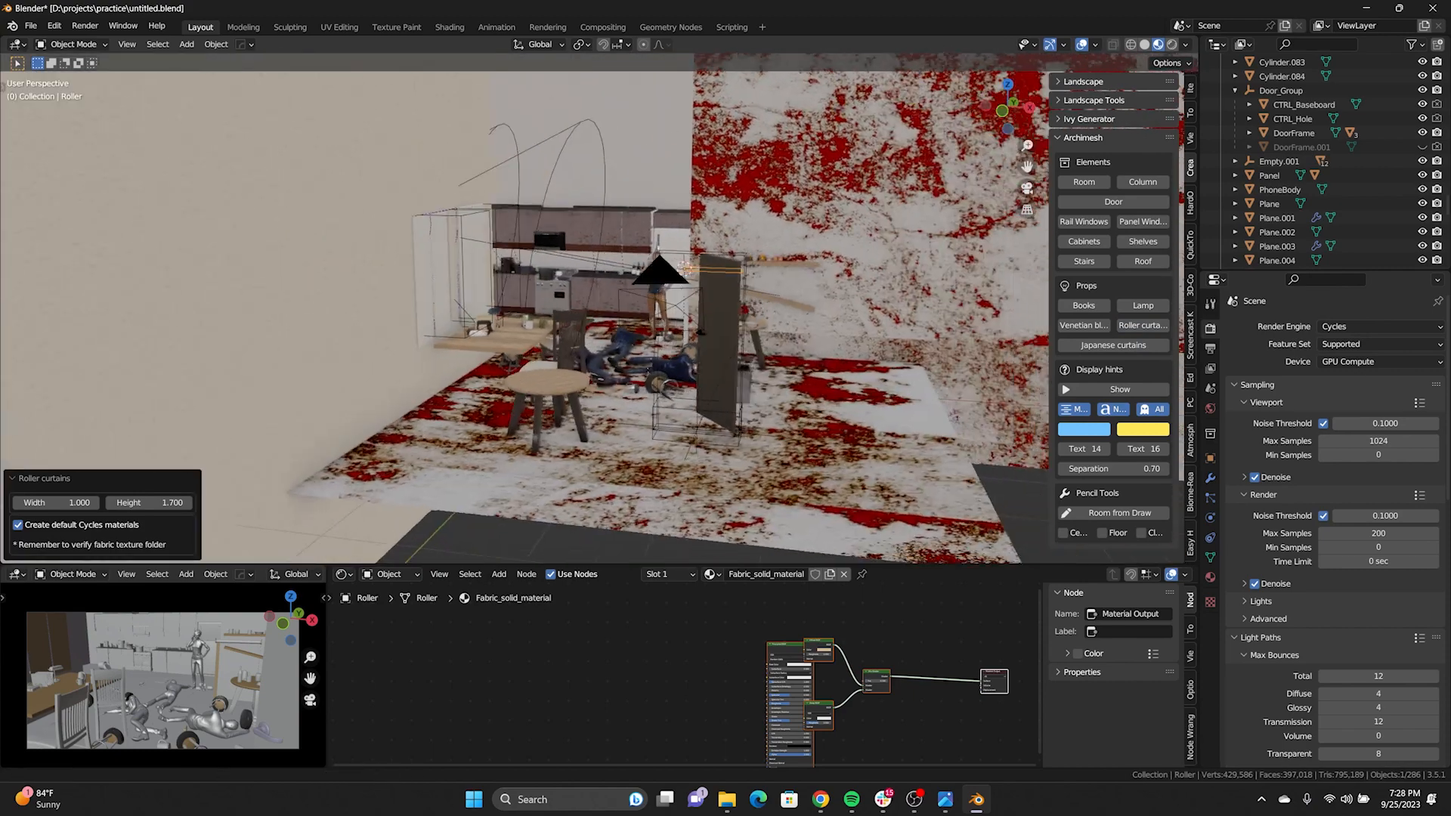
pyautogui.scroll(3, 604, 303)
pyautogui.moveTo(604, 302); pyautogui.dragTo(665, 302, button='middle')
pyautogui.scroll(2, 574, 306)
pyautogui.moveTo(665, 302)
pyautogui.mouseDown(button='middle')
pyautogui.moveTo(638, 314)
pyautogui.moveTo(658, 307)
pyautogui.mouseUp(button='middle')
pyautogui.press('g')
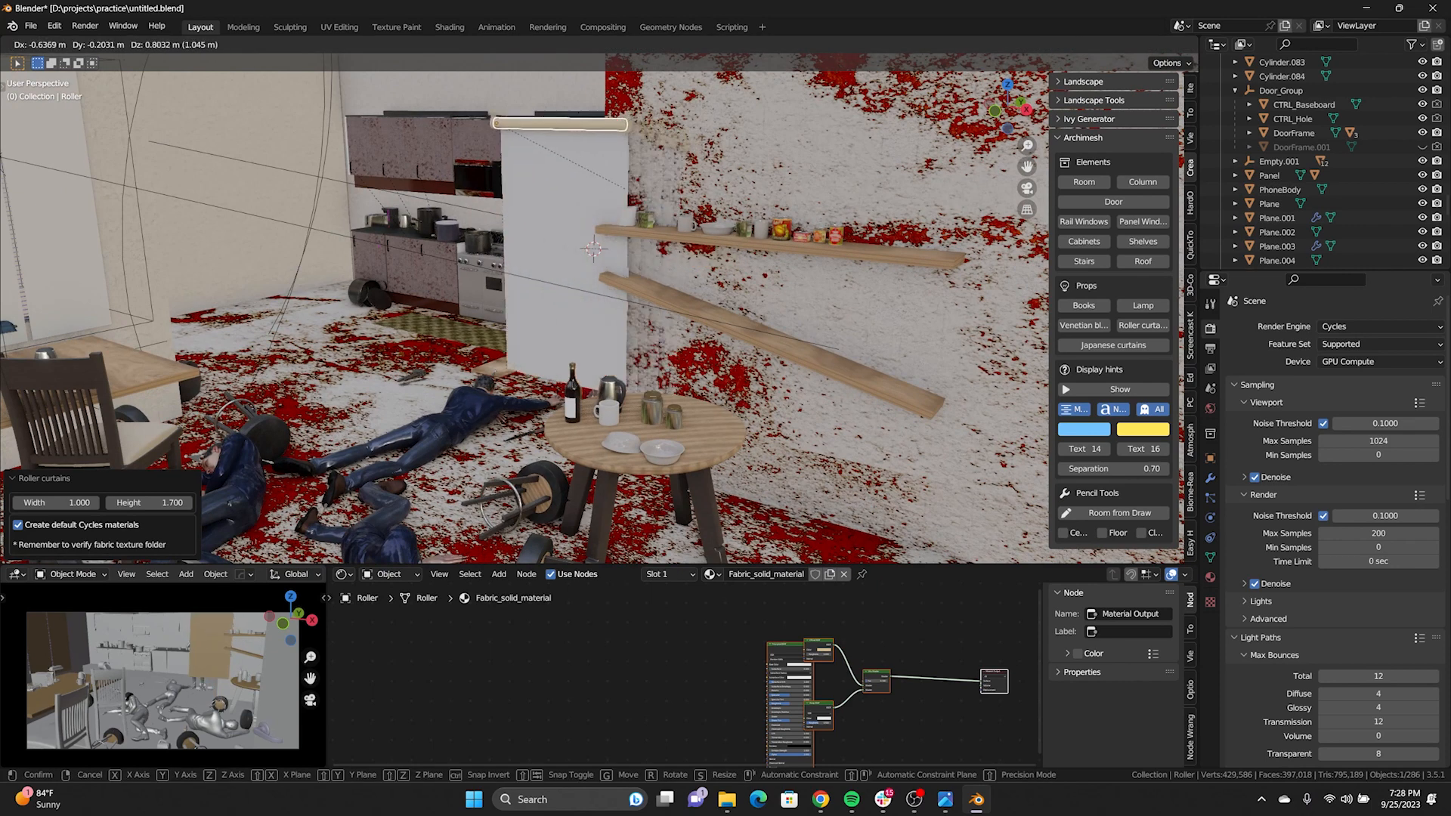
pyautogui.press('Return')
# Add a Venetian blind with Archimesh and move it by -1.6883 m in X and 0.83213 m in Z from the front view
pyautogui.moveTo(642, 227); pyautogui.dragTo(1225, 246, button='middle')
pyautogui.moveTo(264, 424); pyautogui.dragTo(345, 294, button='middle')
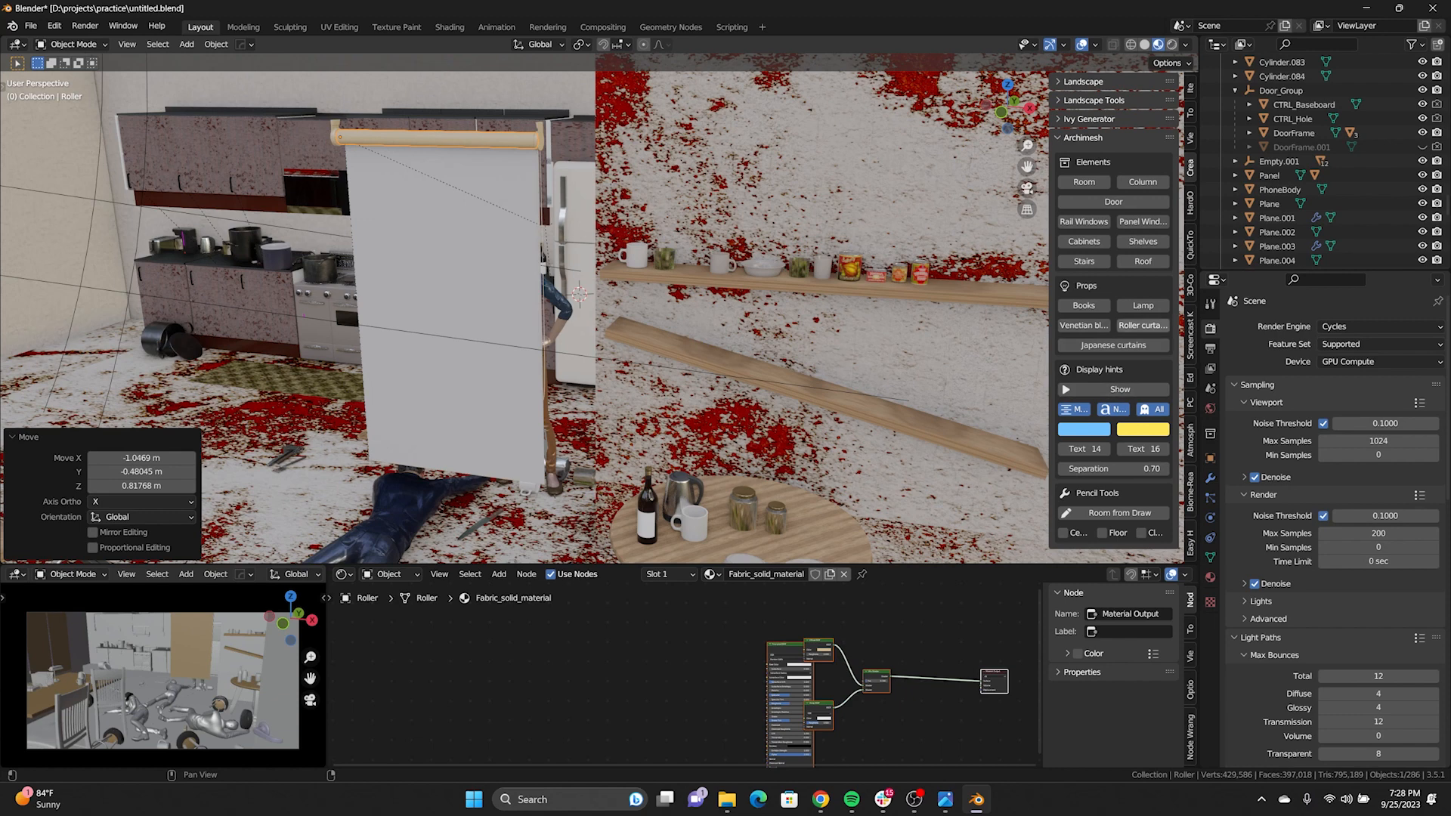
pyautogui.scroll(-3, 680, 356)
pyautogui.moveTo(681, 355); pyautogui.dragTo(718, 310, button='middle')
pyautogui.press('g')
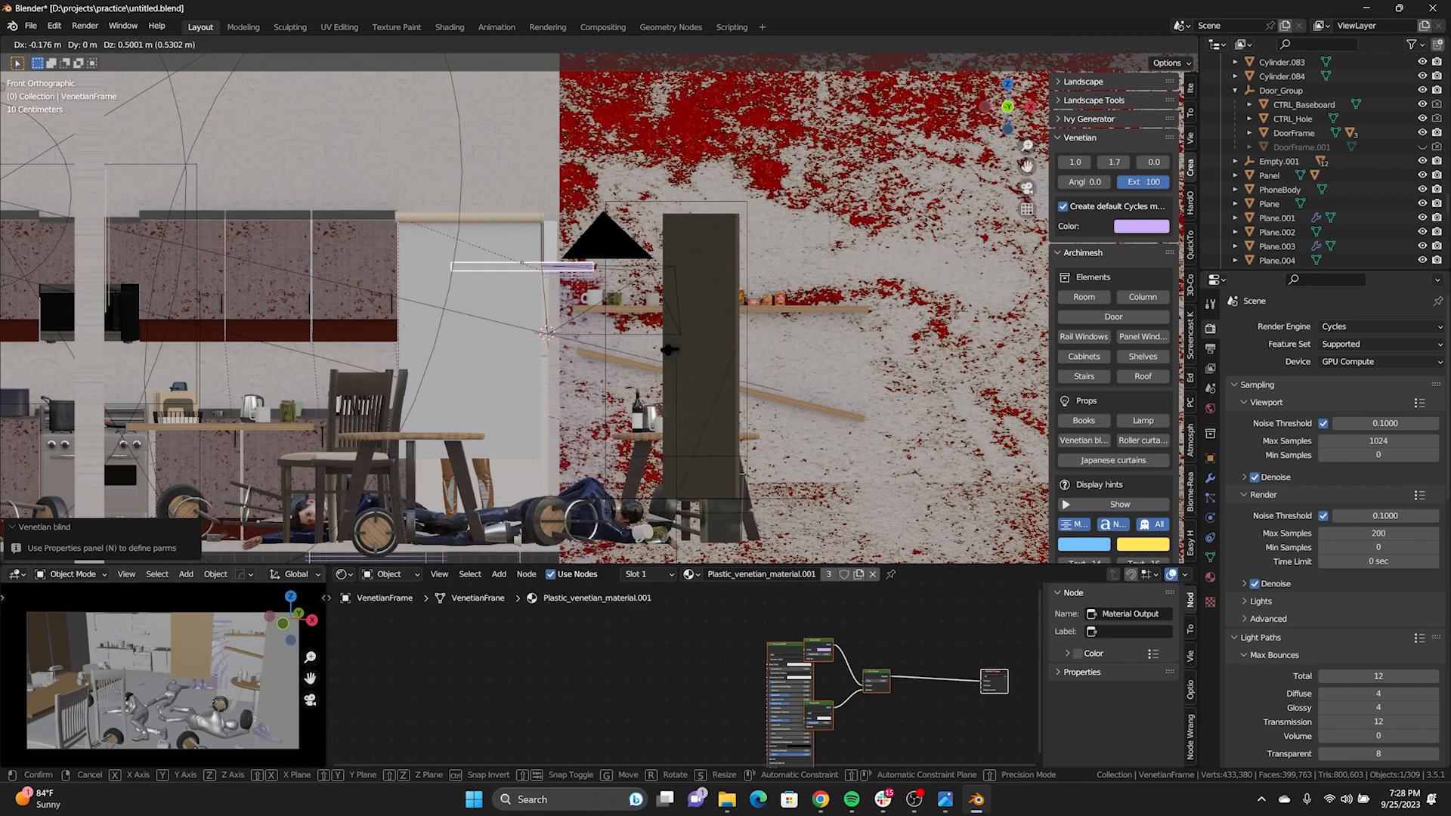
pyautogui.click(469, 216)
# Examine the mugs, glasses, bowl and food cans arranged on the wall shelves
pyautogui.moveTo(468, 215); pyautogui.dragTo(801, 231, button='middle')
pyautogui.moveTo(574, 325); pyautogui.dragTo(485, 170, button='middle')
pyautogui.scroll(8, 601, 302)
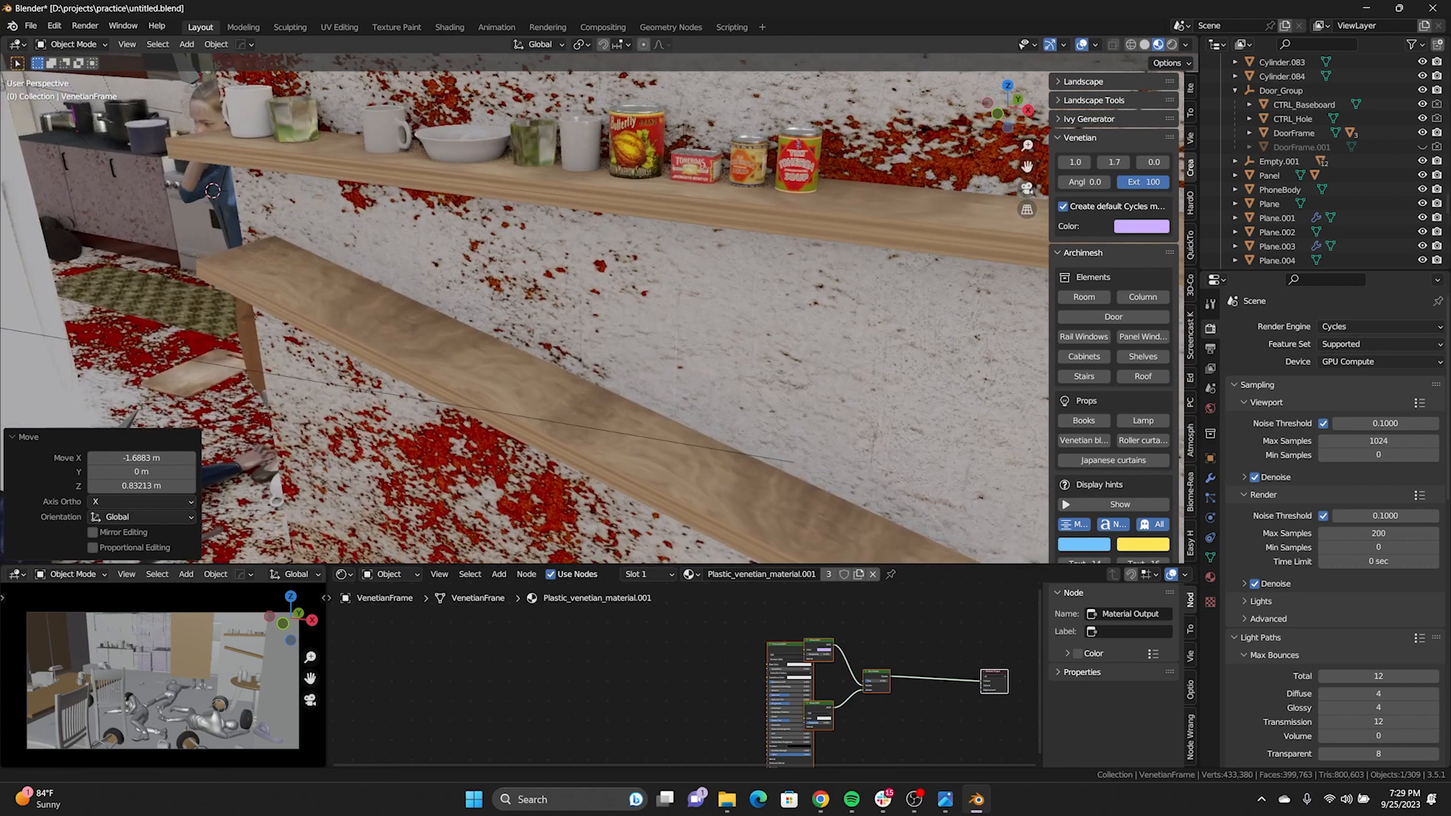
pyautogui.keyDown('shift'); pyautogui.moveTo(529, 302); pyautogui.dragTo(523, 319, button='middle'); pyautogui.keyUp('shift')
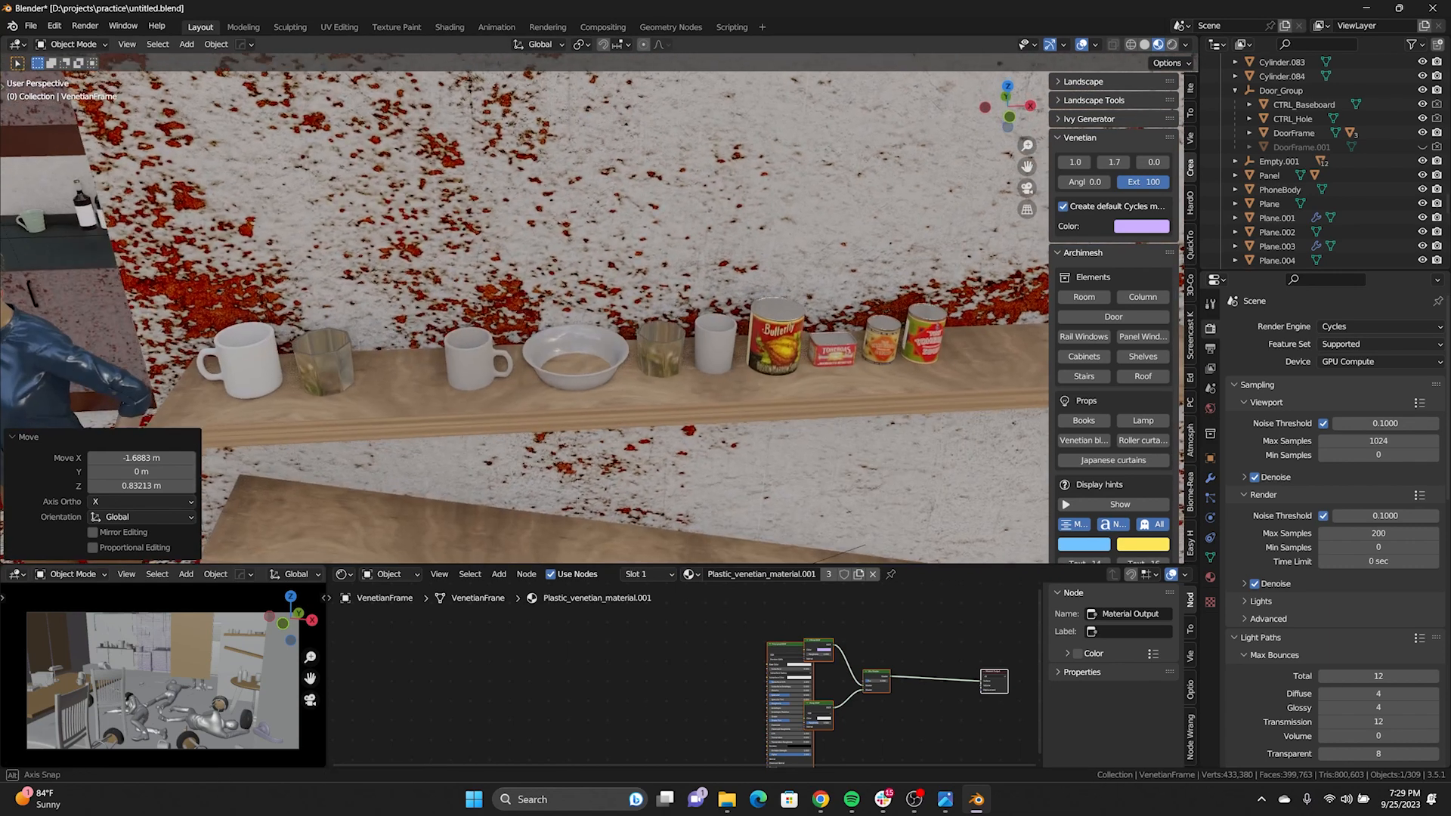
pyautogui.moveTo(530, 303); pyautogui.dragTo(629, 303, button='middle')
pyautogui.scroll(-4, 530, 302)
# Inspect the stove, pots, counters and fallen cookware, and look over the bodies, furniture and whole room
pyautogui.keyDown('shift'); pyautogui.moveTo(378, 317); pyautogui.dragTo(892, 288, button='middle'); pyautogui.keyUp('shift')
pyautogui.scroll(4, 529, 302)
pyautogui.keyDown('shift'); pyautogui.moveTo(378, 264); pyautogui.dragTo(688, 468, button='middle'); pyautogui.keyUp('shift')
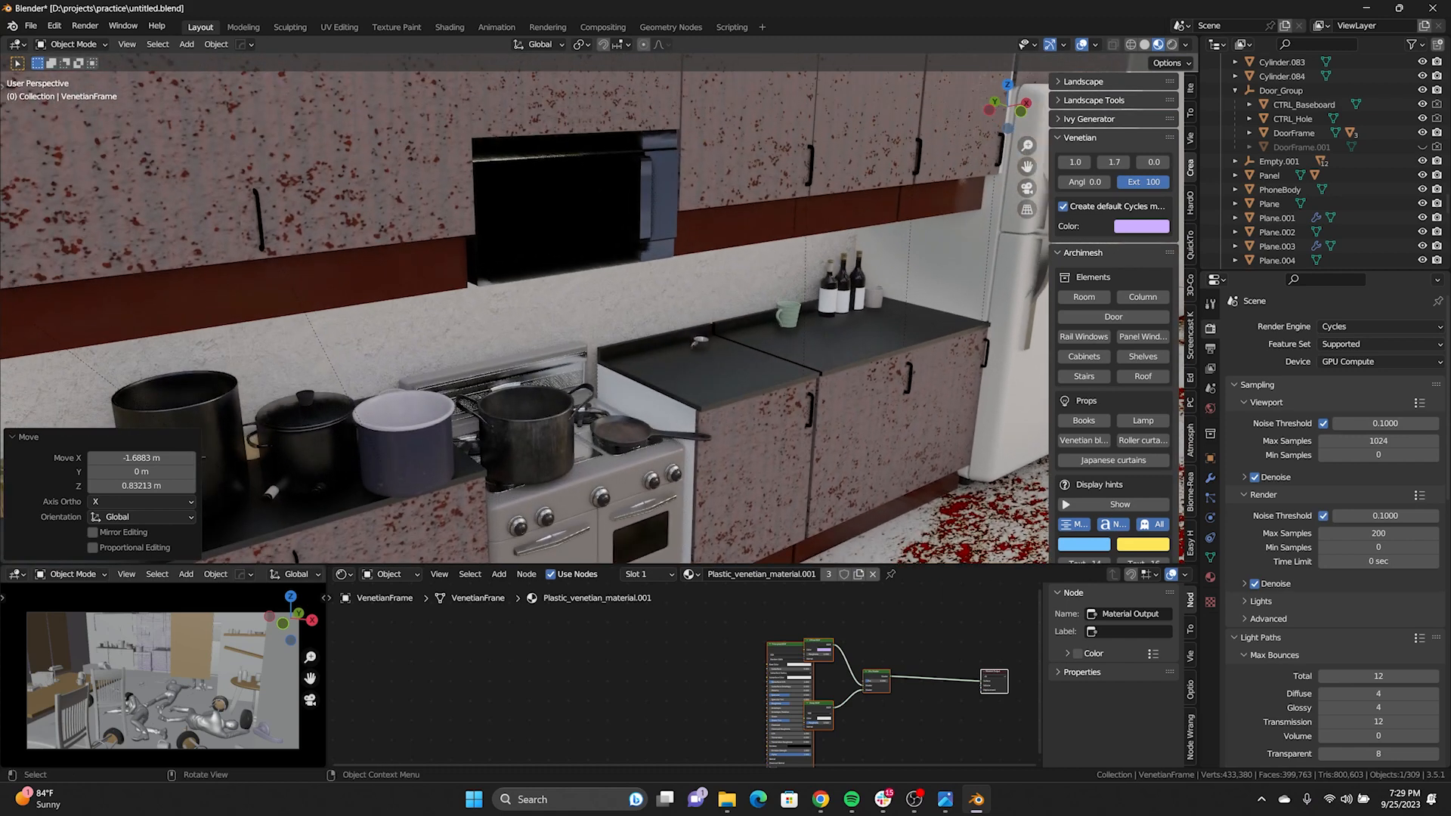
pyautogui.moveTo(590, 302); pyautogui.dragTo(487, 304, button='middle')
pyautogui.keyDown('shift'); pyautogui.moveTo(378, 341); pyautogui.dragTo(881, 104, button='middle'); pyautogui.keyUp('shift')
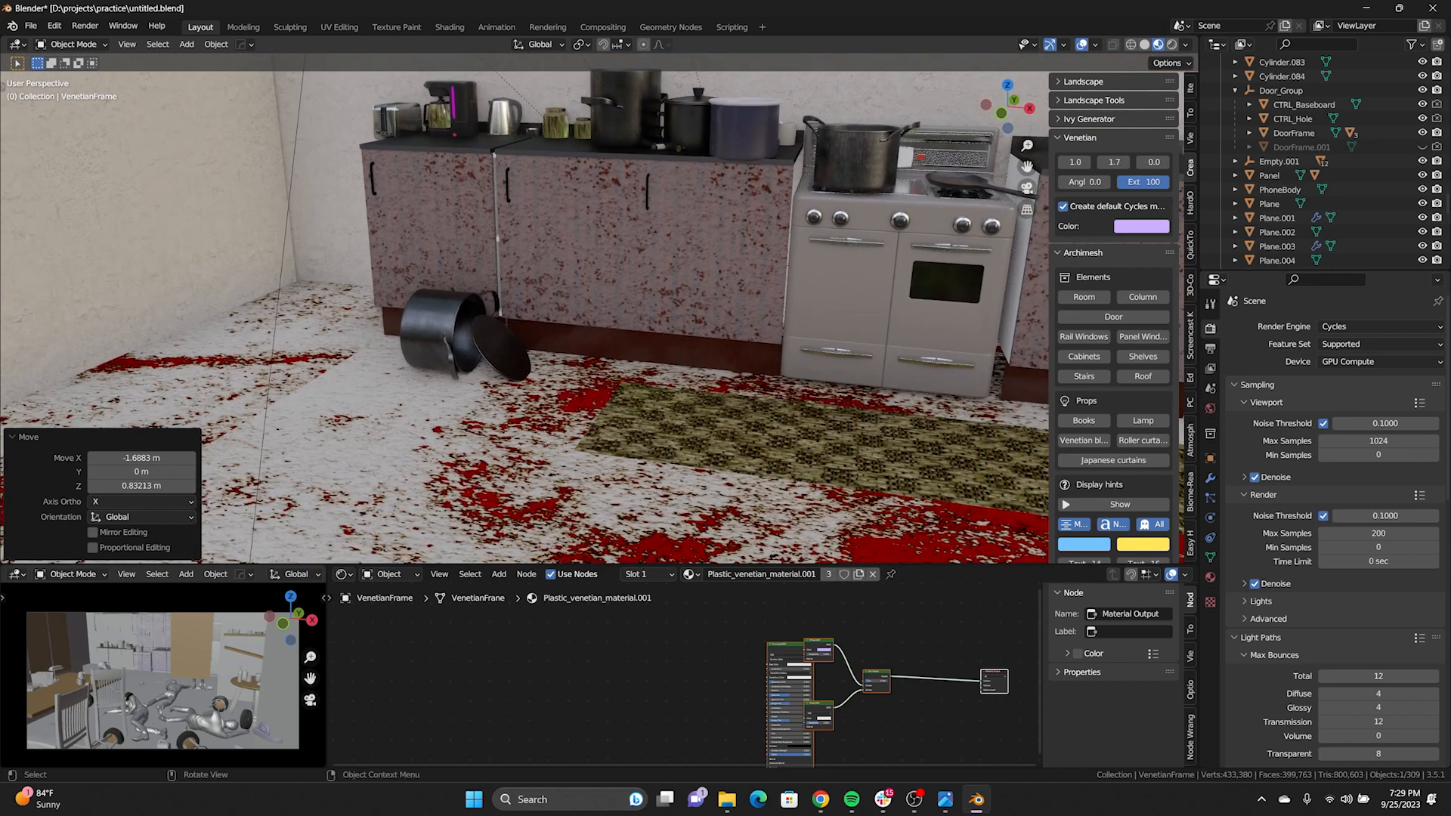
pyautogui.scroll(-5, 529, 303)
pyautogui.scroll(-3, 529, 302)
pyautogui.keyDown('shift'); pyautogui.moveTo(756, 362); pyautogui.dragTo(412, 246, button='middle'); pyautogui.keyUp('shift')
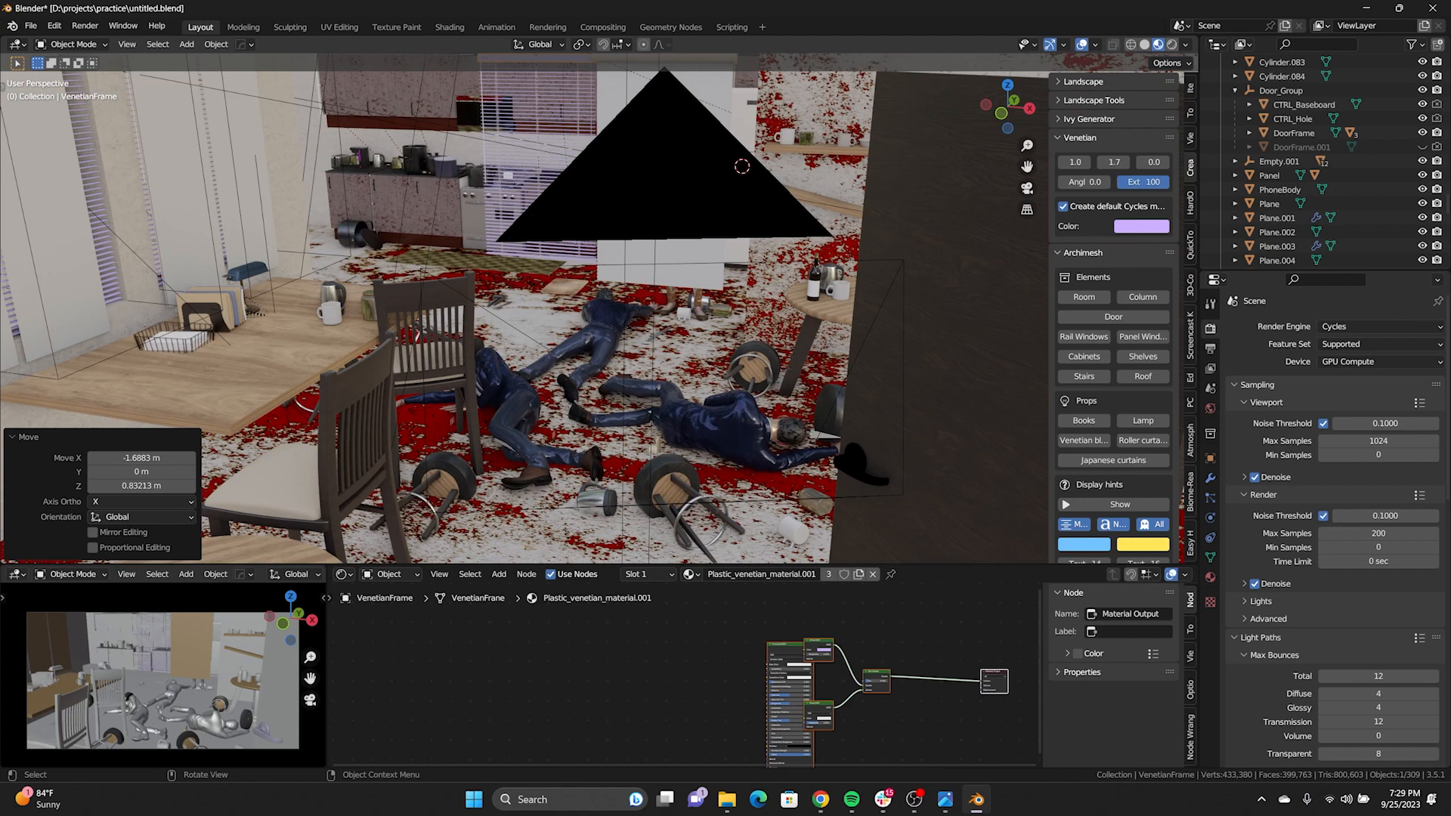
pyautogui.scroll(-5, 527, 176)
pyautogui.moveTo(604, 317)
pyautogui.mouseDown(button='middle')
pyautogui.moveTo(594, 307)
pyautogui.moveTo(616, 304)
pyautogui.mouseUp(button='middle')
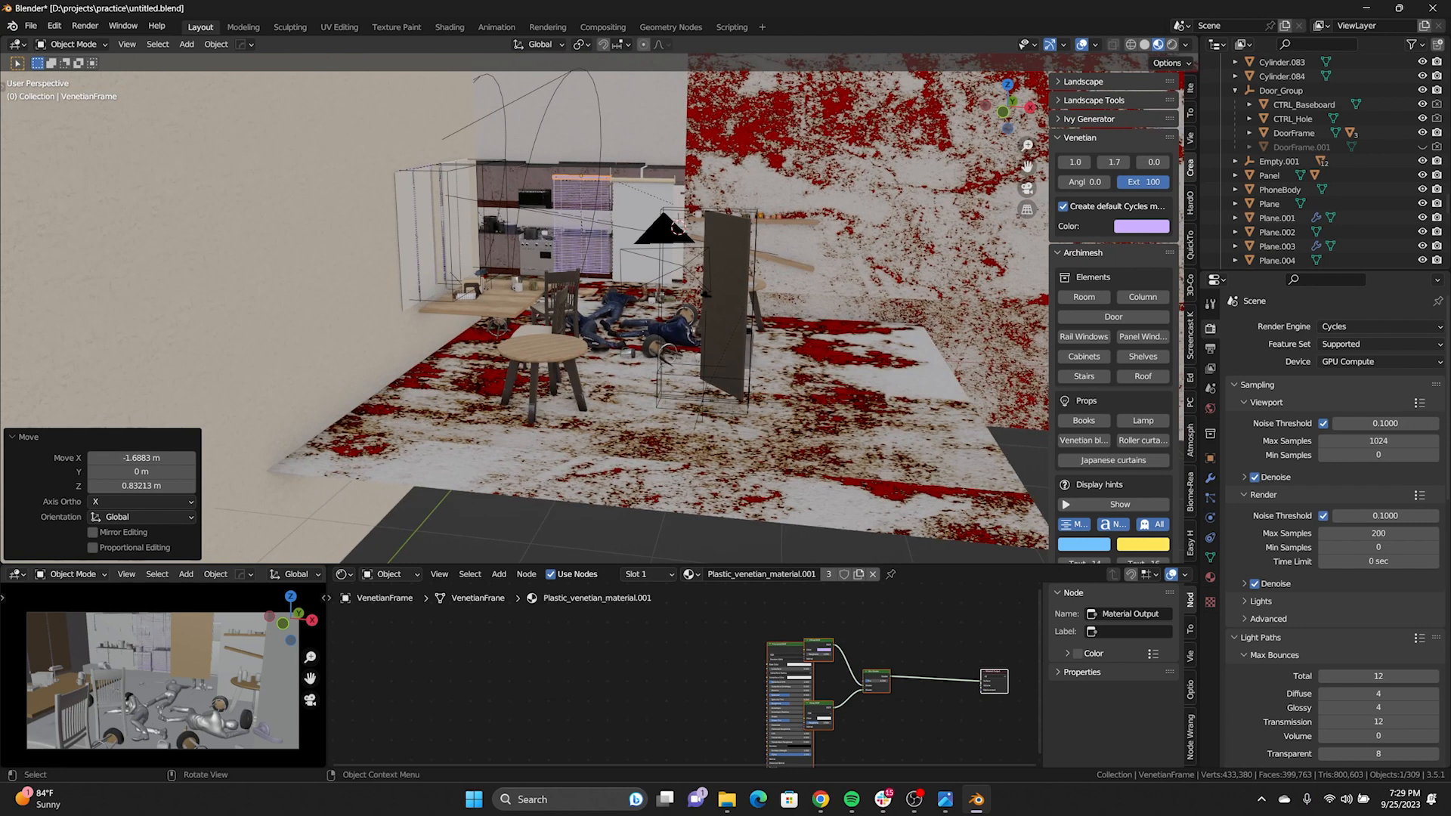
pyautogui.scroll(-5, 679, 228)
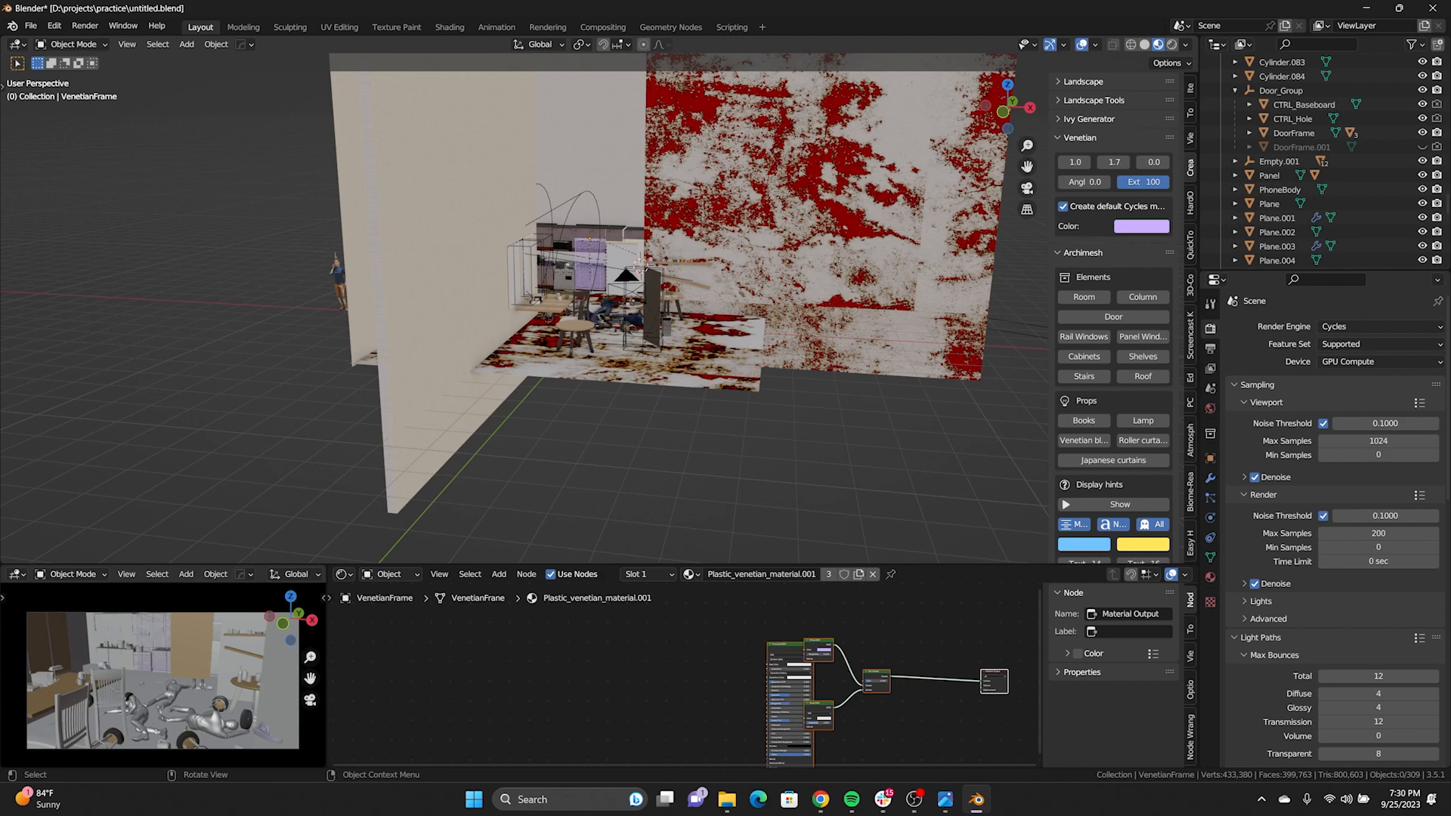
# Delete the demonstration Venetian blind and roller curtain from the kitchen
pyautogui.moveTo(597, 303); pyautogui.dragTo(696, 380, button='middle')
pyautogui.scroll(8, 635, 319)
pyautogui.scroll(-4, 623, 227)
pyautogui.moveTo(624, 227); pyautogui.dragTo(597, 219, button='middle')
pyautogui.click(593, 217)
pyautogui.press('Delete')
pyautogui.click(732, 333)
pyautogui.press('Delete')
# Select the Spot.001 light near the kitchen window
pyautogui.scroll(-5, 731, 332)
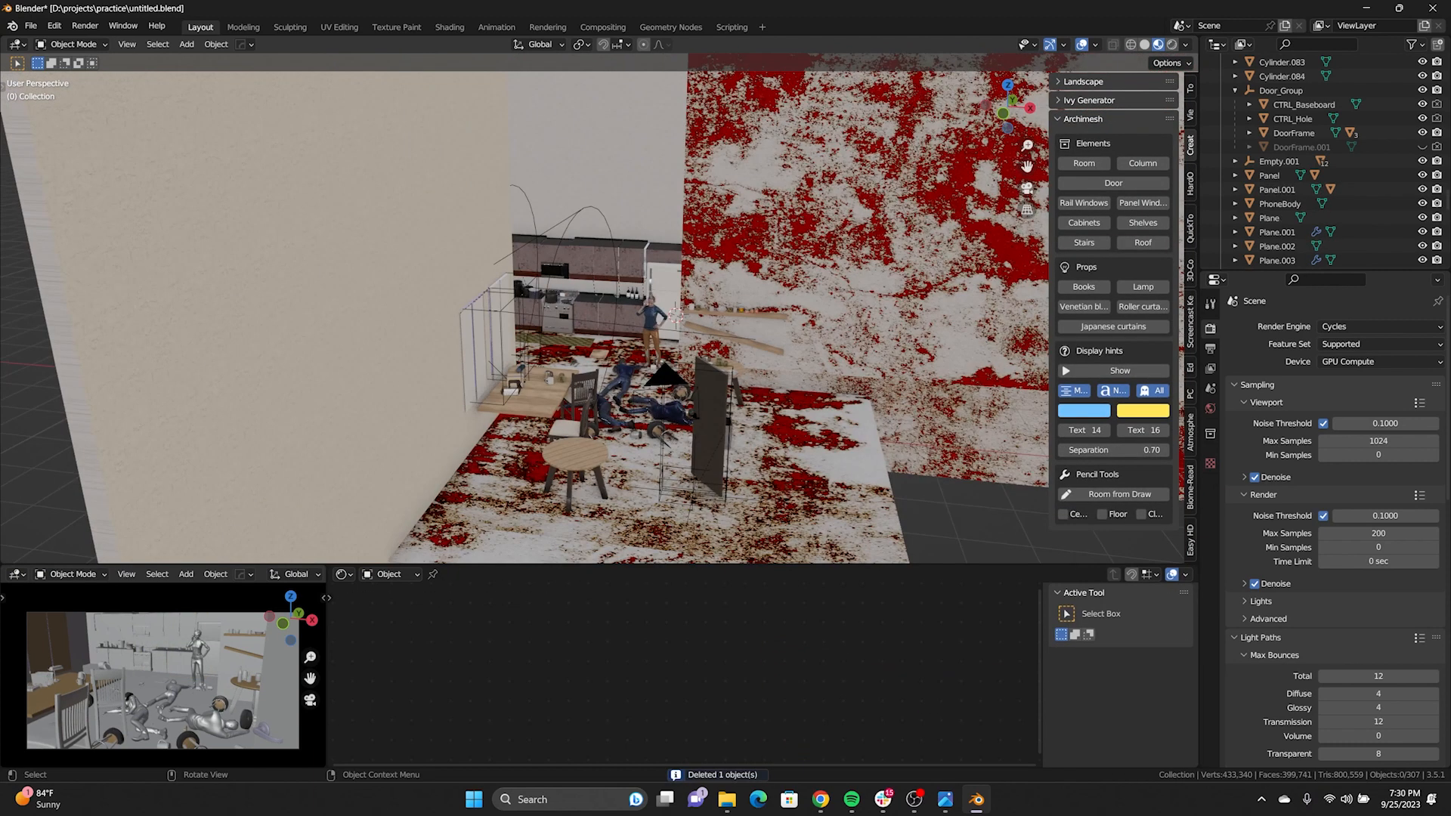
pyautogui.scroll(1, 732, 333)
pyautogui.moveTo(732, 333); pyautogui.dragTo(764, 333, button='middle')
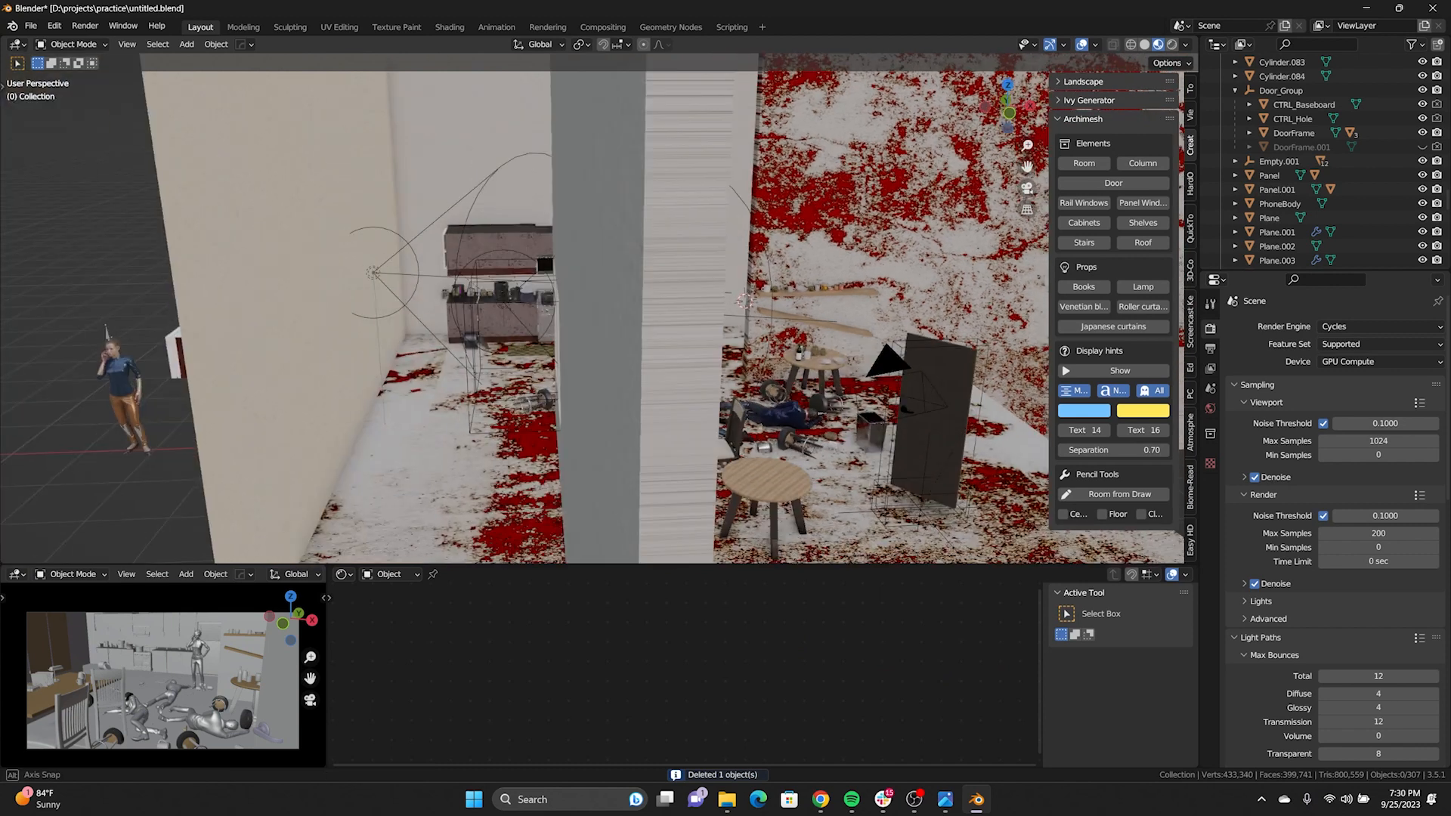
pyautogui.scroll(-3, 763, 333)
pyautogui.click(656, 311)
pyautogui.click(656, 311)
pyautogui.moveTo(656, 311); pyautogui.dragTo(644, 346, button='middle')
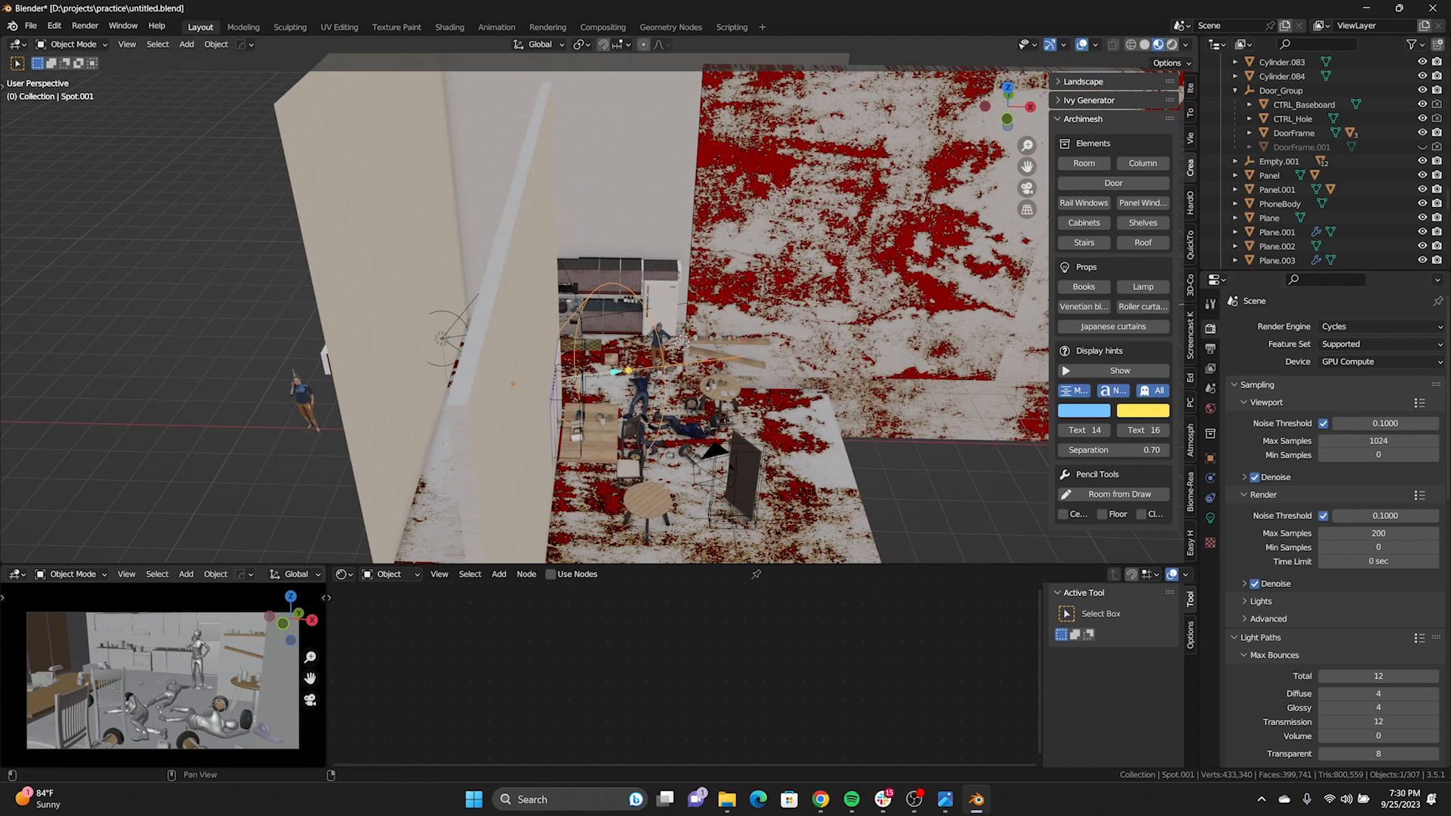
# Preview the lighting with rendered viewport shading through the scene camera
pyautogui.click(1172, 44)
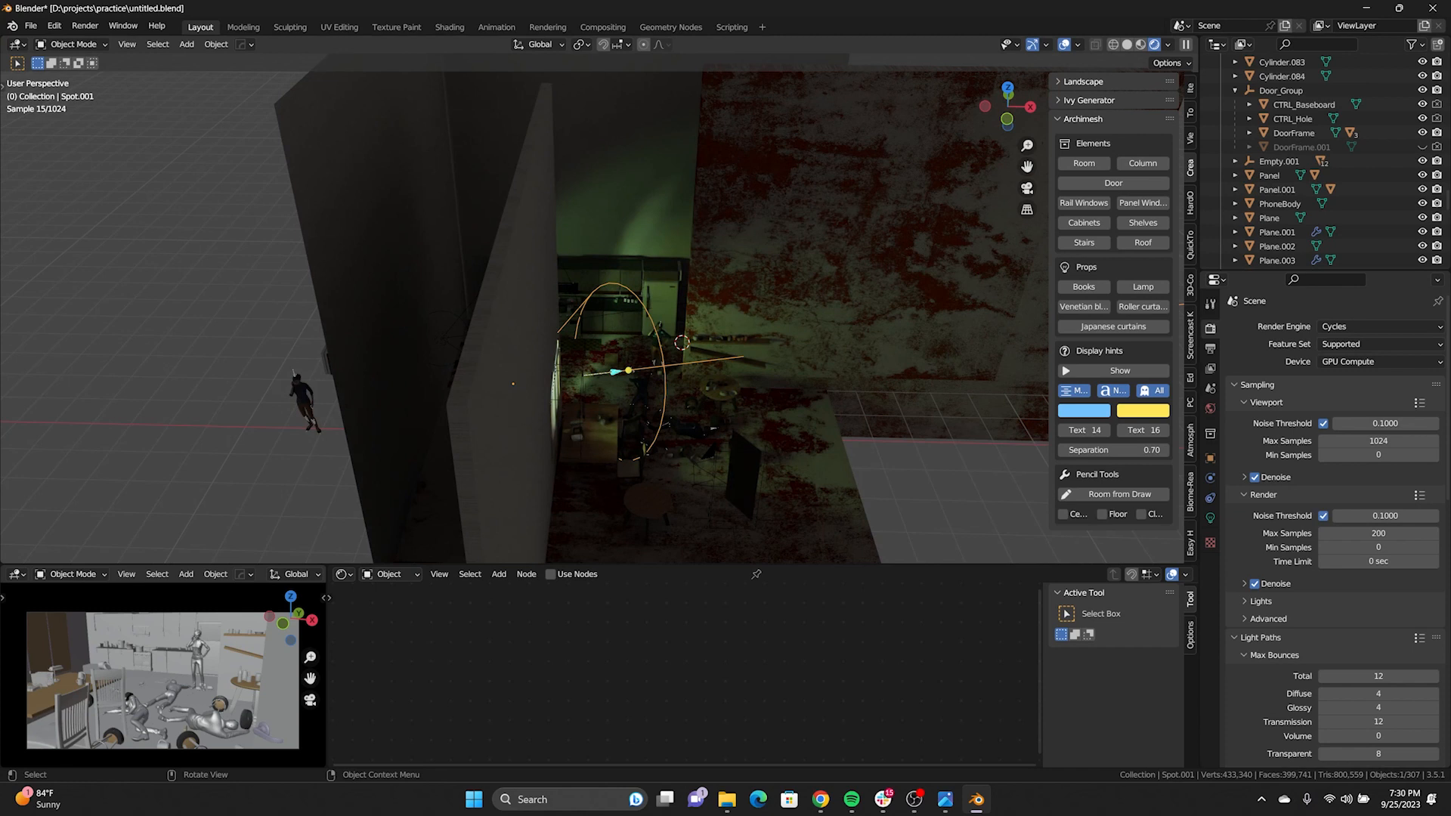
pyautogui.keyDown('shift'); pyautogui.moveTo(640, 260); pyautogui.dragTo(659, 325, button='middle'); pyautogui.keyUp('shift')
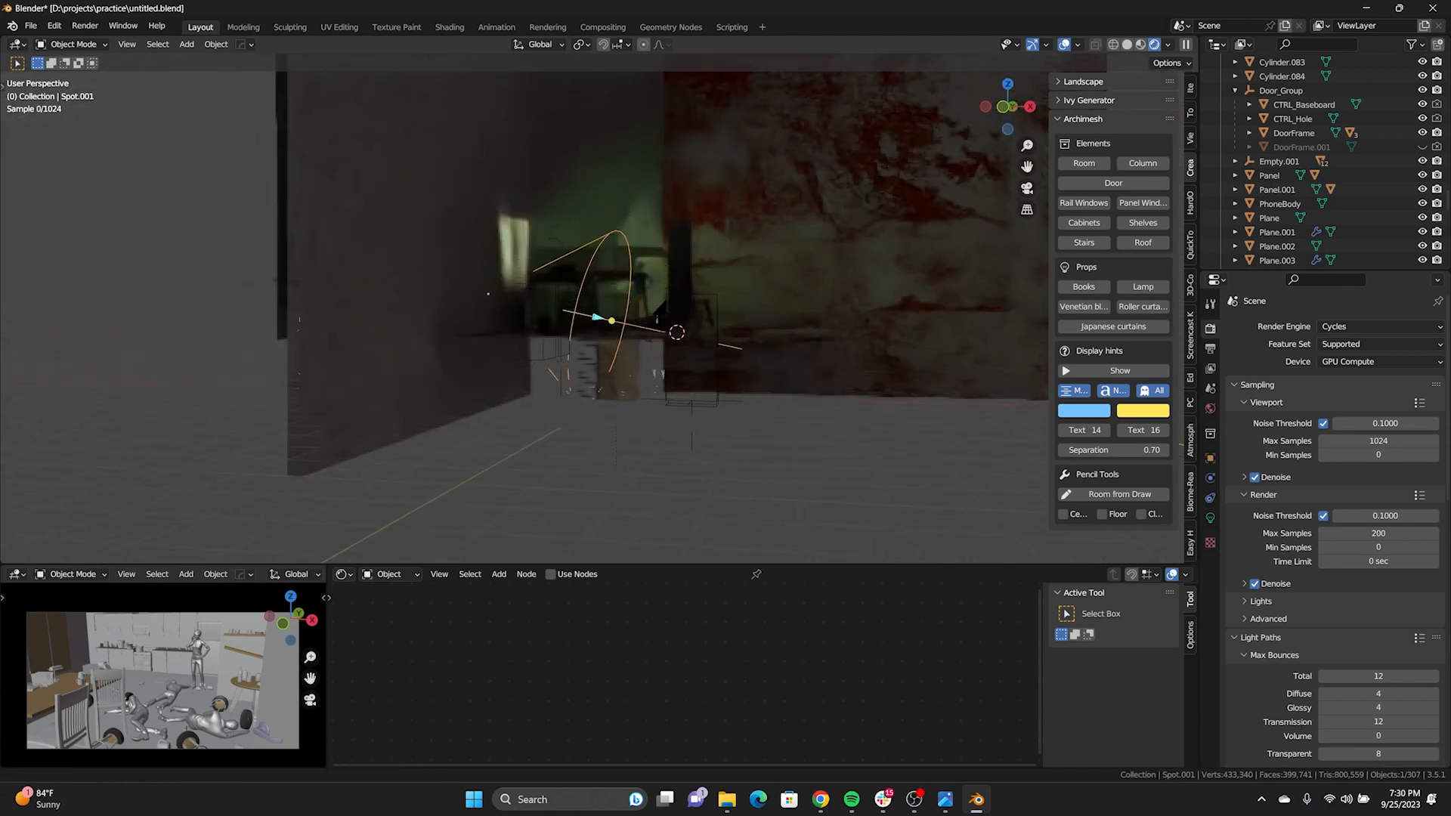
pyautogui.press('KP_0')
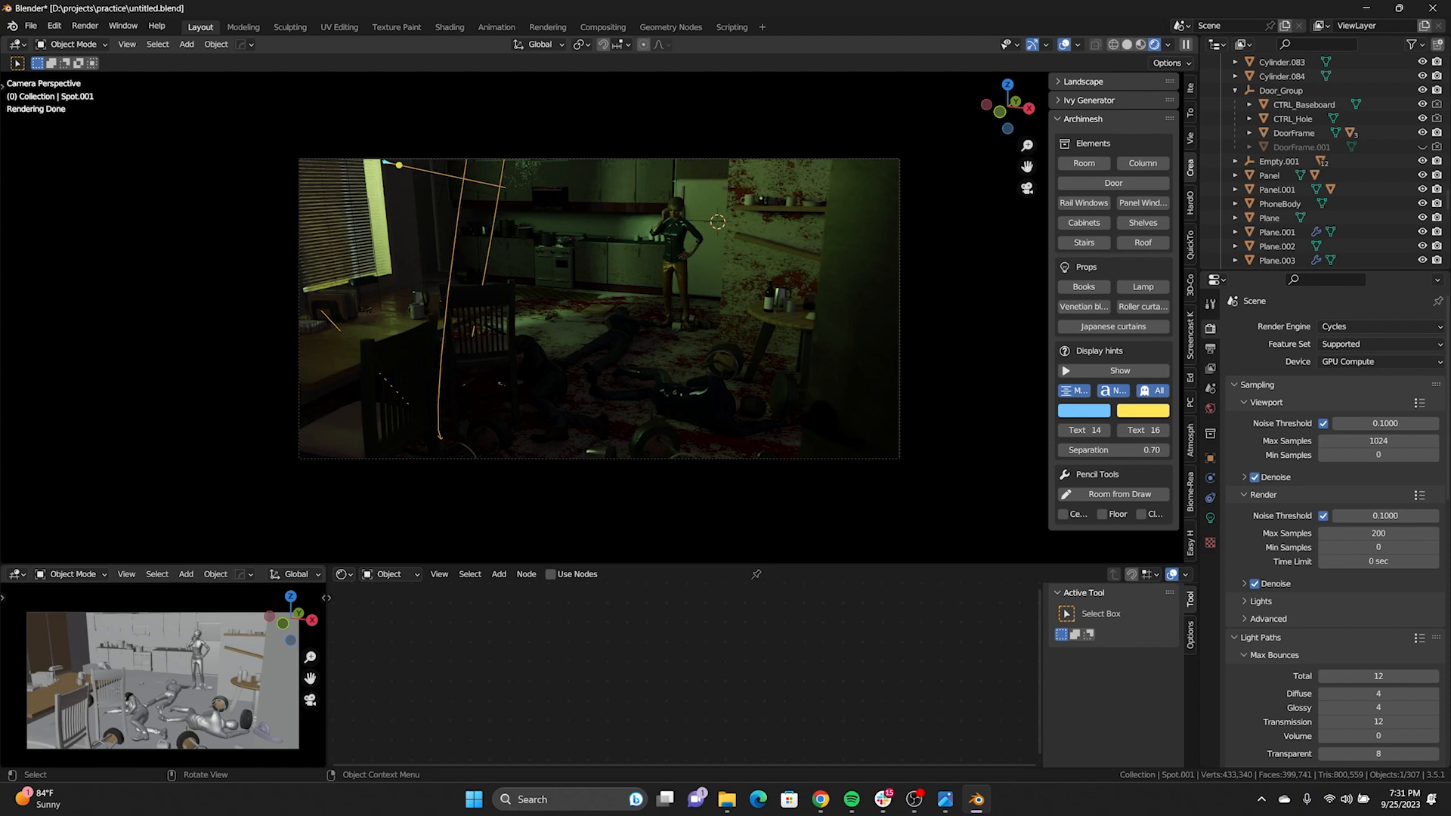
# Try setting the Spot.001 light's power to 10 W and undo the change
pyautogui.press('KP_Decimal')
pyautogui.moveTo(599, 317); pyautogui.dragTo(561, 287, button='middle')
pyautogui.scroll(3, 642, 326)
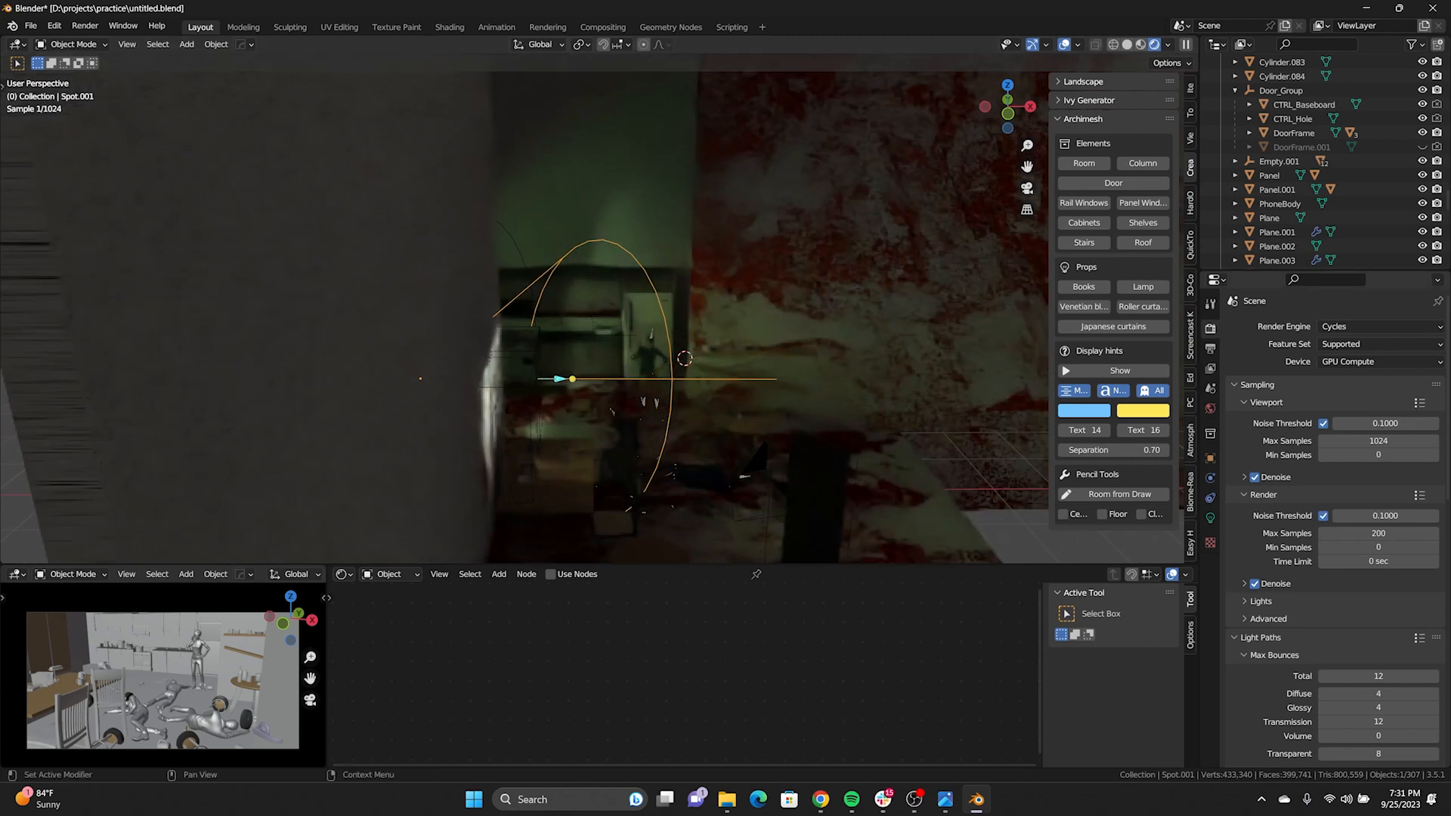
pyautogui.click(1210, 517)
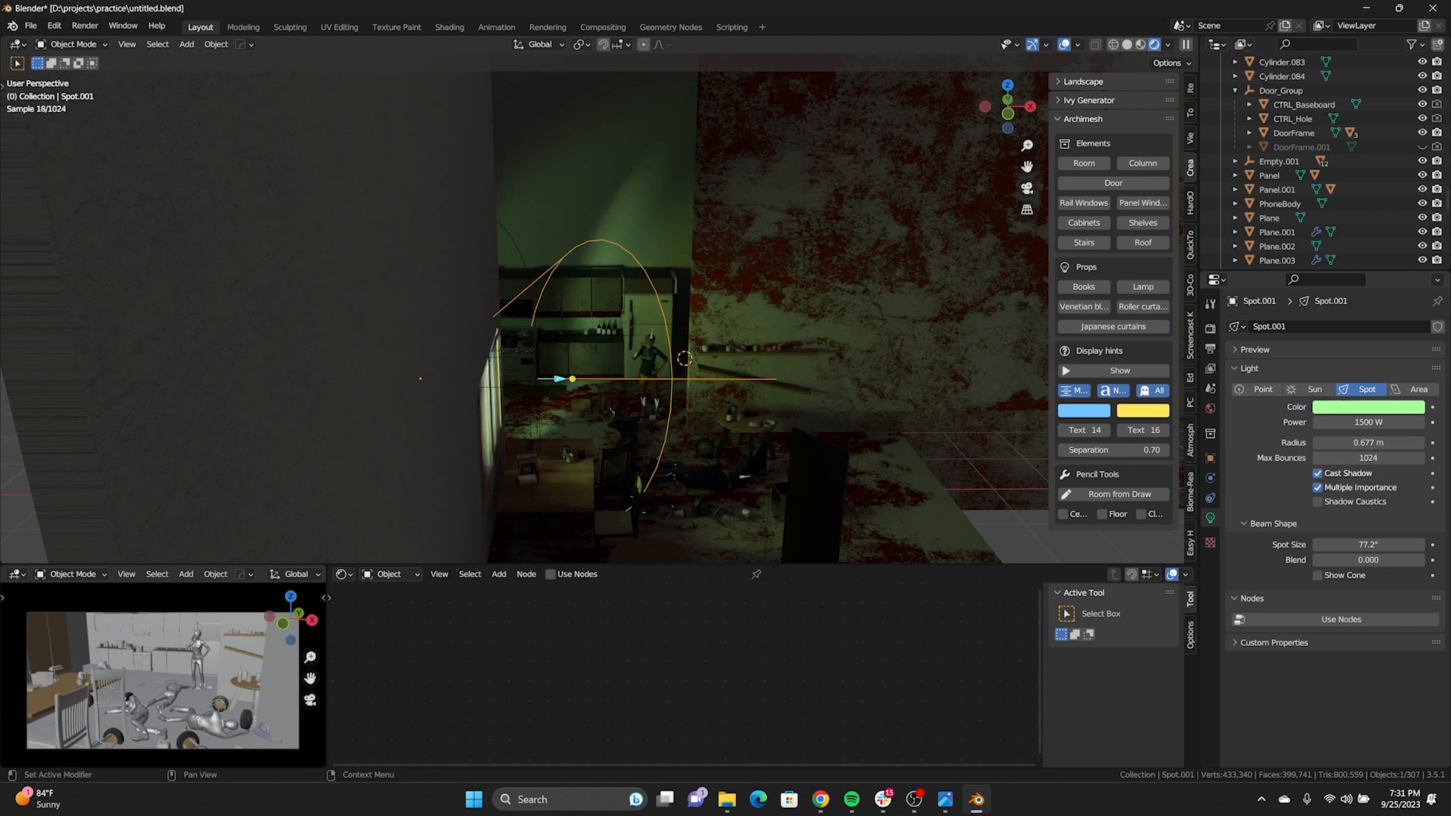
pyautogui.click(1368, 423)
pyautogui.write('10')
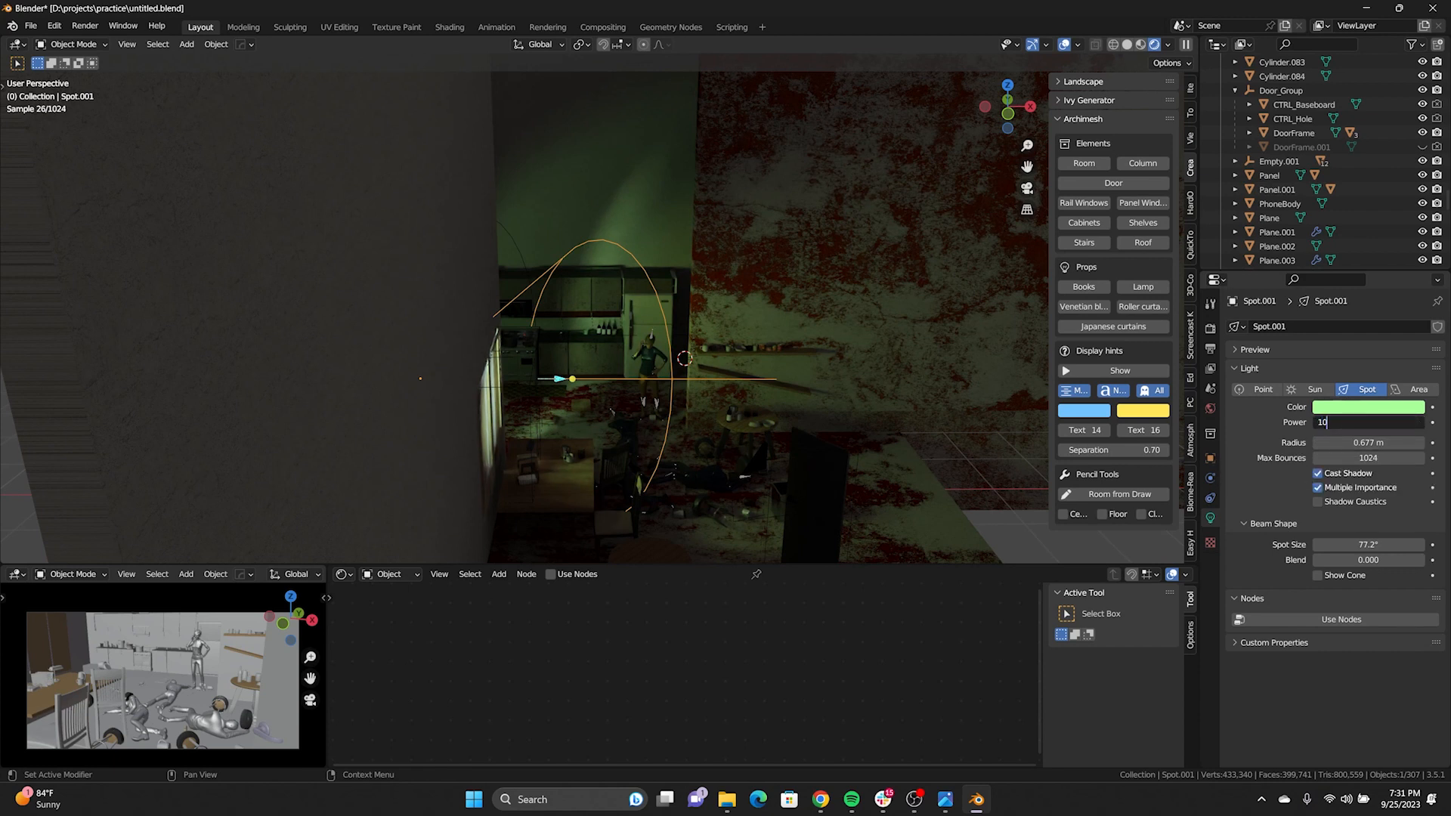
pyautogui.press('Return')
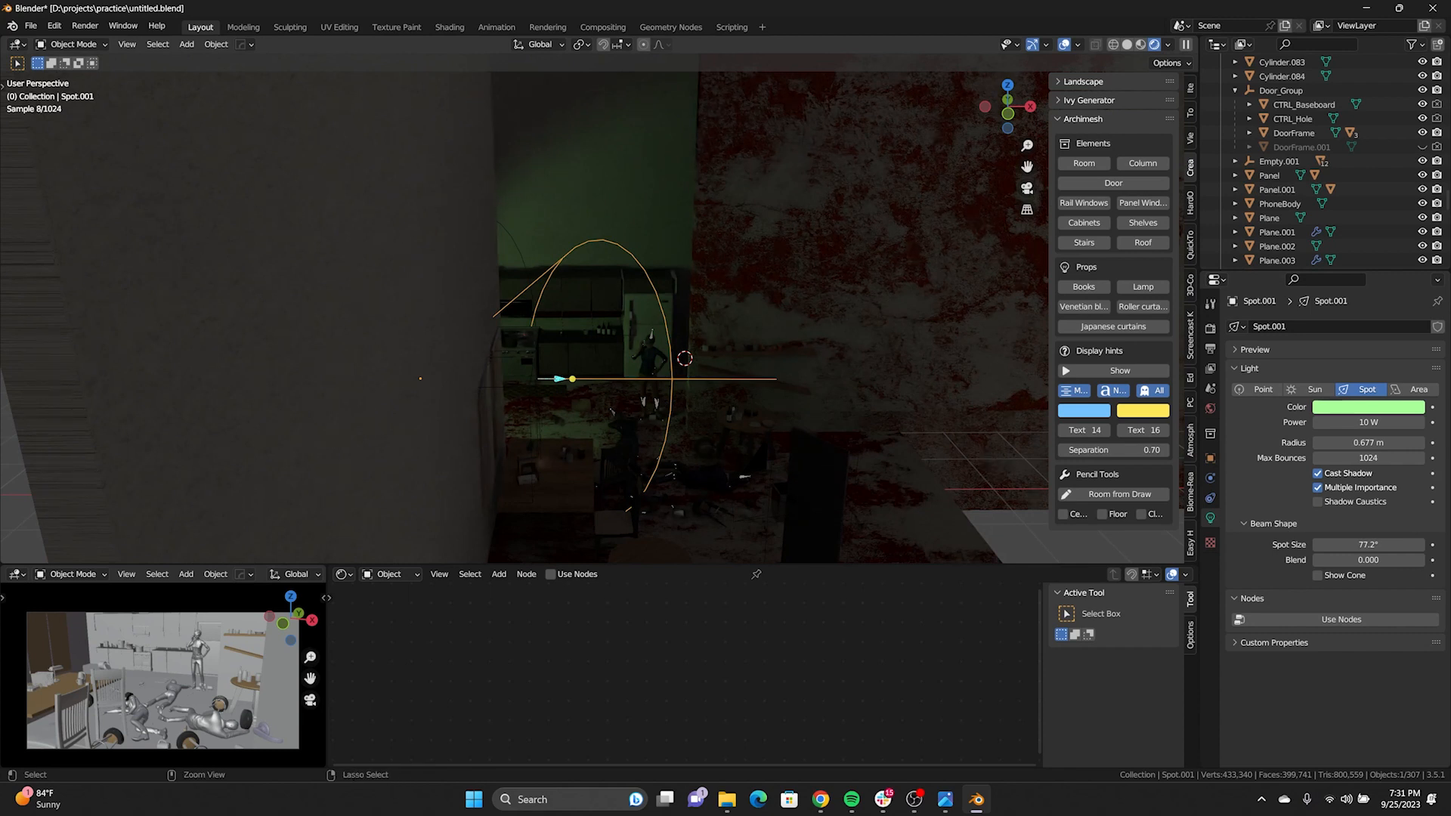
pyautogui.hotkey('ctrl', 'z')
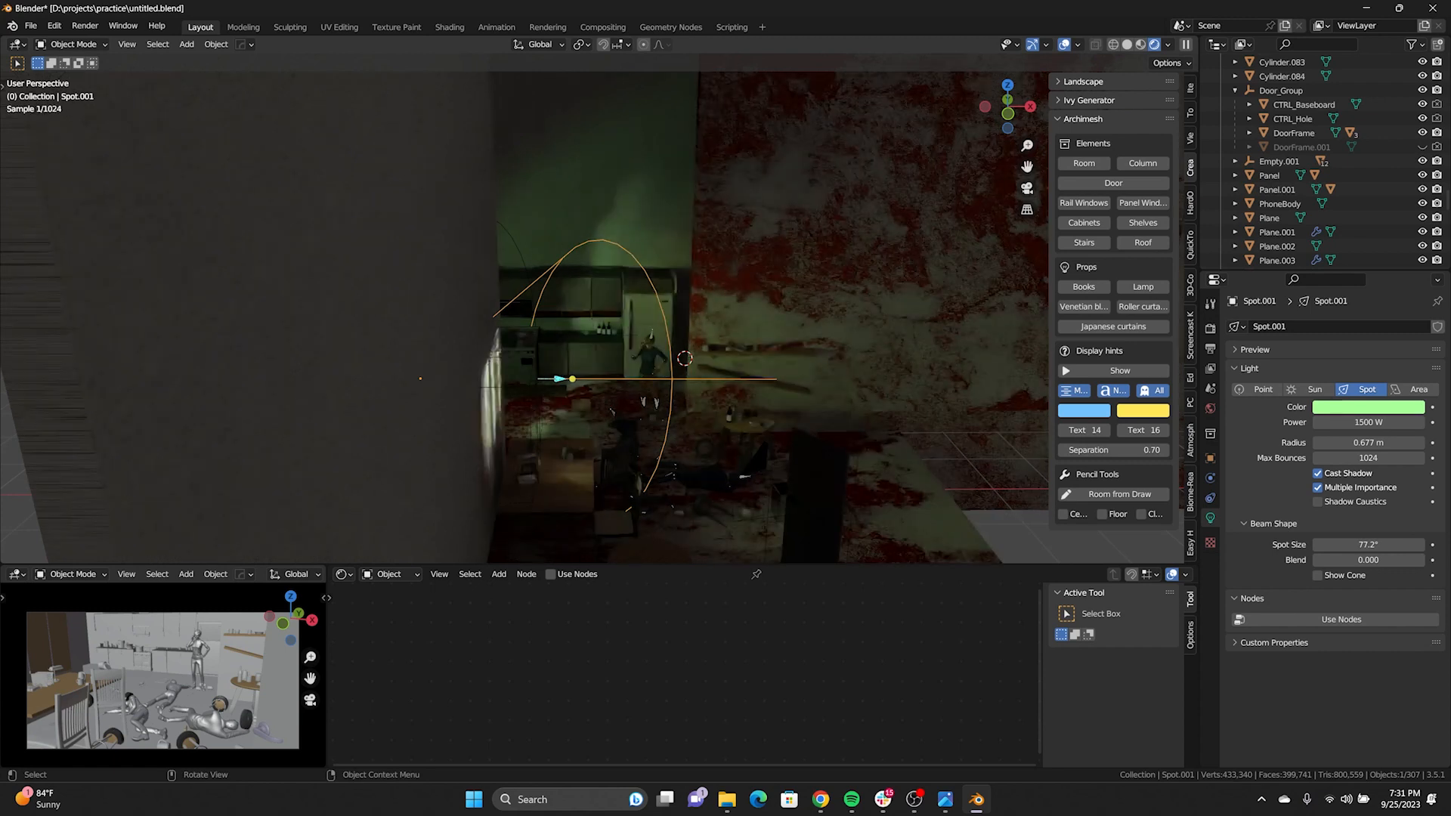
# Select the Spot.002 light on the other side of the dividing wall
pyautogui.scroll(-2, 600, 375)
pyautogui.moveTo(561, 379)
pyautogui.mouseDown(button='middle')
pyautogui.moveTo(600, 374)
pyautogui.moveTo(541, 384)
pyautogui.moveTo(568, 375)
pyautogui.mouseUp(button='middle')
pyautogui.scroll(-2, 568, 375)
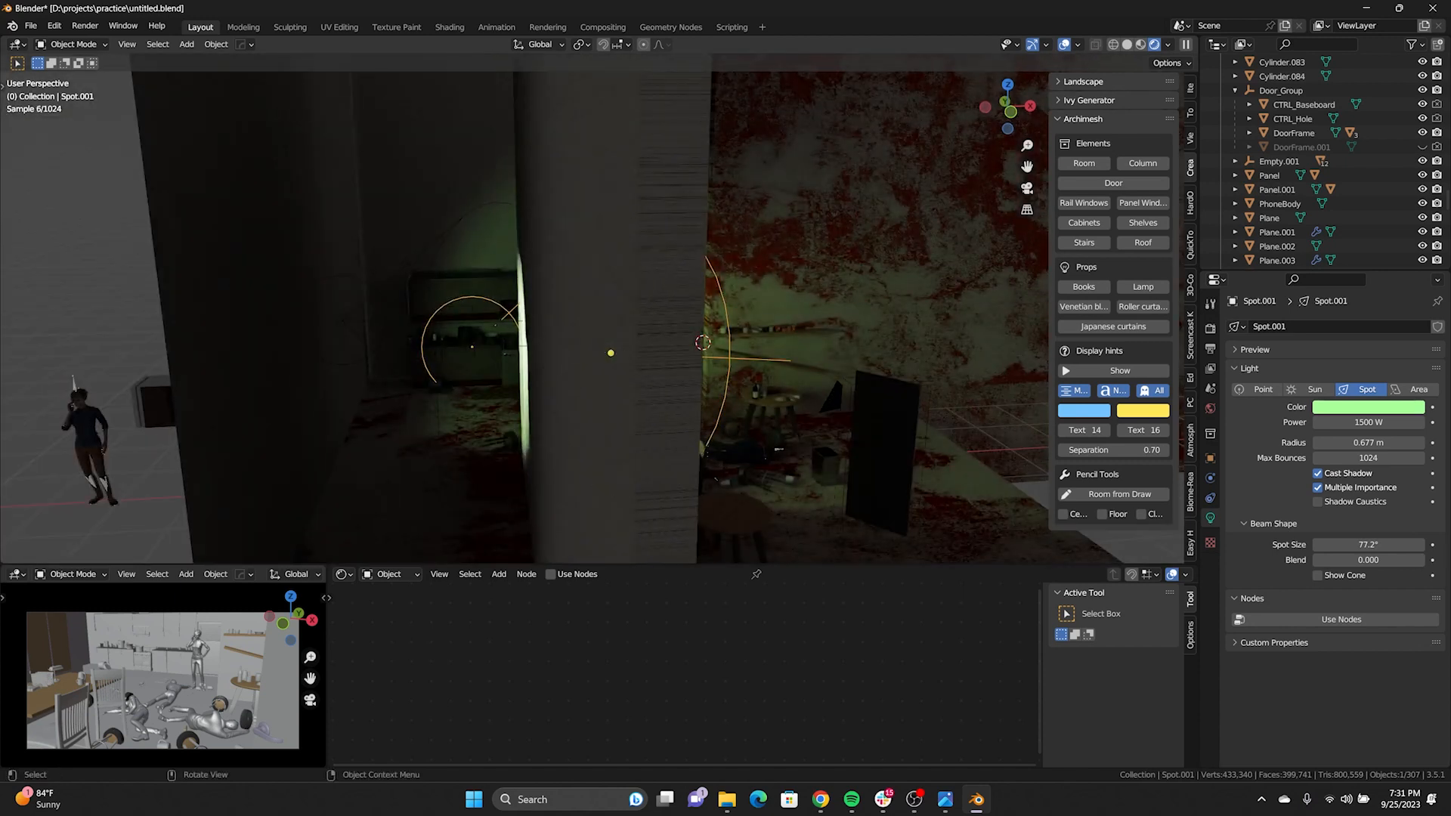
pyautogui.click(342, 320)
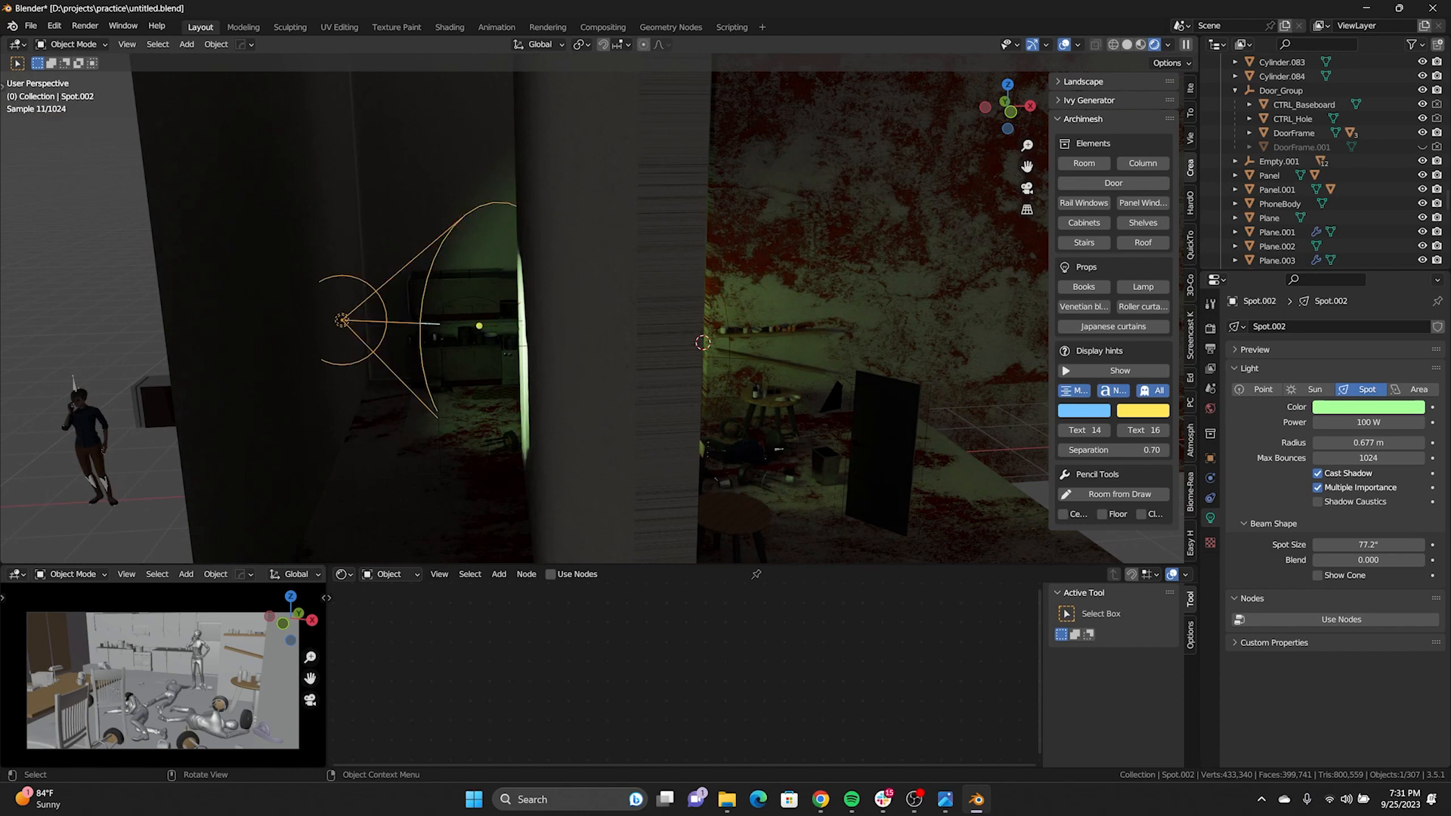
# View the scene through the camera and compare the lighting with the Spot.002 light hidden and shown
pyautogui.moveTo(343, 321); pyautogui.dragTo(274, 320, button='middle')
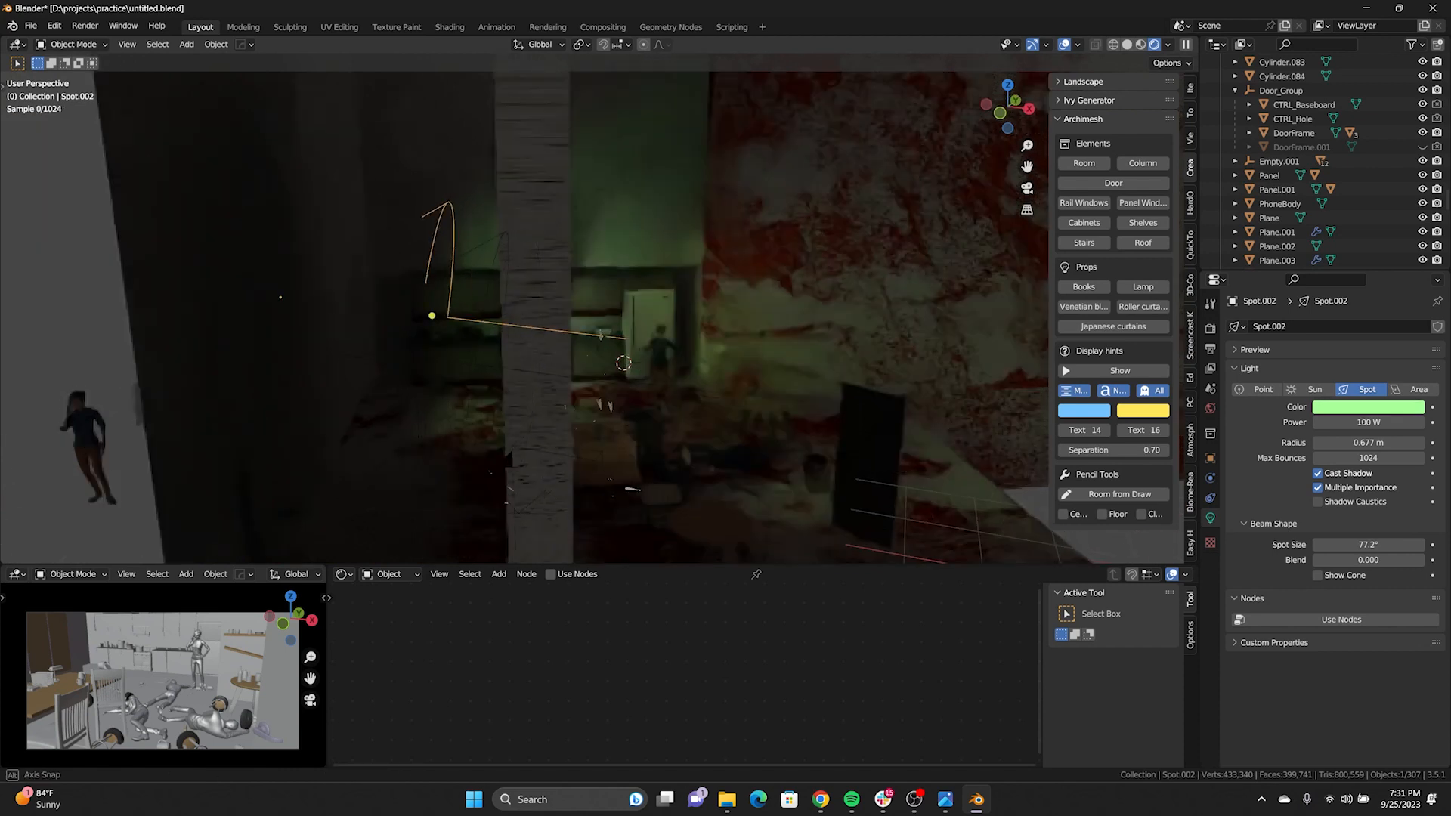
pyautogui.scroll(2, 274, 321)
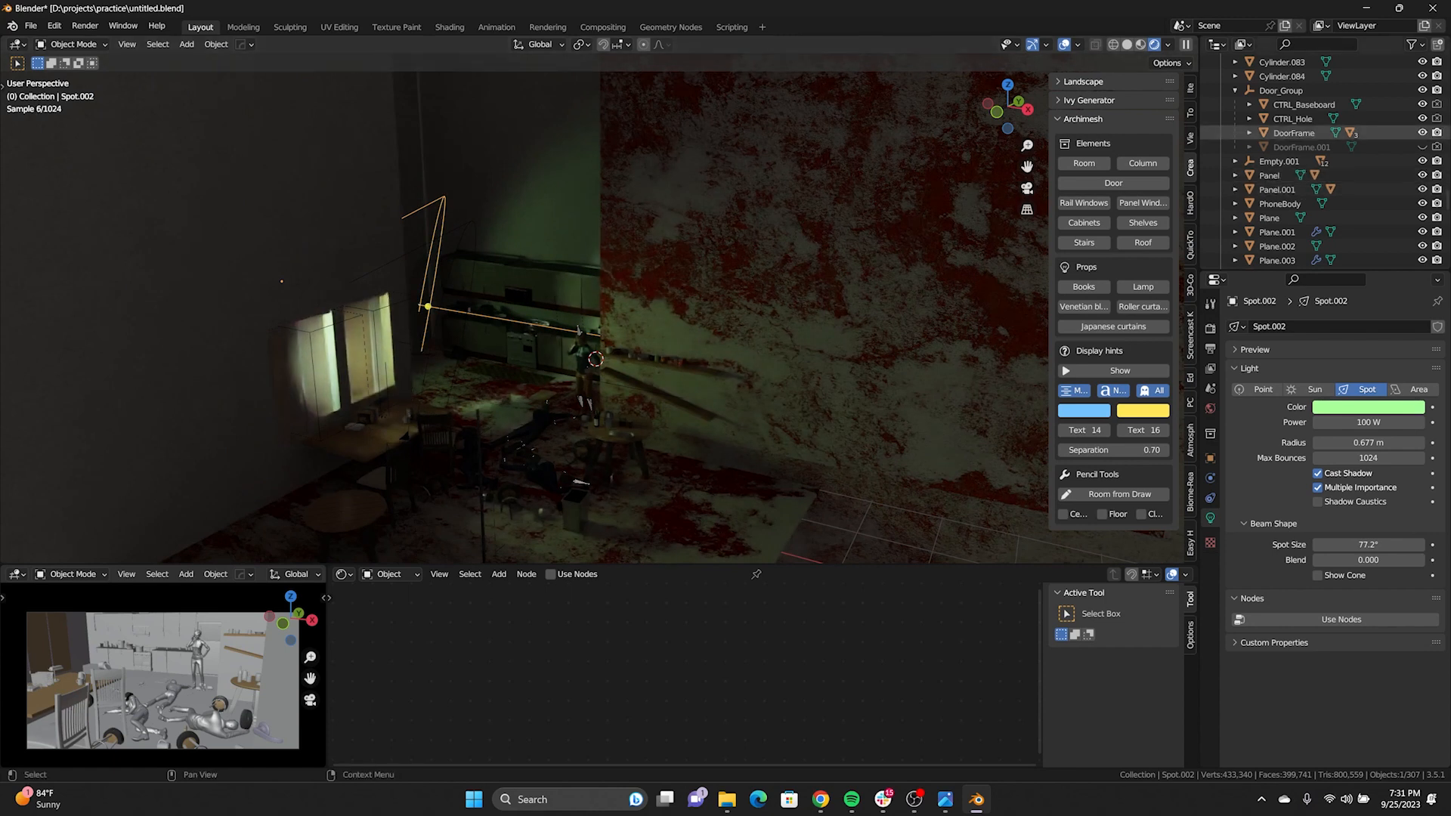
pyautogui.scroll(-5, 1285, 155)
pyautogui.scroll(-4, 1285, 155)
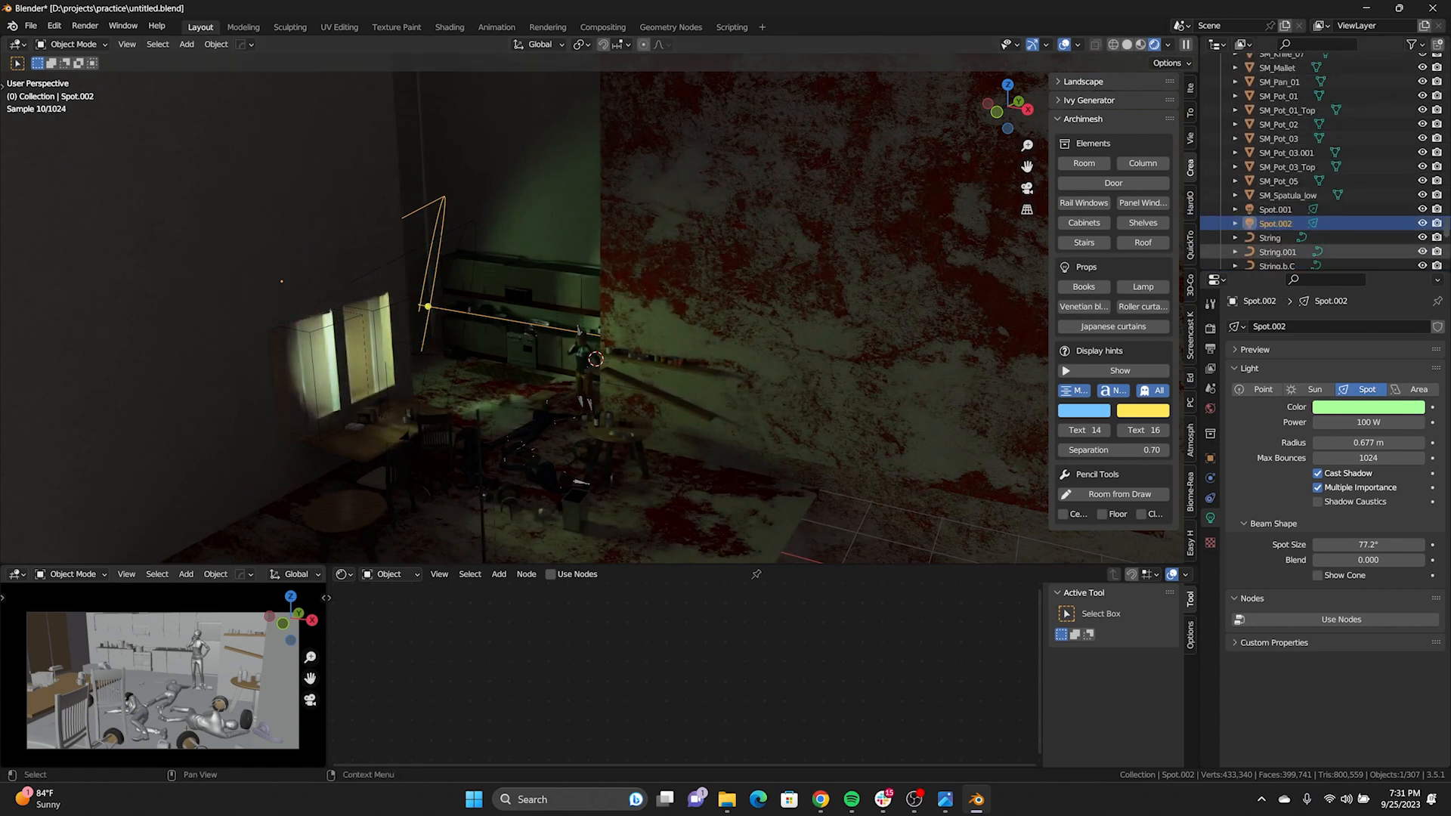
pyautogui.press('KP_0')
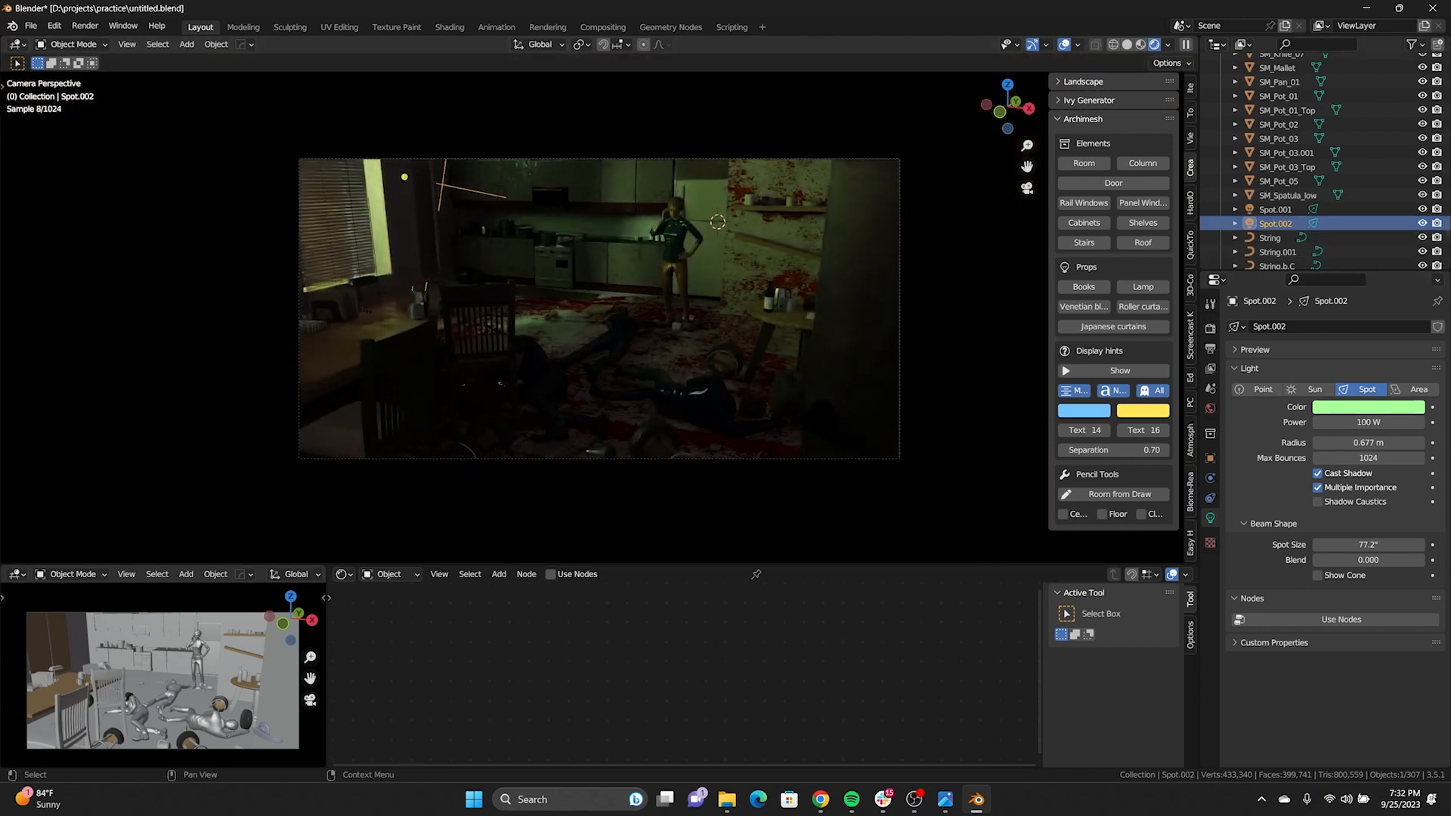
pyautogui.click(1422, 223)
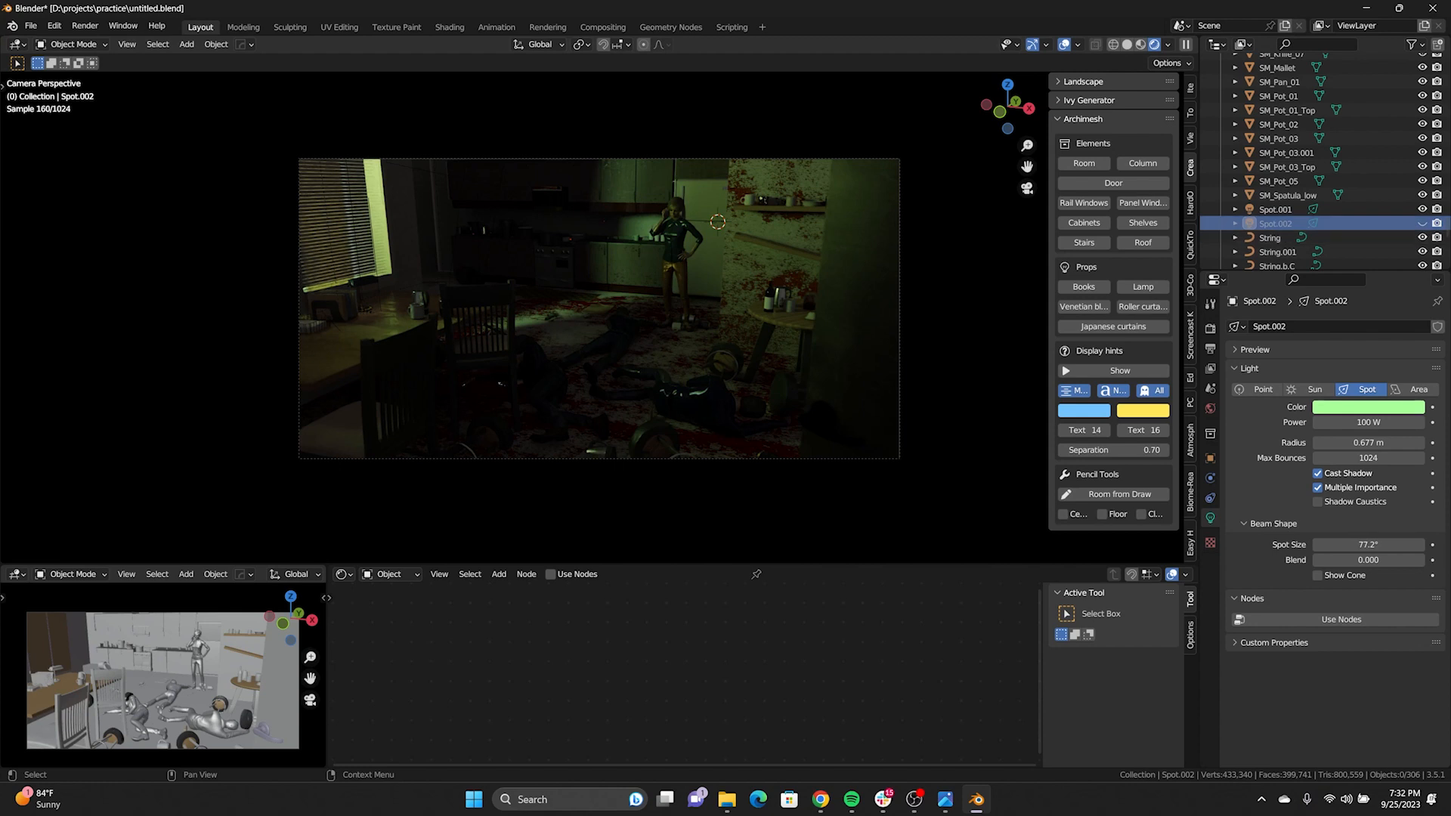
pyautogui.click(1422, 223)
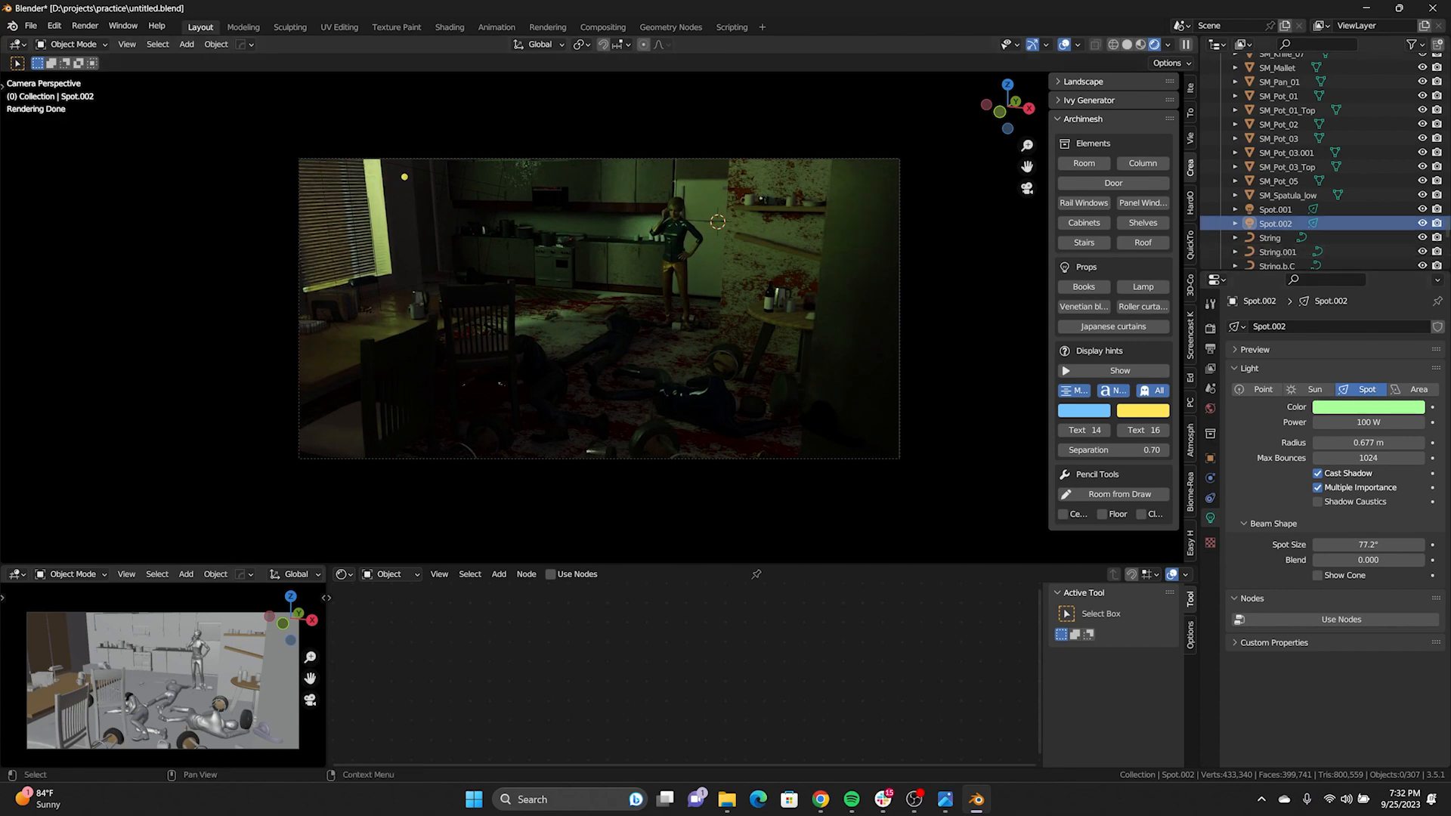
pyautogui.click(1423, 223)
pyautogui.click(1422, 223)
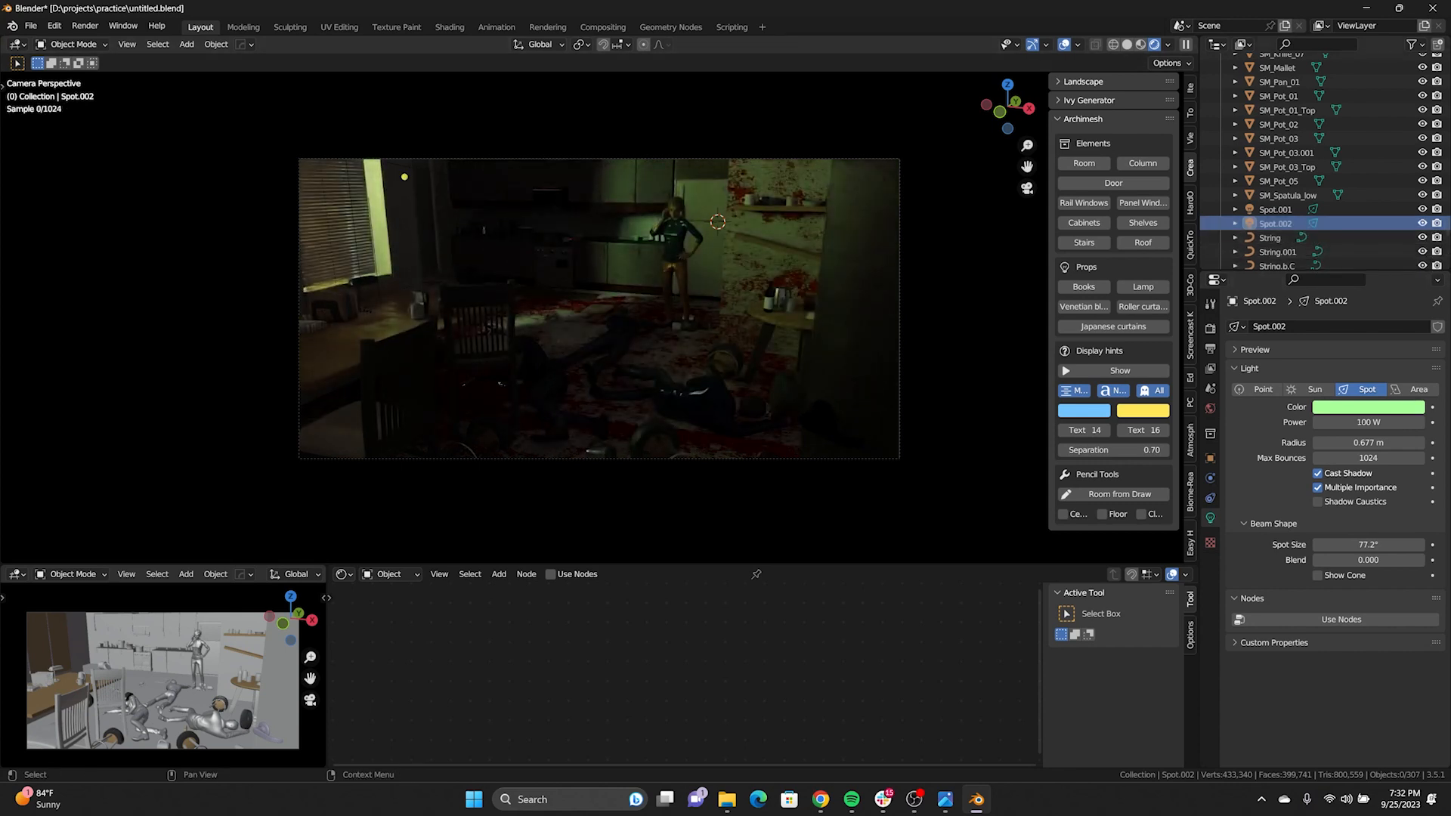
# Reveal all hidden objects in the kitchen scene and hide them again
pyautogui.moveTo(605, 347)
pyautogui.mouseDown(button='middle')
pyautogui.moveTo(578, 330)
pyautogui.moveTo(604, 334)
pyautogui.mouseUp(button='middle')
pyautogui.scroll(-6, 578, 331)
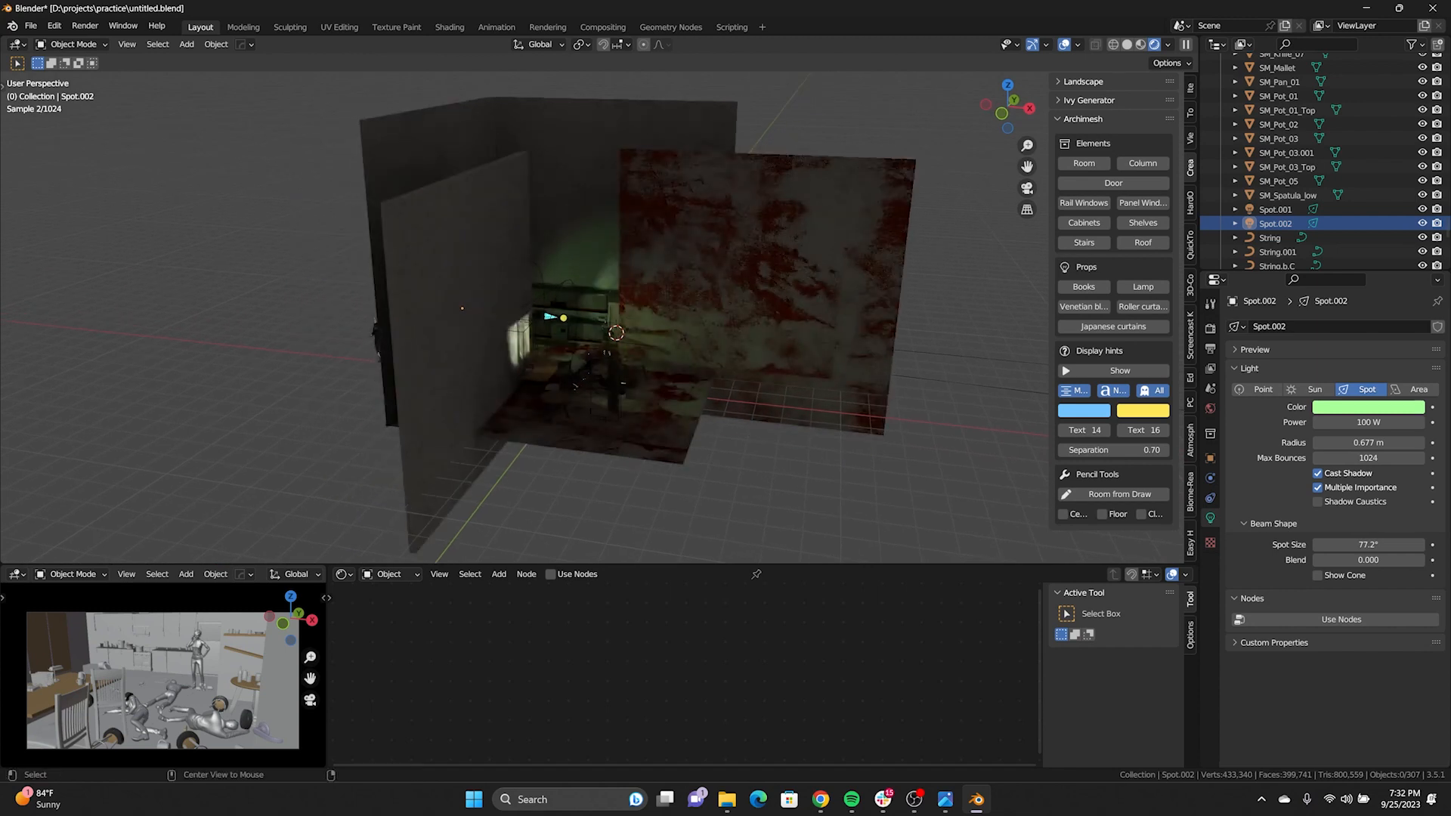
pyautogui.hotkey('alt', 'h')
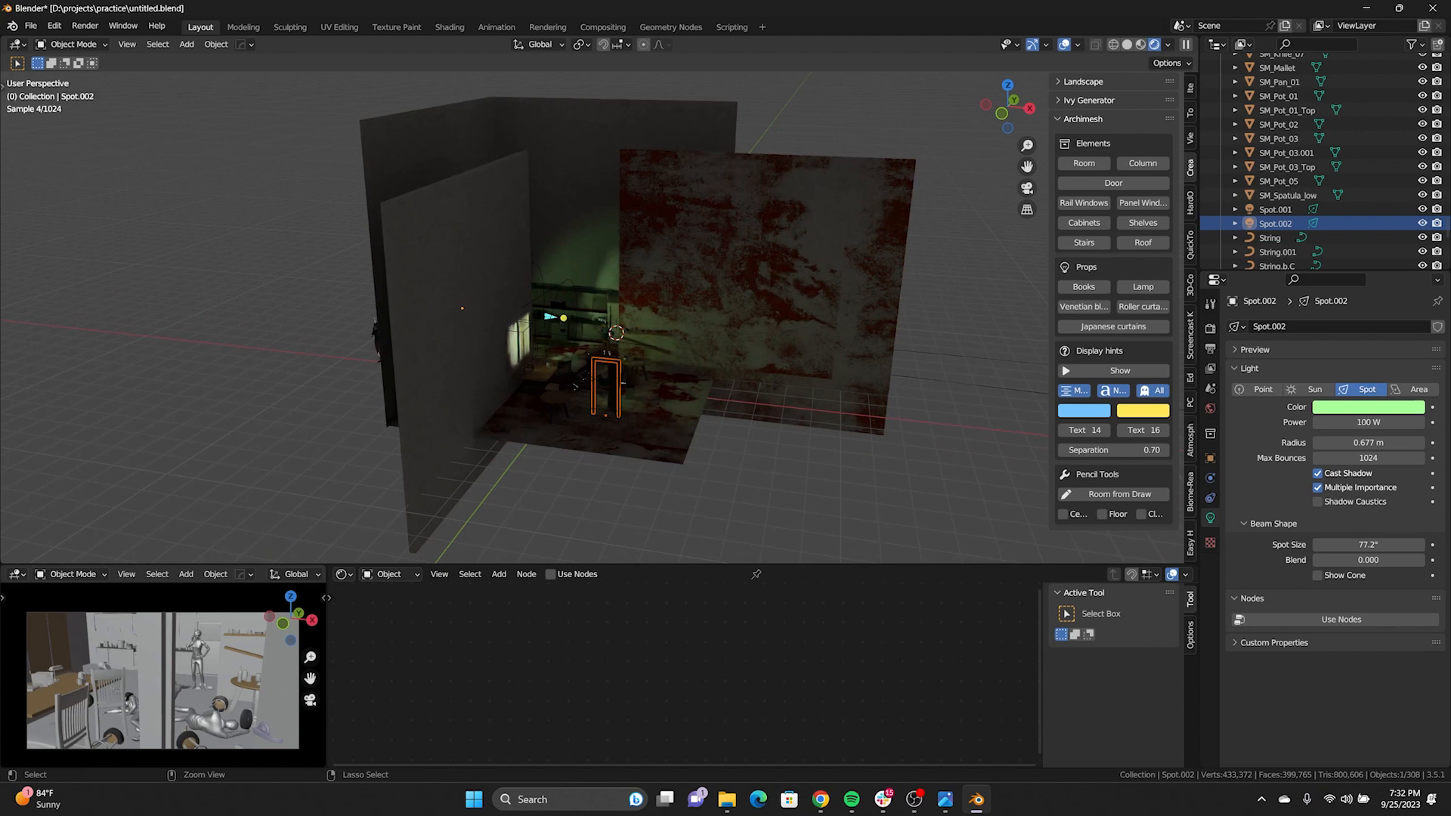
pyautogui.press('h')
# Inspect the lit kitchen set from outside and return to the scene camera's view
pyautogui.scroll(4, 600, 317)
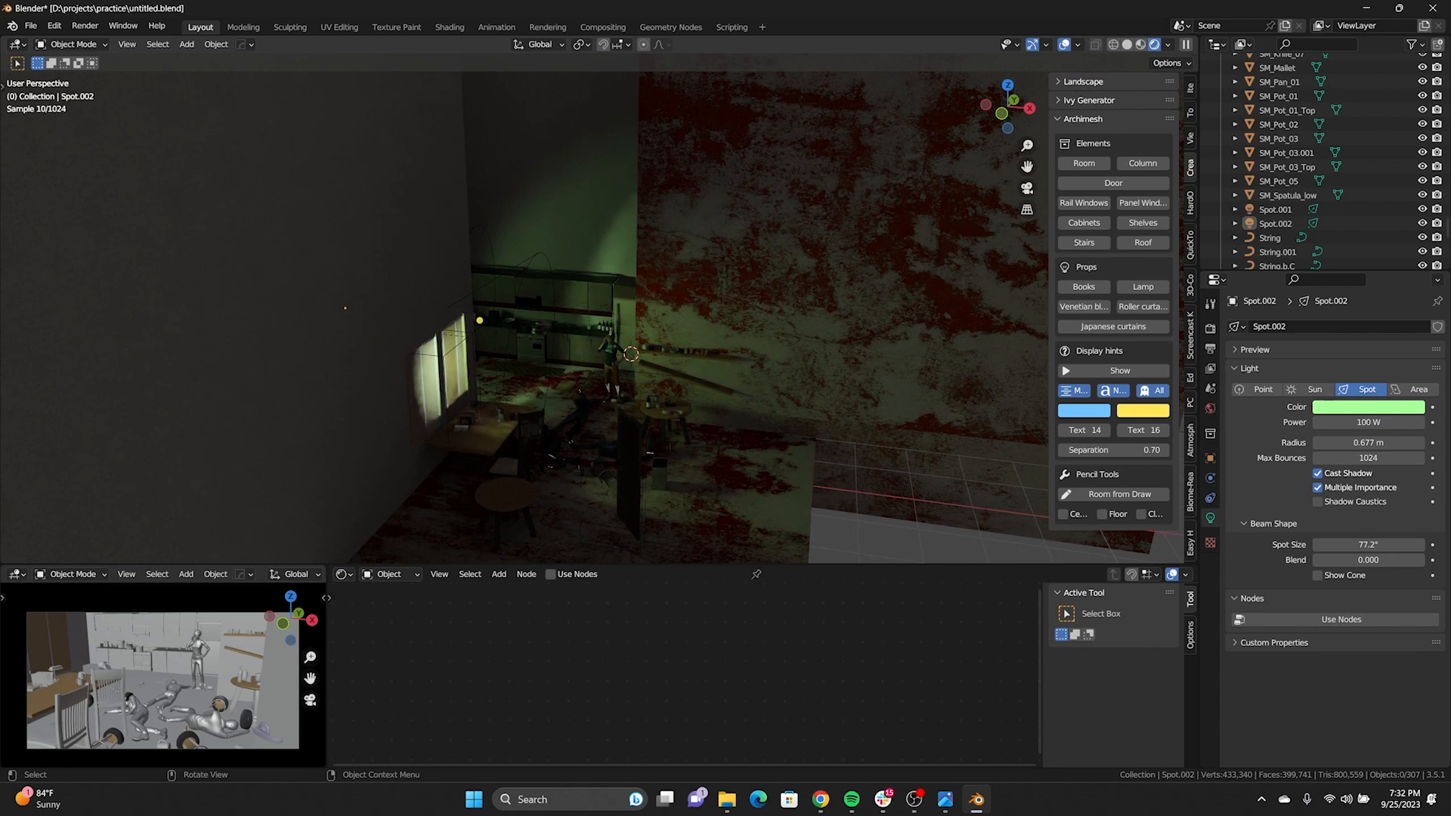
pyautogui.scroll(-2, 601, 317)
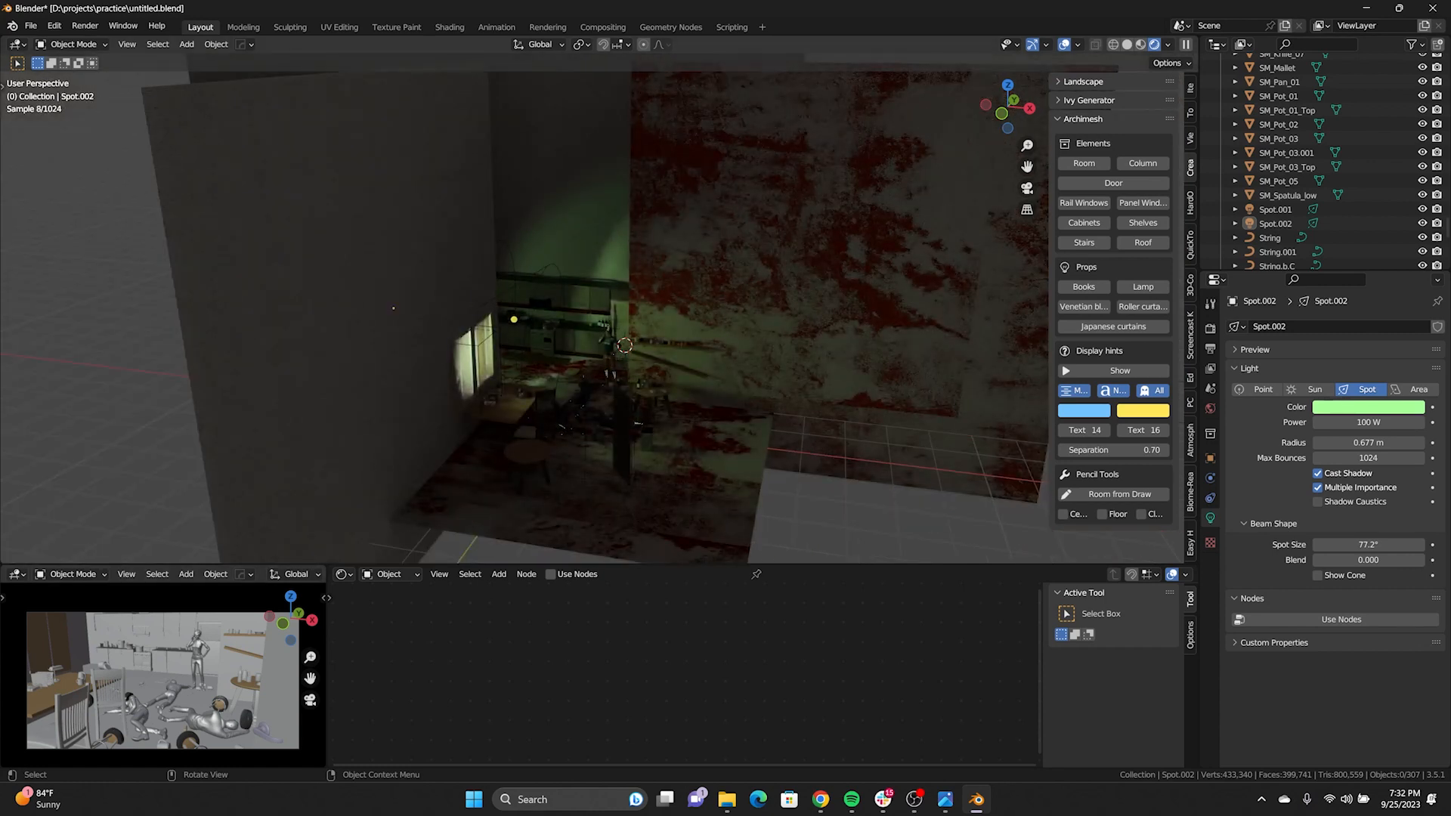
pyautogui.moveTo(601, 317); pyautogui.dragTo(609, 301, button='middle')
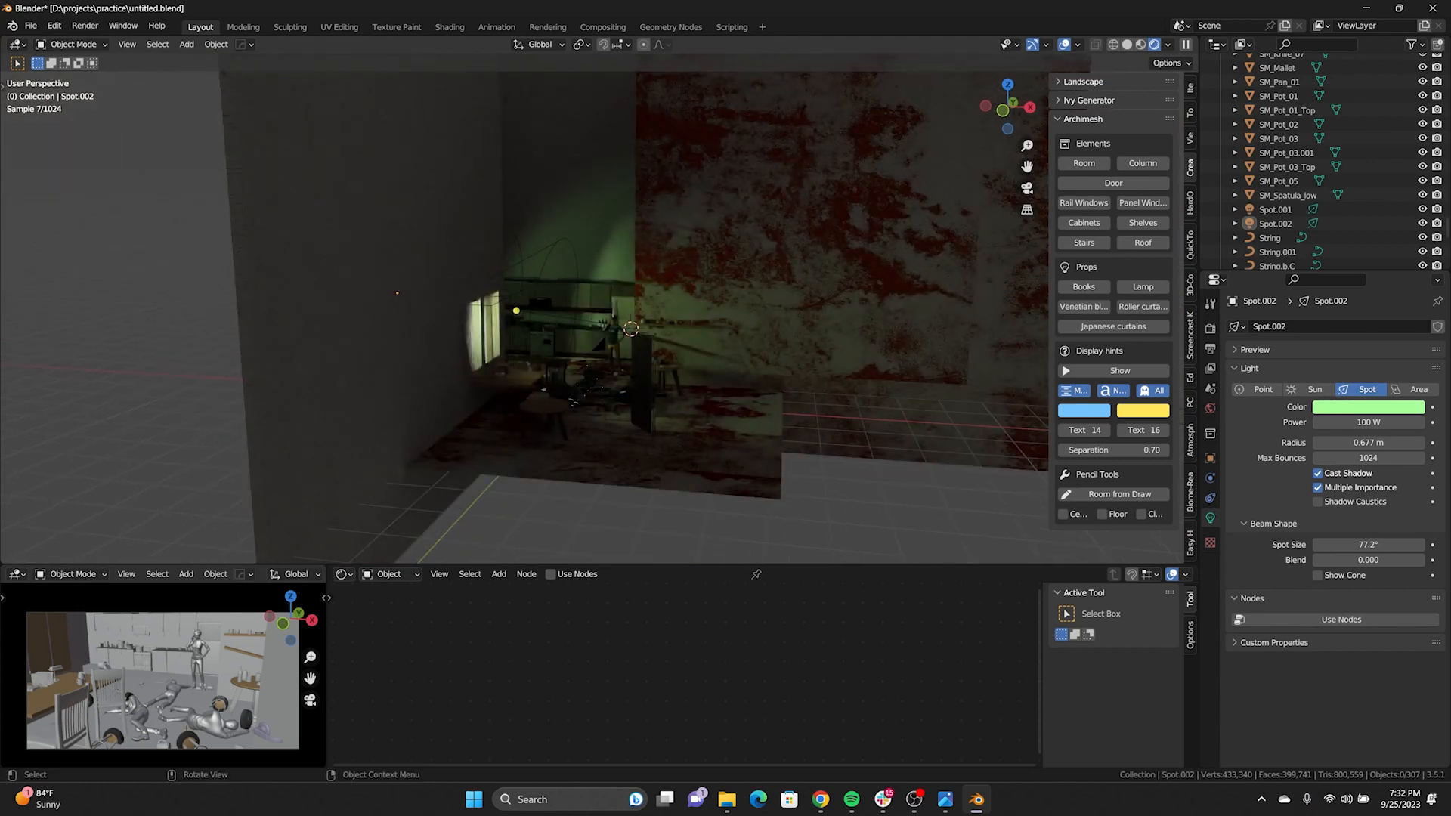
pyautogui.scroll(3, 597, 312)
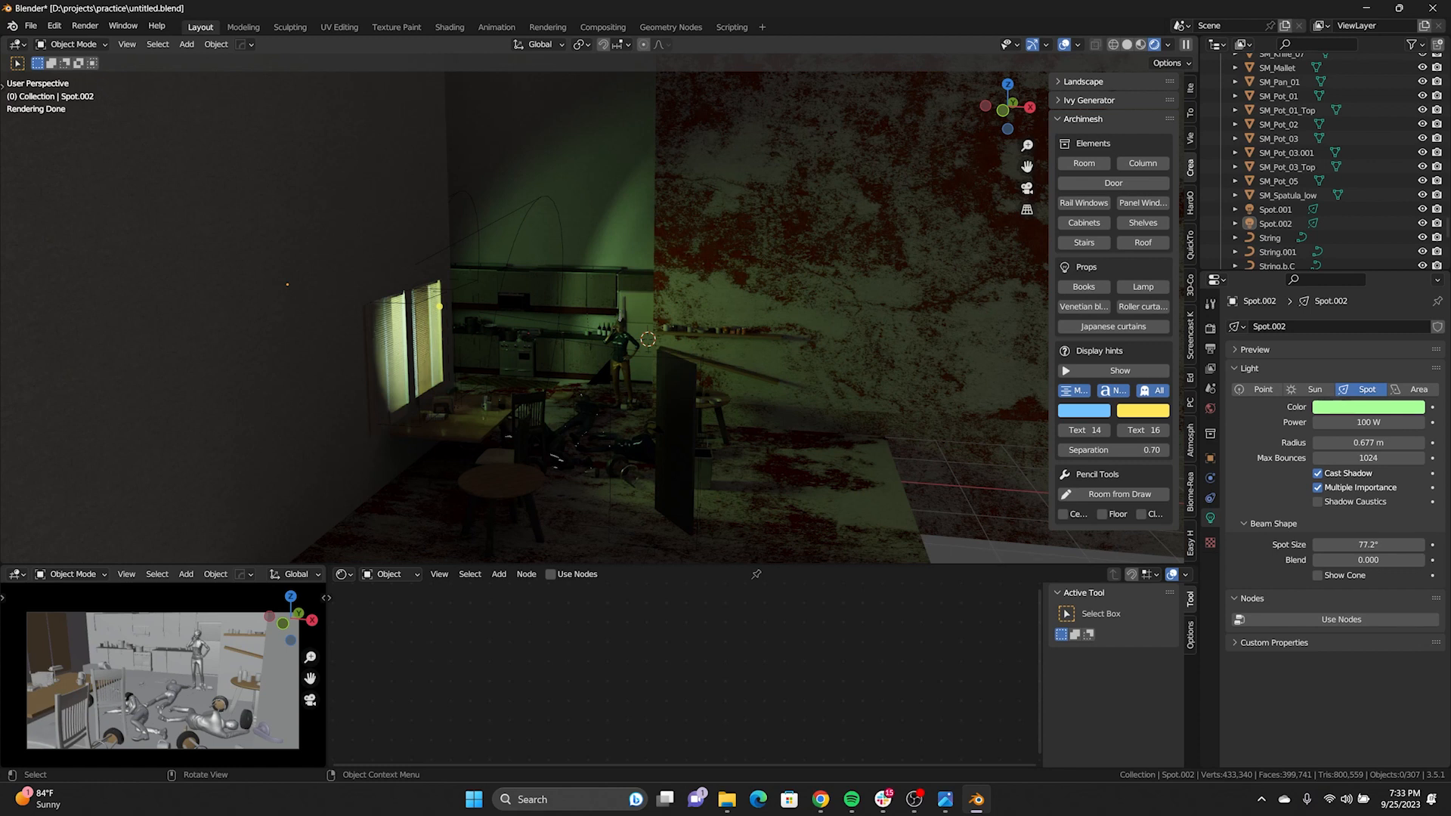
pyautogui.press('KP_0')
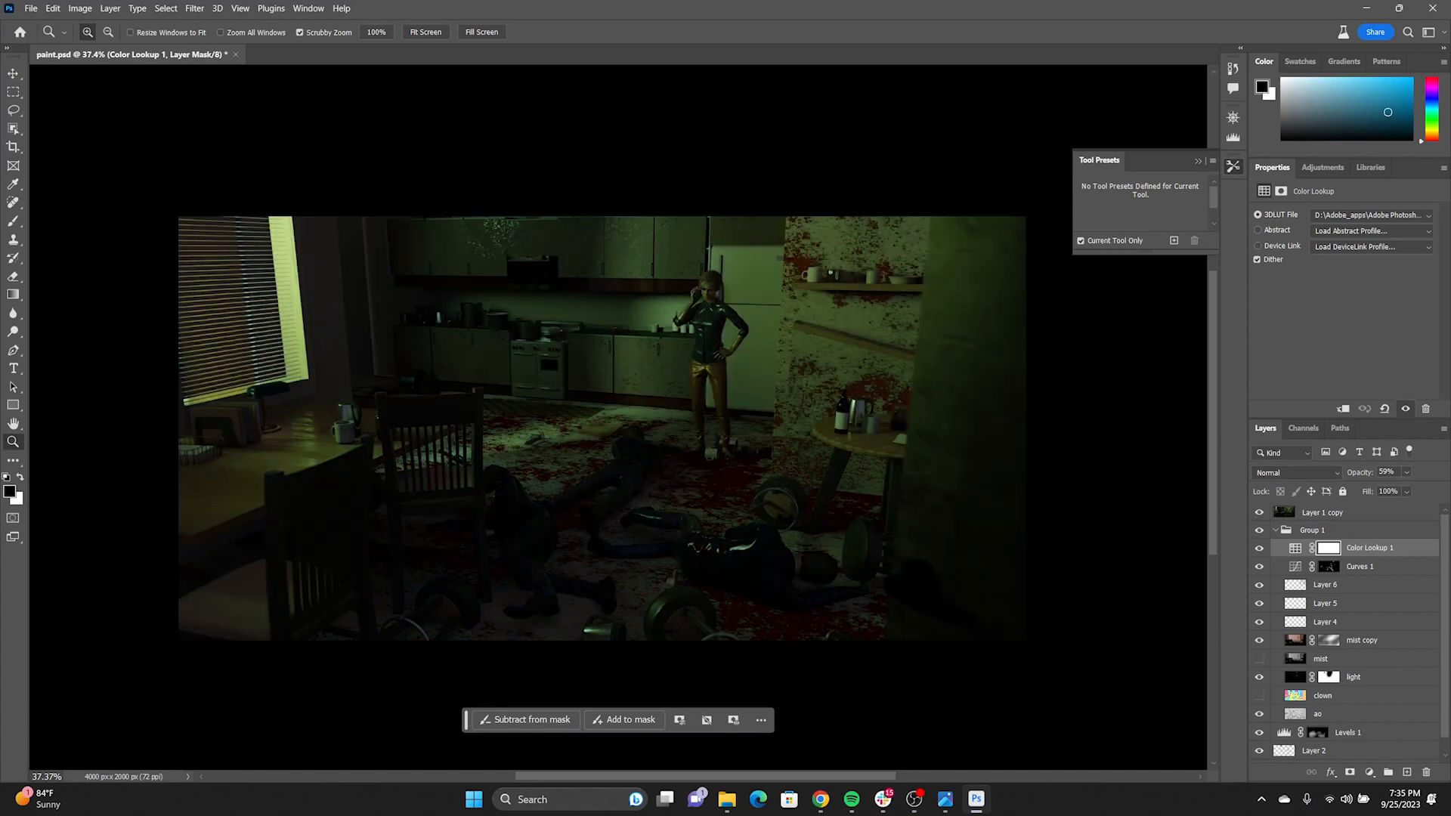
# Switch to paint.psd in Photoshop and compare the render with the painted version, leaving Layer 1 copy hidden
pyautogui.click(1259, 512)
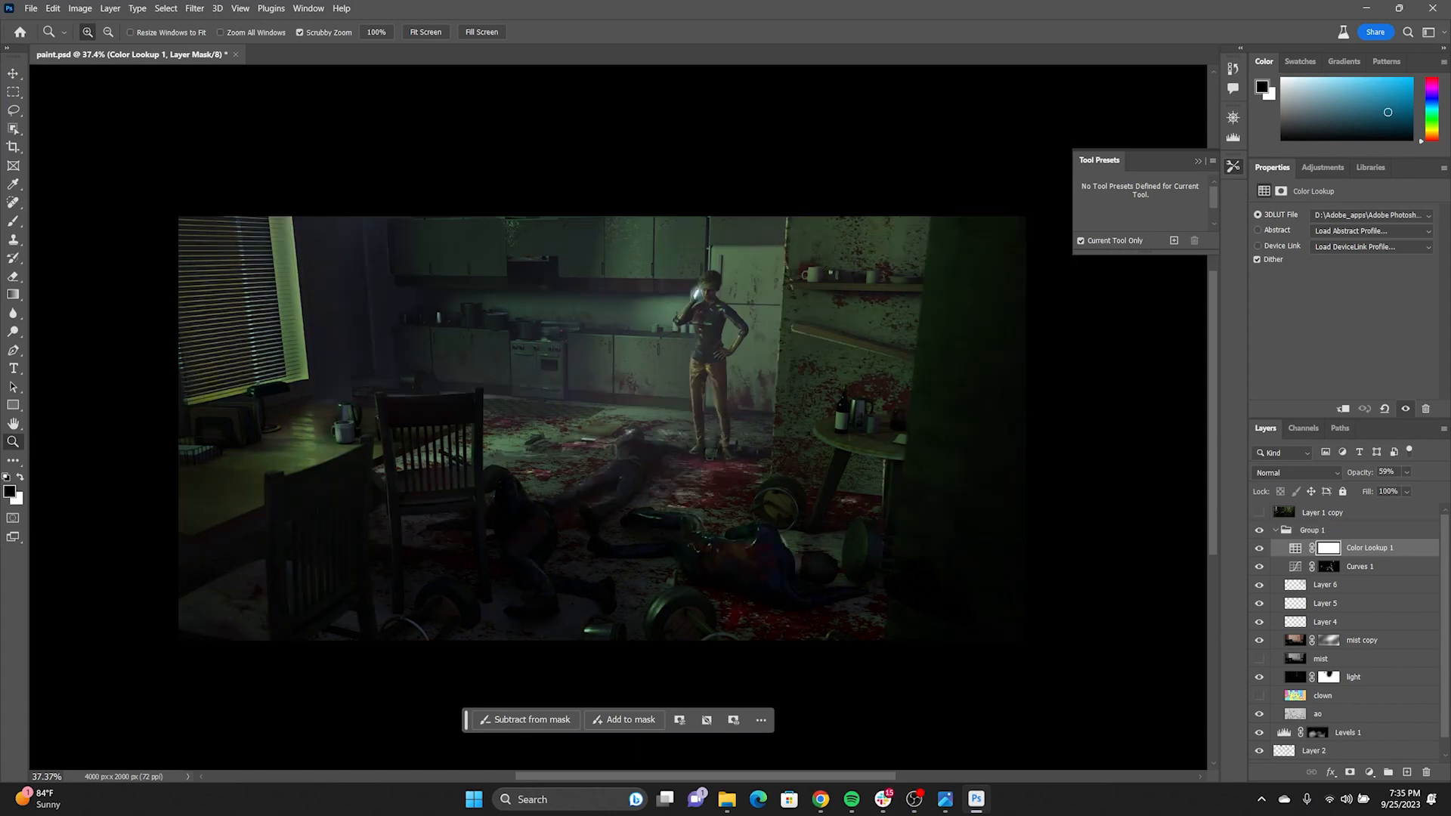
pyautogui.click(1259, 513)
pyautogui.click(1260, 512)
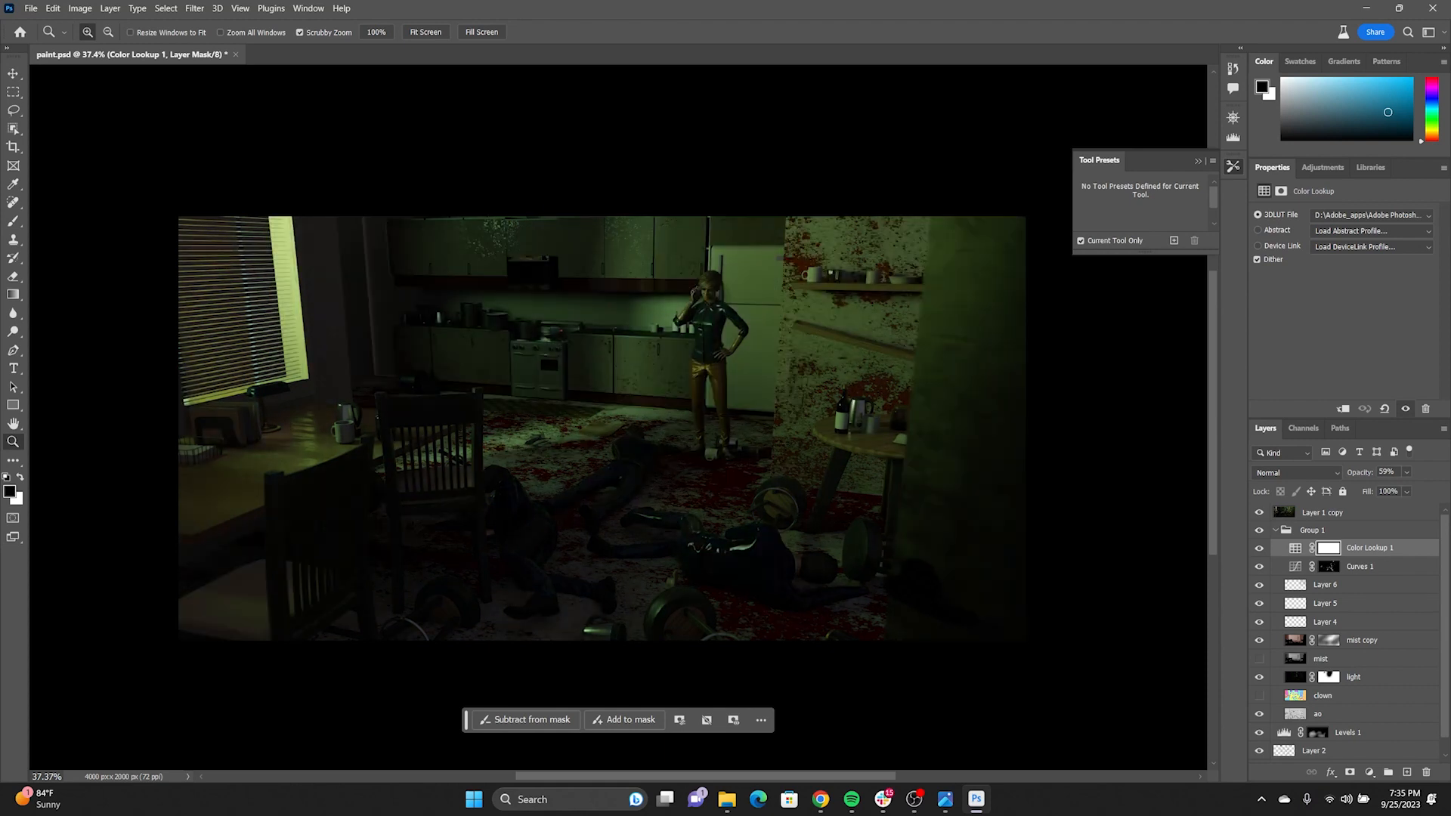
pyautogui.click(1259, 512)
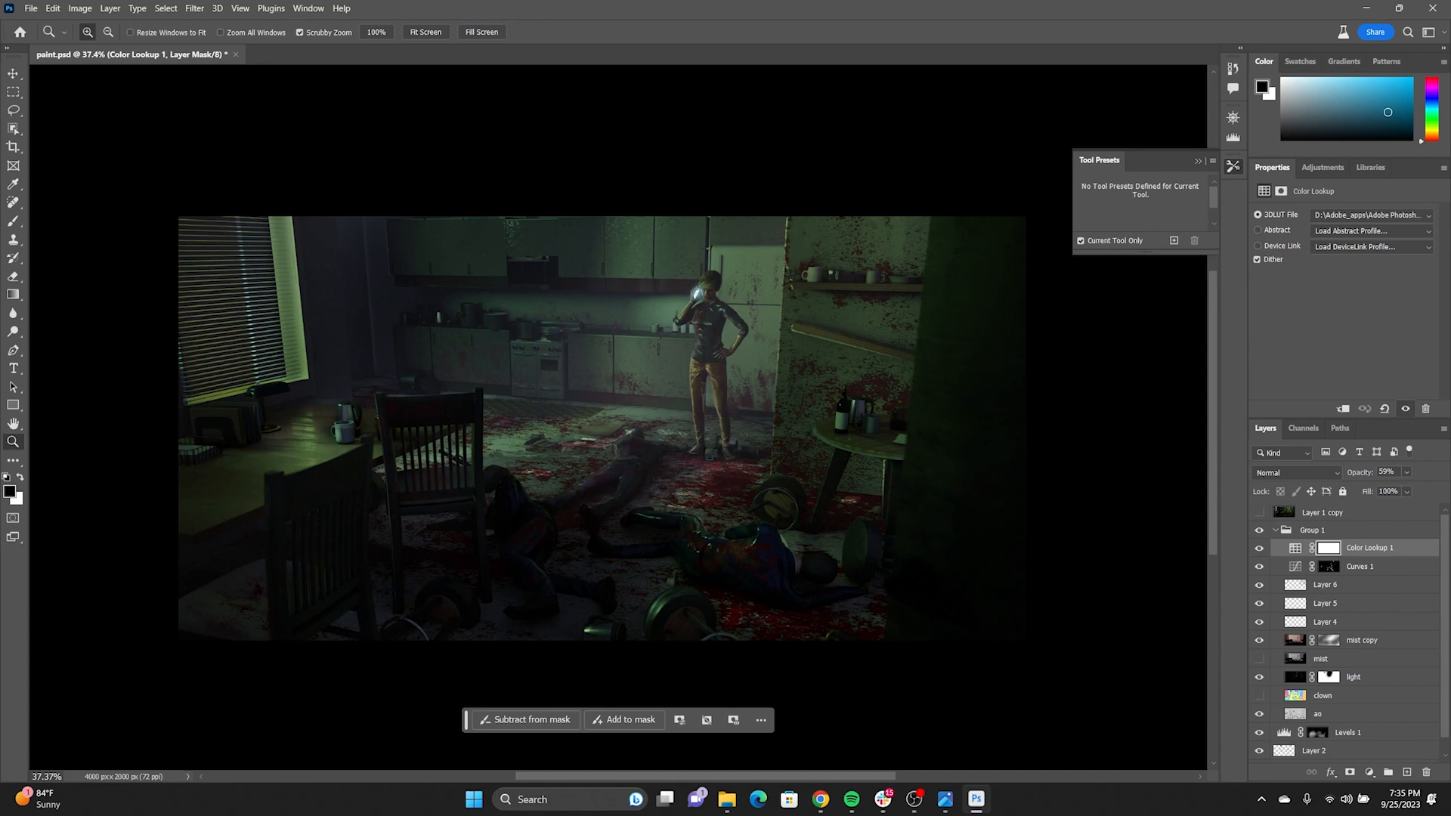
# Hide Group 1, Layer 2 and the Levels 1 adjustment so only the base render on Layer 1 shows
pyautogui.moveTo(733, 457); pyautogui.dragTo(632, 406)
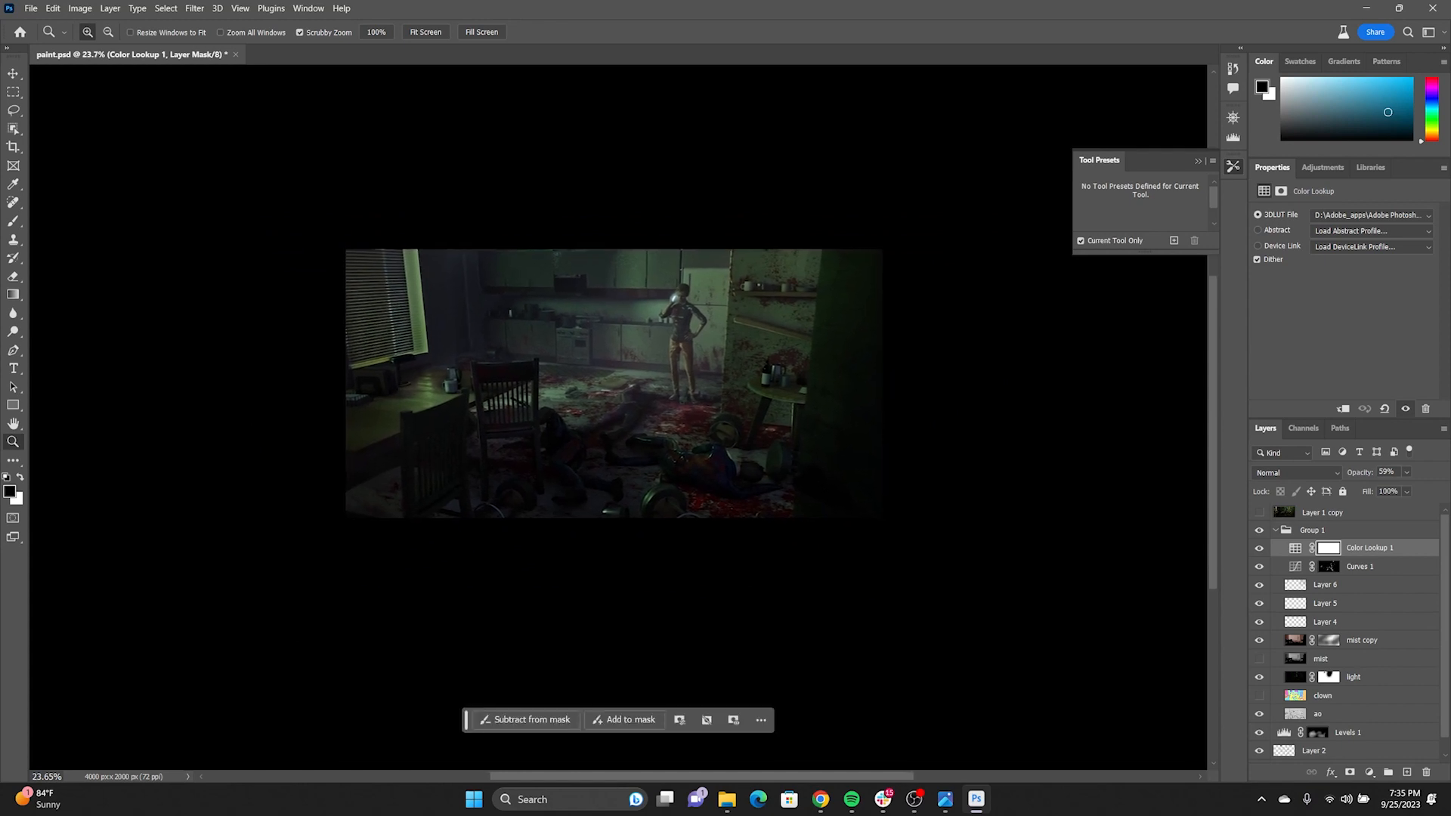
pyautogui.click(1259, 531)
pyautogui.scroll(-1, 1345, 632)
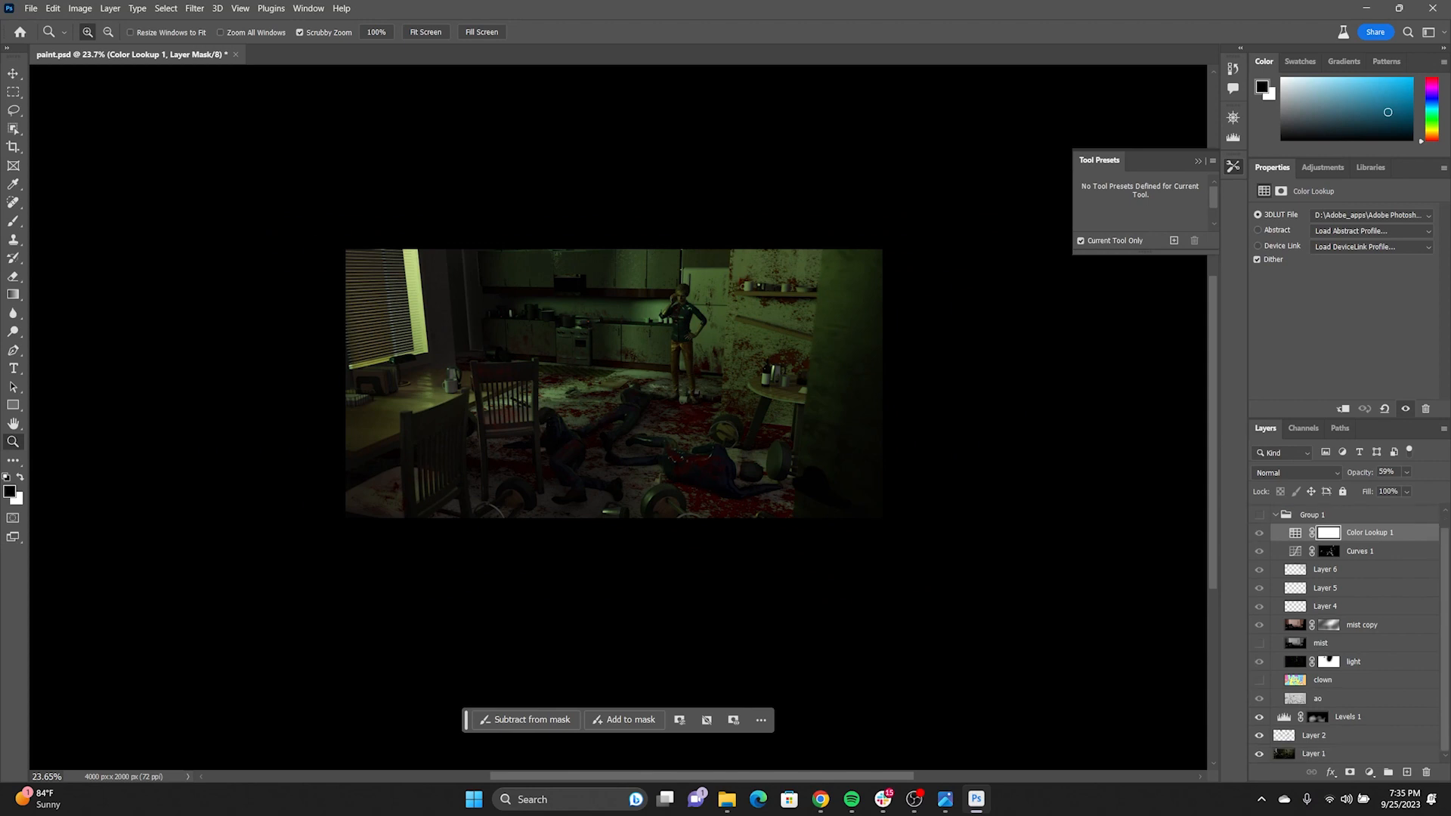
pyautogui.click(1259, 735)
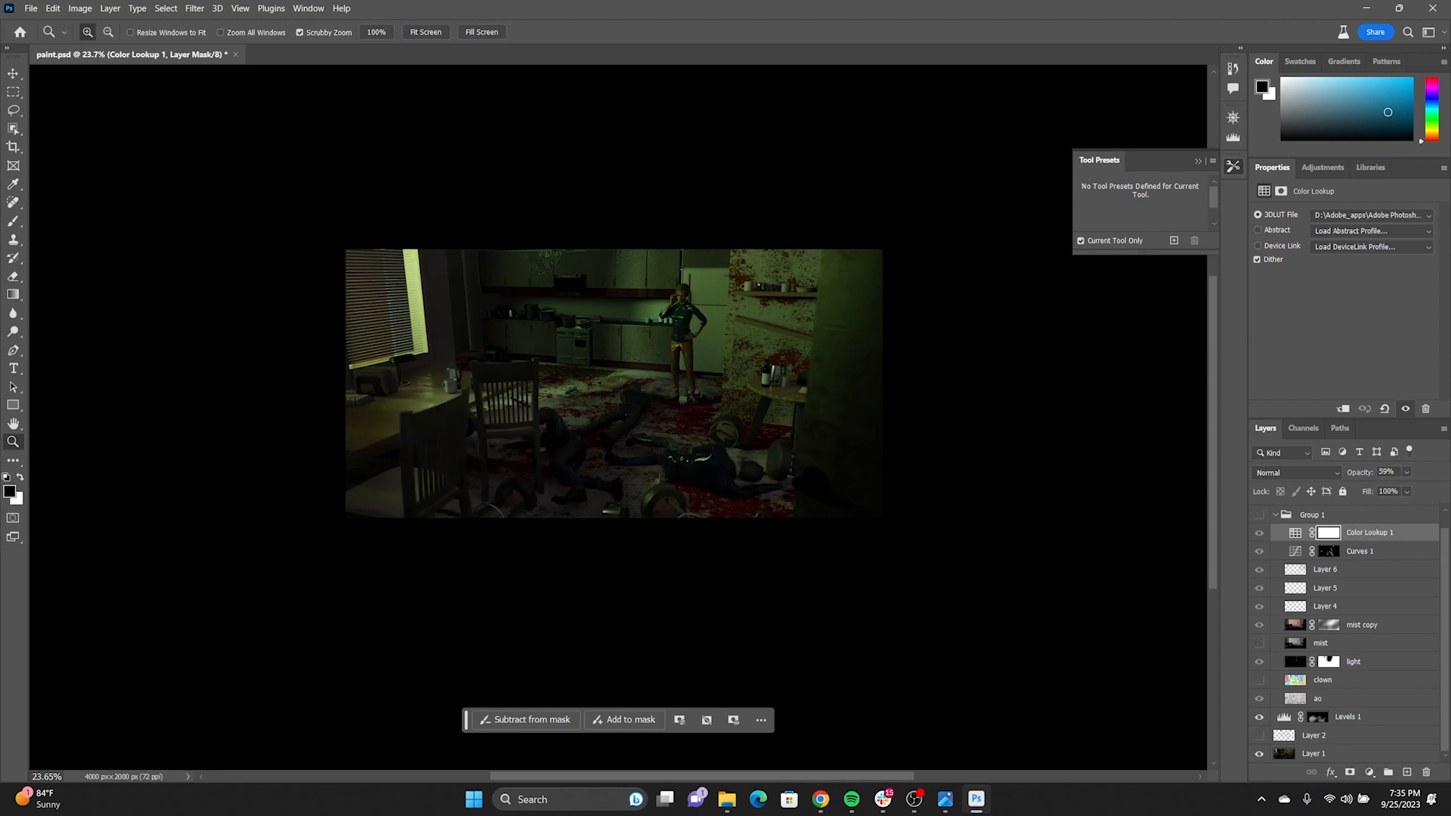
pyautogui.click(1259, 717)
# Compare the base render with the Levels 1 adjustment hidden and shown
pyautogui.moveTo(619, 444); pyautogui.dragTo(522, 444)
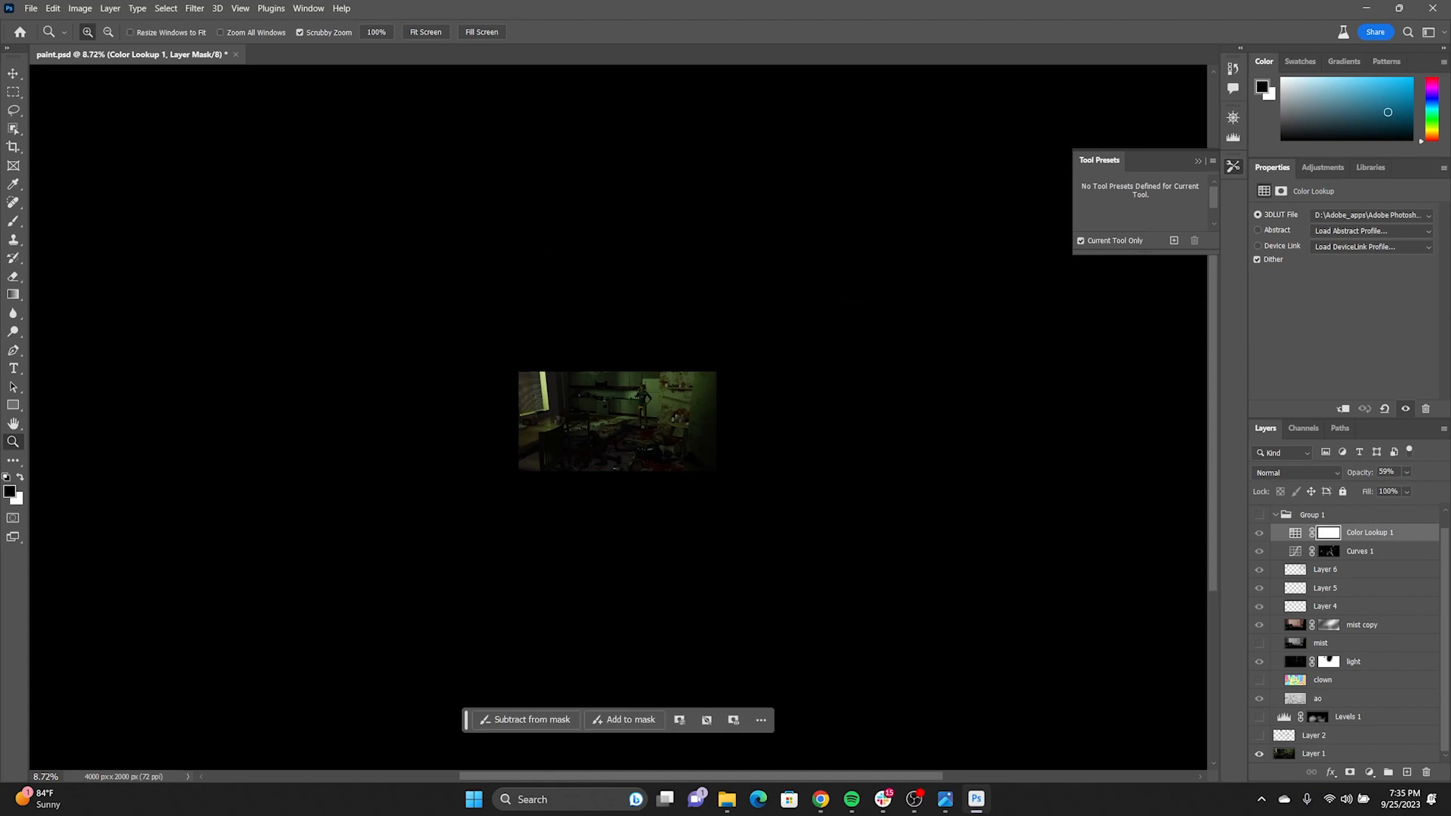
pyautogui.moveTo(596, 444); pyautogui.dragTo(623, 468)
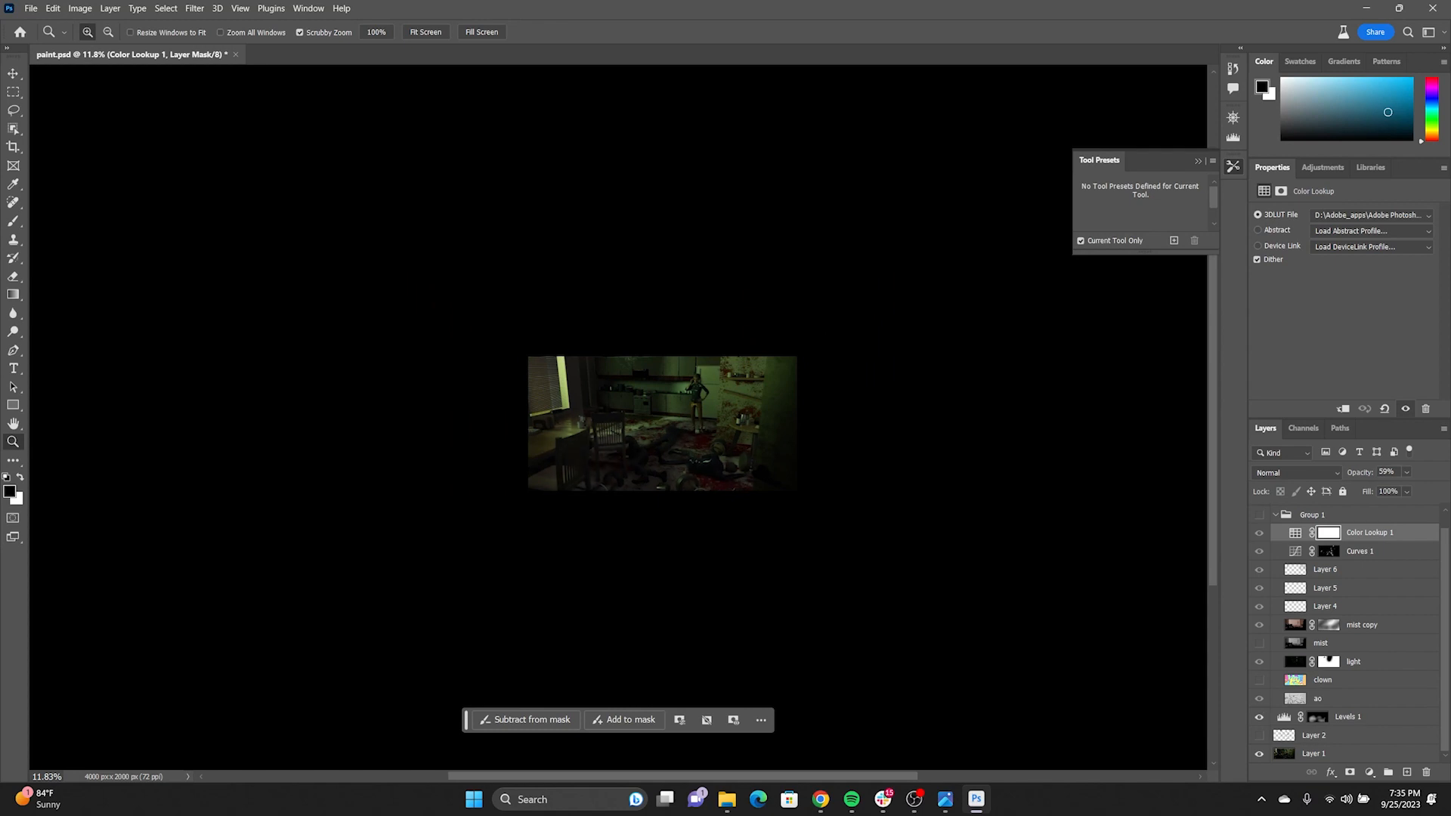
pyautogui.moveTo(617, 477); pyautogui.dragTo(645, 477)
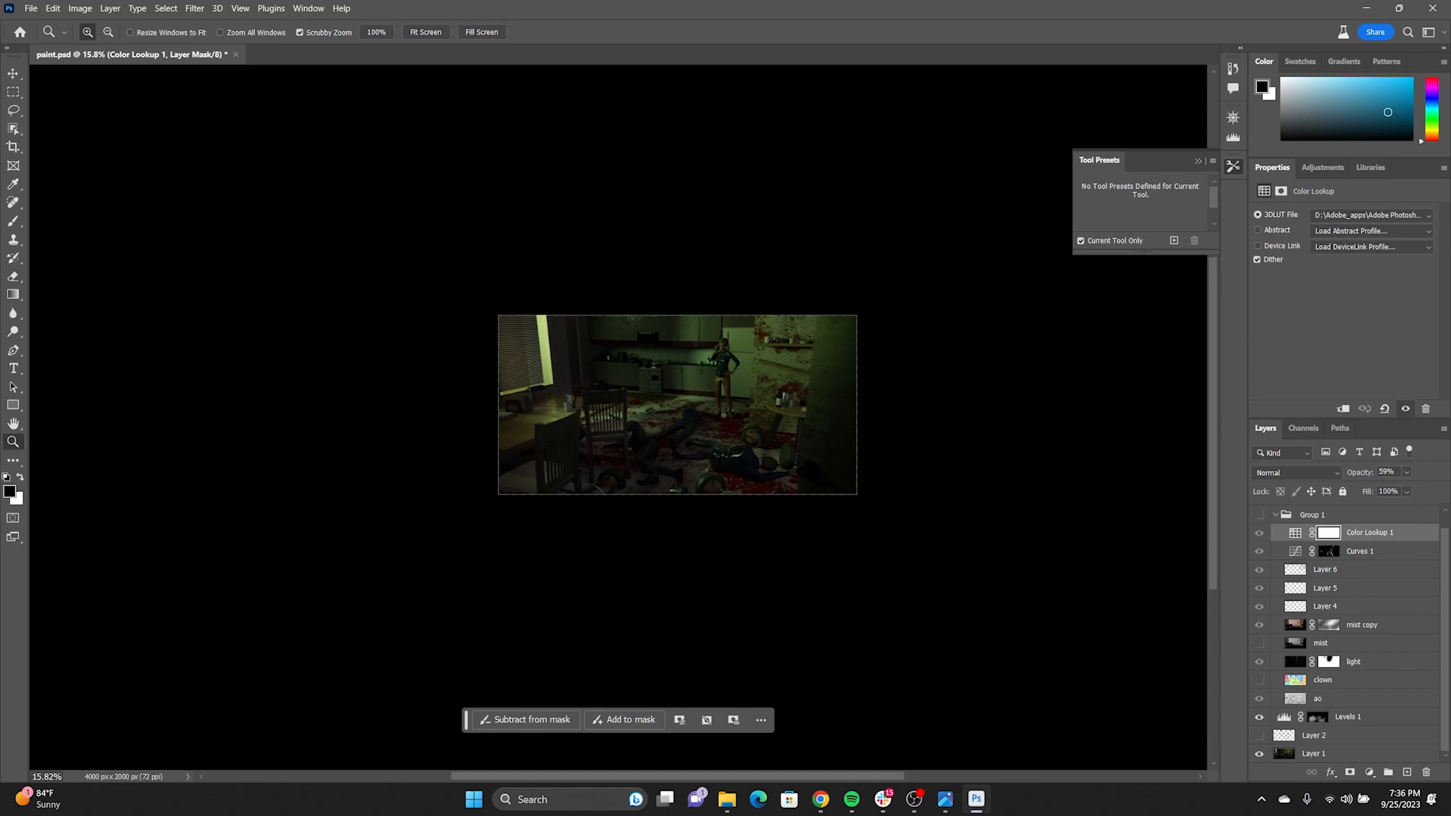
pyautogui.click(1259, 717)
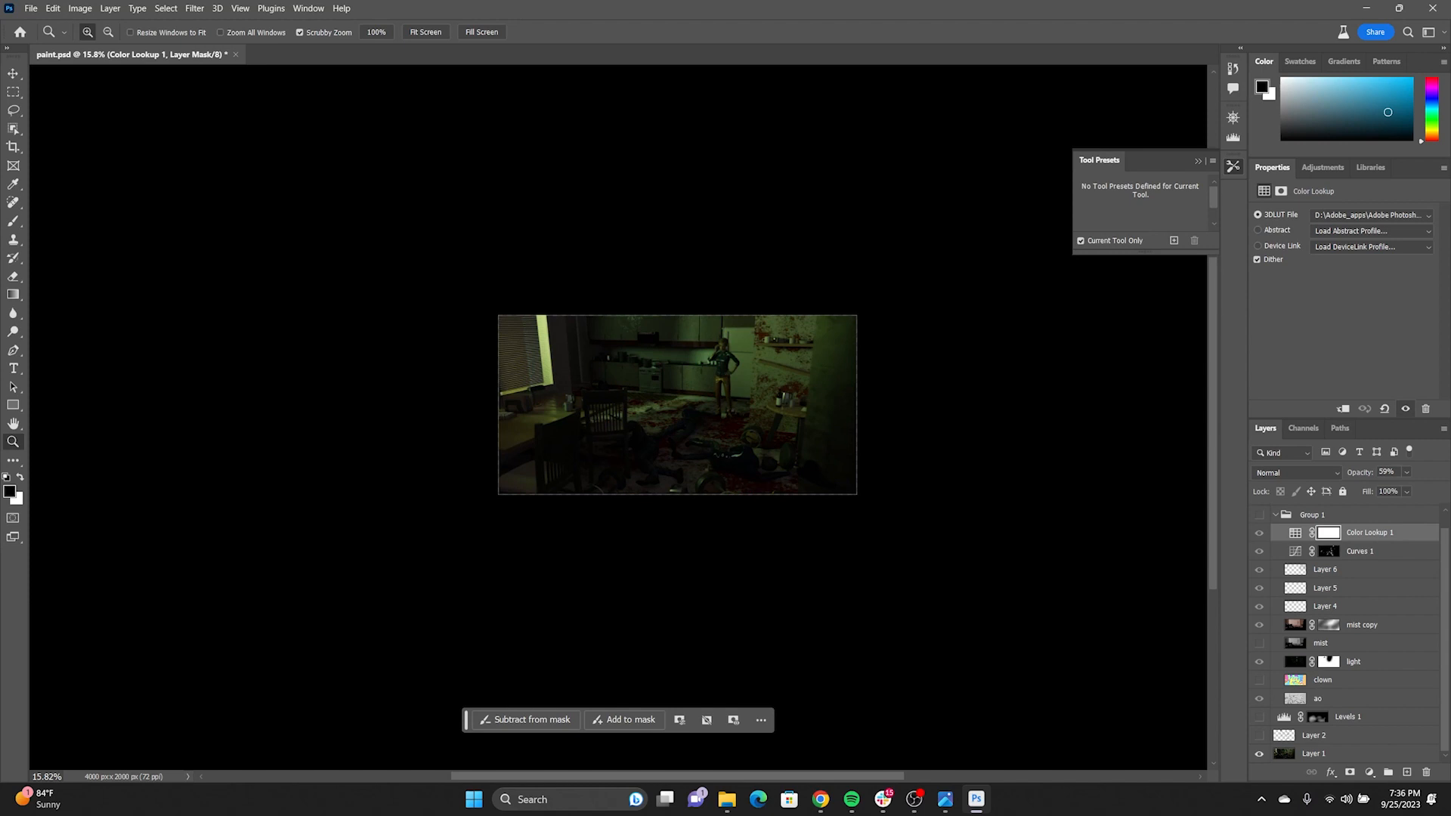
pyautogui.click(1260, 717)
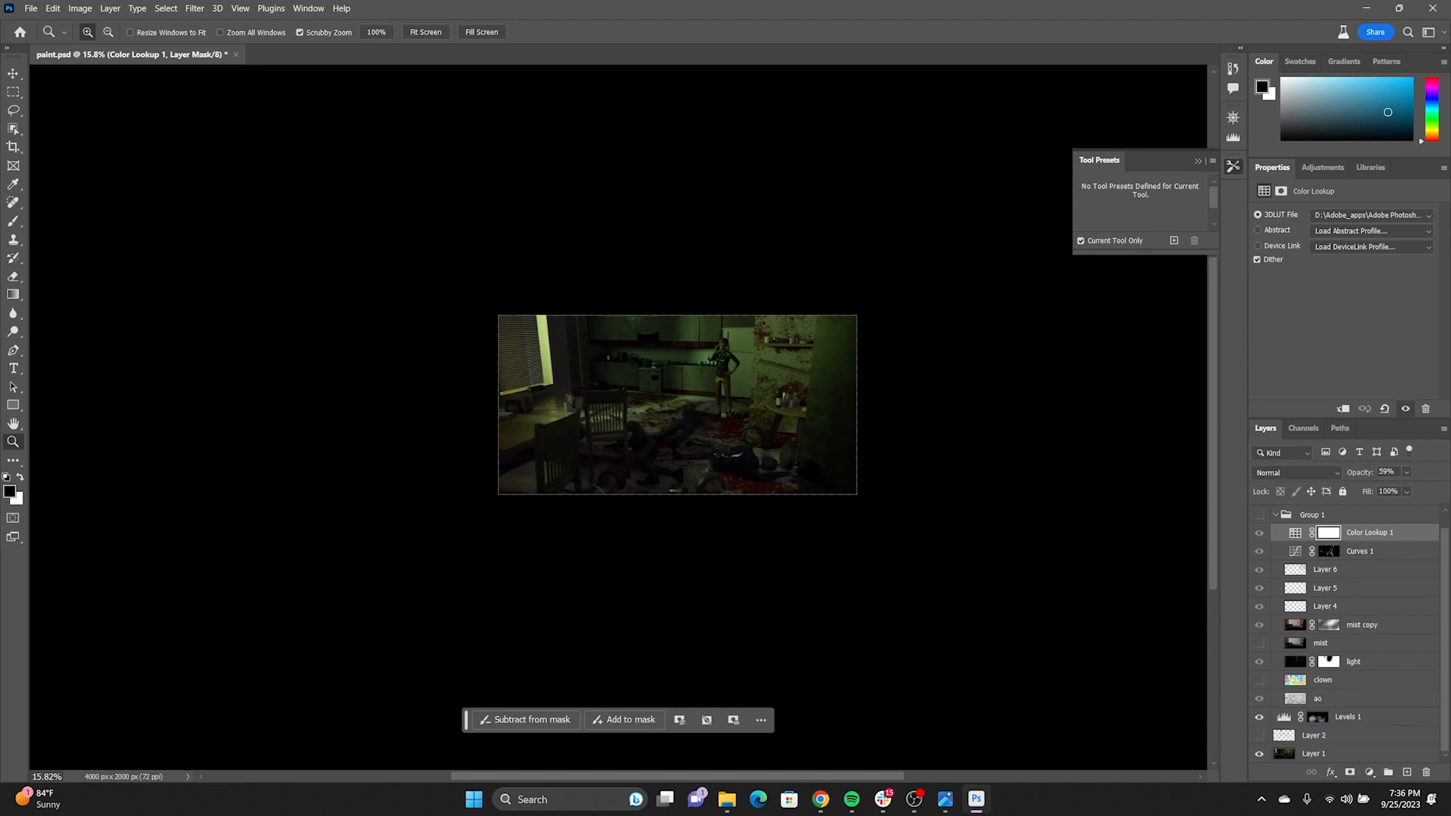
pyautogui.click(1259, 716)
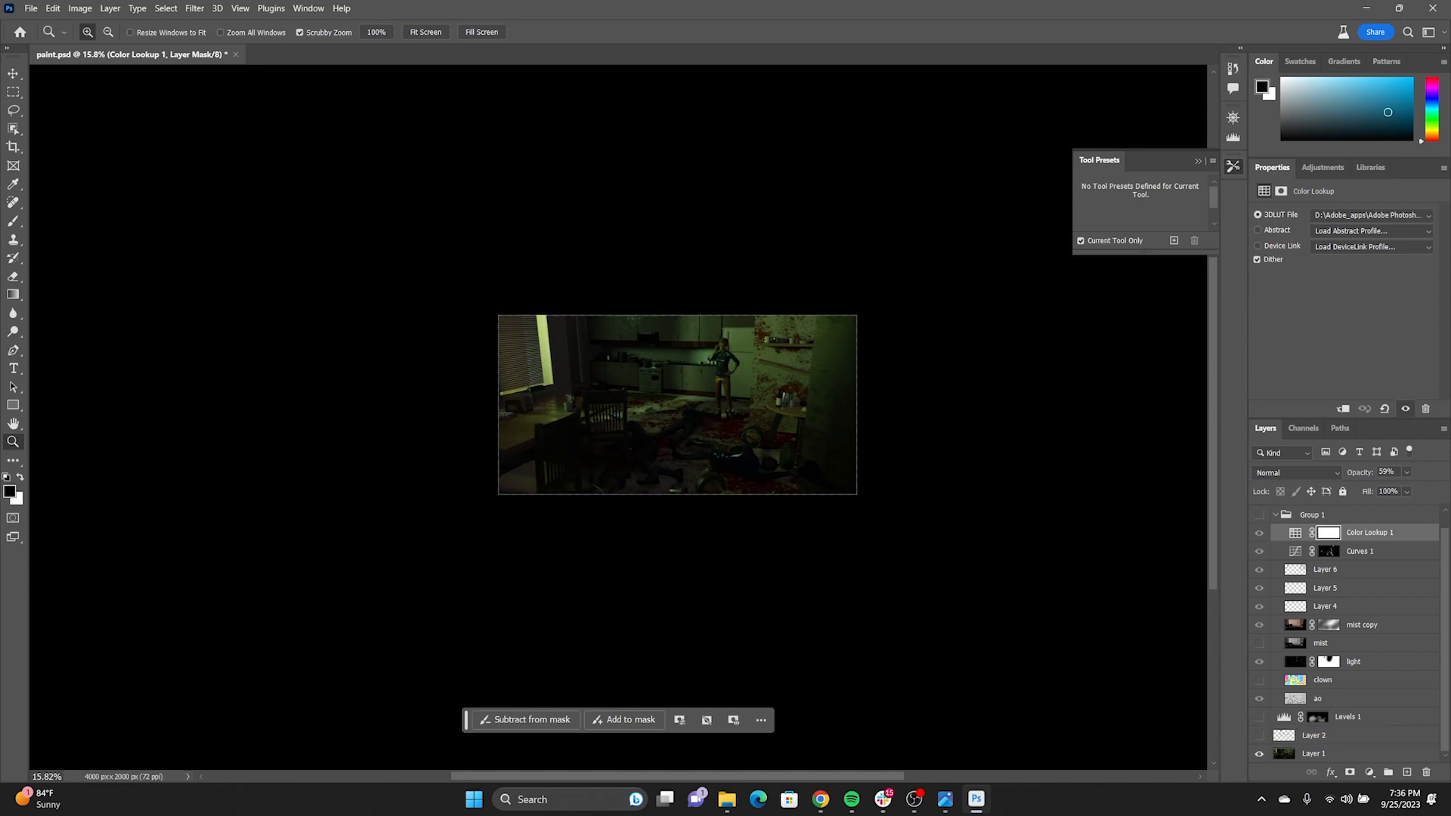
# Make the Levels 1 adjustment and Layer 2 visible above the base render
pyautogui.moveTo(816, 495); pyautogui.dragTo(916, 495)
pyautogui.moveTo(681, 363); pyautogui.dragTo(867, 506)
pyautogui.moveTo(880, 556); pyautogui.dragTo(871, 558)
pyautogui.moveTo(871, 558); pyautogui.dragTo(610, 493)
pyautogui.moveTo(713, 500); pyautogui.dragTo(798, 531)
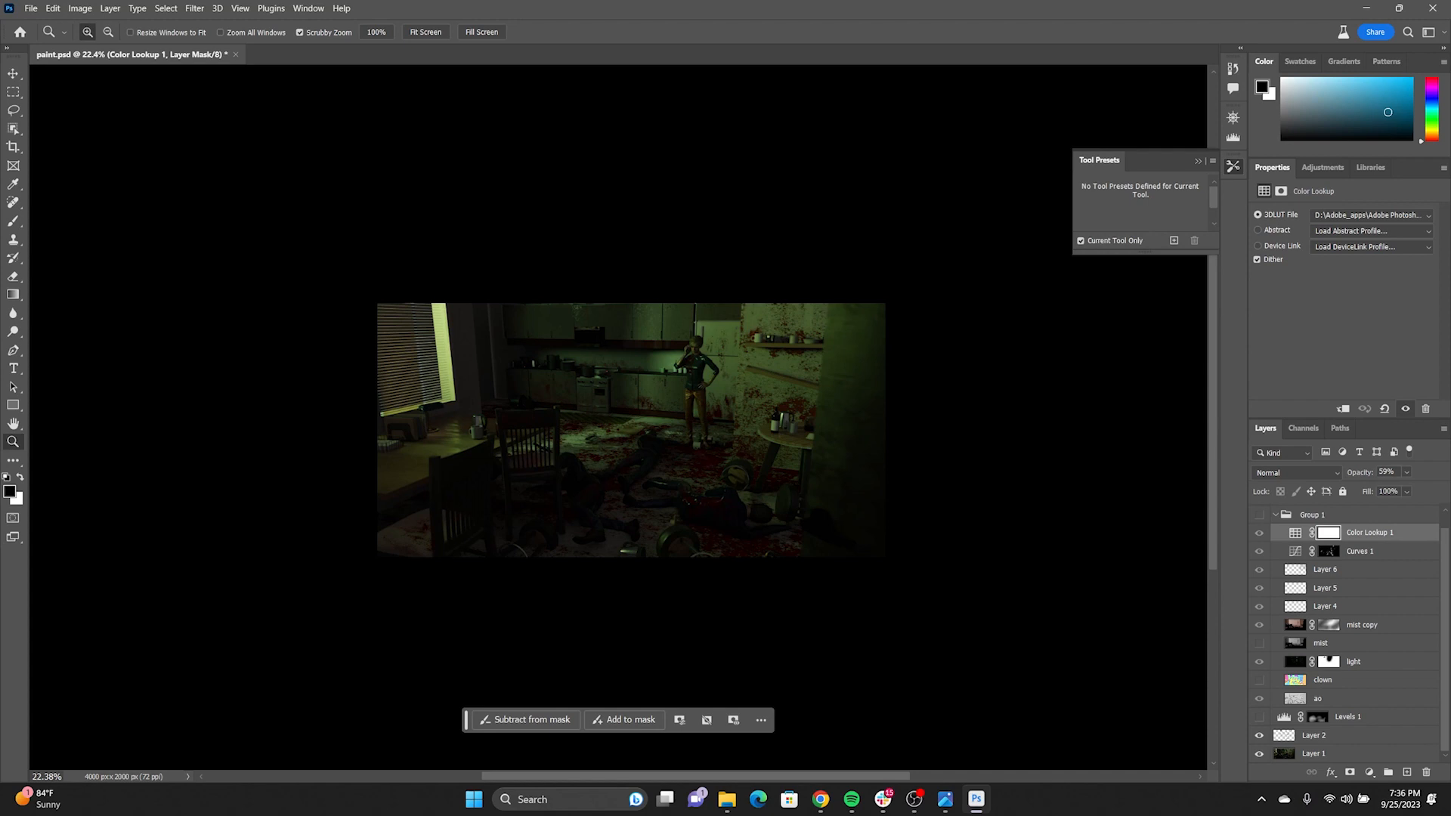
pyautogui.click(1260, 717)
pyautogui.click(1260, 736)
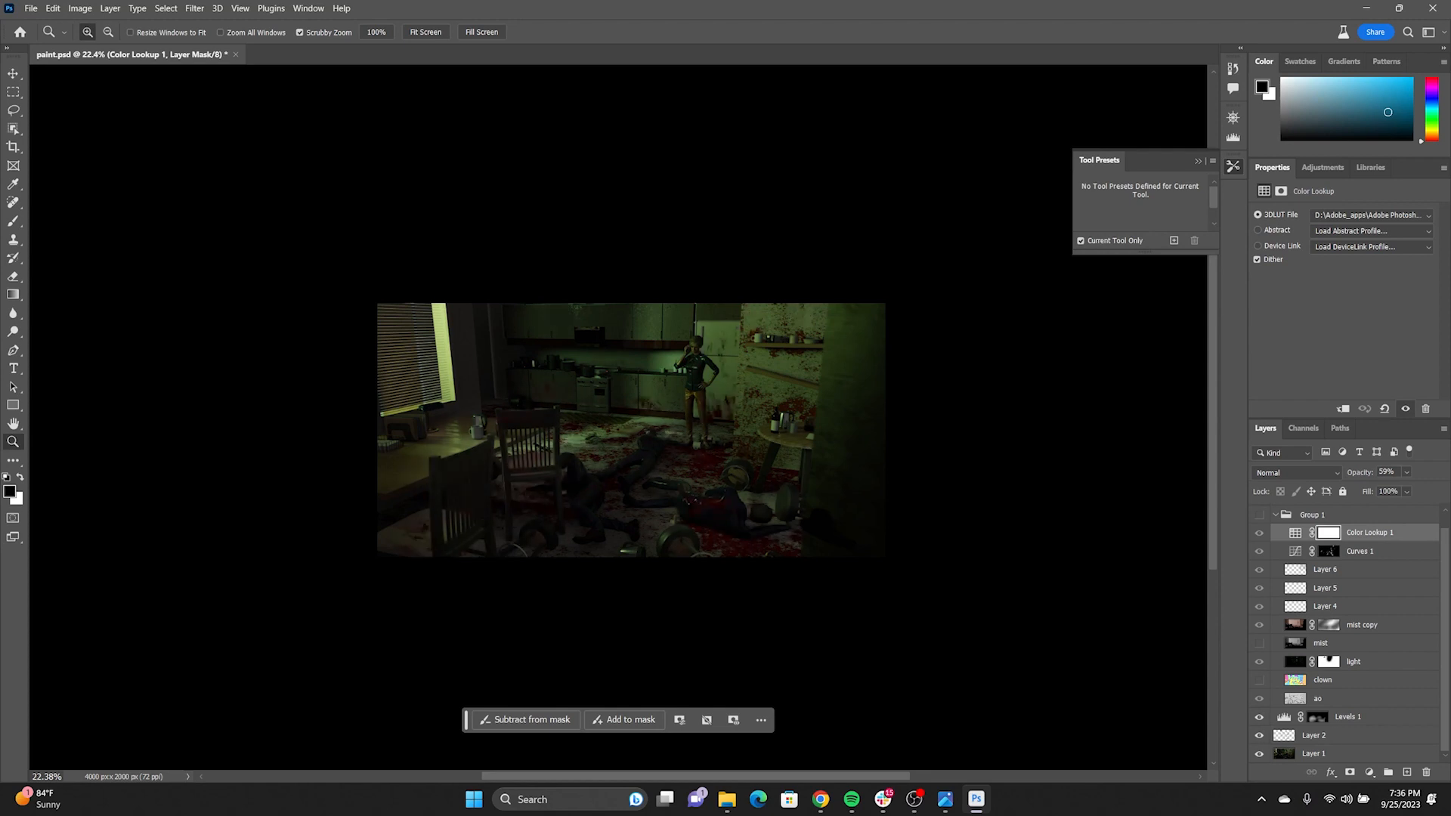
# Compare the image with Layer 2 hidden and shown, and examine the painted blood on the bodies and floor up close
pyautogui.click(1259, 736)
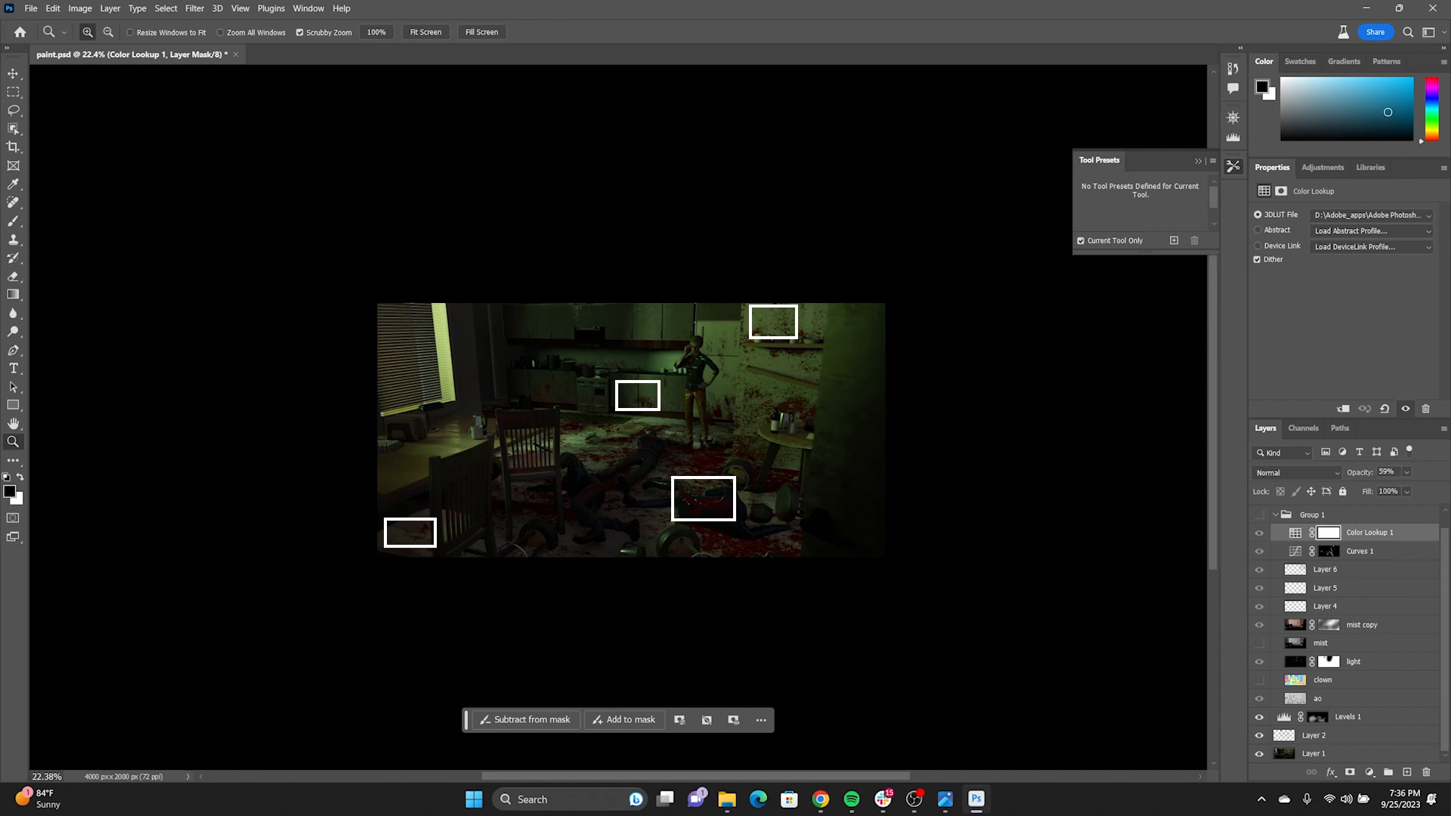
pyautogui.click(1259, 736)
pyautogui.click(1259, 736)
pyautogui.click(1259, 736)
pyautogui.moveTo(535, 551); pyautogui.dragTo(656, 551)
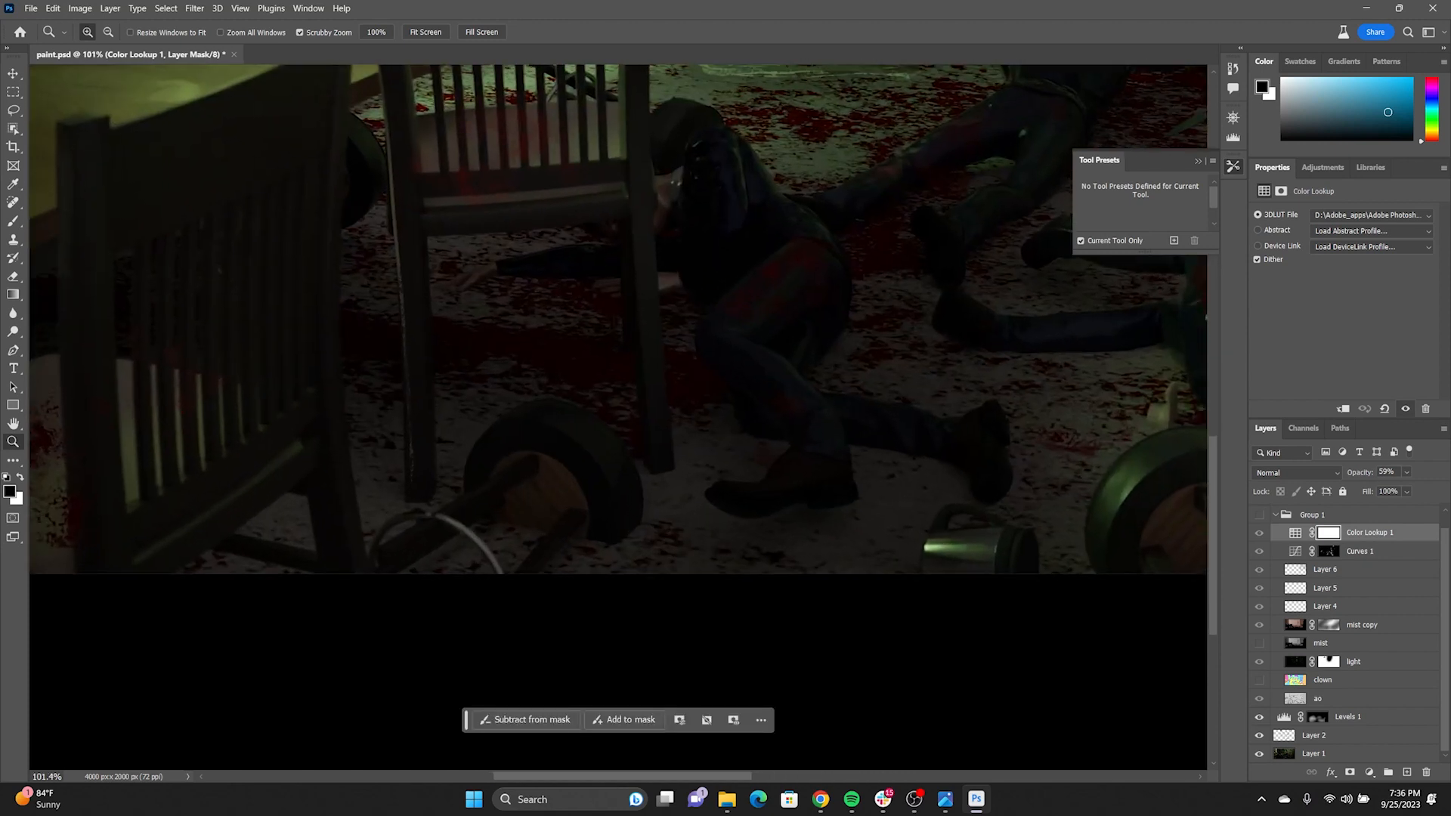
pyautogui.moveTo(890, 549); pyautogui.dragTo(558, 607)
pyautogui.moveTo(686, 539); pyautogui.dragTo(670, 540)
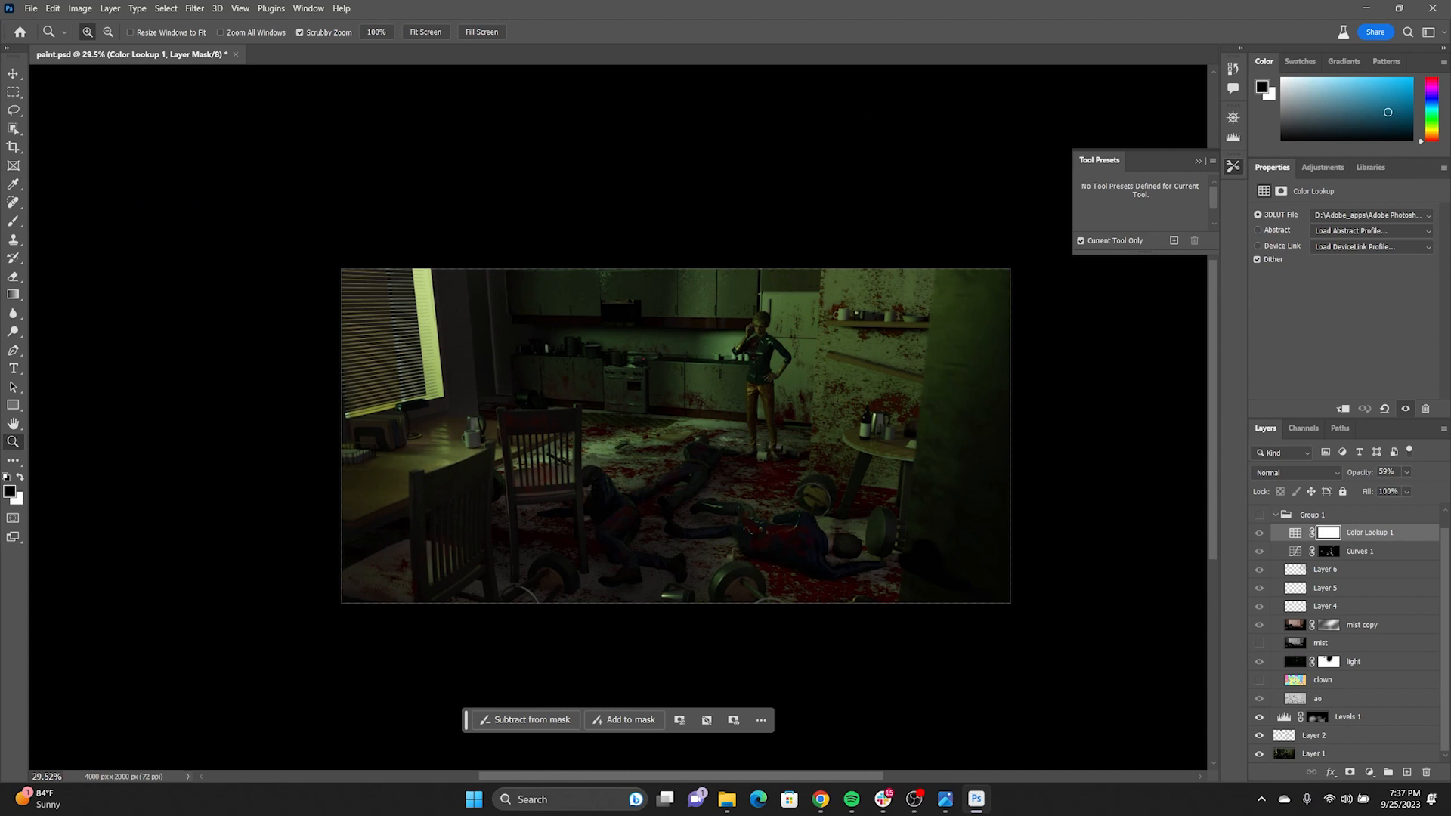
pyautogui.moveTo(825, 543); pyautogui.dragTo(815, 543)
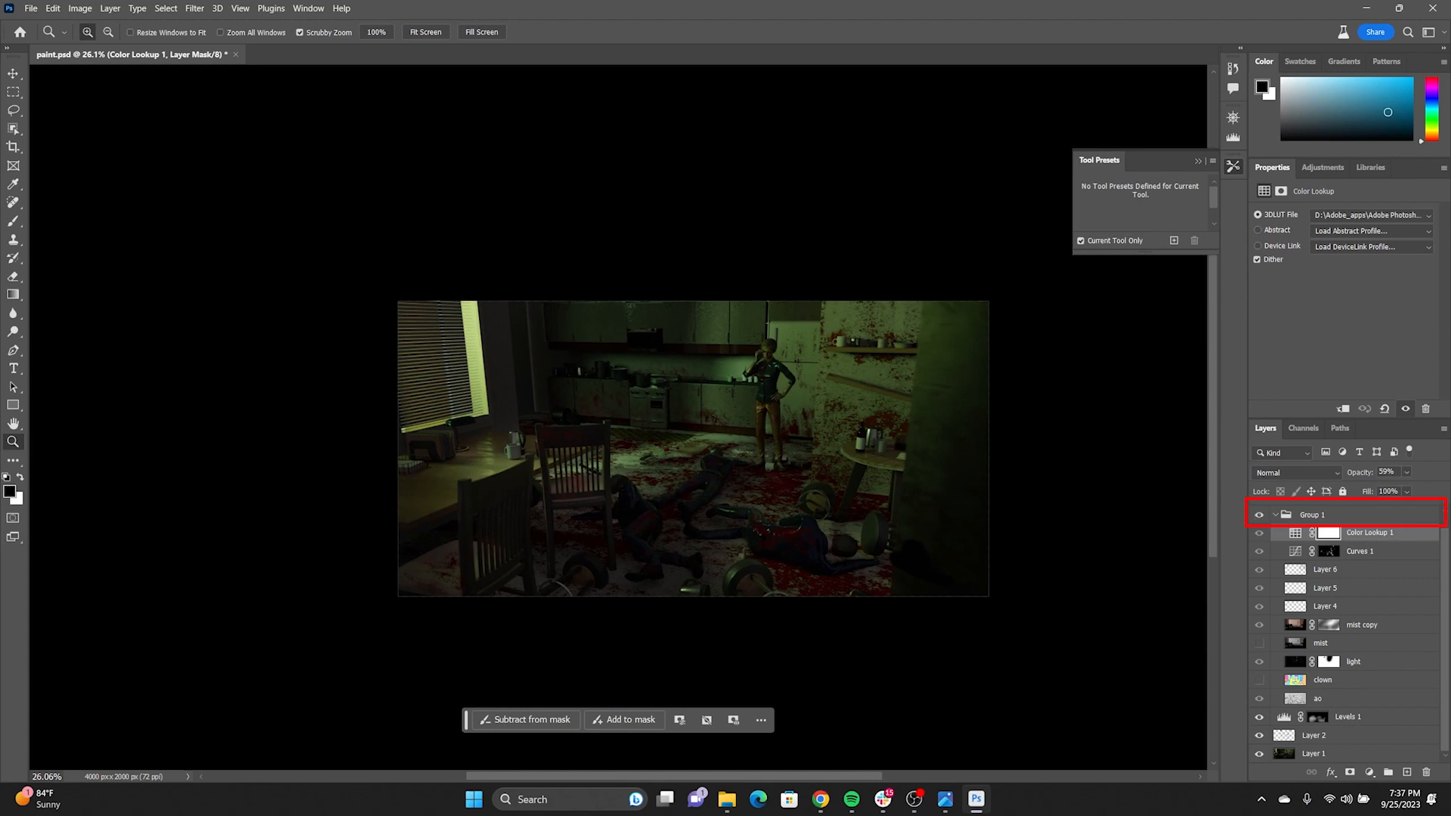
# Show Group 1 with every layer inside it hidden, and select its ao layer
pyautogui.click(1259, 515)
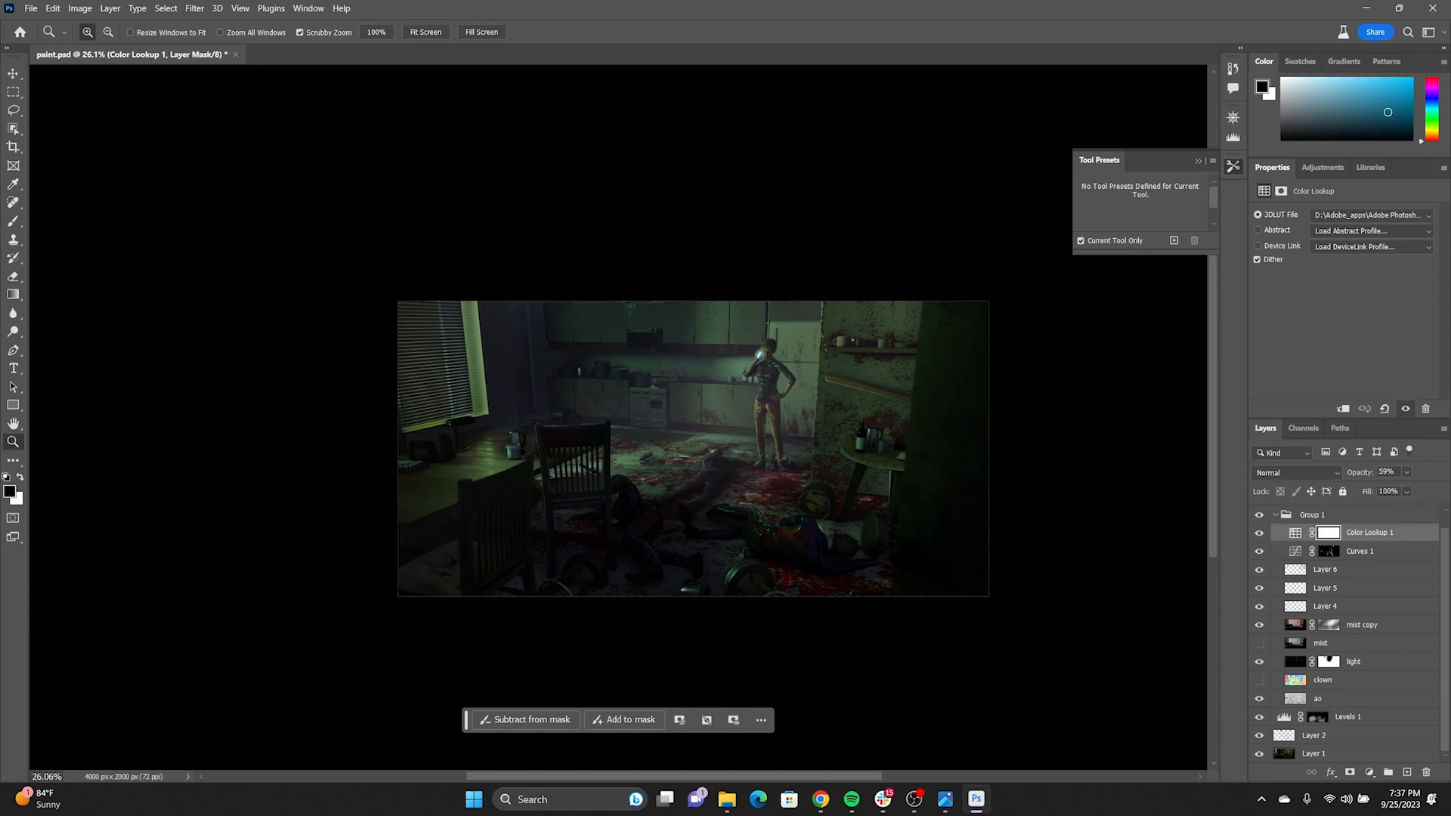
pyautogui.click(1259, 699)
pyautogui.click(1260, 625)
pyautogui.click(1259, 606)
pyautogui.click(1259, 588)
pyautogui.click(1259, 570)
pyautogui.click(1260, 551)
pyautogui.click(1259, 533)
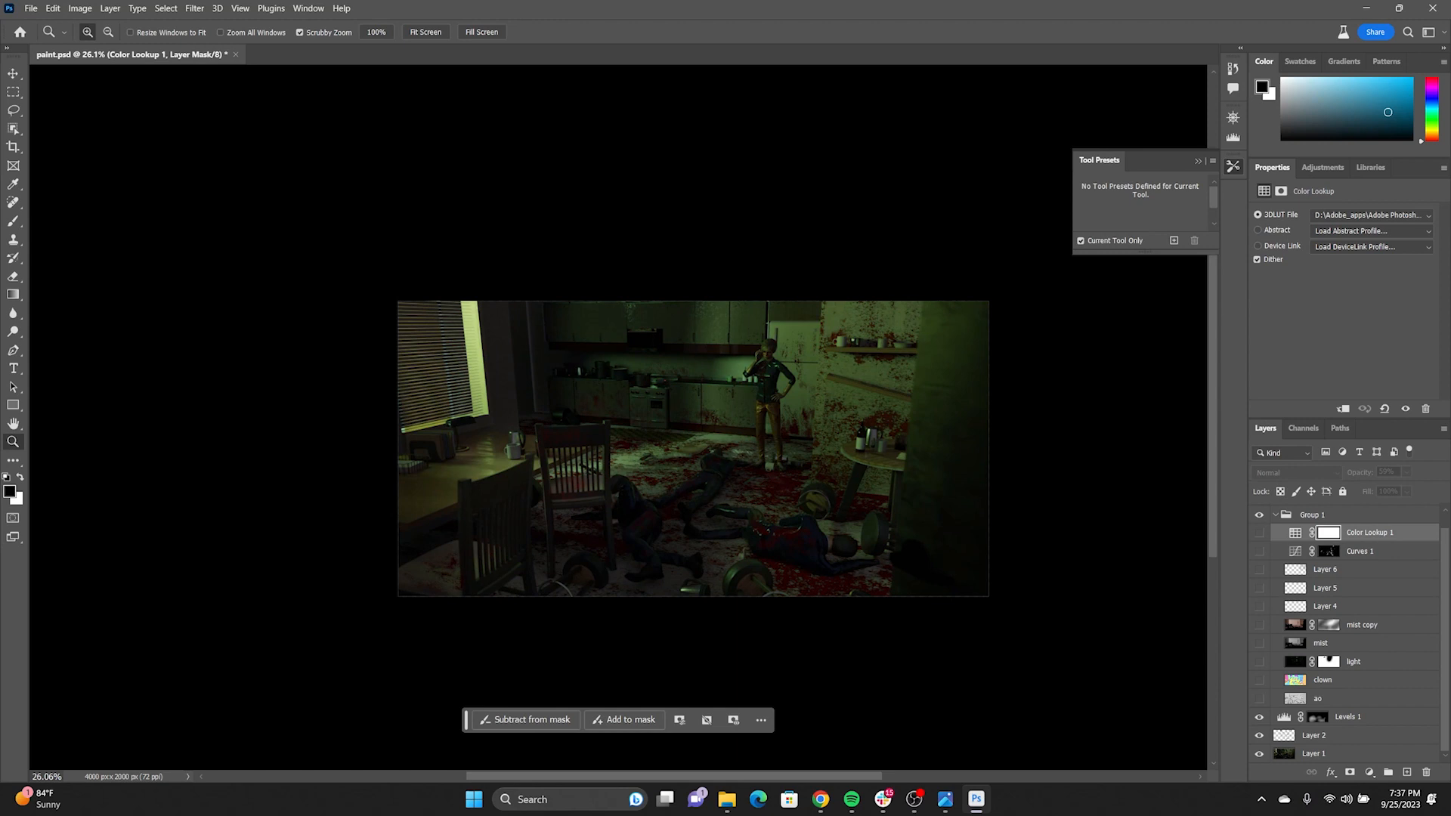
pyautogui.click(1318, 699)
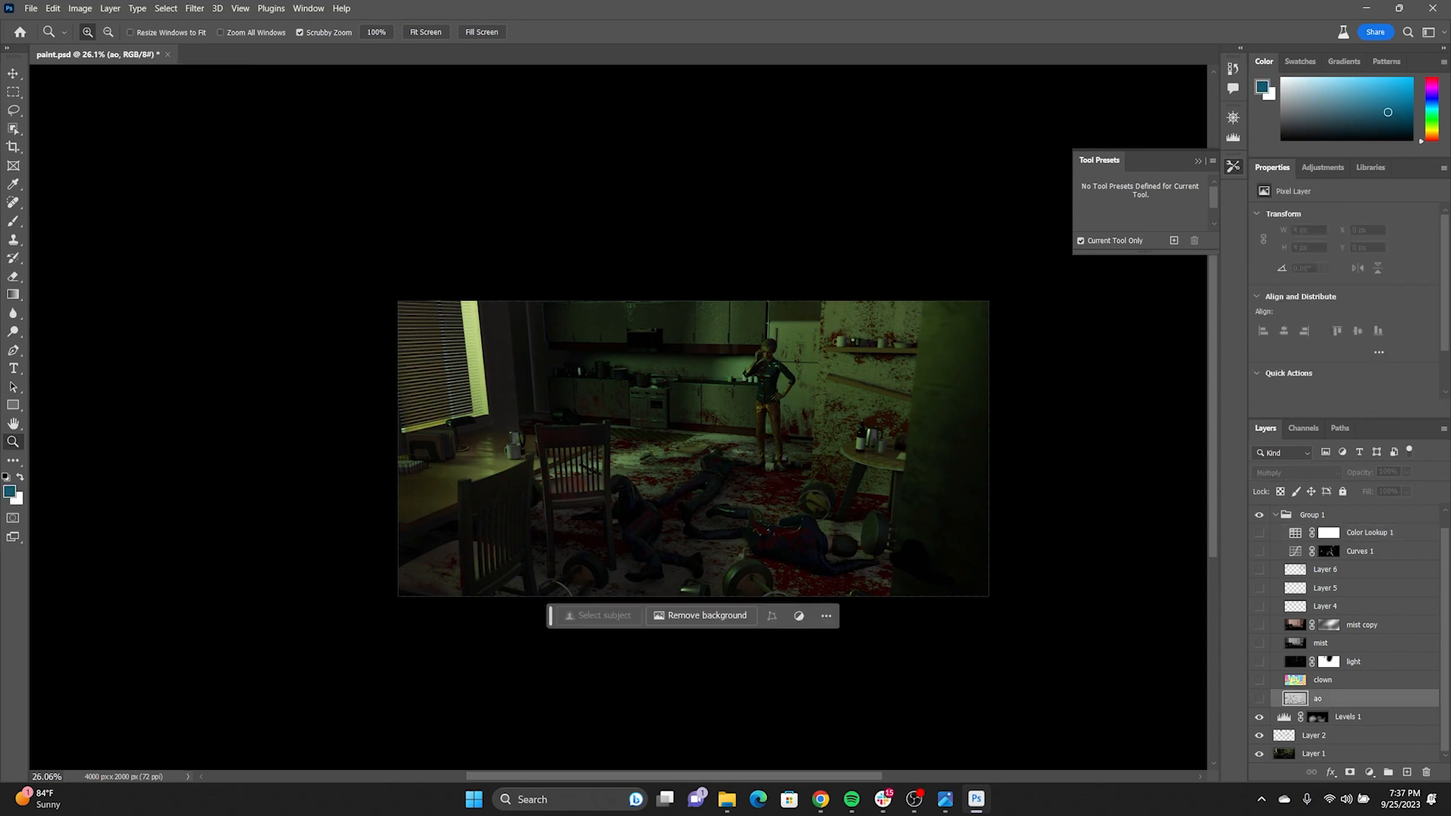
# Make the ao layer visible in Group 1 and compare the image up close with it hidden and shown
pyautogui.click(1259, 698)
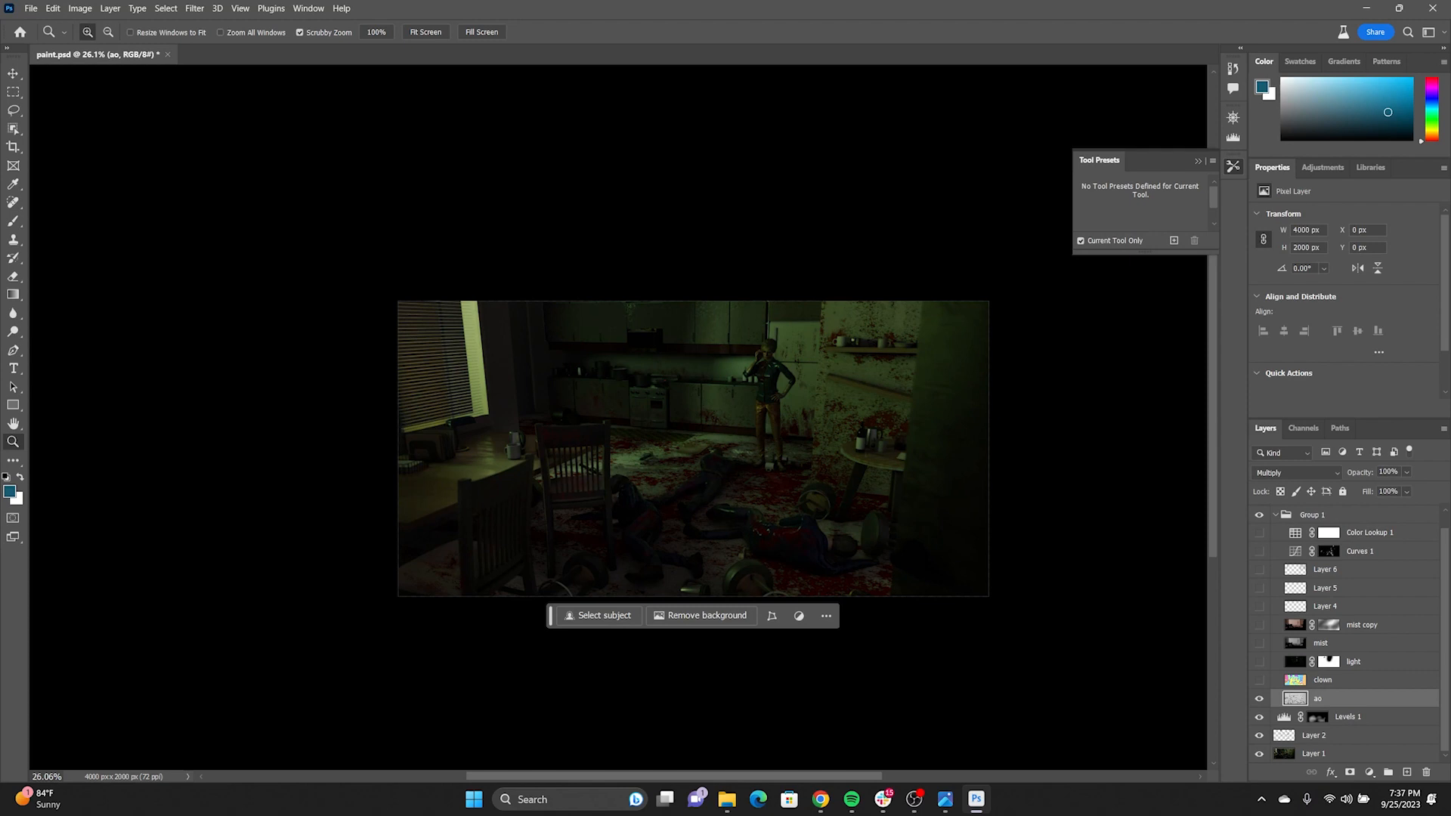
pyautogui.click(1259, 698)
pyautogui.click(1260, 698)
pyautogui.moveTo(601, 556); pyautogui.dragTo(703, 555)
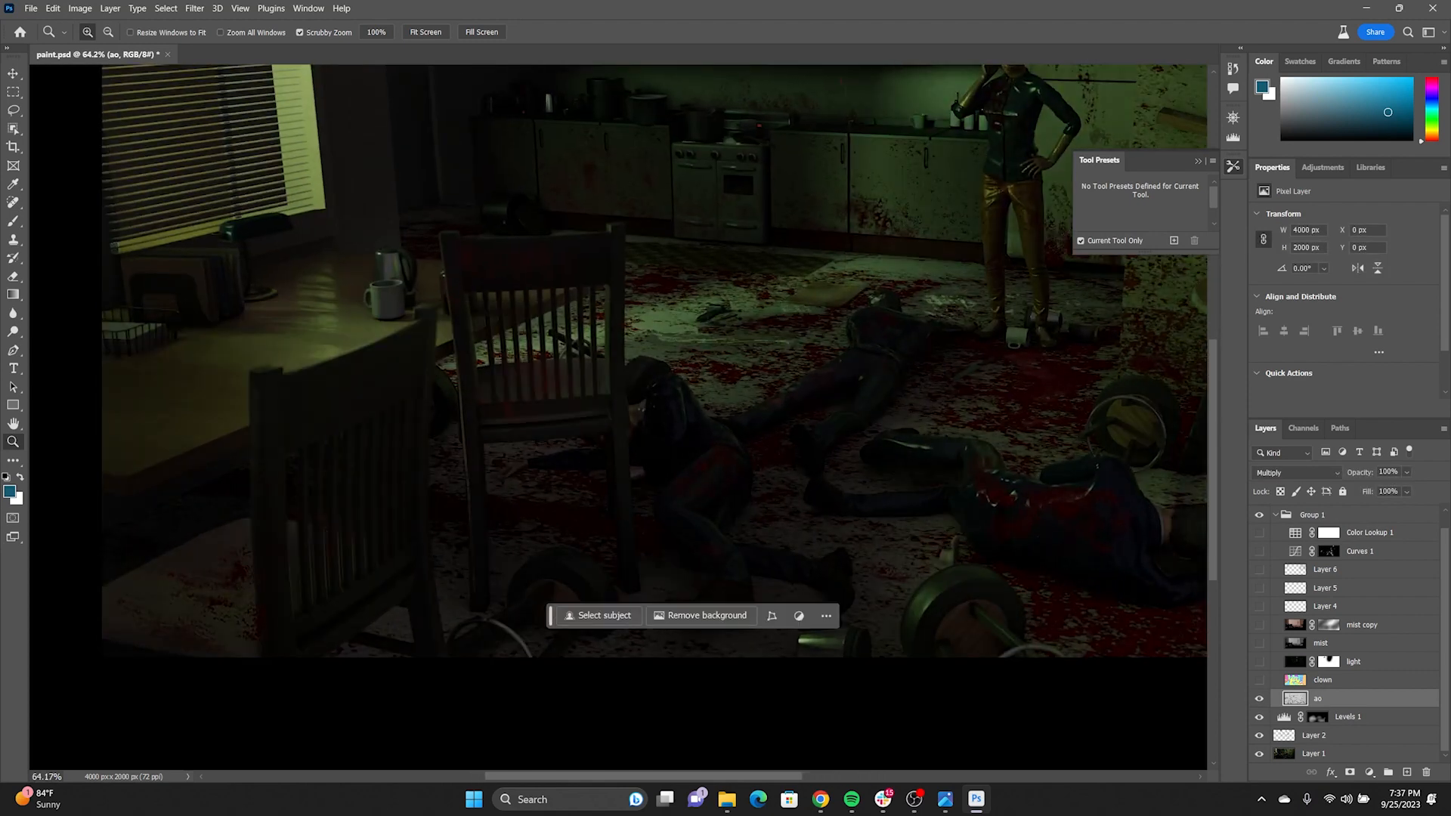
pyautogui.moveTo(551, 616); pyautogui.dragTo(552, 734)
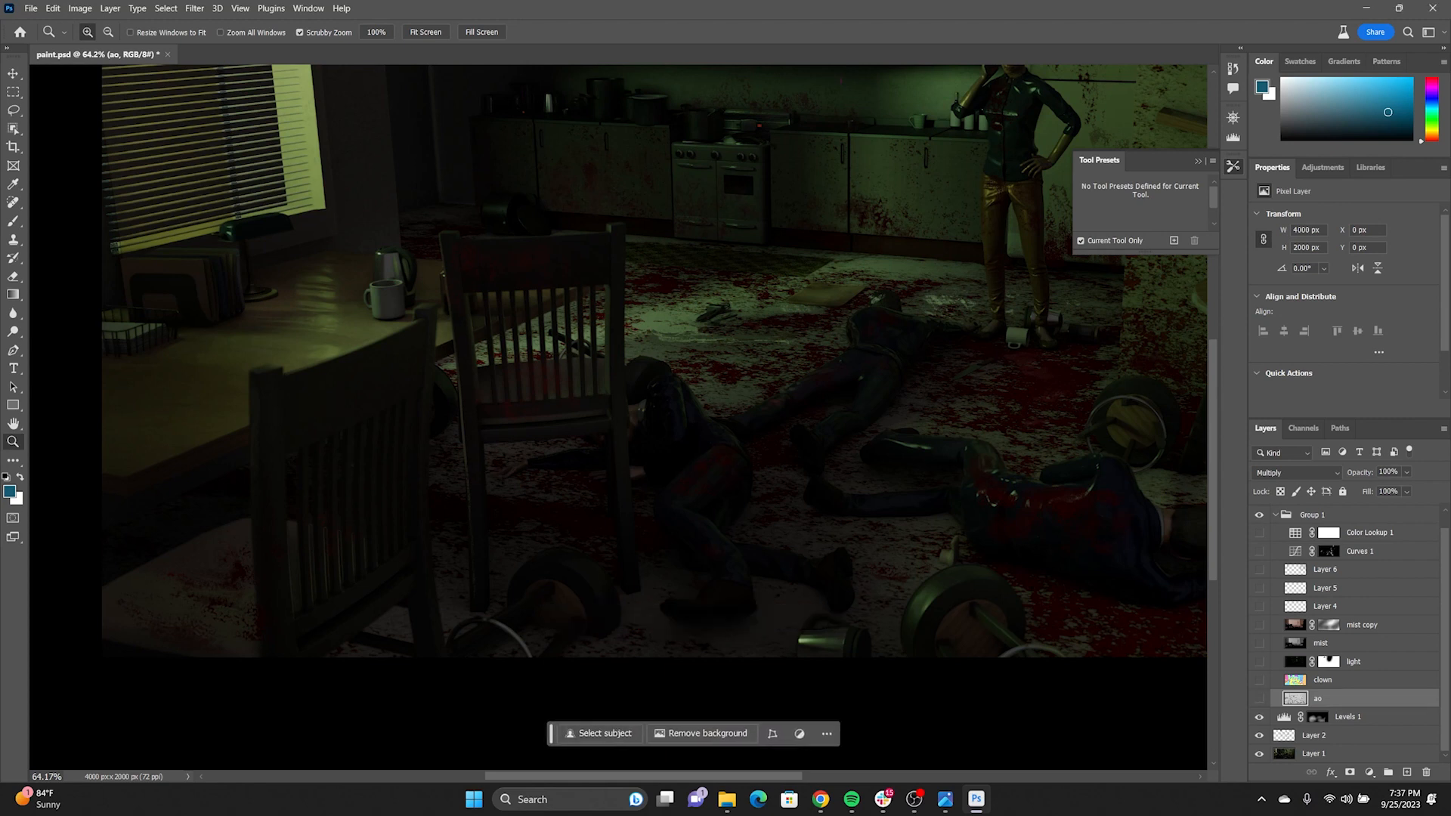
pyautogui.click(1259, 699)
pyautogui.moveTo(916, 548); pyautogui.dragTo(692, 542)
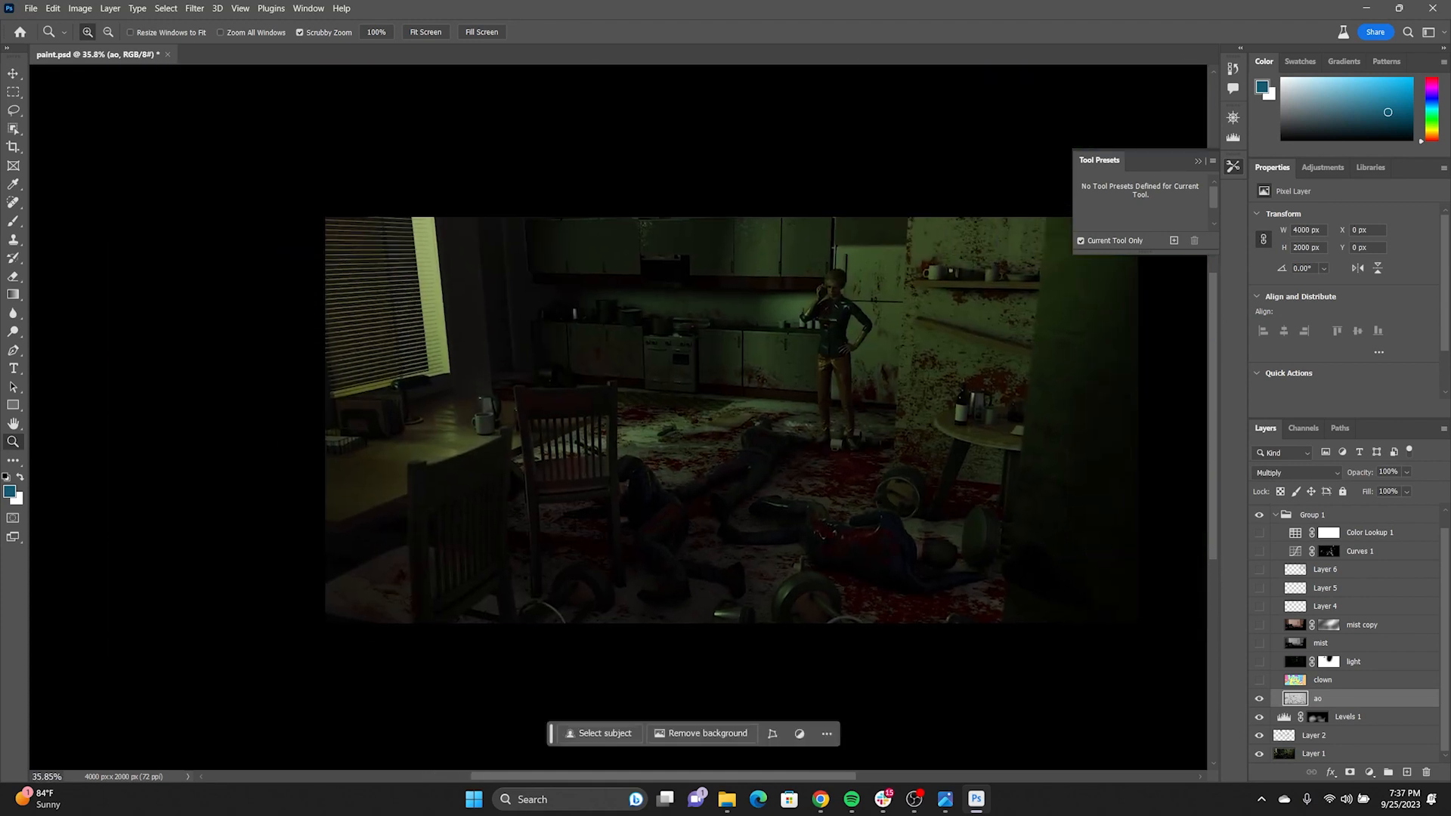
# Set the opacity of the ao layer to 73%
pyautogui.click(1407, 472)
pyautogui.click(1390, 489)
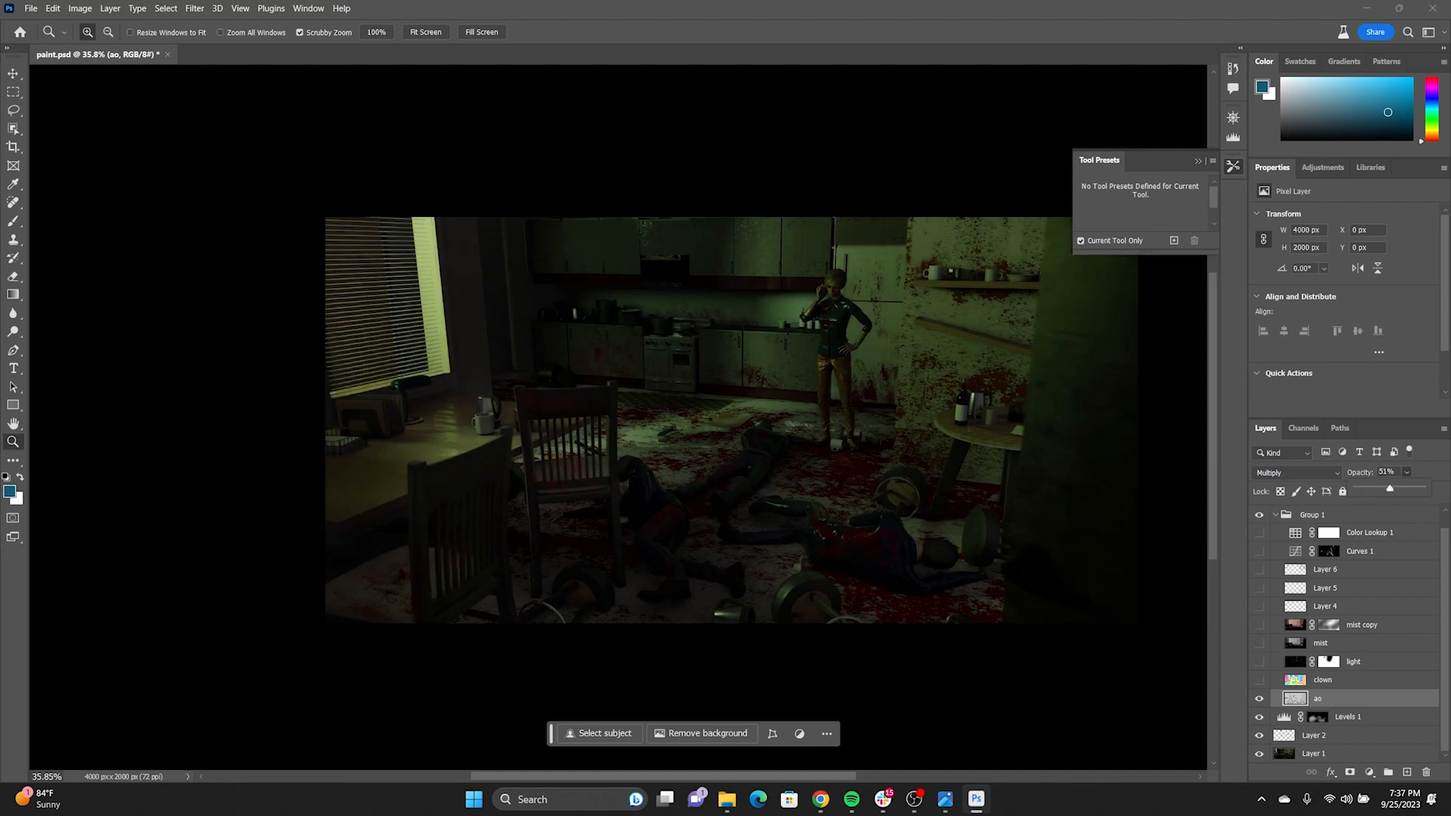
pyautogui.moveTo(1390, 489); pyautogui.dragTo(1404, 489)
# Preview the clown color layer and hide it again, and make the light and mist copy layers visible
pyautogui.click(1259, 679)
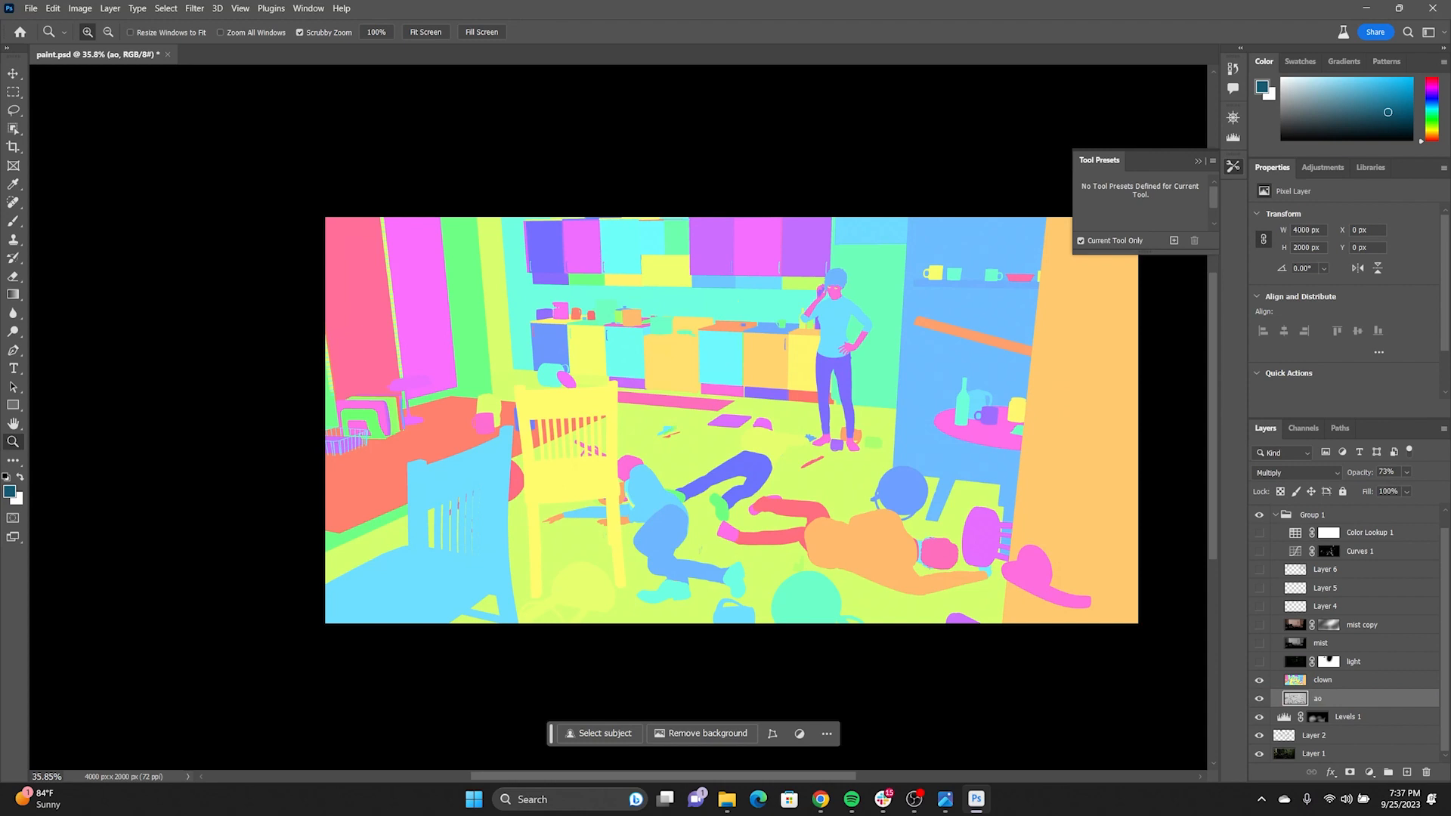
pyautogui.click(1259, 680)
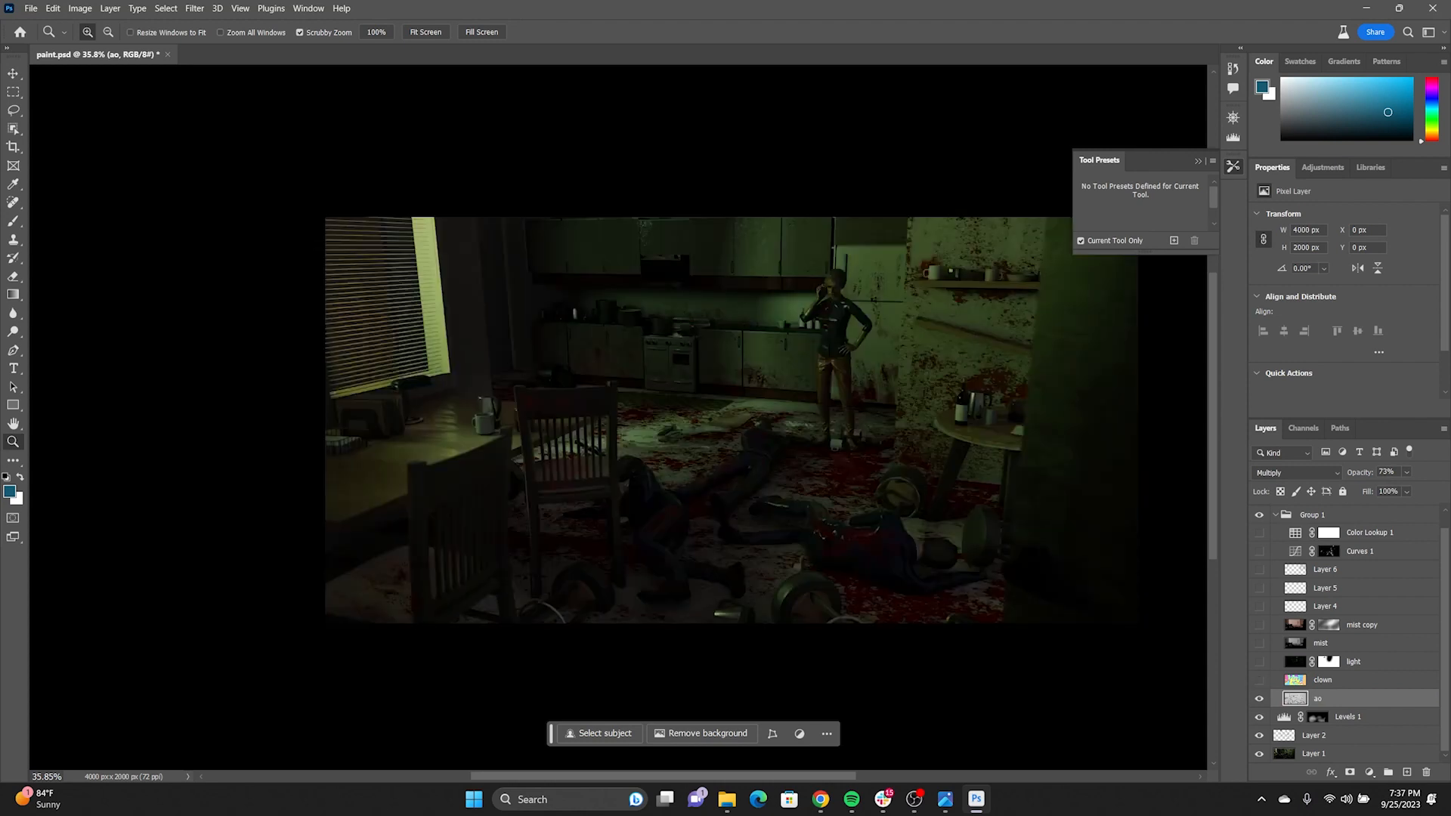
pyautogui.click(1259, 661)
pyautogui.click(1259, 625)
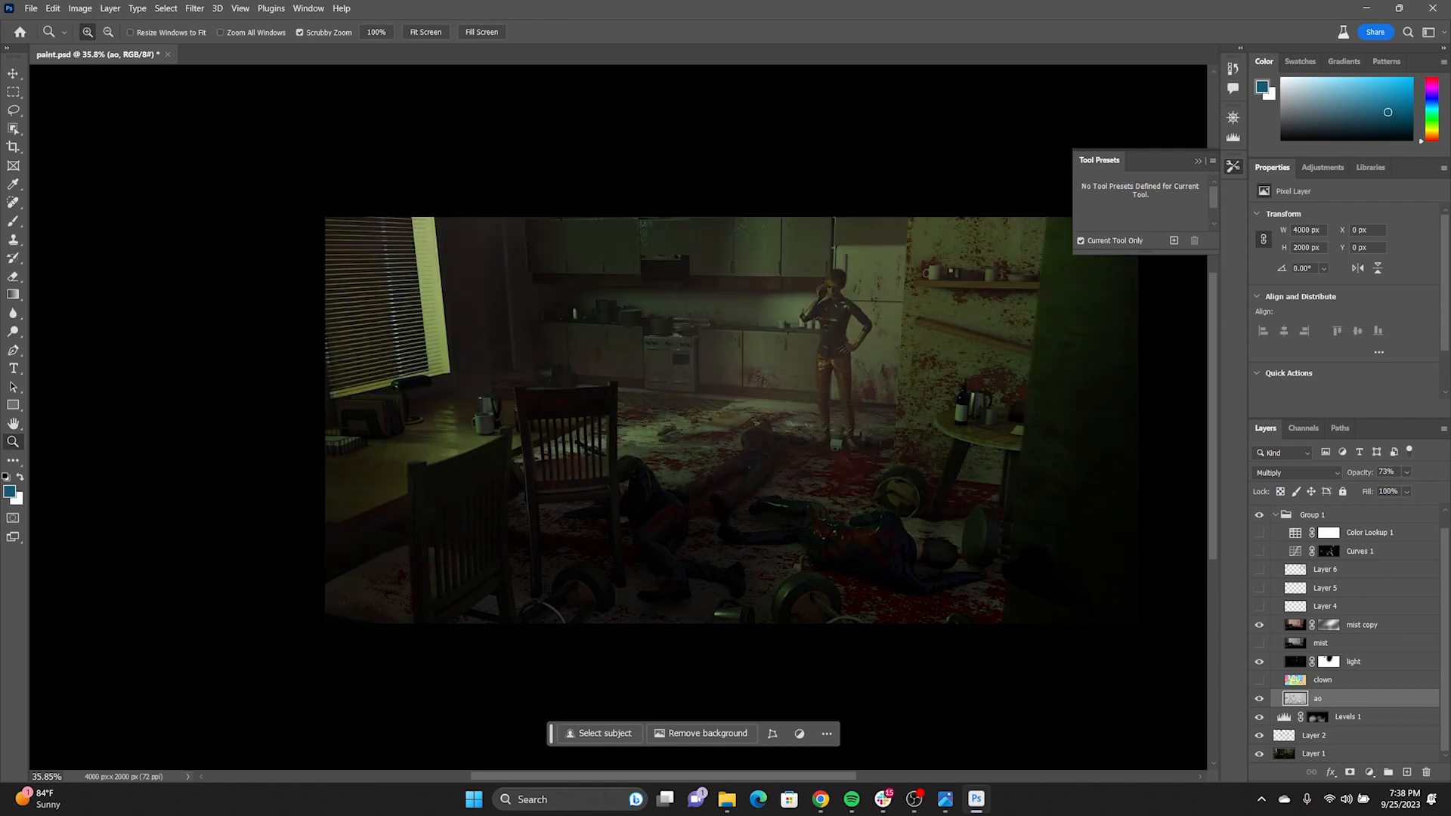
# Make Layer 4 visible and examine its effect up close around the standing woman and the kitchen wall
pyautogui.moveTo(898, 359); pyautogui.dragTo(710, 399)
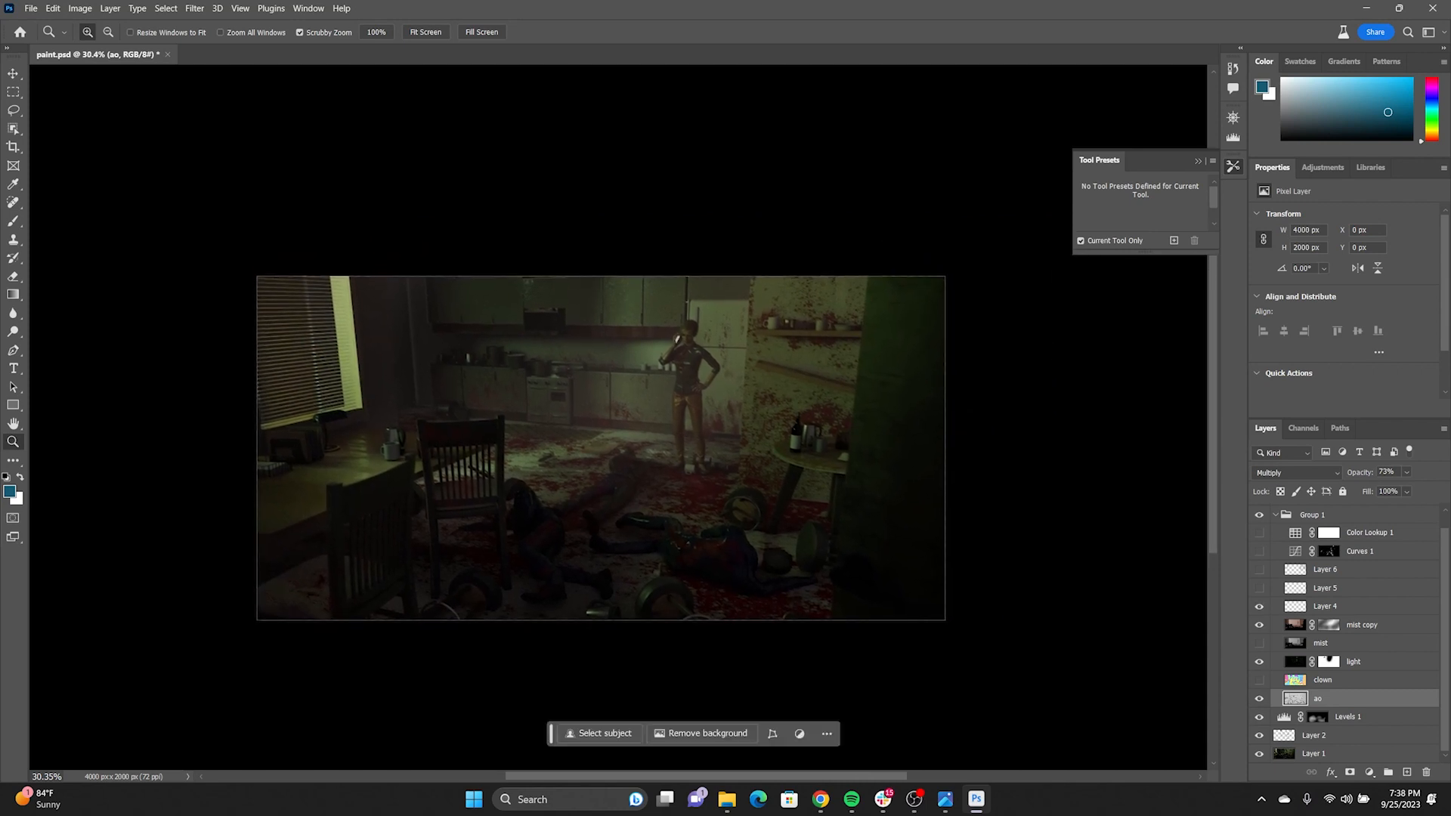
pyautogui.moveTo(727, 334); pyautogui.dragTo(915, 334)
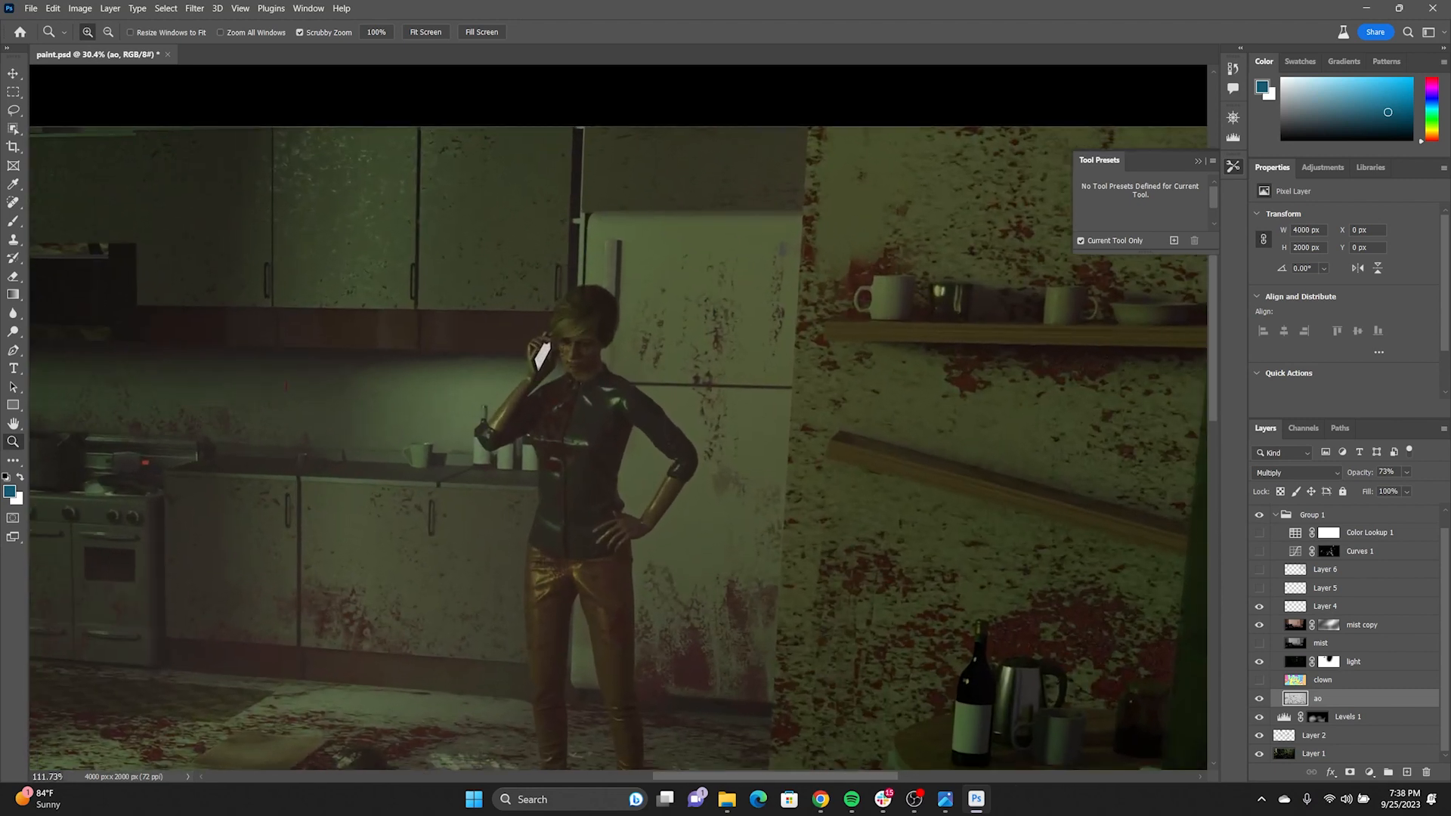
pyautogui.click(1259, 607)
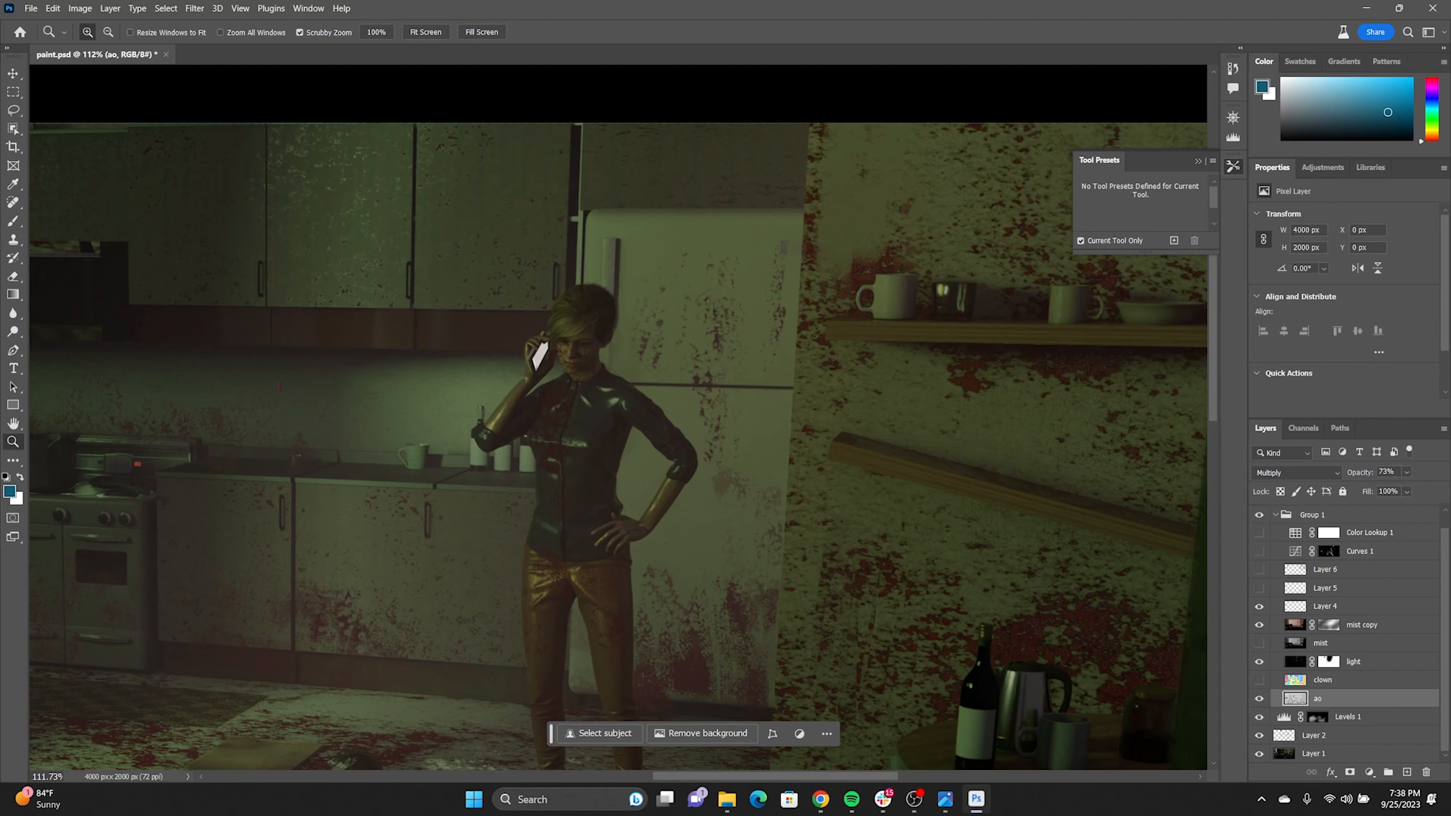
# Make Layer 5, Layer 6 and the Curves 1 adjustment visible above the mist
pyautogui.click(1326, 588)
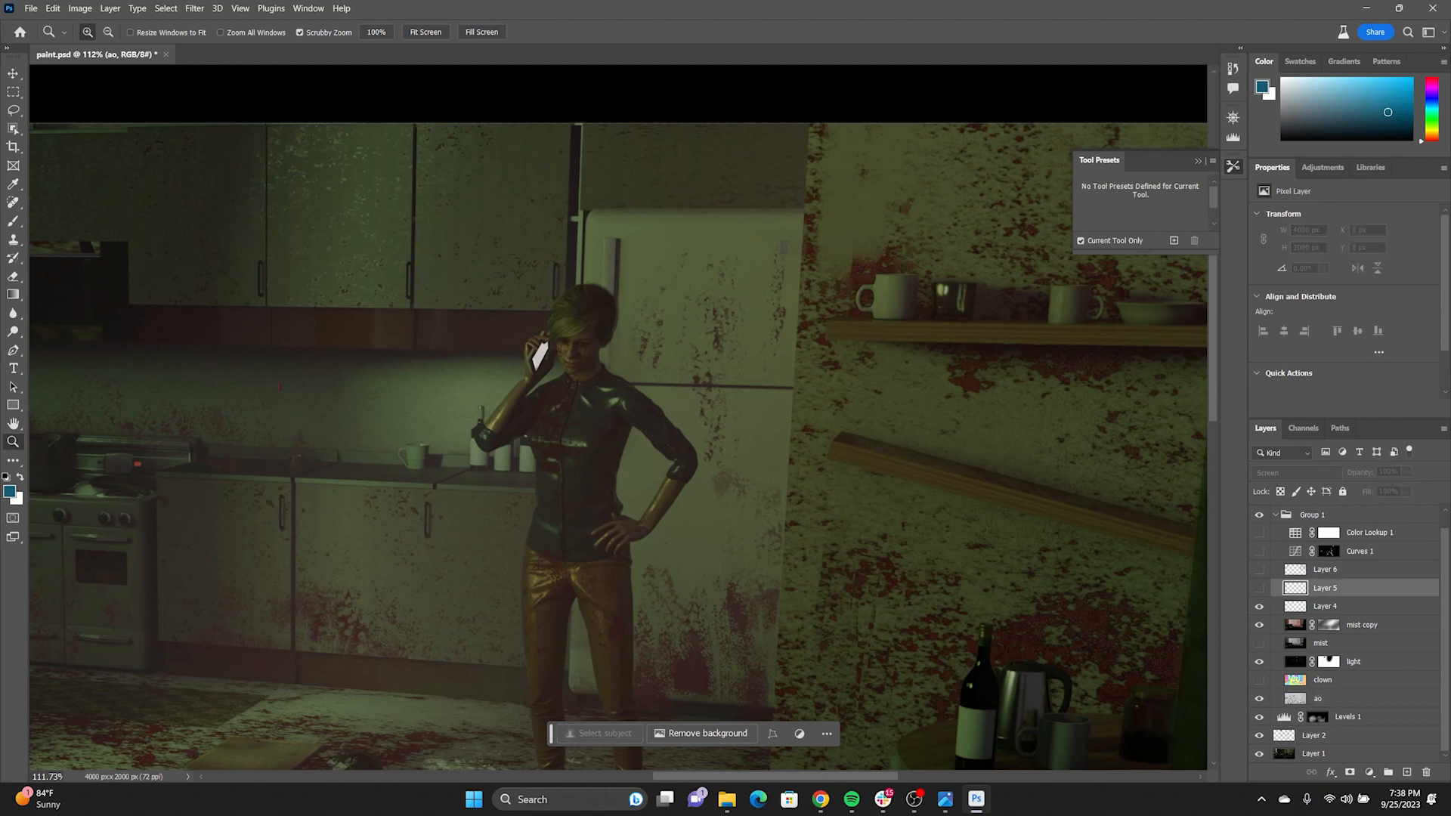
pyautogui.click(1260, 588)
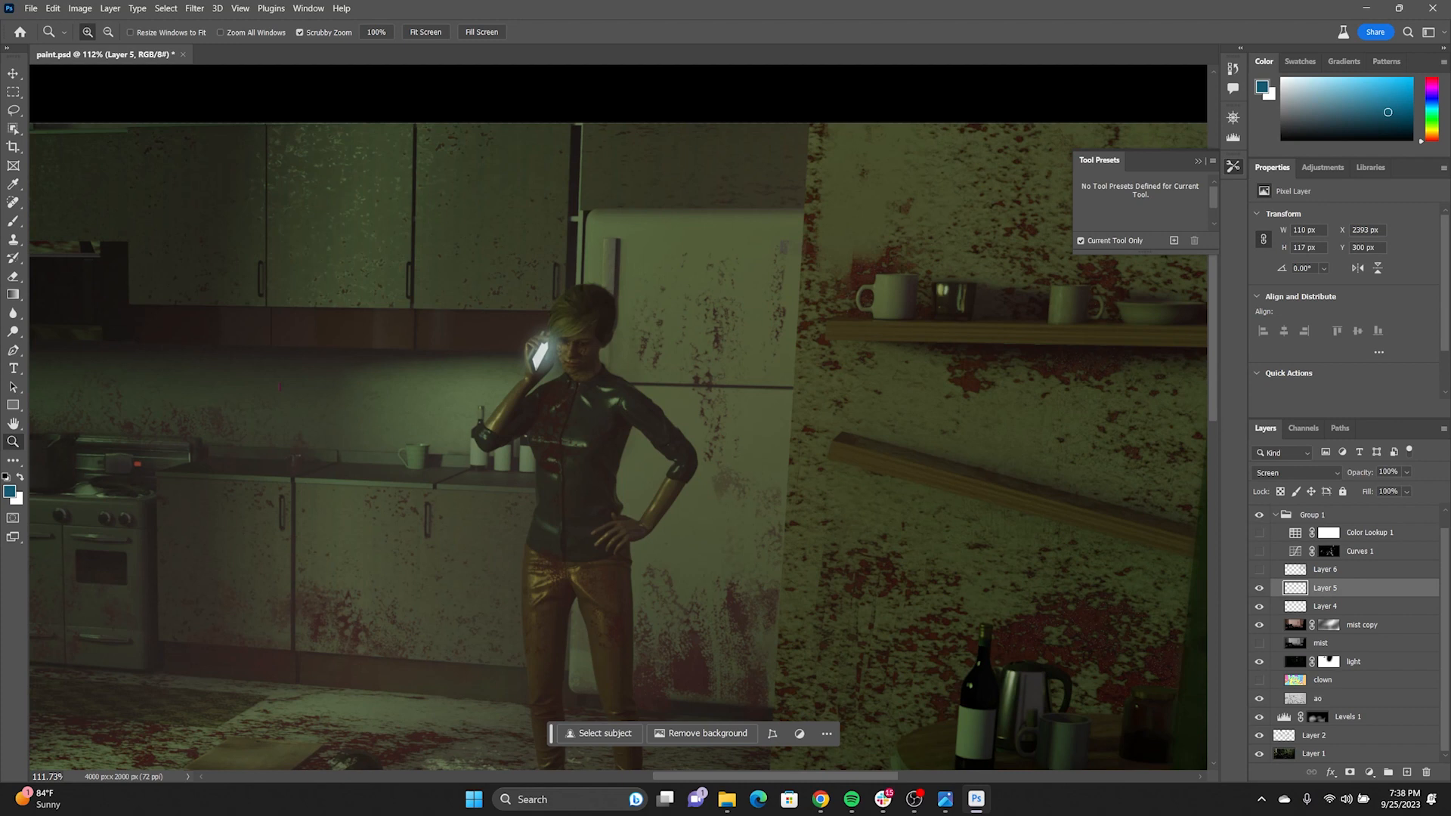
pyautogui.click(1259, 570)
pyautogui.click(1326, 570)
pyautogui.moveTo(969, 544); pyautogui.dragTo(798, 547)
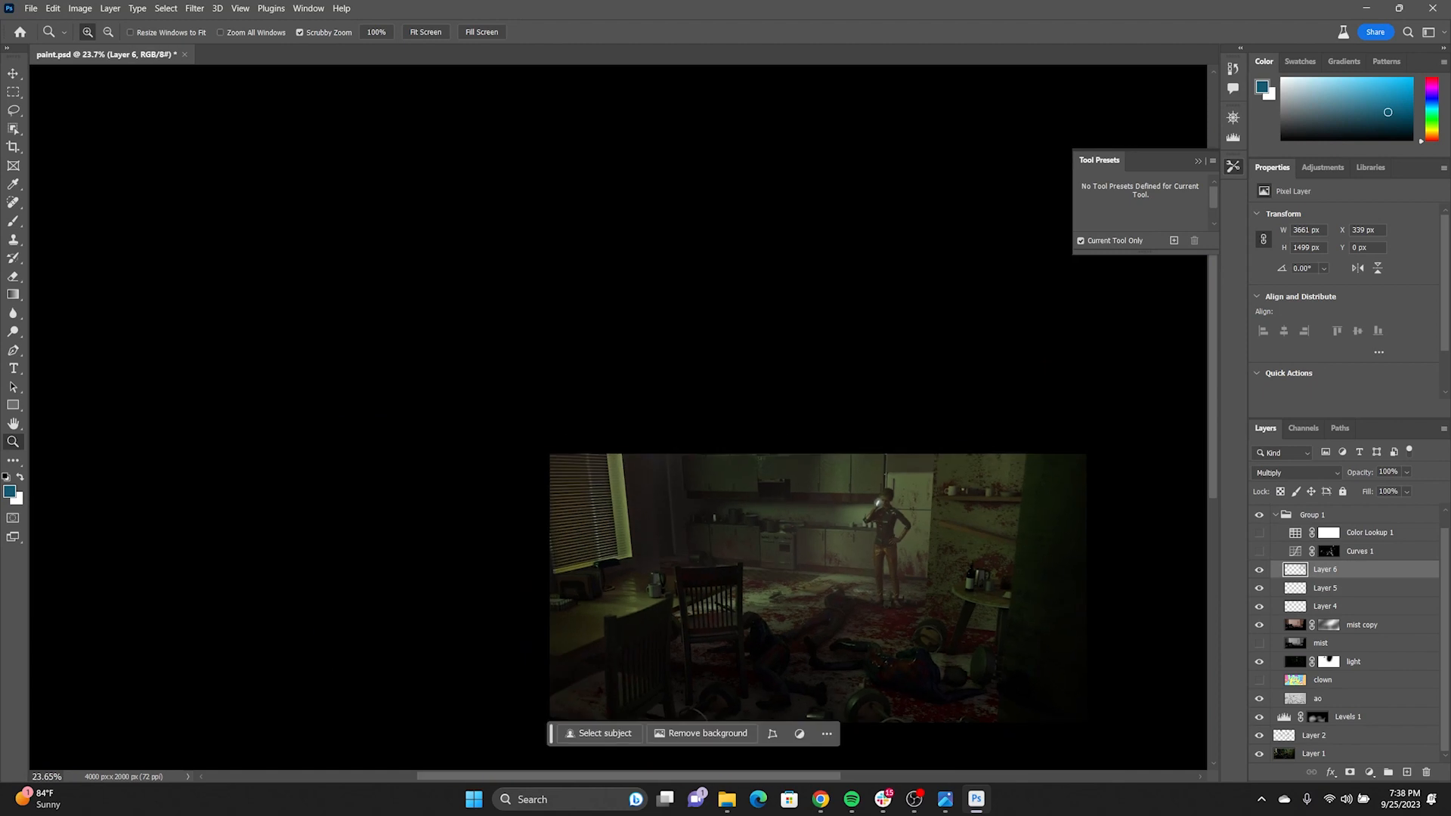
pyautogui.click(1259, 552)
pyautogui.moveTo(852, 560); pyautogui.dragTo(764, 407)
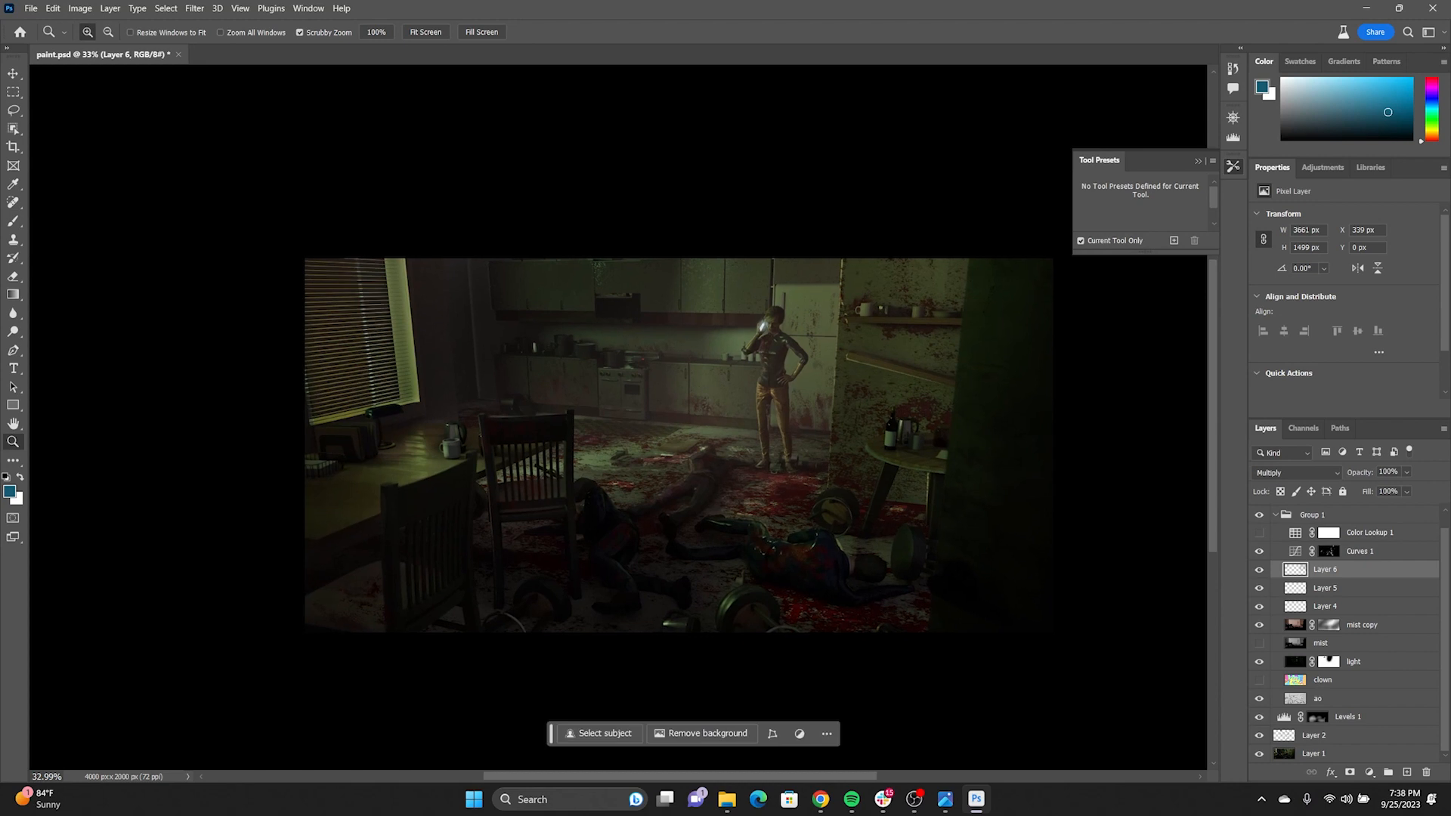
# Examine the Curves 1 curve and compare the image with its layer mask disabled and enabled, and with the adjustment hidden and shown
pyautogui.click(1329, 552)
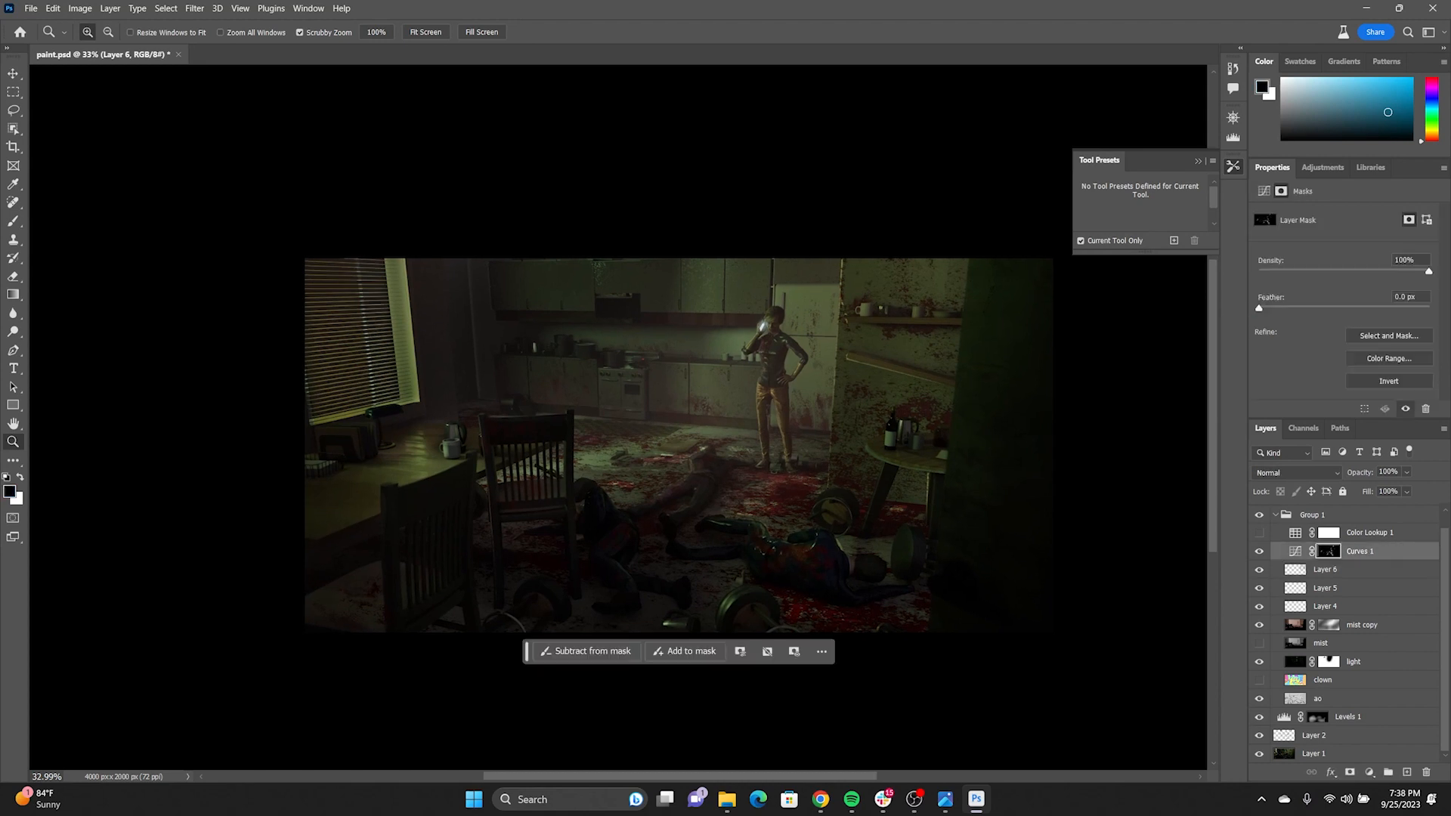
pyautogui.rightClick(1328, 552)
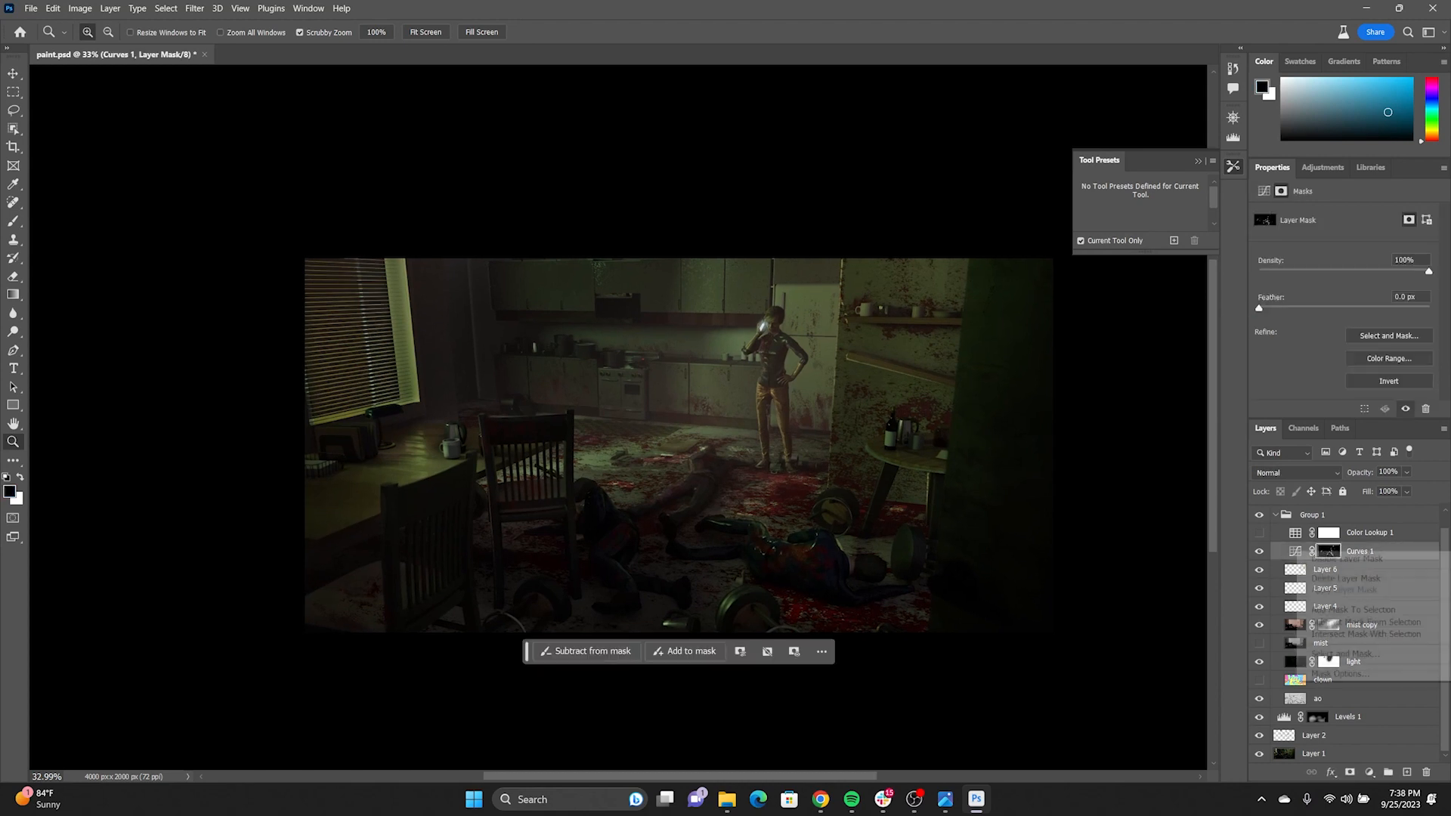
pyautogui.click(1347, 558)
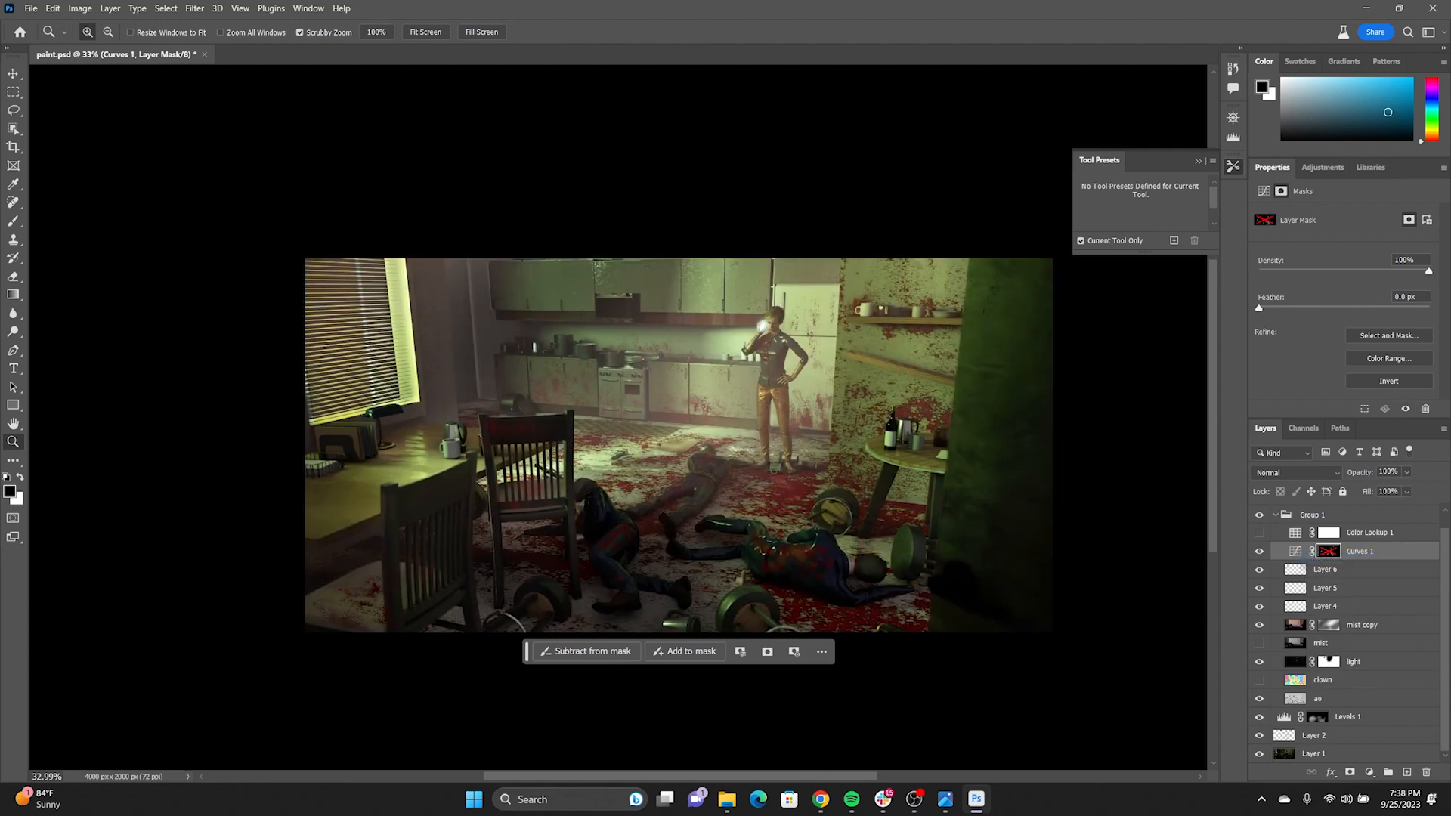
pyautogui.click(1295, 552)
pyautogui.moveTo(1357, 252)
pyautogui.mouseDown()
pyautogui.moveTo(1365, 314)
pyautogui.moveTo(1357, 252)
pyautogui.mouseUp()
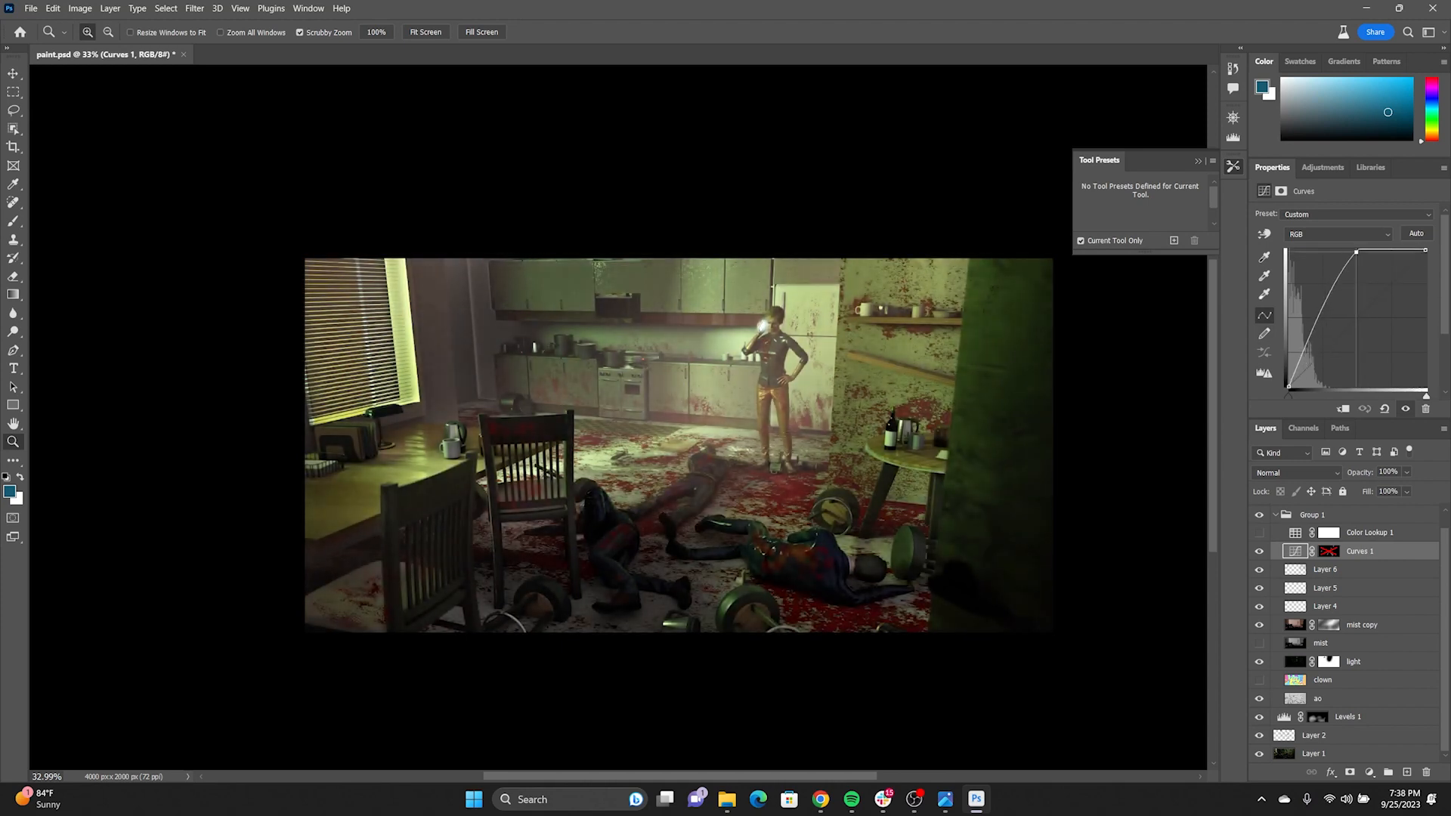
pyautogui.rightClick(1329, 551)
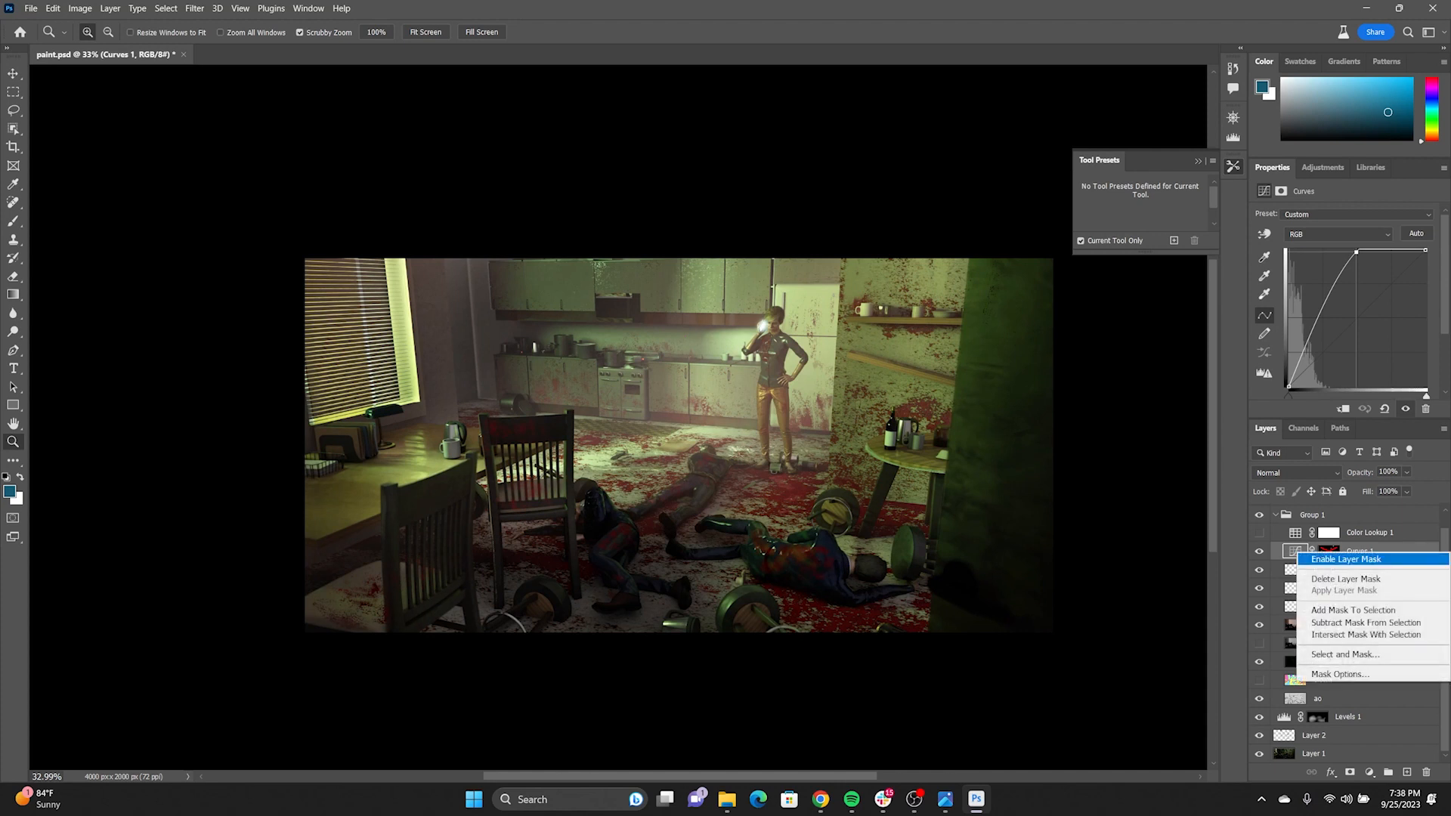
pyautogui.click(1334, 560)
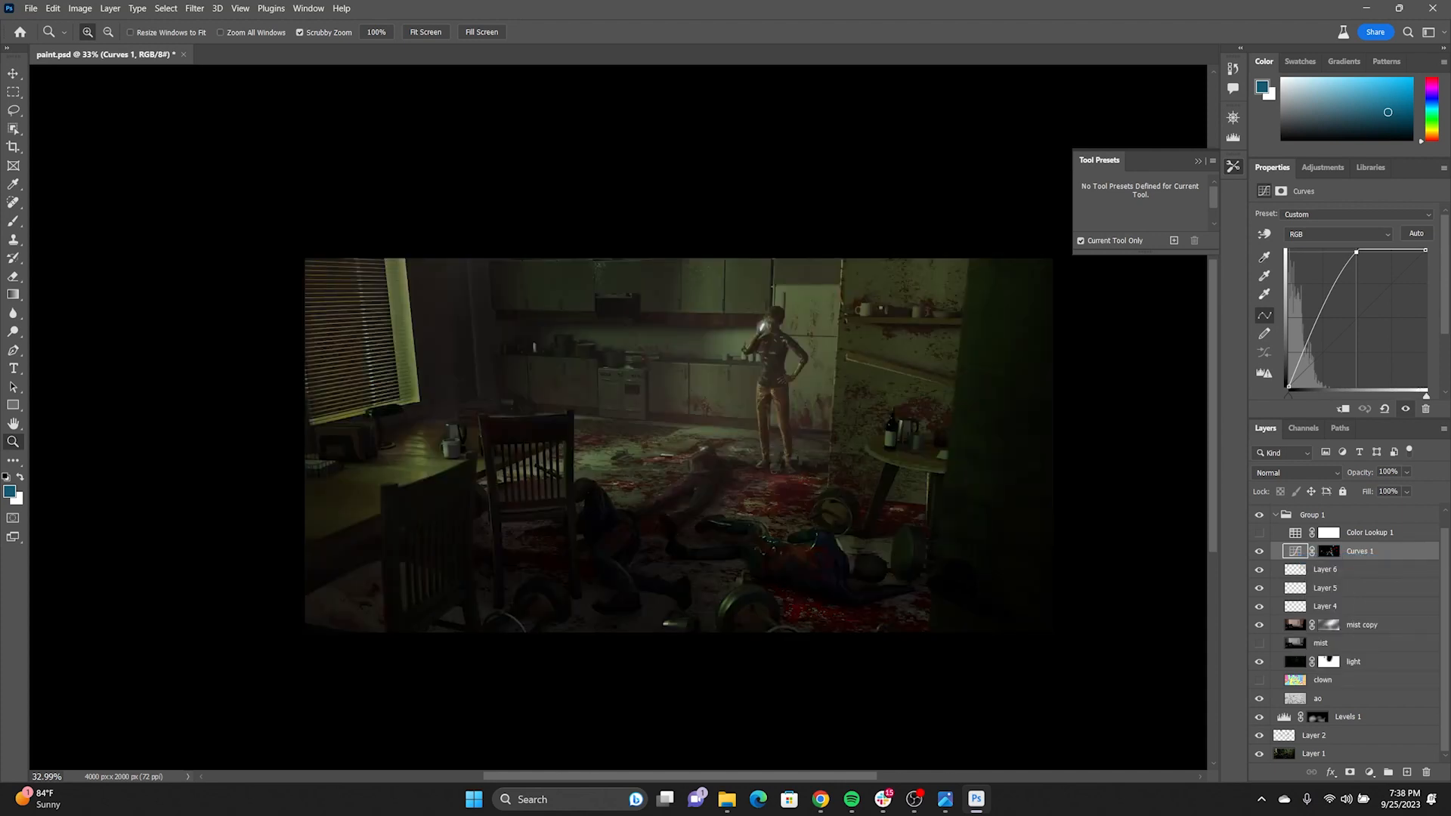
pyautogui.moveTo(752, 463); pyautogui.dragTo(760, 463)
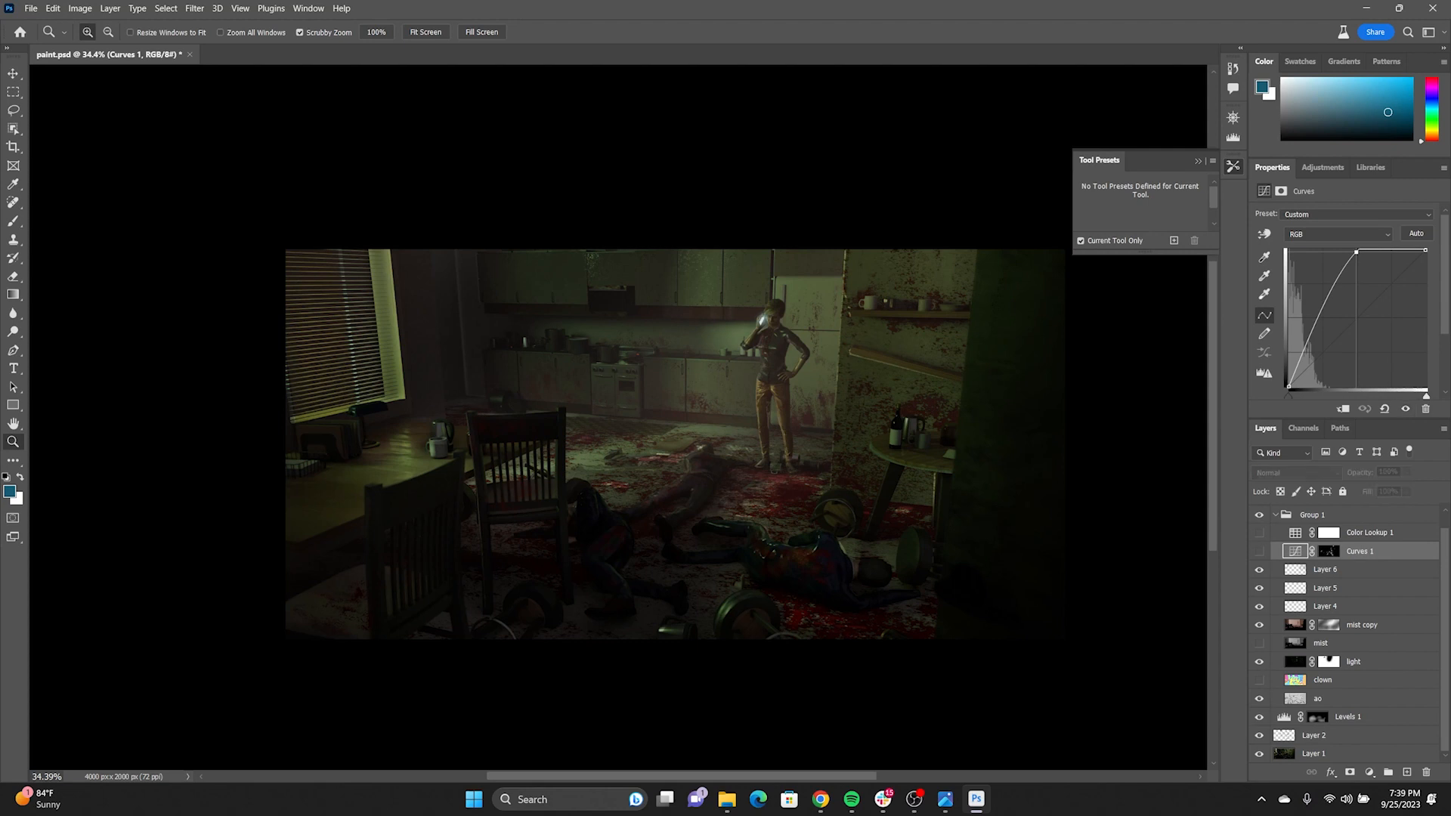
pyautogui.moveTo(945, 528); pyautogui.dragTo(900, 529)
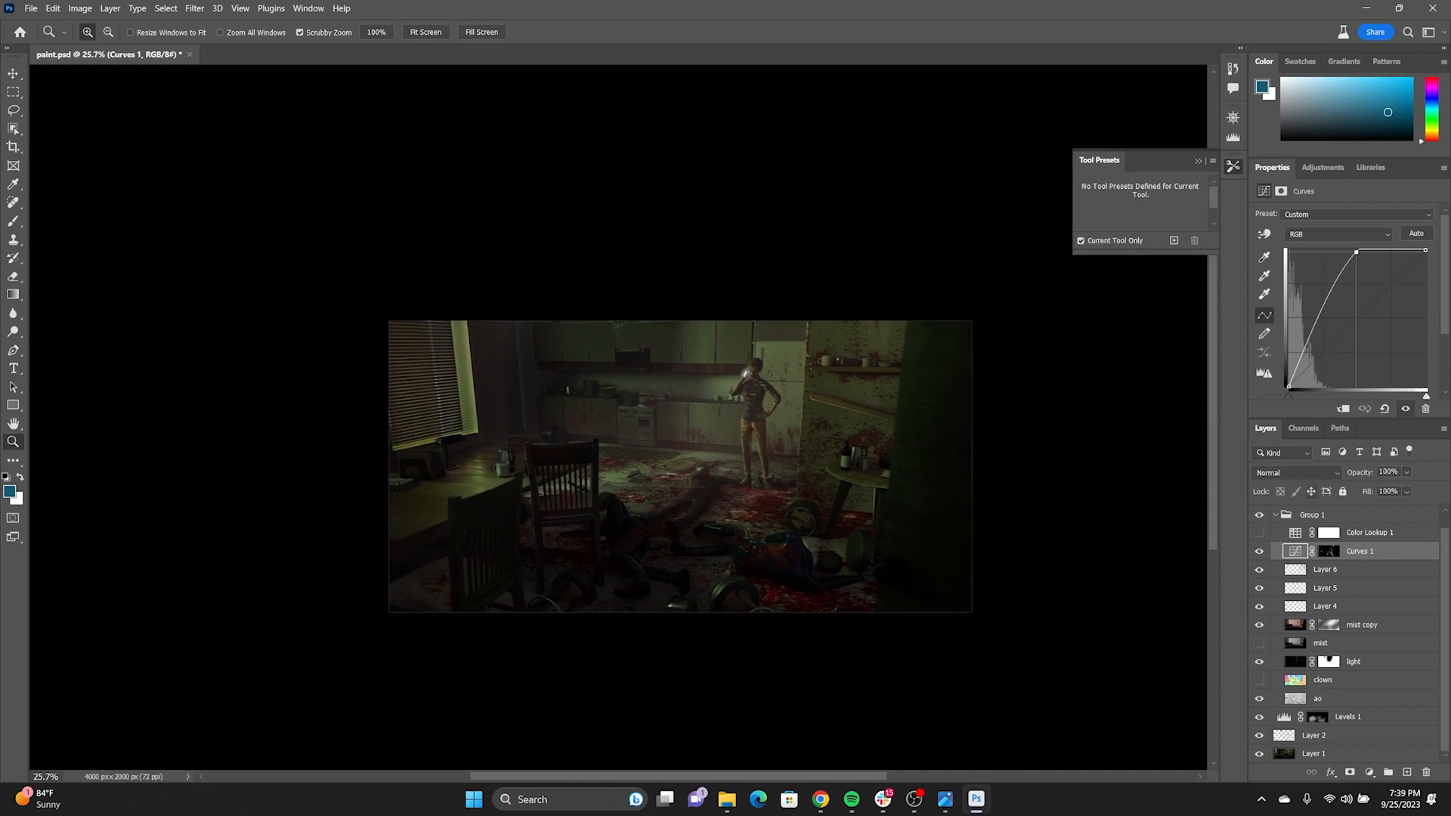
# Select the Color Lookup 1 adjustment, compare the image with it hidden and shown, and leave it visible
pyautogui.click(1370, 533)
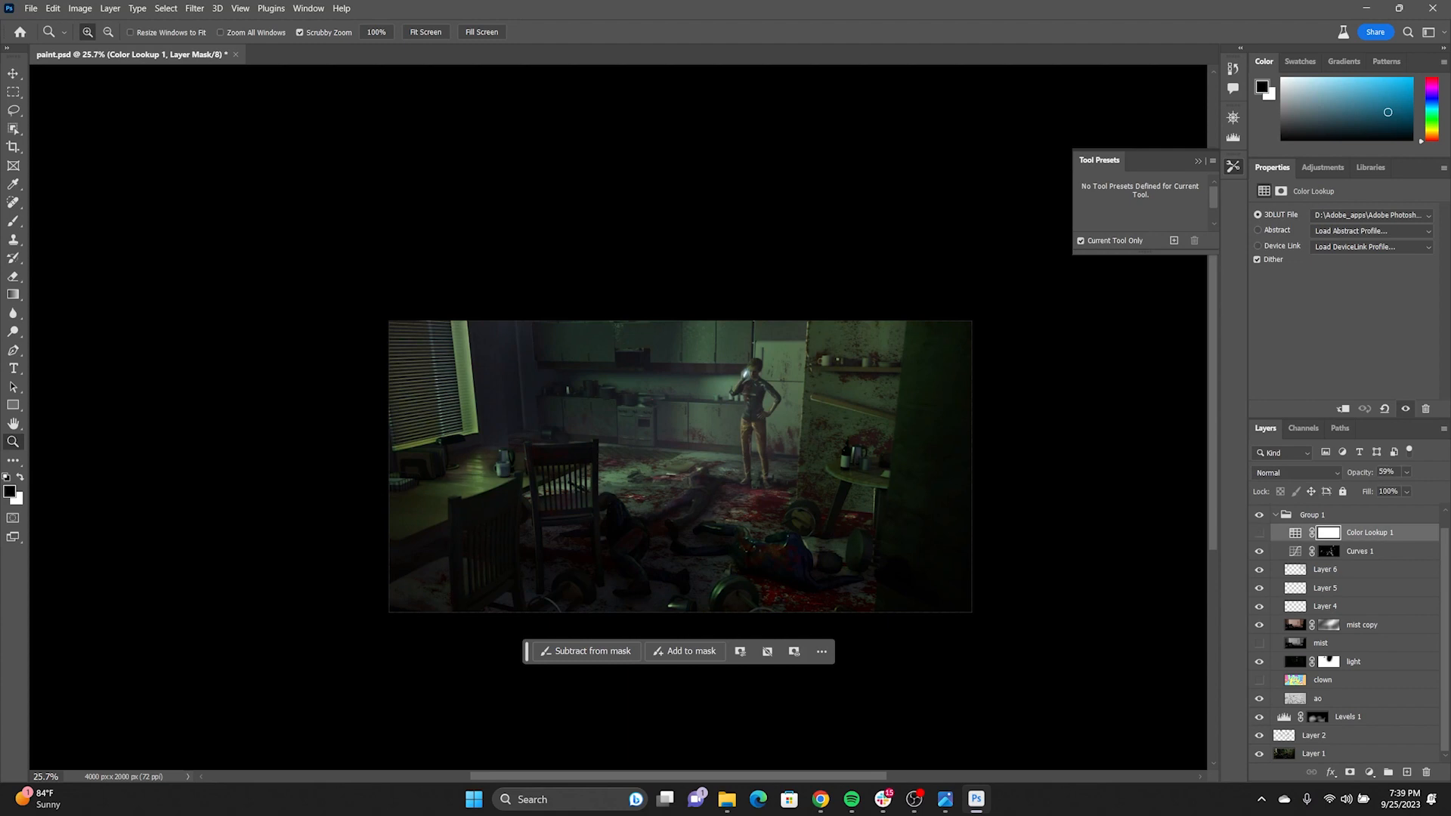
pyautogui.click(1259, 533)
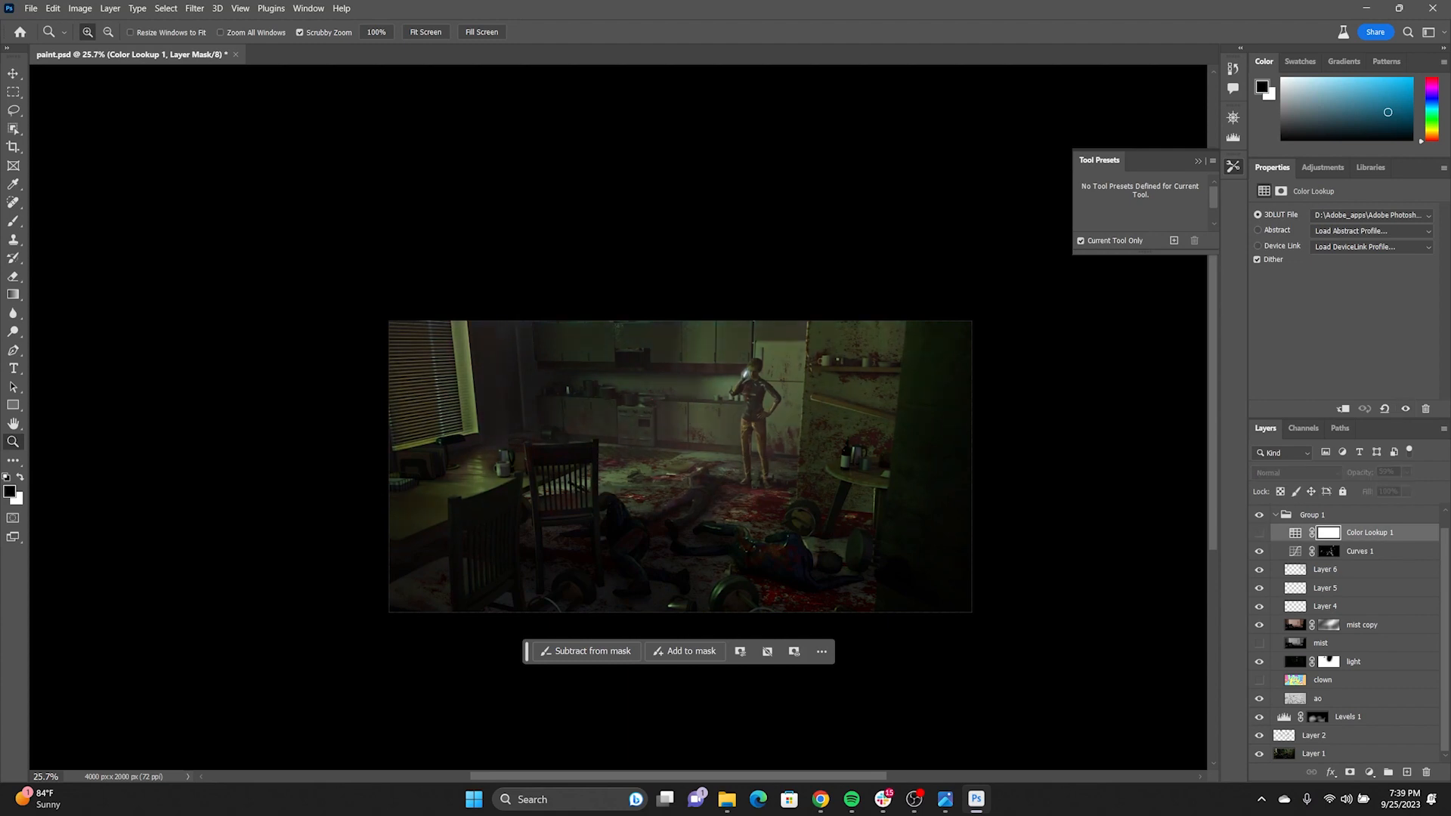
pyautogui.click(1259, 533)
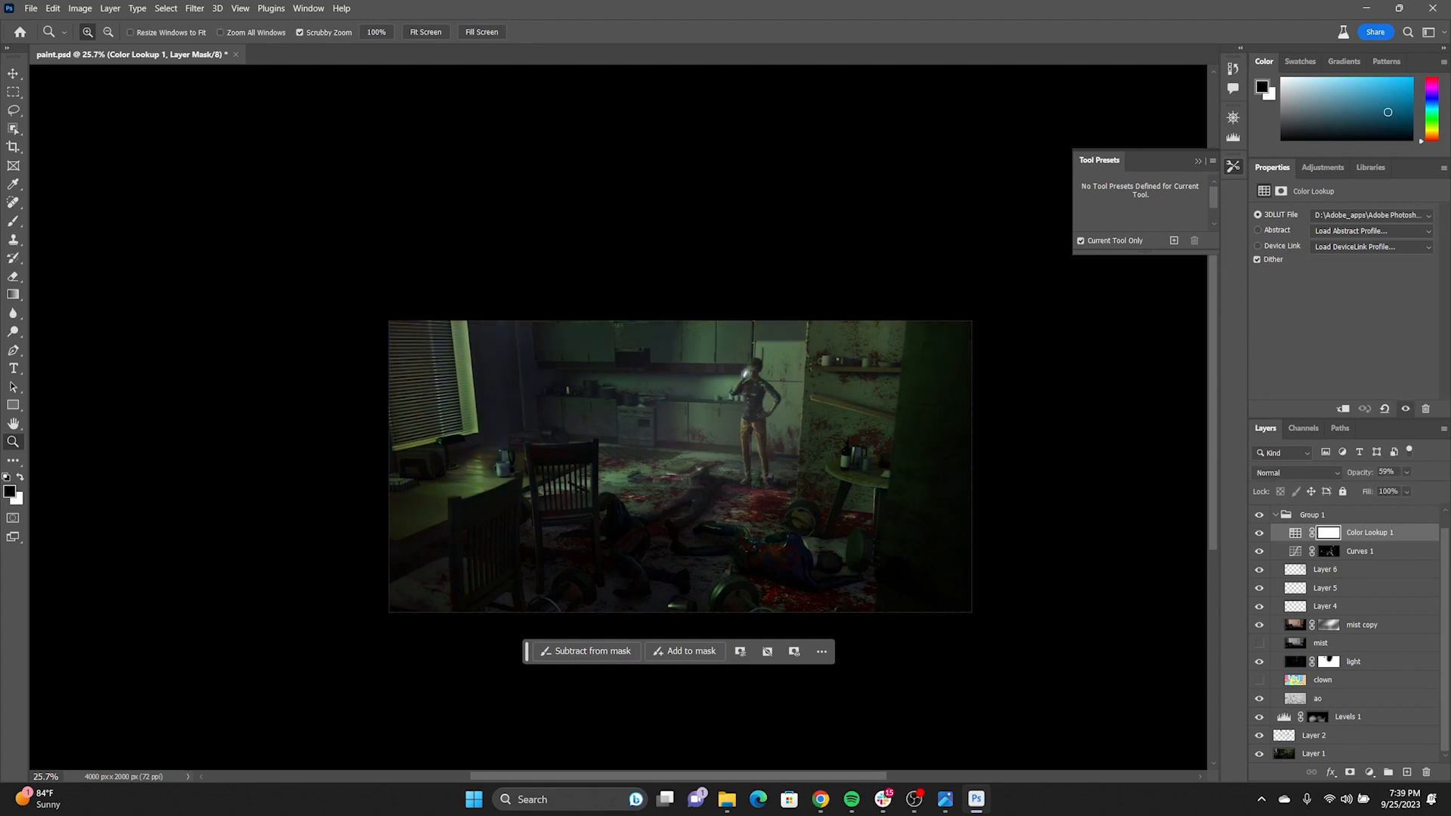
pyautogui.click(1259, 533)
pyautogui.click(1260, 532)
pyautogui.click(1259, 533)
pyautogui.moveTo(696, 435); pyautogui.dragTo(755, 420)
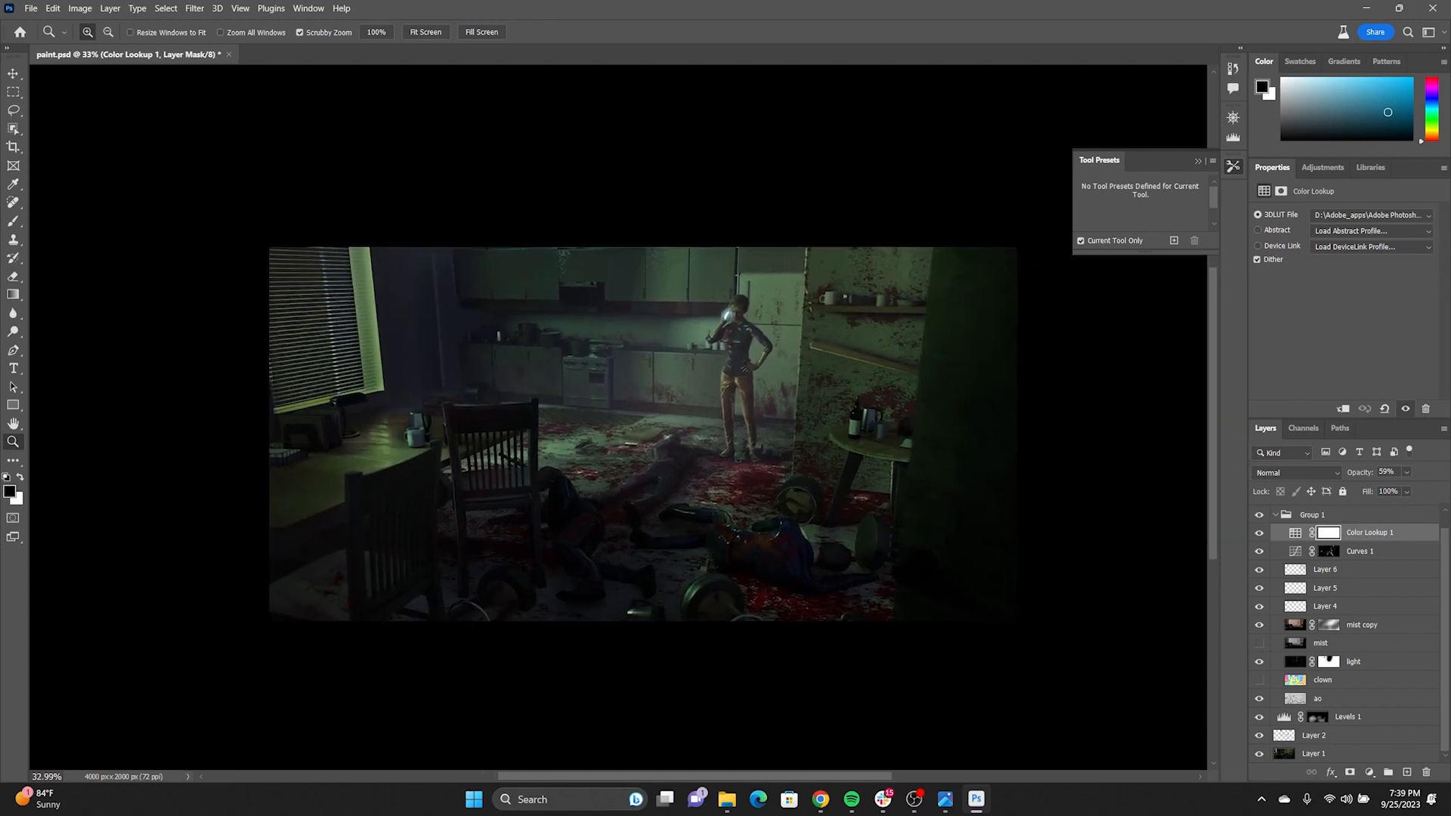